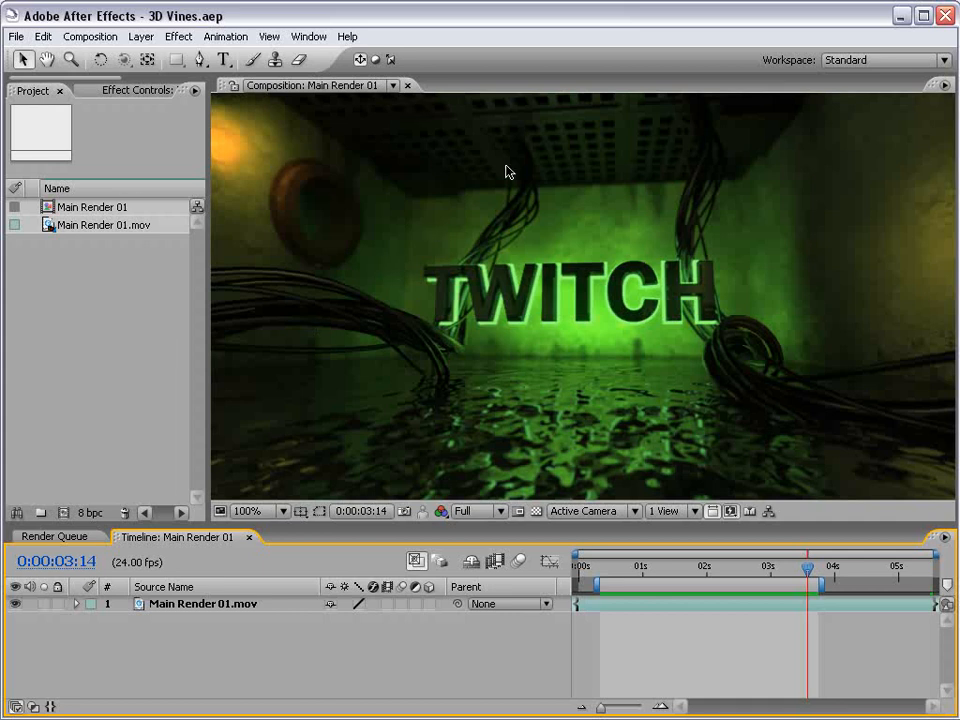
- Scrub through the Main Render 01 timeline to review the finished TWITCH tunnel animation
left_click_drag(608, 572, 799, 577)
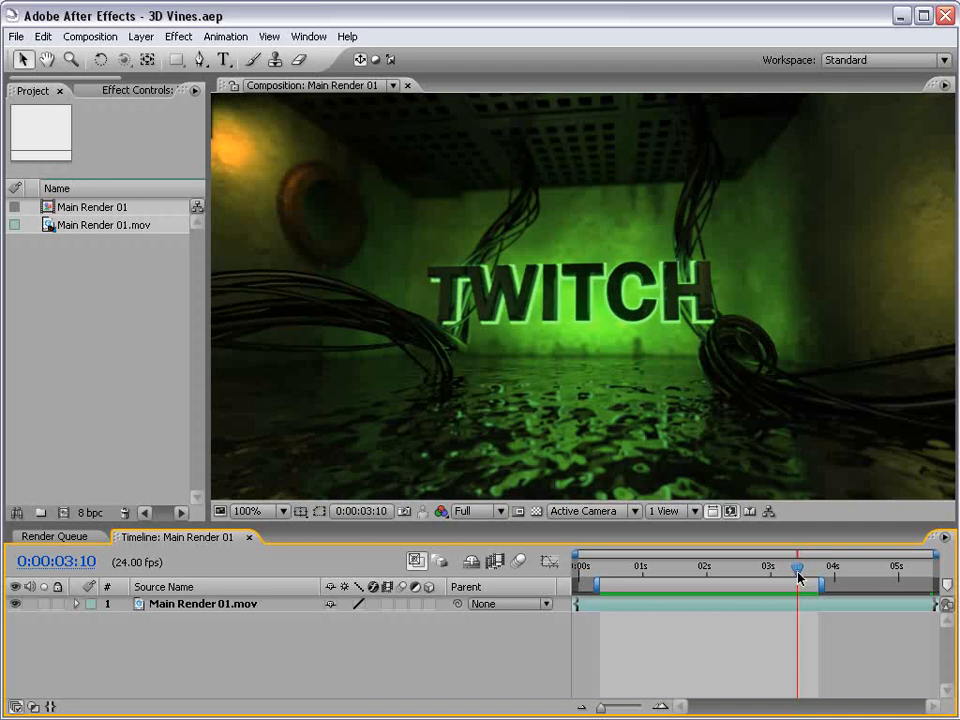
mouse_move(643, 569)
left_mouse_down()
mouse_move(689, 571)
mouse_move(641, 571)
left_mouse_up()
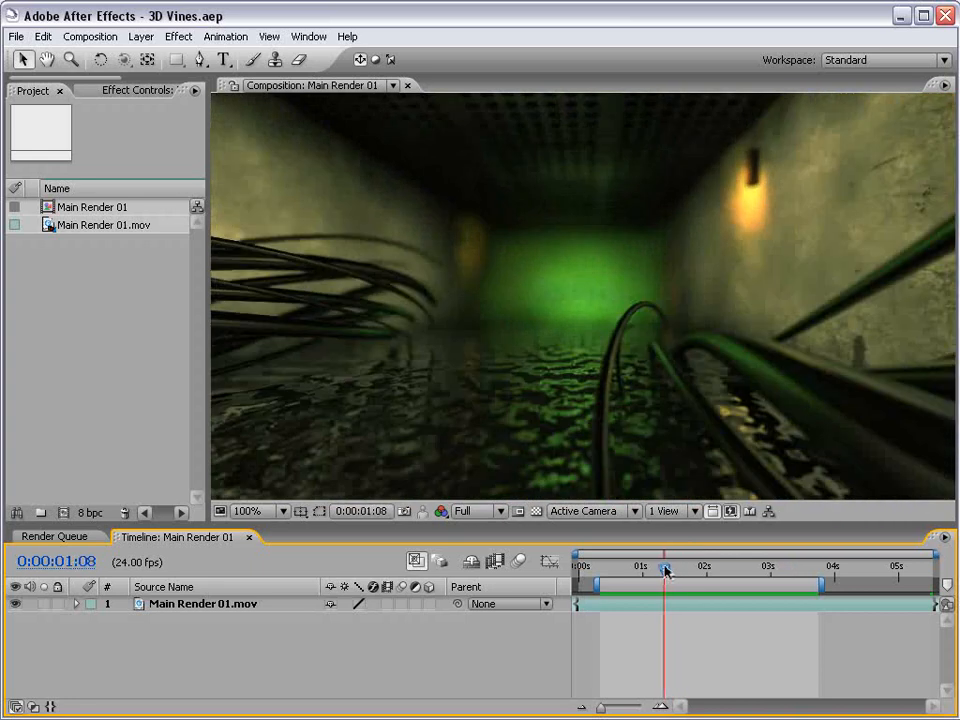
left_click(784, 571)
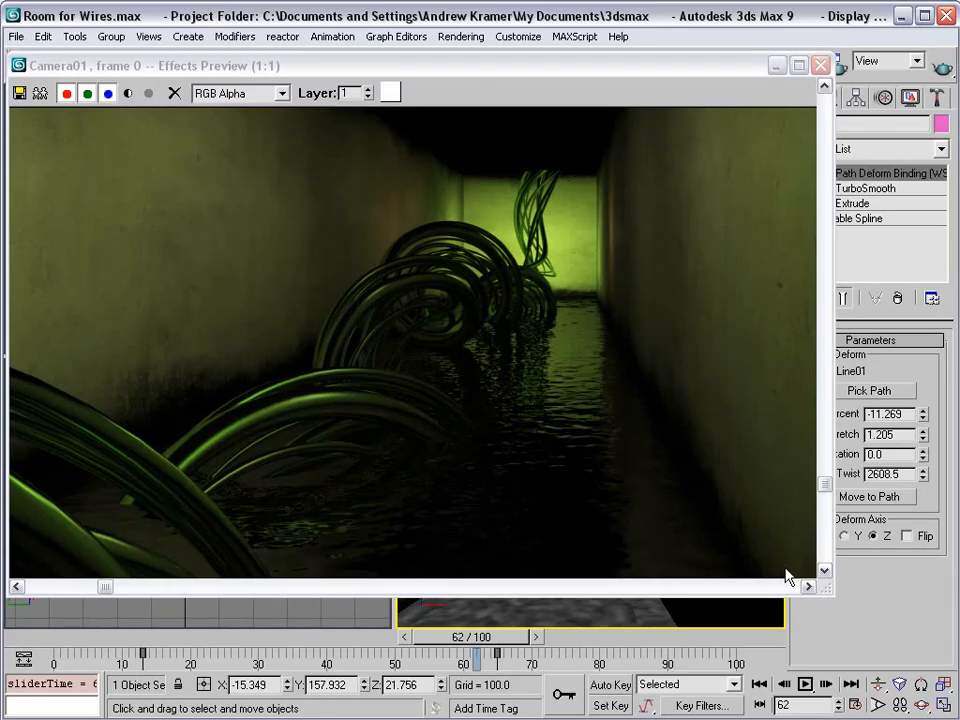
- Close the rendered Camera01 preview in the 3ds Max wires scene, go to frame 37 and clear the selection
left_click(542, 354)
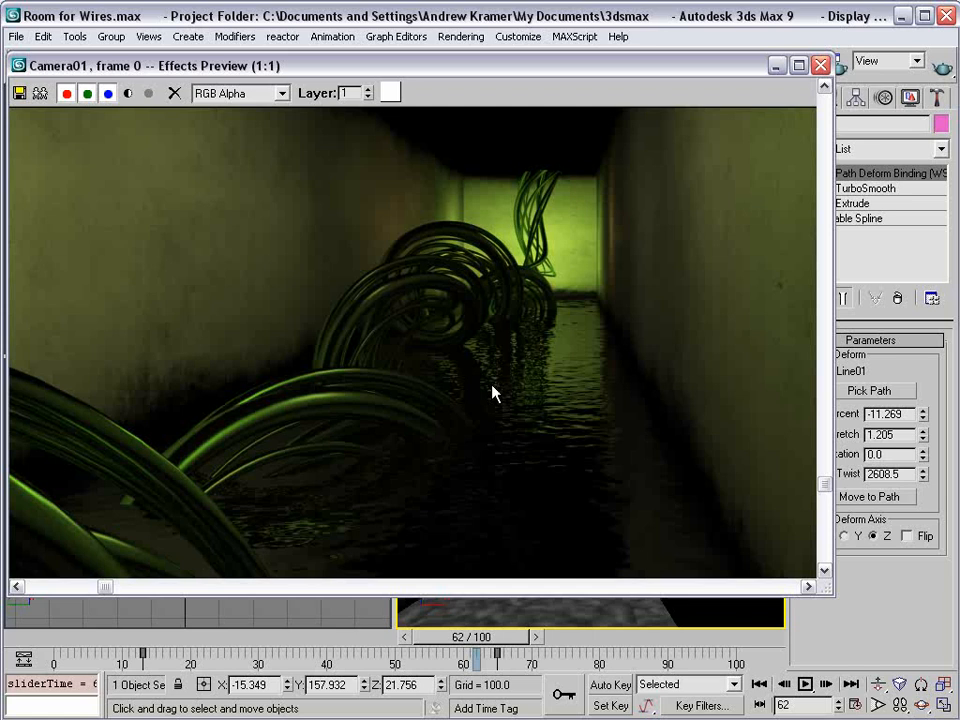
left_click(820, 65)
left_click_drag(478, 637, 322, 660)
left_click(465, 318)
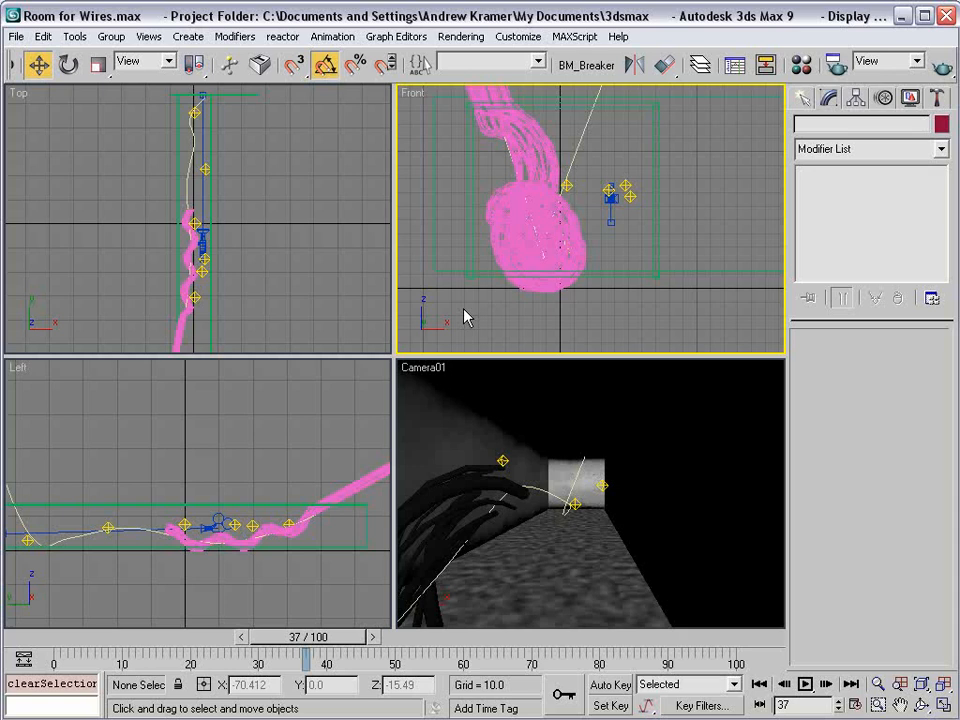
- Reset 3ds Max to an empty scene, confirming the reset
left_click(369, 403)
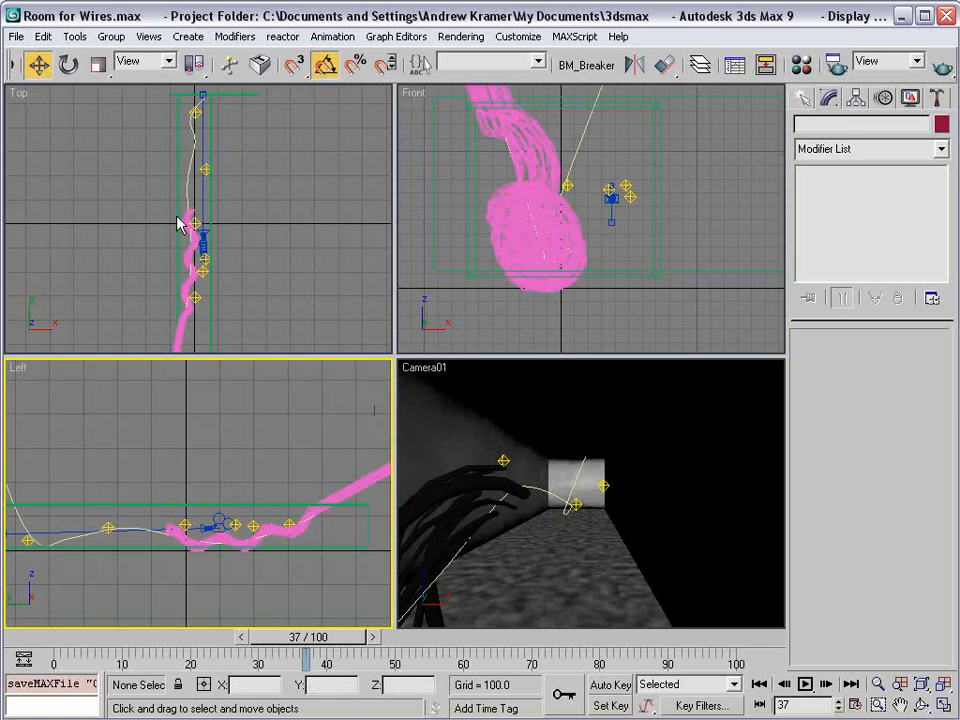
left_click(15, 37)
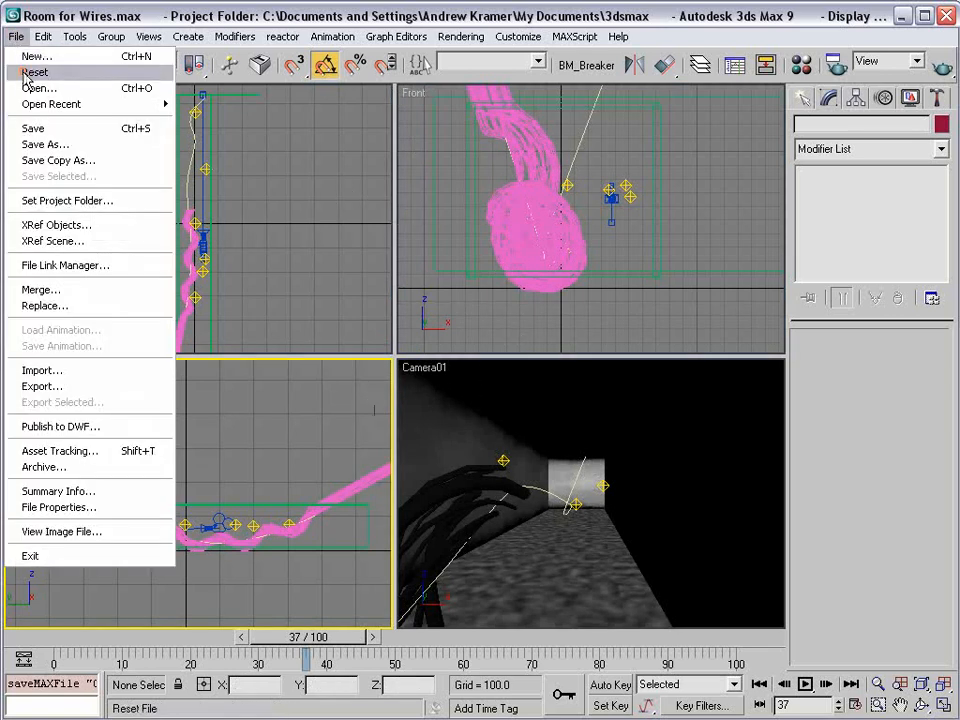
left_click(34, 72)
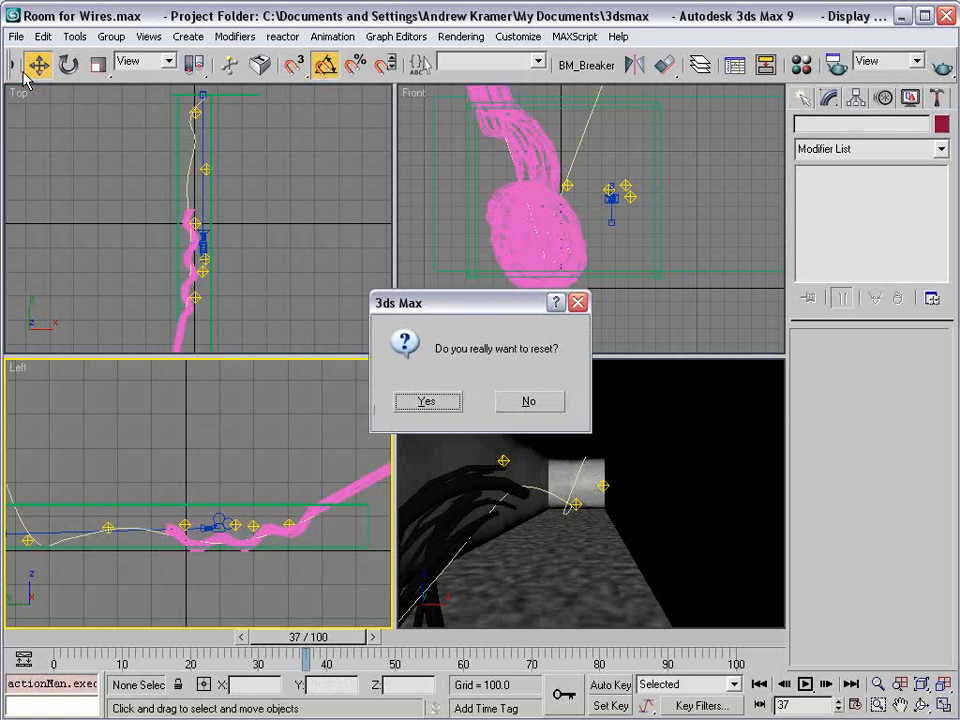
left_click(430, 404)
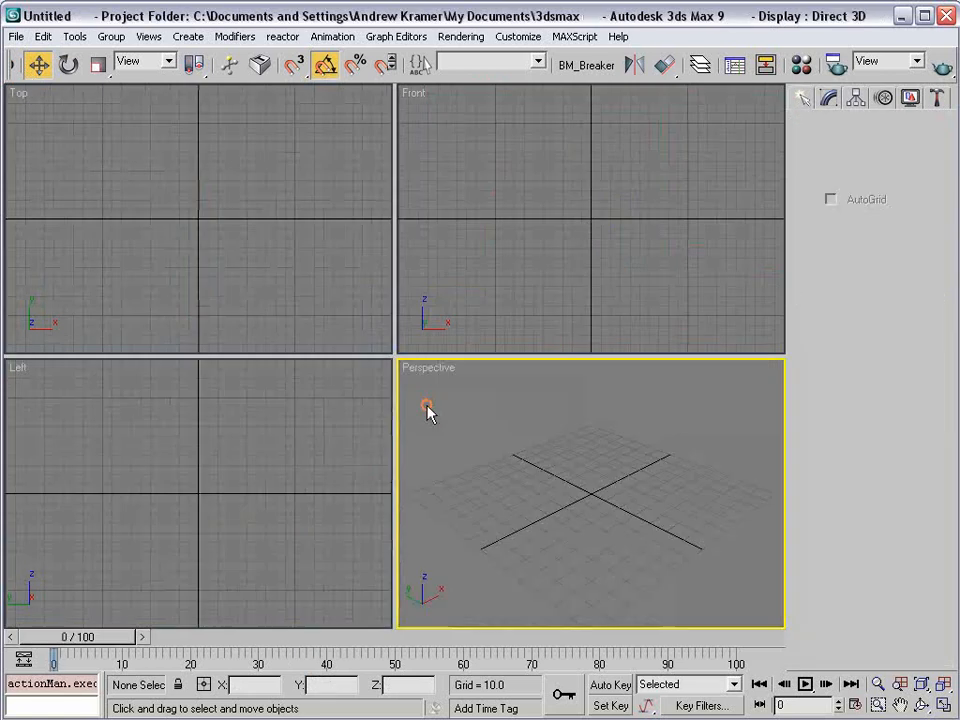
- Create a flat floor box in the perspective view, about 266 long, 92 wide and 2.5 thick
left_click(471, 248)
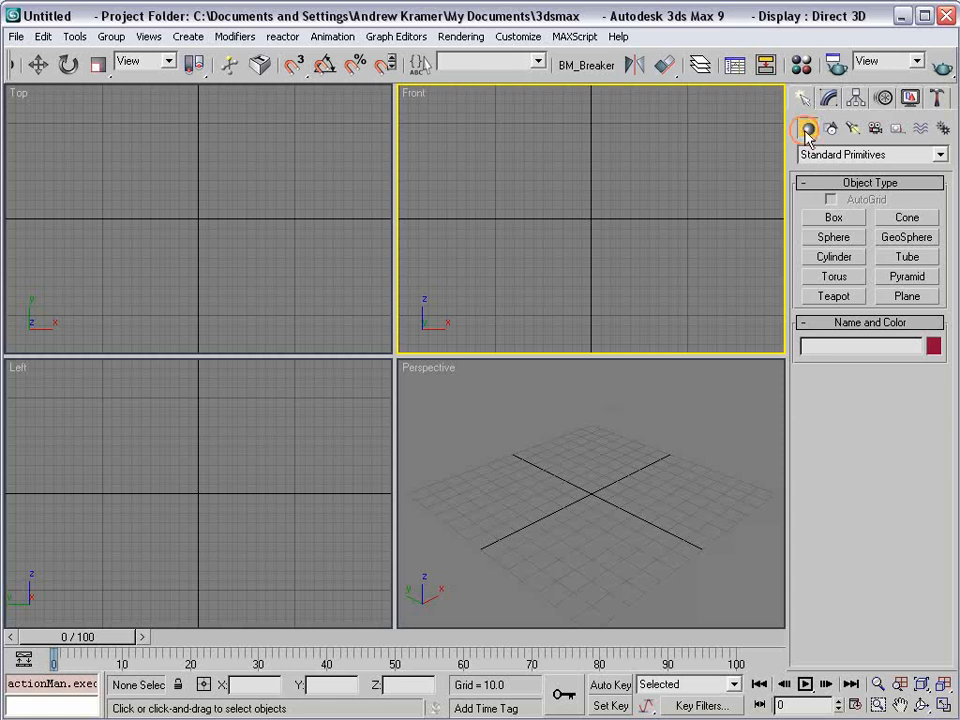
left_click(834, 217)
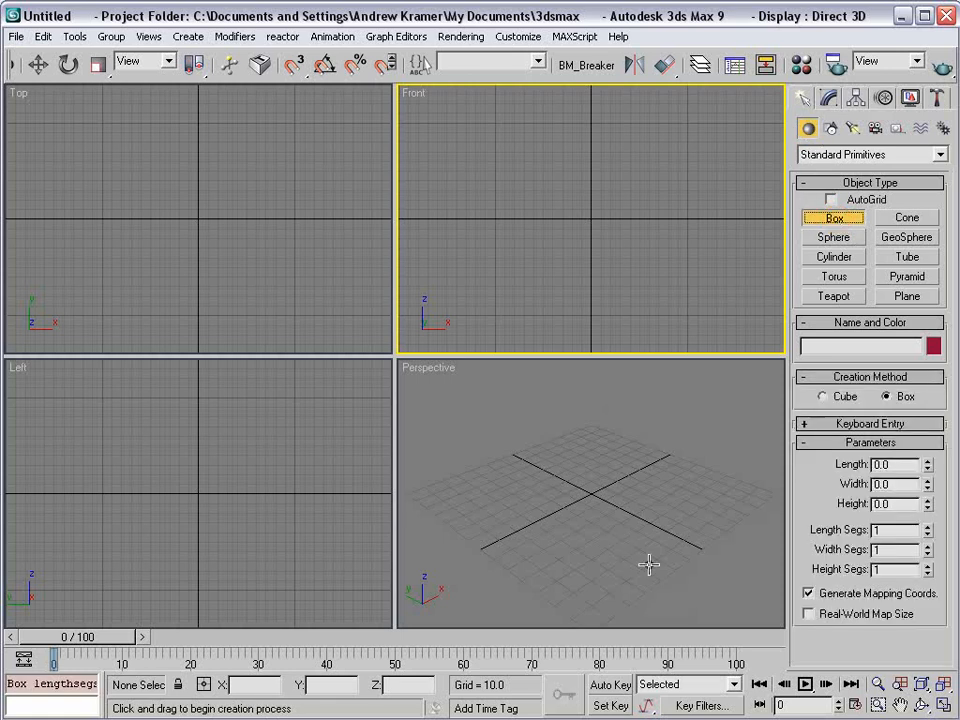
left_click(688, 529)
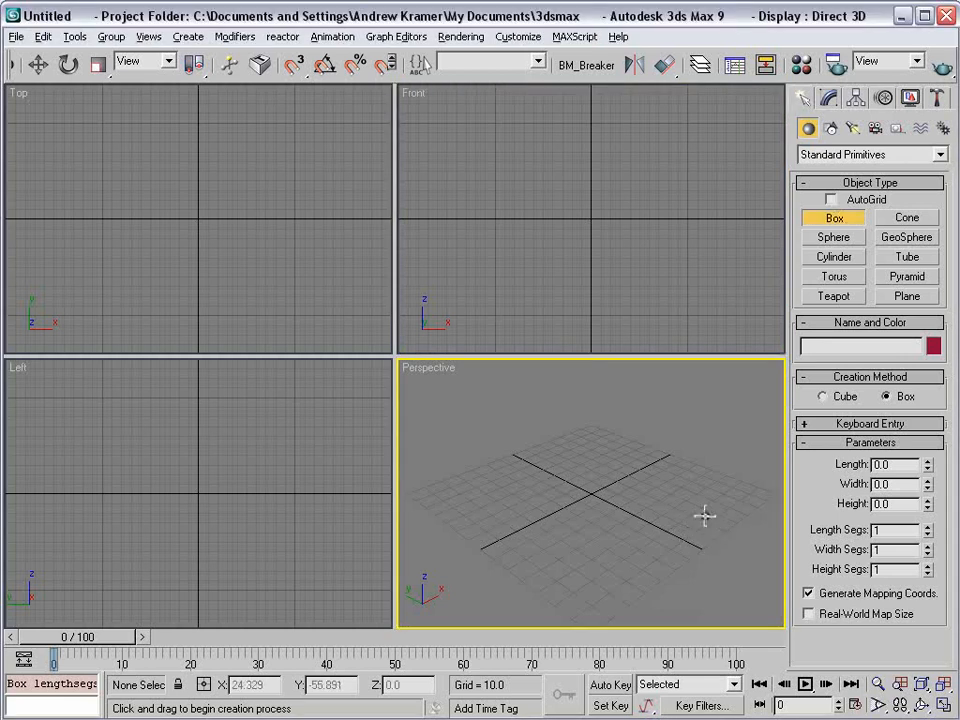
middle_click_drag(711, 516, 675, 514, "alt")
scroll(588, 504, "down", 5)
middle_click_drag(609, 528, 603, 499)
scroll(567, 463, "up", 5)
middle_click_drag(572, 451, 591, 489)
scroll(591, 489, "down", 3)
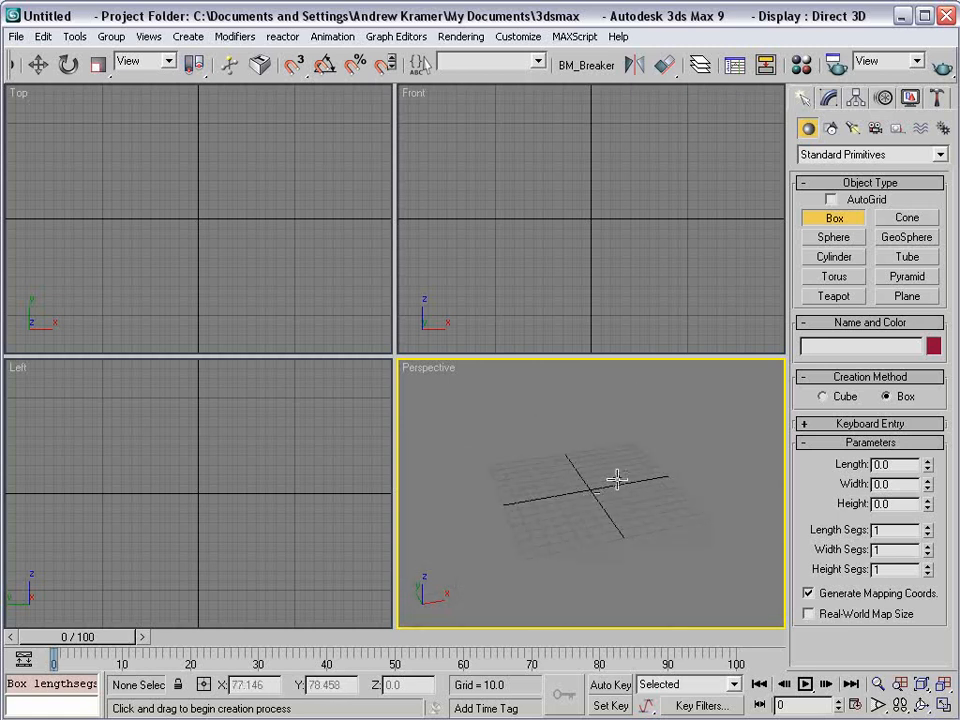
middle_click_drag(573, 546, 559, 525)
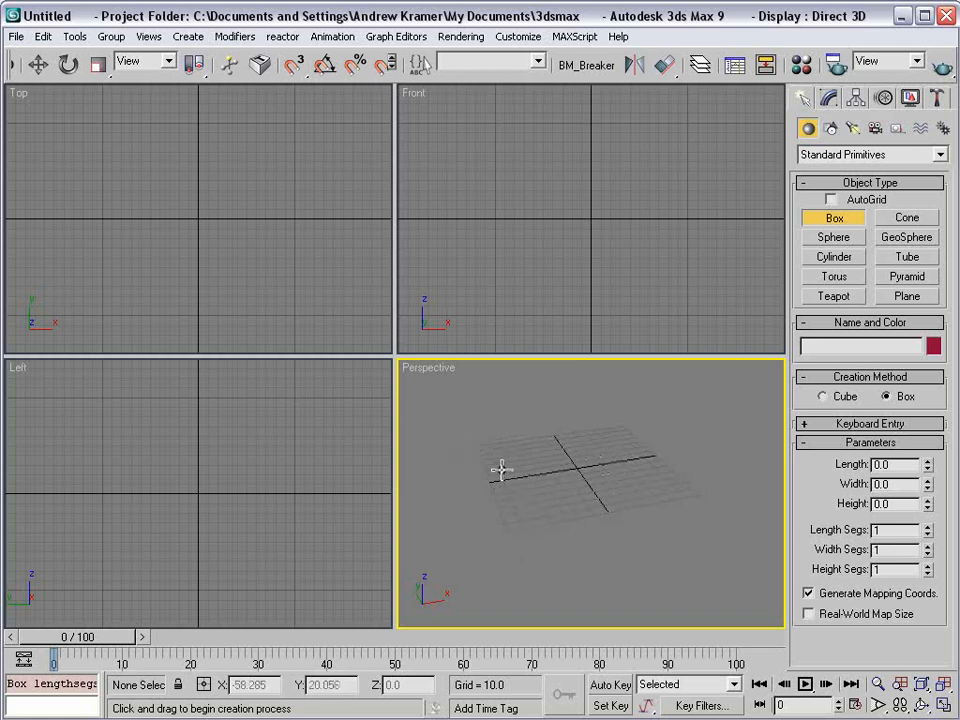
left_click_drag(480, 447, 753, 644)
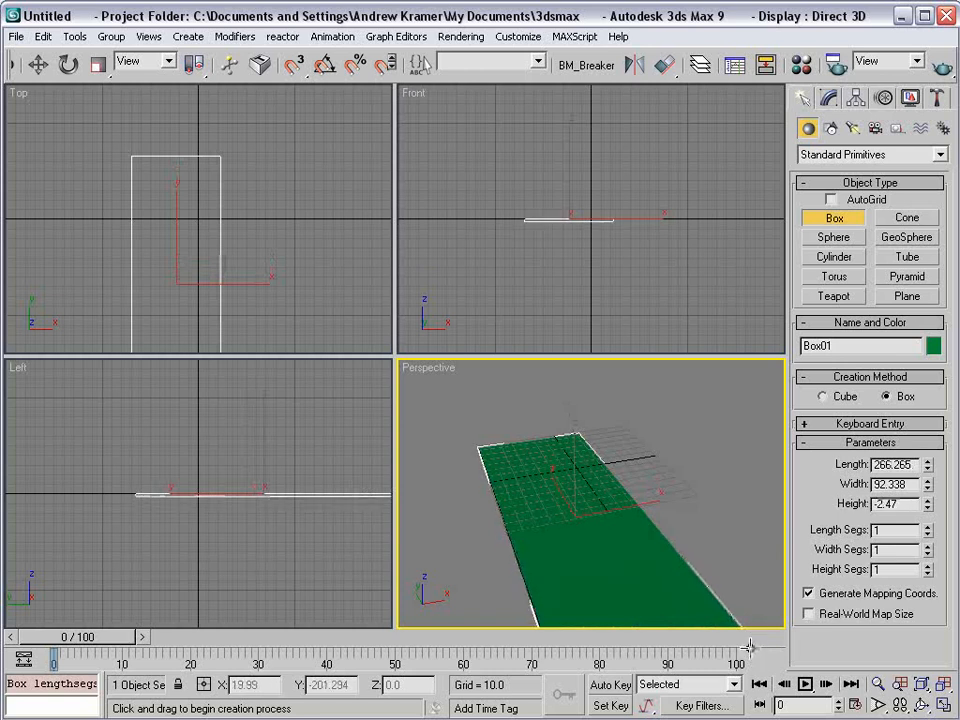
left_click(749, 648)
scroll(611, 525, "down", 2)
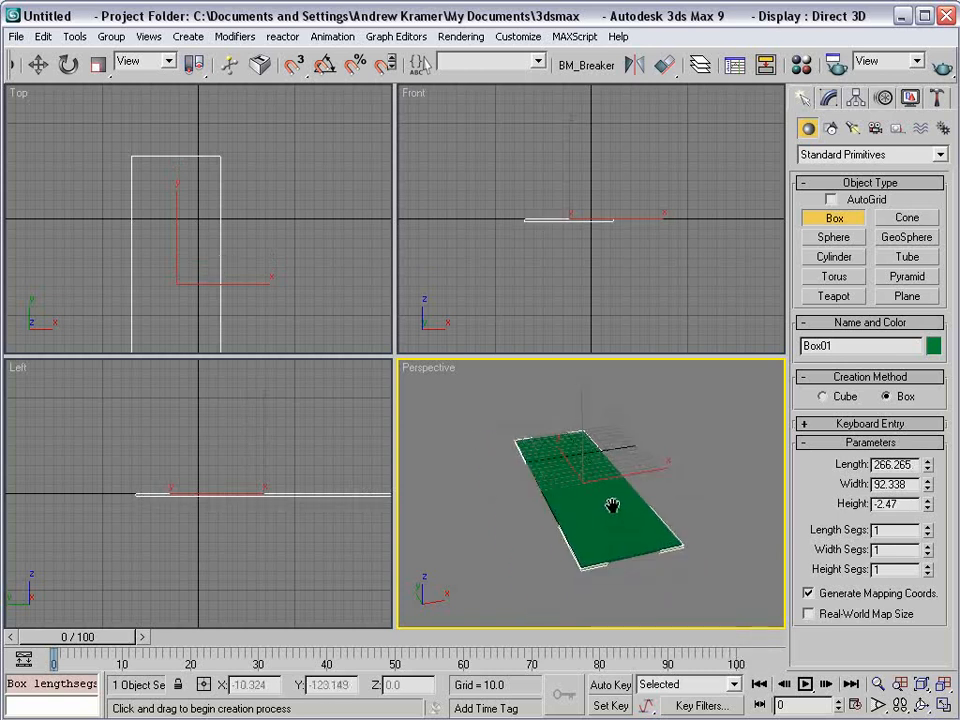
- Move the floor box along the X axis to centre it on the grid at about X 0
right_click(585, 467)
right_click(585, 470)
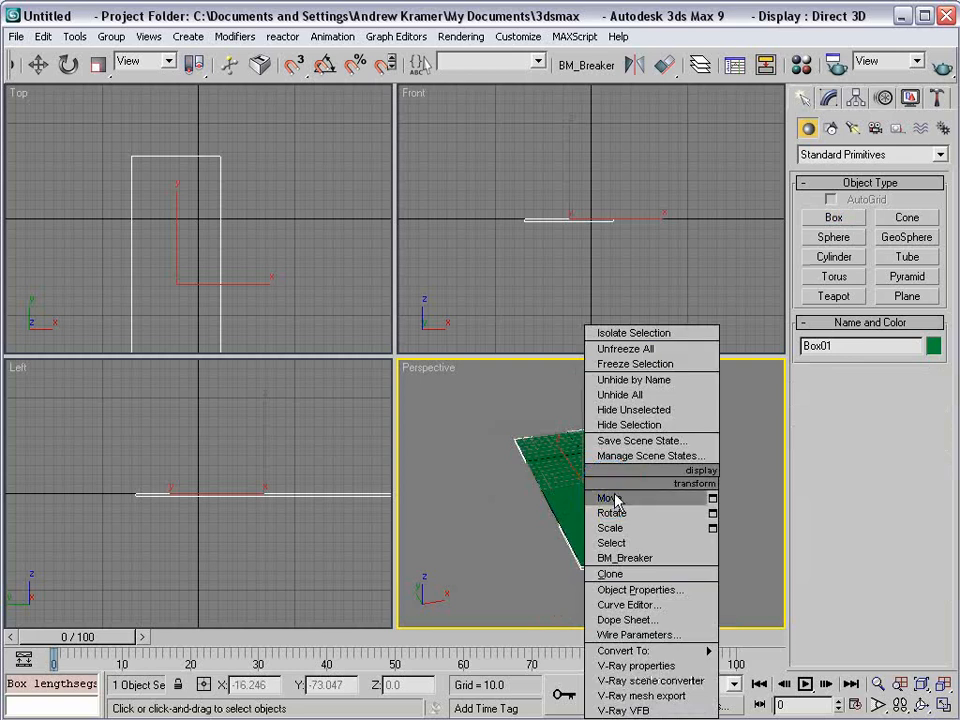
left_click(603, 553)
left_click_drag(616, 491, 635, 471)
middle_click_drag(605, 465, 626, 497)
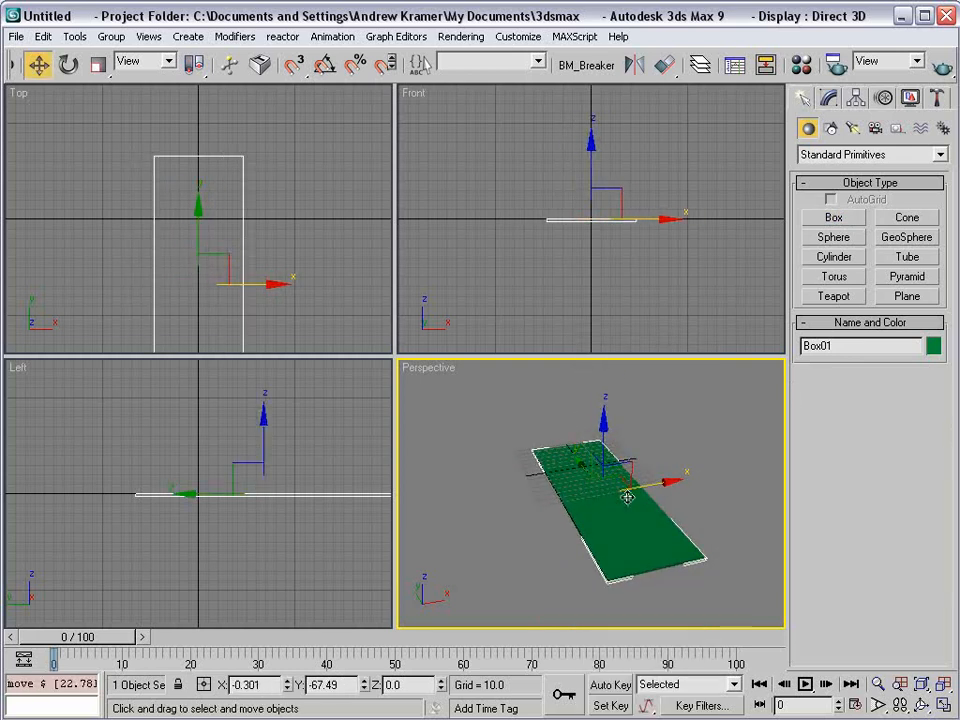
- Clone the floor box straight up along Z to about 94 as a single copy for the ceiling
left_click_drag(604, 446, 608, 377, "shift")
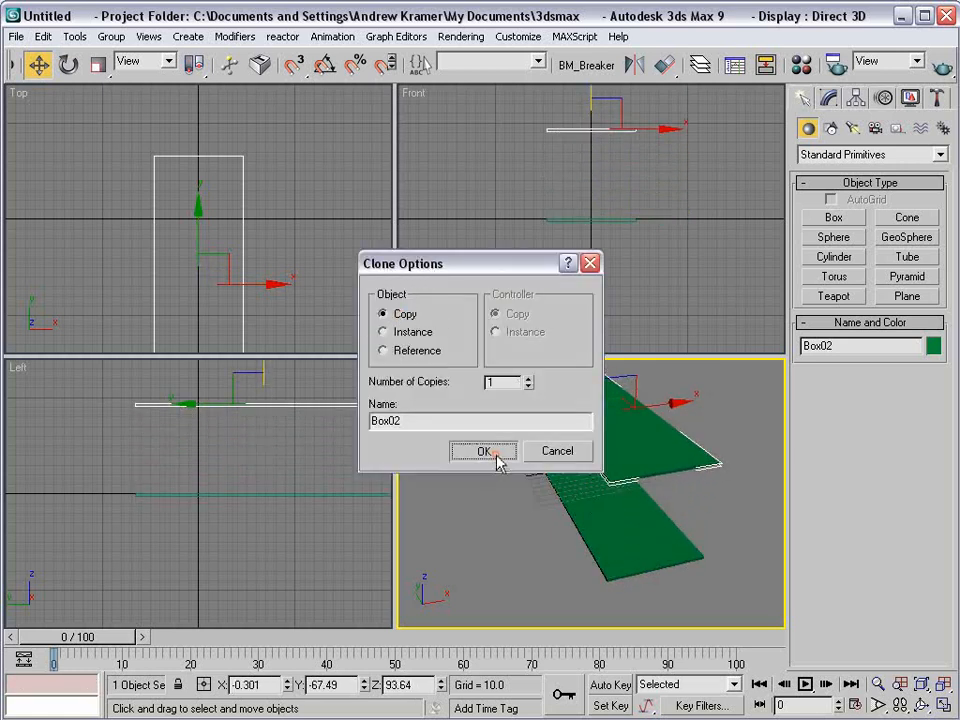
left_click(483, 451)
left_click(43, 36)
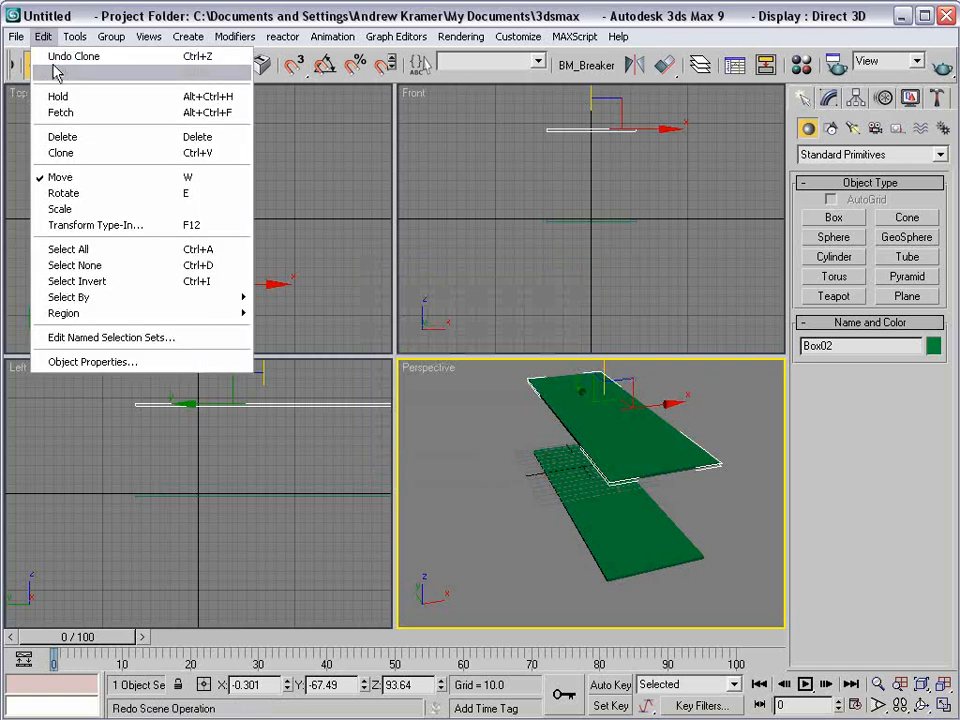
left_click(487, 81)
left_click_drag(487, 81, 737, 70)
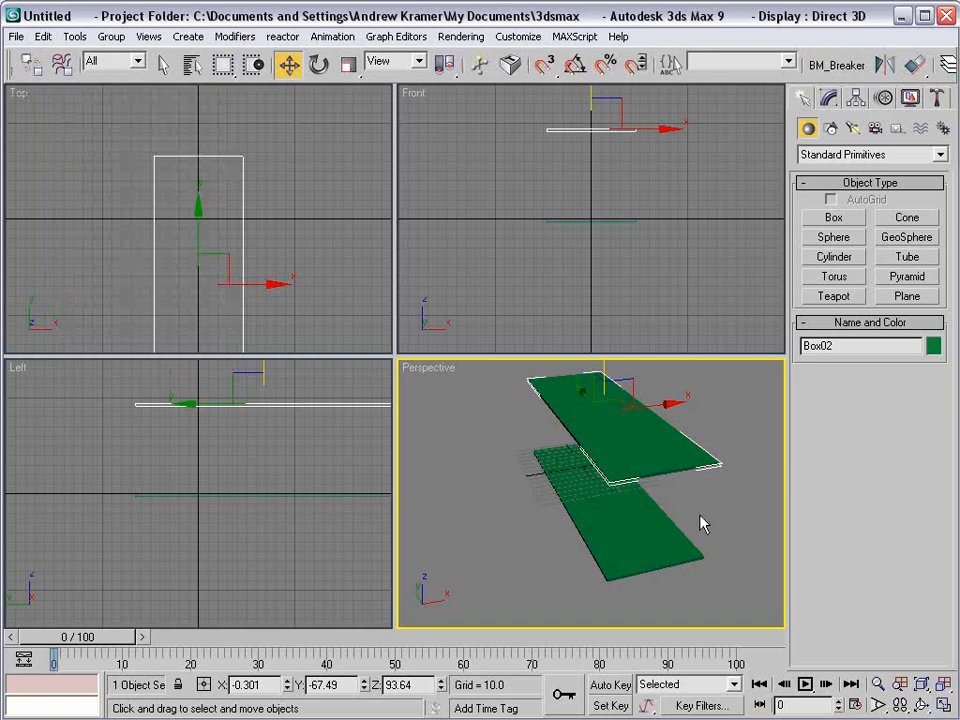
- Clone the ceiling box down along Z to about 58, as a copy between ceiling and floor
middle_click_drag(675, 514, 697, 492, "alt")
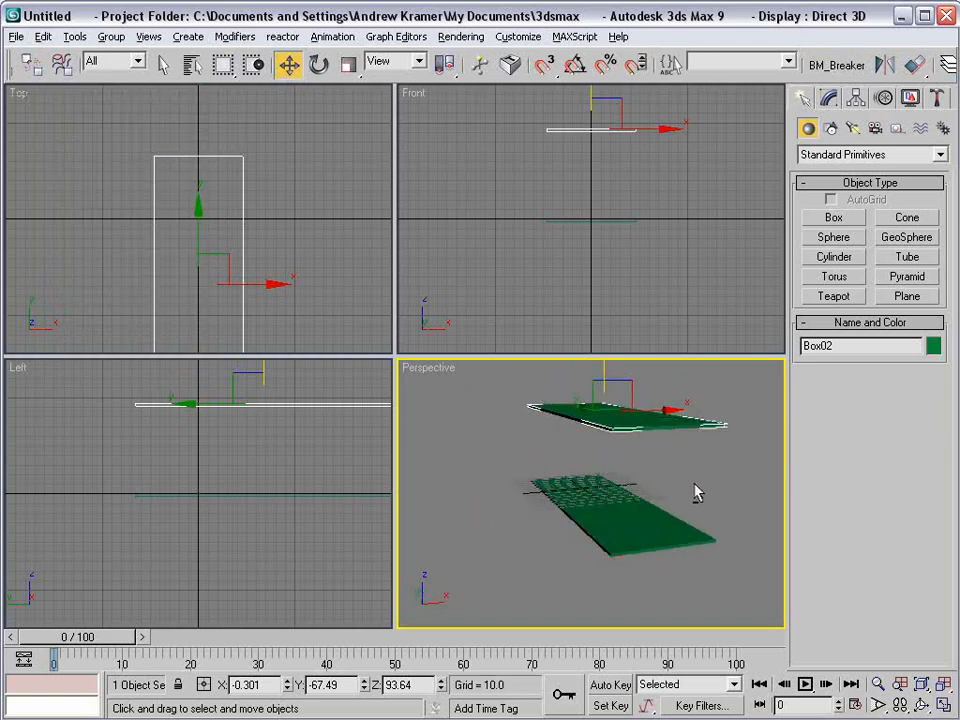
middle_click_drag(499, 476, 655, 530, "alt")
left_click(655, 530)
left_click(579, 461)
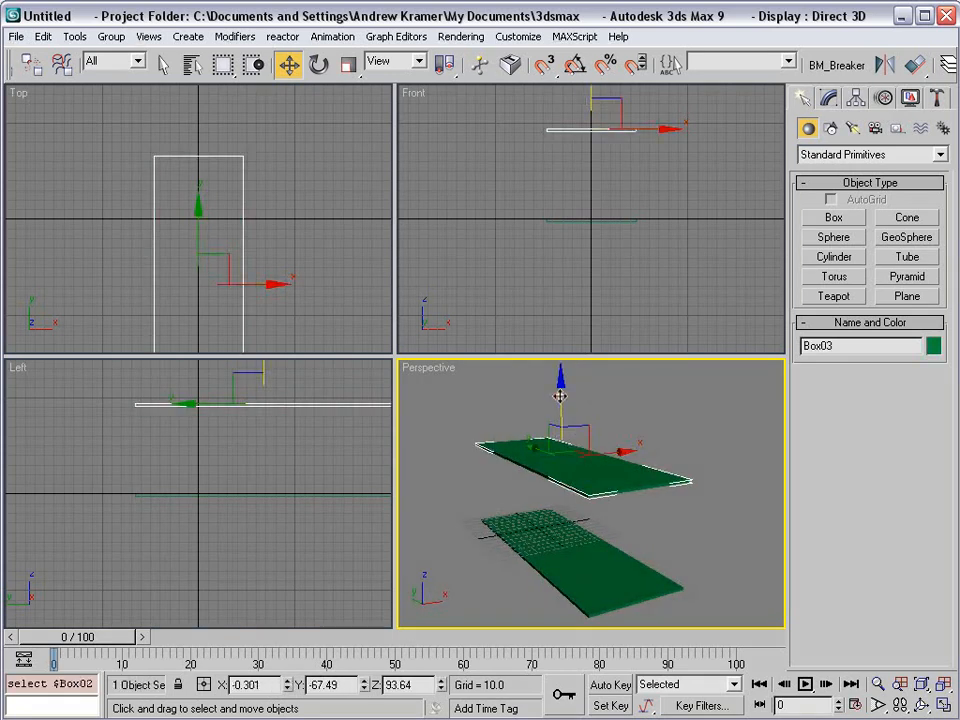
left_click_drag(561, 400, 559, 419, "shift")
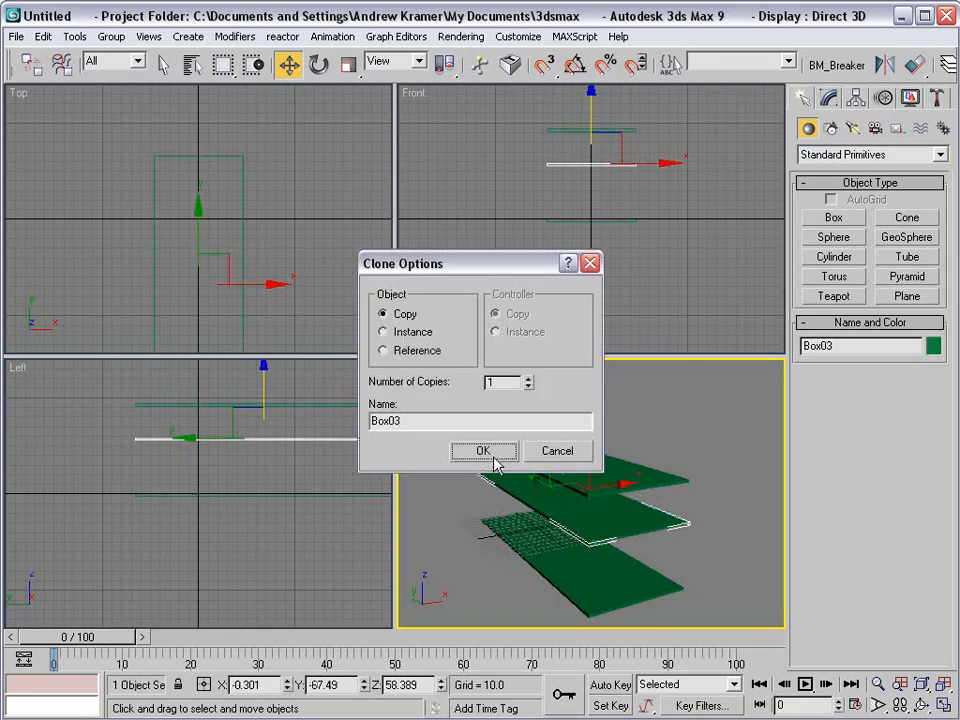
left_click(484, 450)
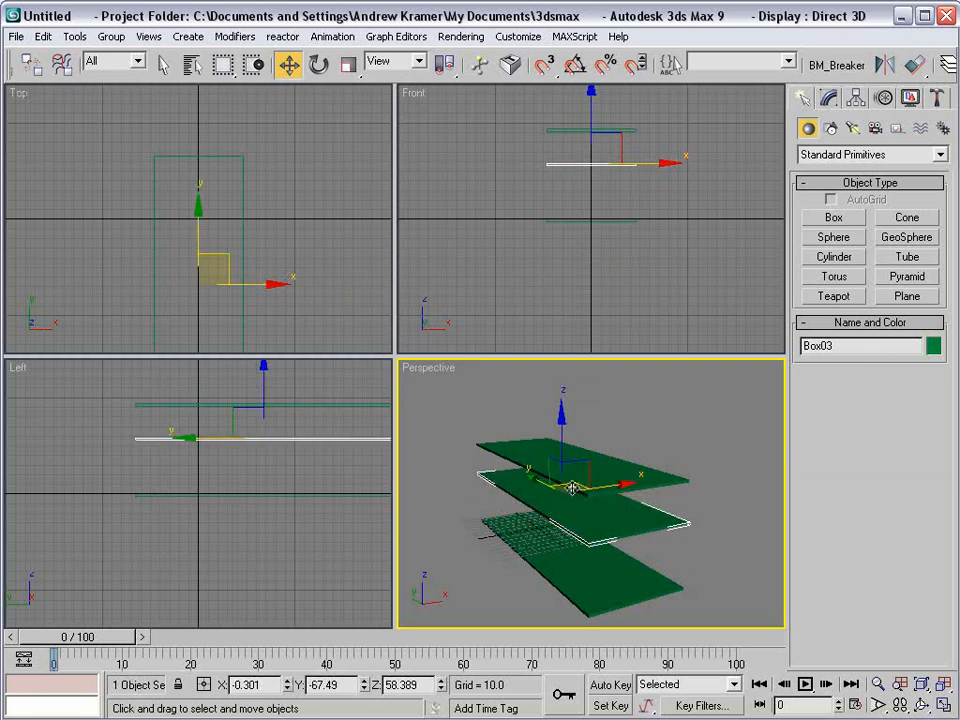
- Rotate the middle box upright with angle snap on and move it to one side of the floor as a wall
left_click_drag(85, 56, 262, 62)
left_click(409, 64)
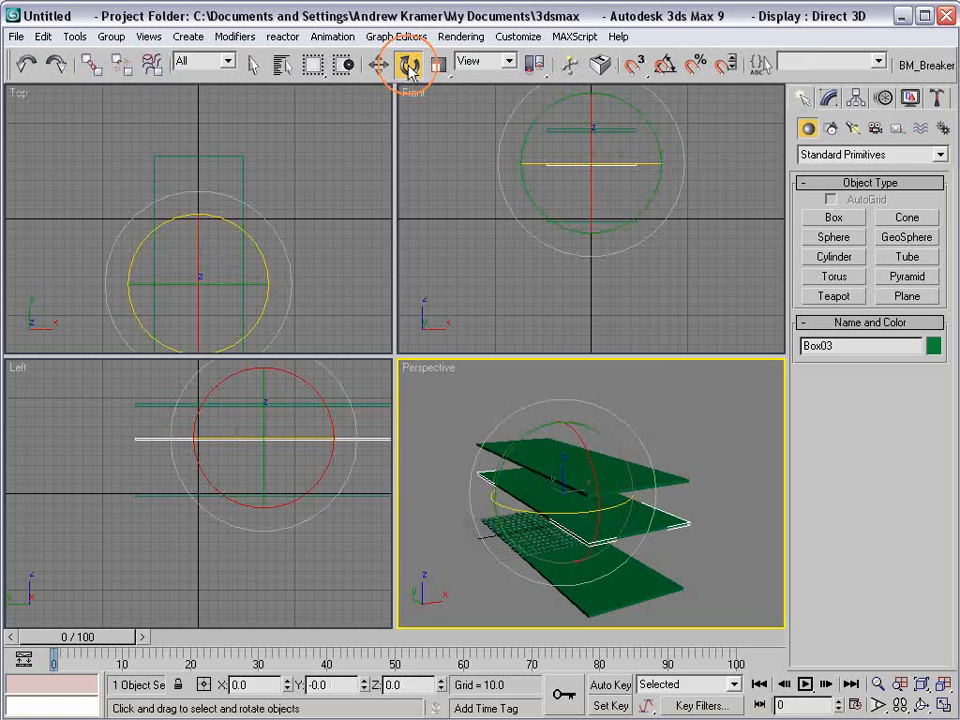
left_click(664, 68)
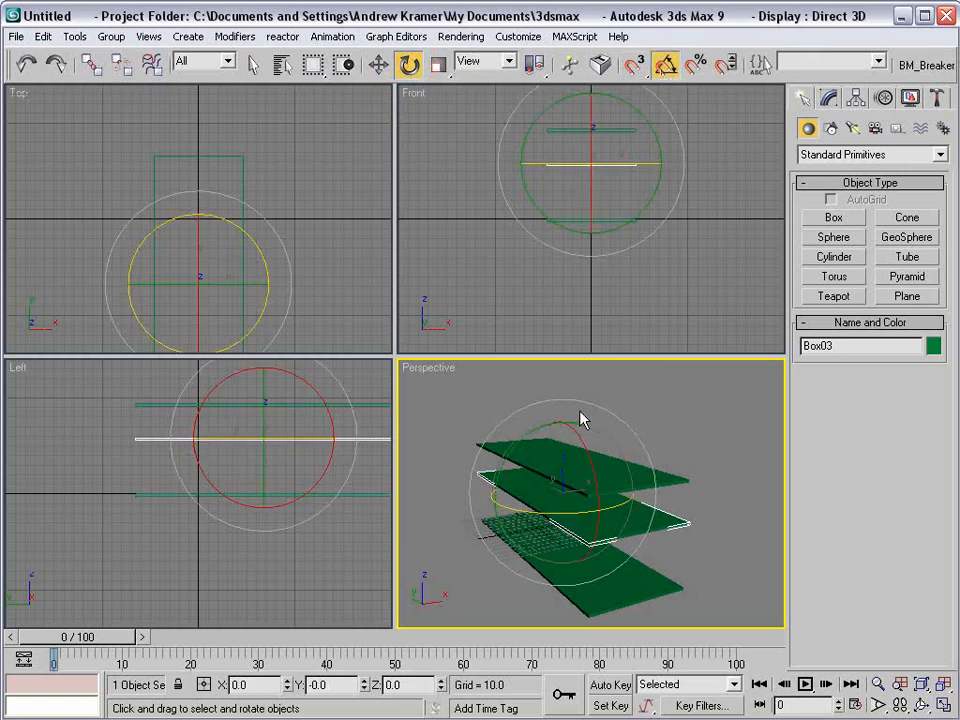
left_click_drag(528, 440, 484, 538)
right_click(570, 505)
left_click(585, 516)
left_click_drag(606, 489, 563, 489)
left_click_drag(510, 414, 510, 430)
- Clone the side wall along X to the opposite edge of the floor as a copy
left_click_drag(568, 500, 654, 502, "shift")
left_click(482, 450)
left_click(677, 443)
- Clone a side wall while rotating it across the tunnel, and move the copy to the far end as the back wall
mouse_move(575, 540)
middle_mouse_down("alt")
mouse_move(563, 499)
mouse_move(665, 535)
middle_mouse_up("alt")
left_click(640, 535)
mouse_move(615, 537)
left_mouse_down("shift")
mouse_move(579, 510)
mouse_move(489, 558)
mouse_move(494, 549)
left_mouse_up("shift")
left_click(489, 452)
right_click(518, 490)
left_click(570, 537)
key("w")
mouse_move(534, 501)
left_mouse_down()
mouse_move(520, 480)
mouse_move(525, 486)
left_mouse_up()
- Select all five boxes, scale them down along Z to lower the room's height, and clear the selection
left_click(636, 424)
middle_click_drag(636, 424, 611, 493, "alt")
scroll(584, 489, "up", 3)
scroll(611, 493, "down", 5)
left_click_drag(463, 416, 713, 583)
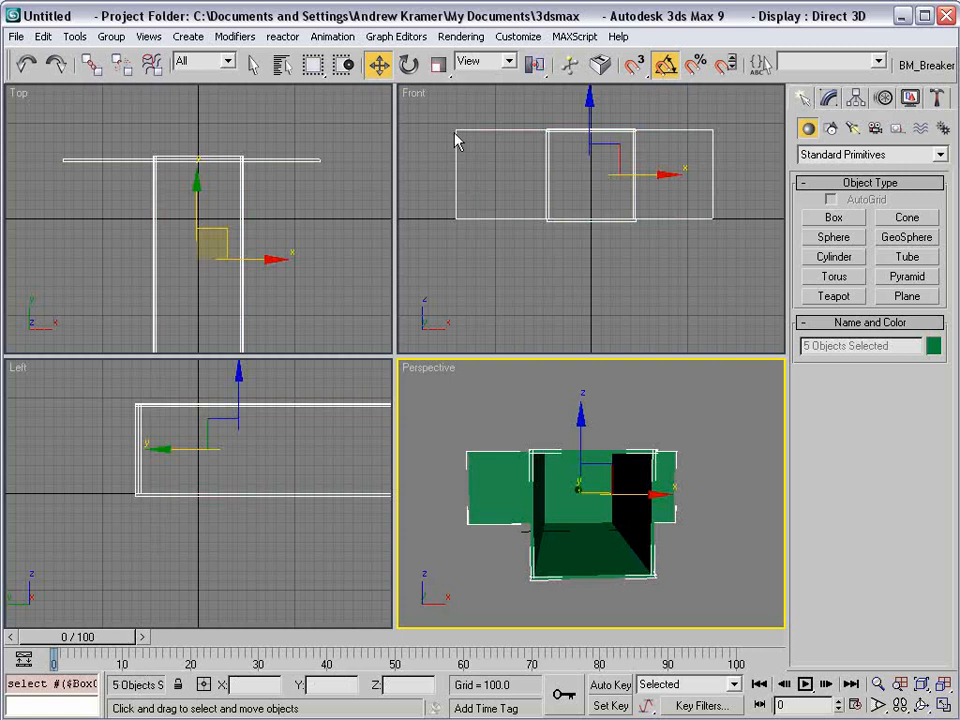
left_click(438, 64)
left_click_drag(581, 405, 578, 502)
scroll(579, 502, "up", 4)
middle_click_drag(609, 499, 594, 512)
left_click_drag(568, 405, 549, 412)
middle_click_drag(613, 440, 623, 461)
right_click(630, 375)
left_click(650, 386)
left_click(650, 390)
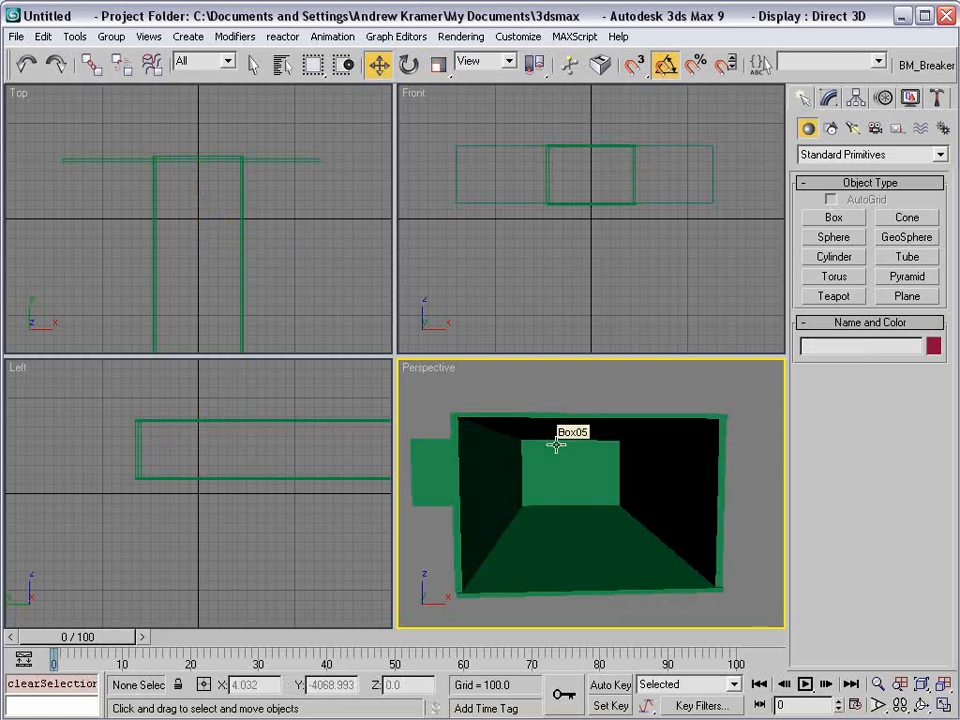
- Create a camera from the current perspective view looking down the tunnel
middle_click_drag(555, 448, 561, 446)
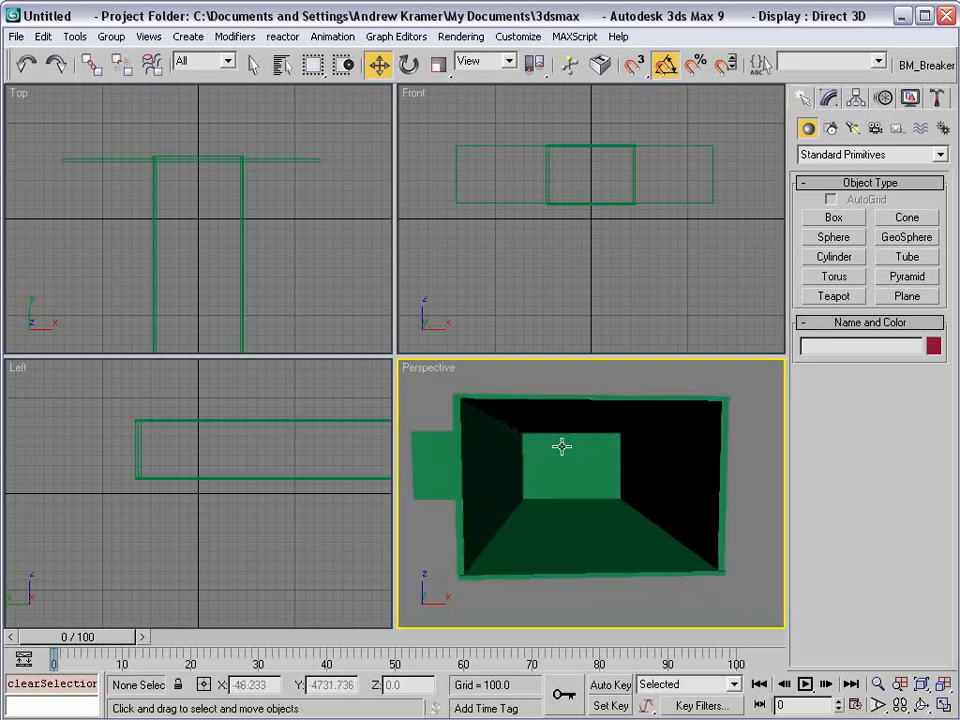
left_click(146, 38)
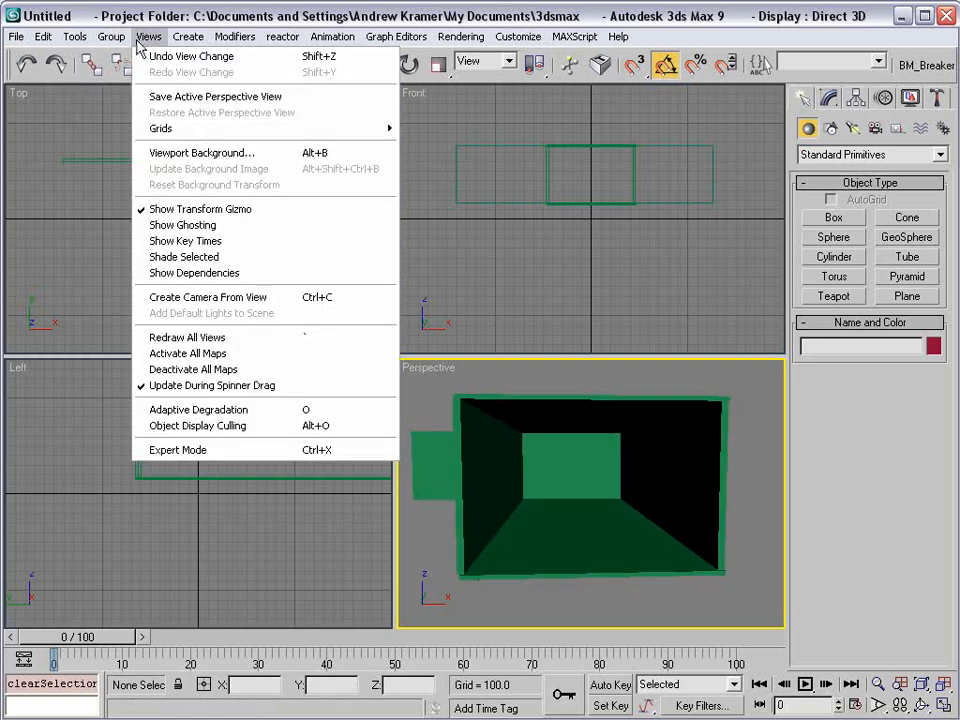
left_click(284, 299)
middle_click_drag(561, 166, 571, 186)
scroll(290, 242, "down", 3)
middle_click_drag(284, 242, 290, 151)
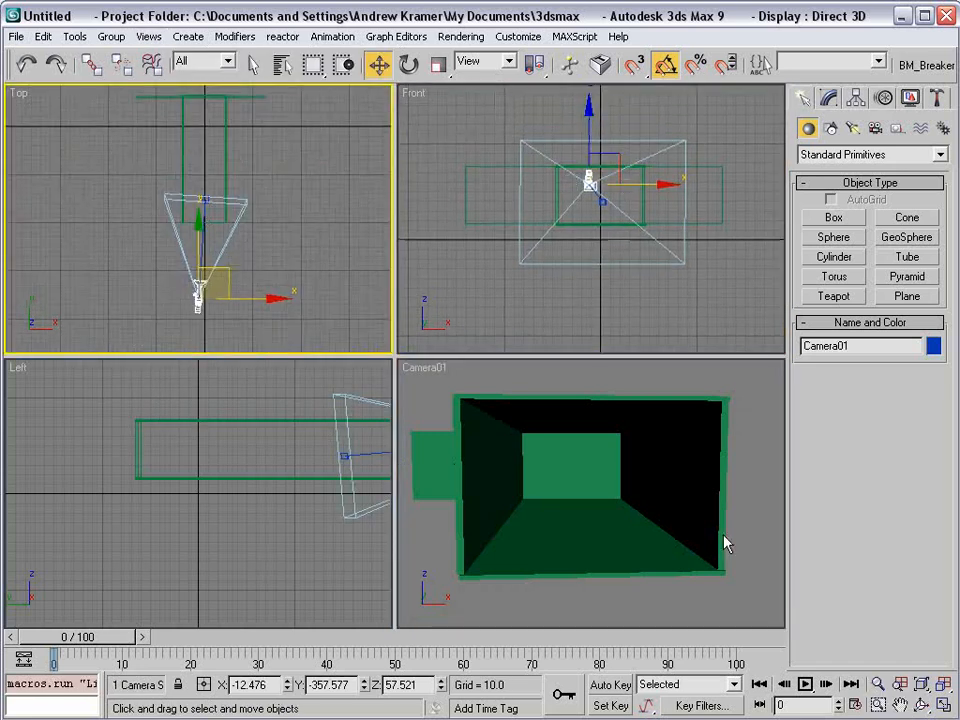
- Dolly the camera forward toward the tunnel opening and pan it to centre the back wall
right_click(452, 386)
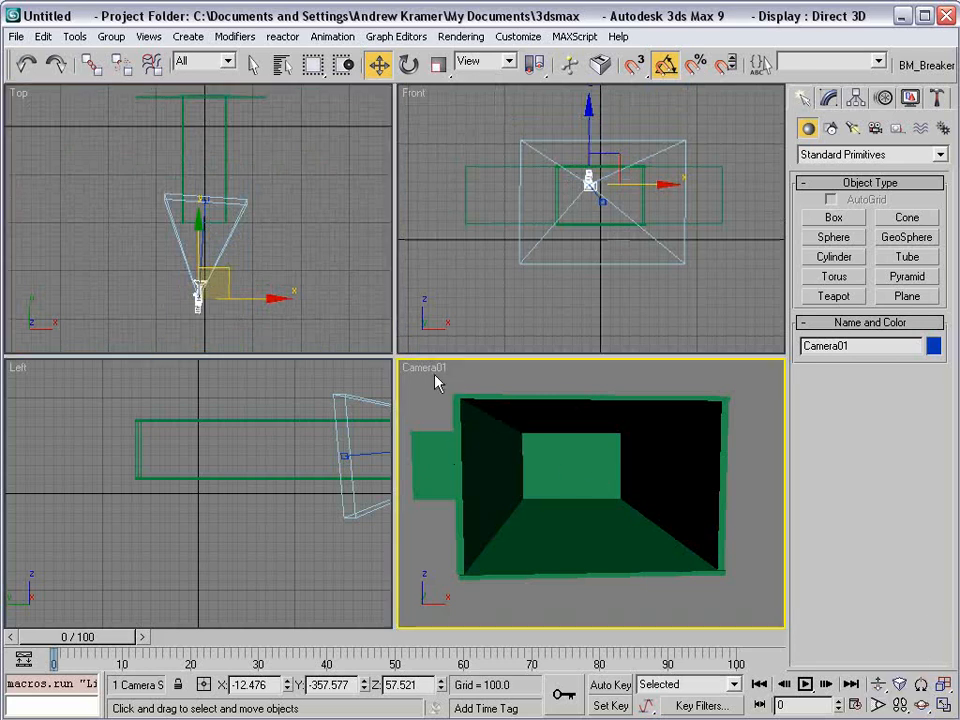
left_click(876, 688)
left_click_drag(647, 570, 587, 481)
middle_click_drag(587, 481, 609, 519)
left_click_drag(609, 519, 608, 514)
middle_click_drag(606, 480, 691, 532)
- Adjust the camera's field of view to reframe the tunnel interior
left_click(876, 704)
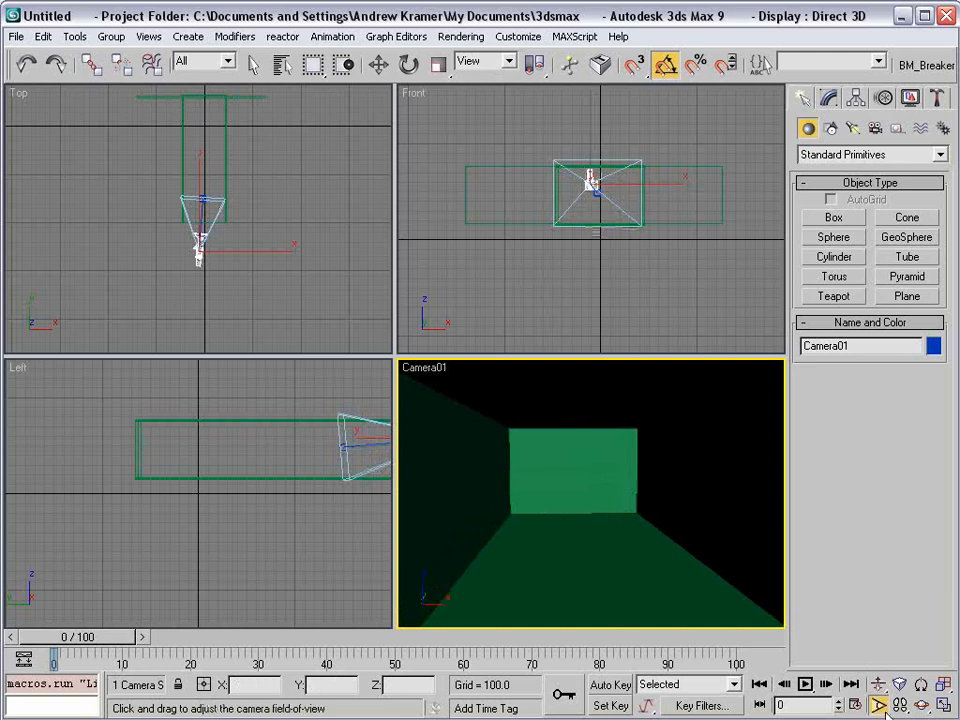
left_click_drag(523, 452, 639, 545)
left_click(878, 684)
right_click(510, 297)
left_click(531, 321)
left_click(531, 320)
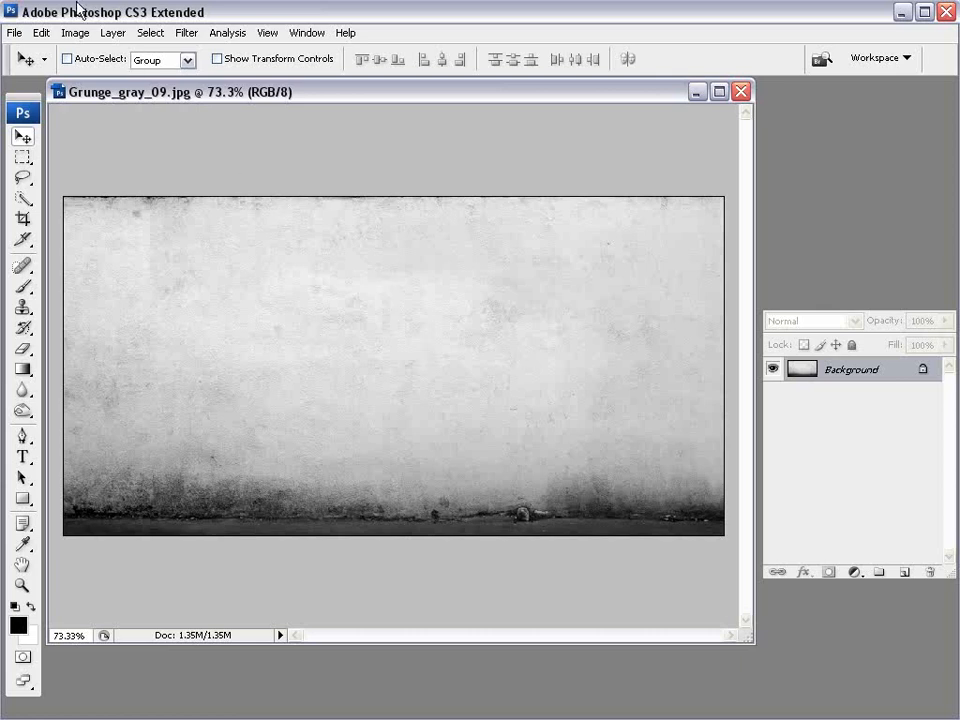
- Duplicate the Background layer of the grunge wall image
left_click(112, 33)
left_click(152, 70)
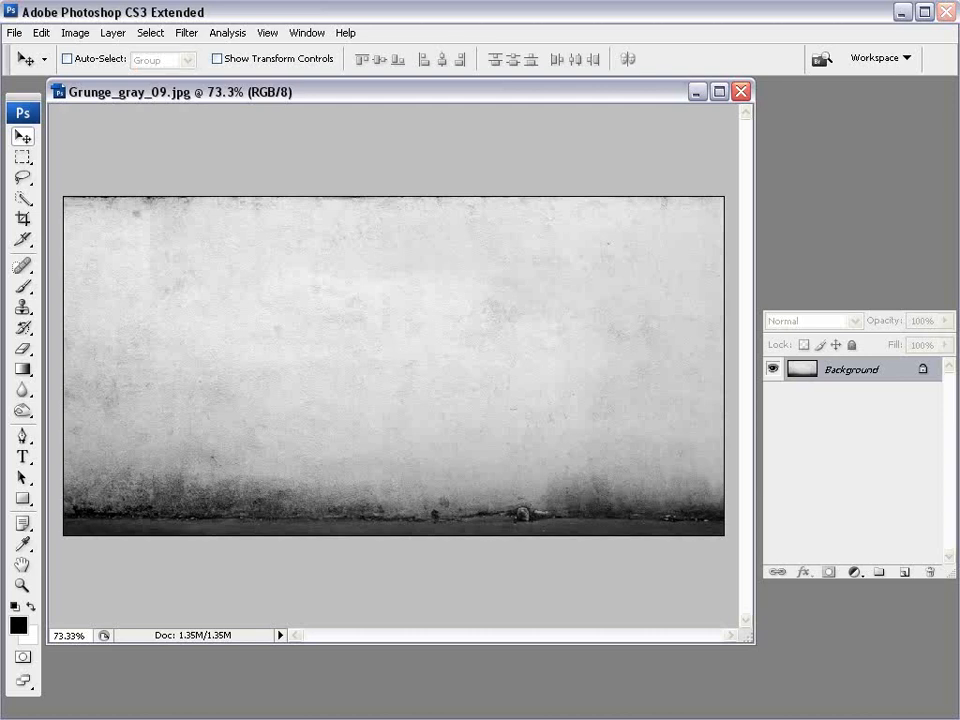
left_click(681, 343)
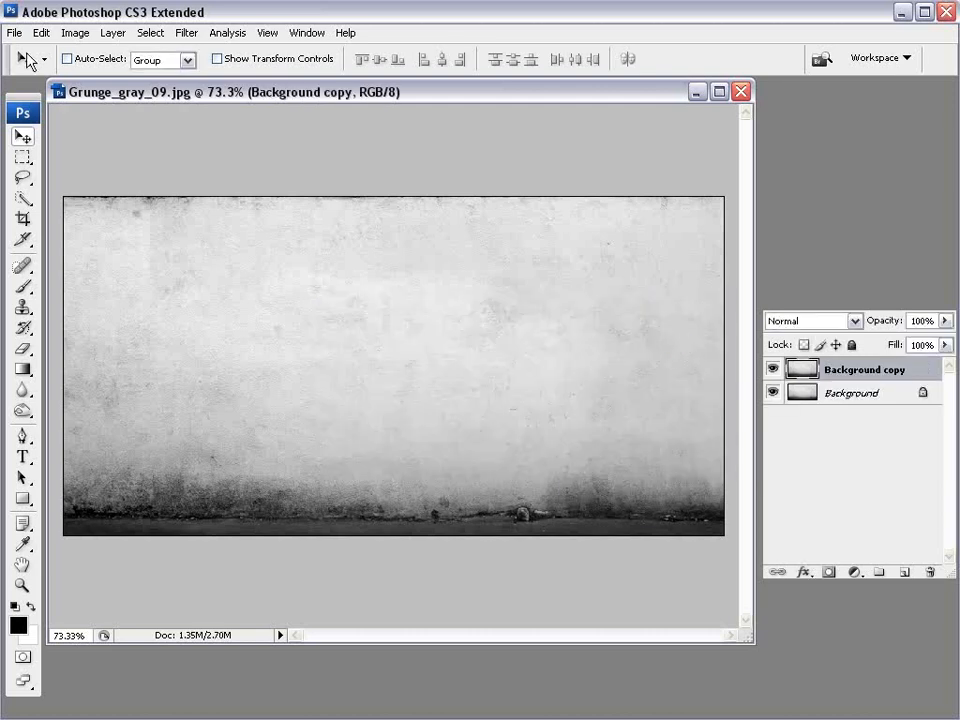
- Flip the Background copy layer vertically and set its blend mode to Multiply
left_click(41, 33)
mouse_move(120, 336)
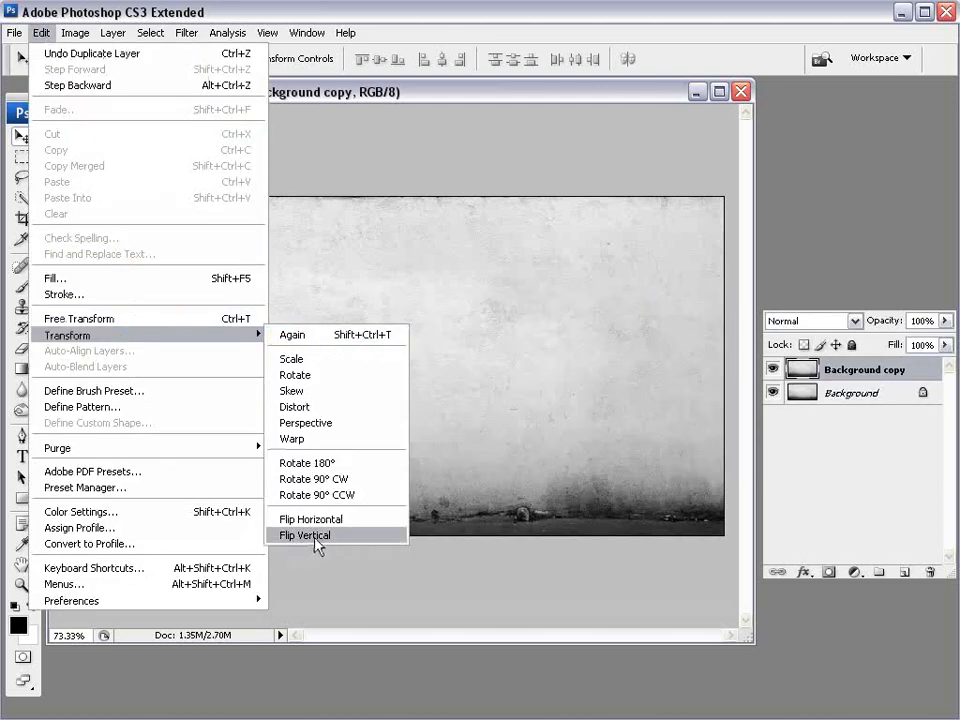
left_click(312, 537)
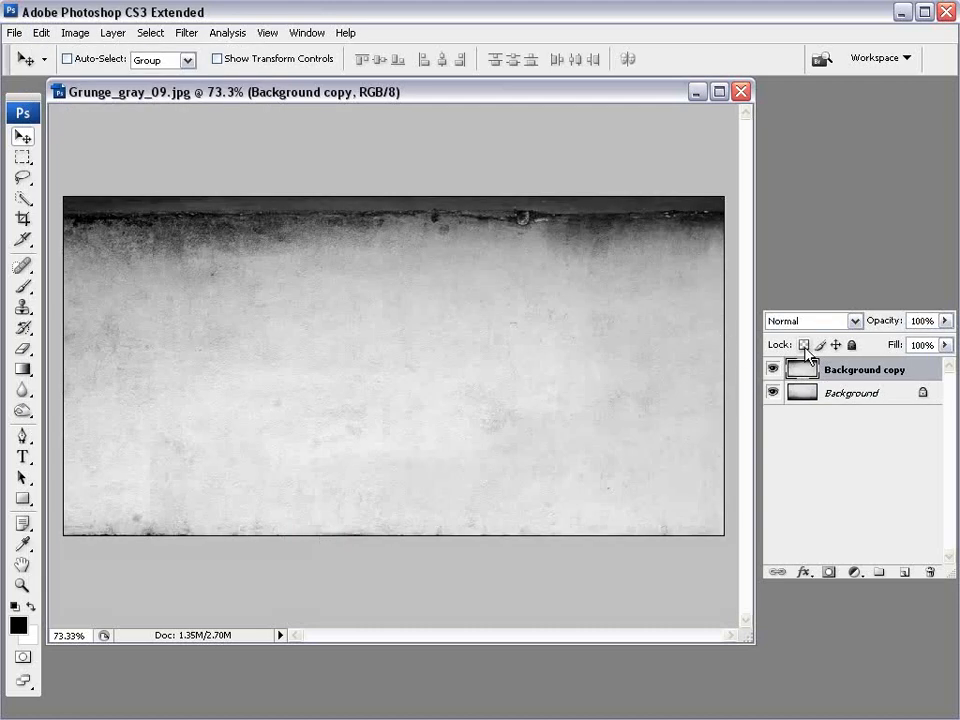
left_click(810, 322)
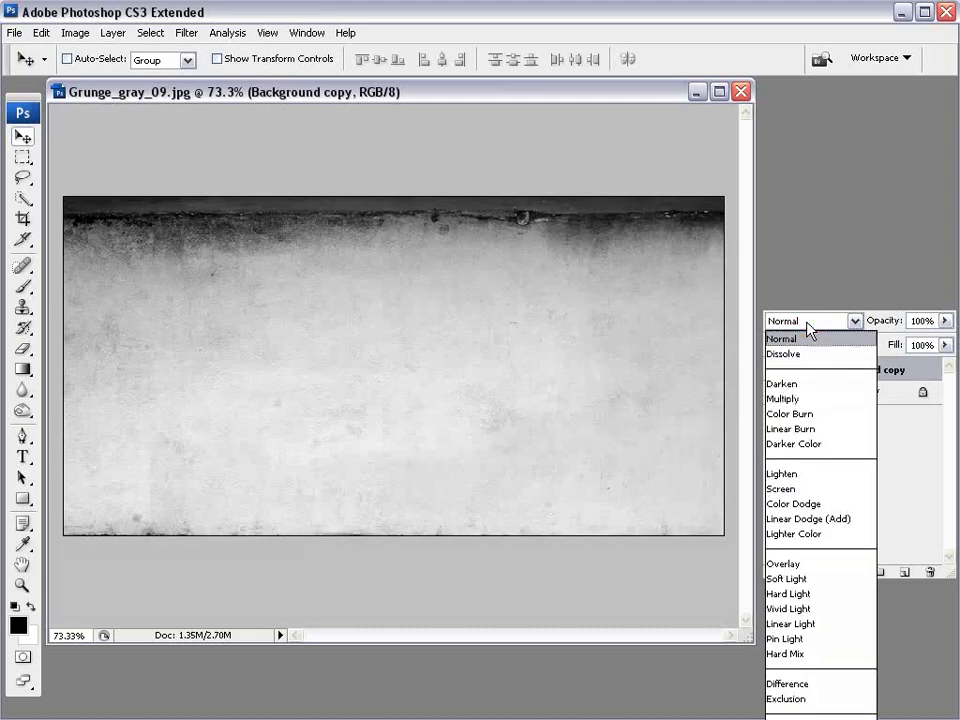
left_click(800, 399)
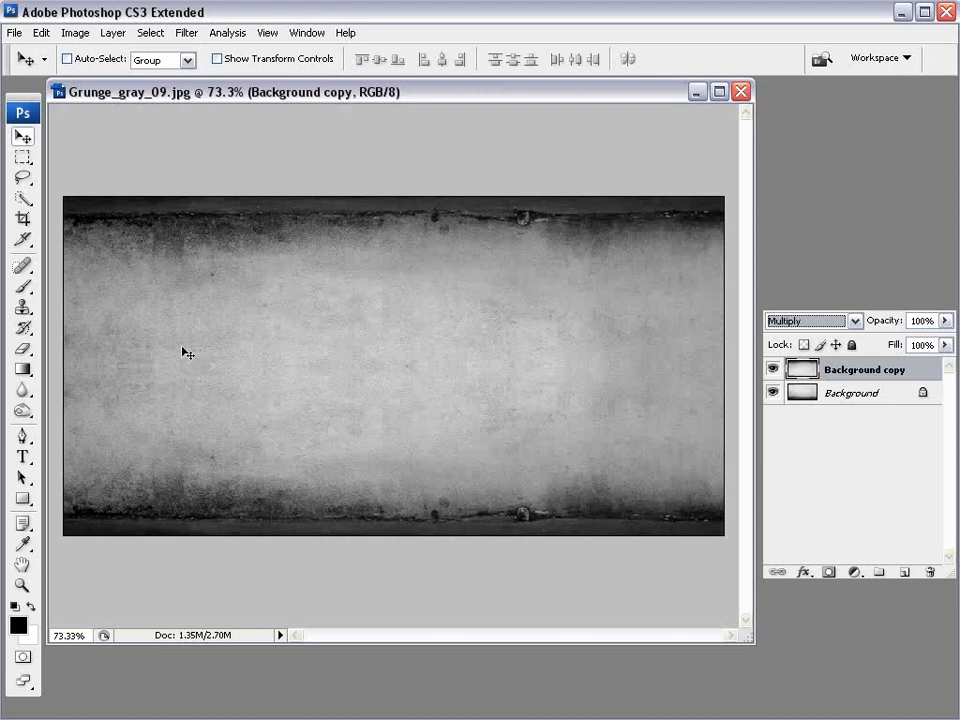
- Erase the lower and middle areas of the Background copy with a soft 339 px eraser at 0% hardness
left_click(22, 348)
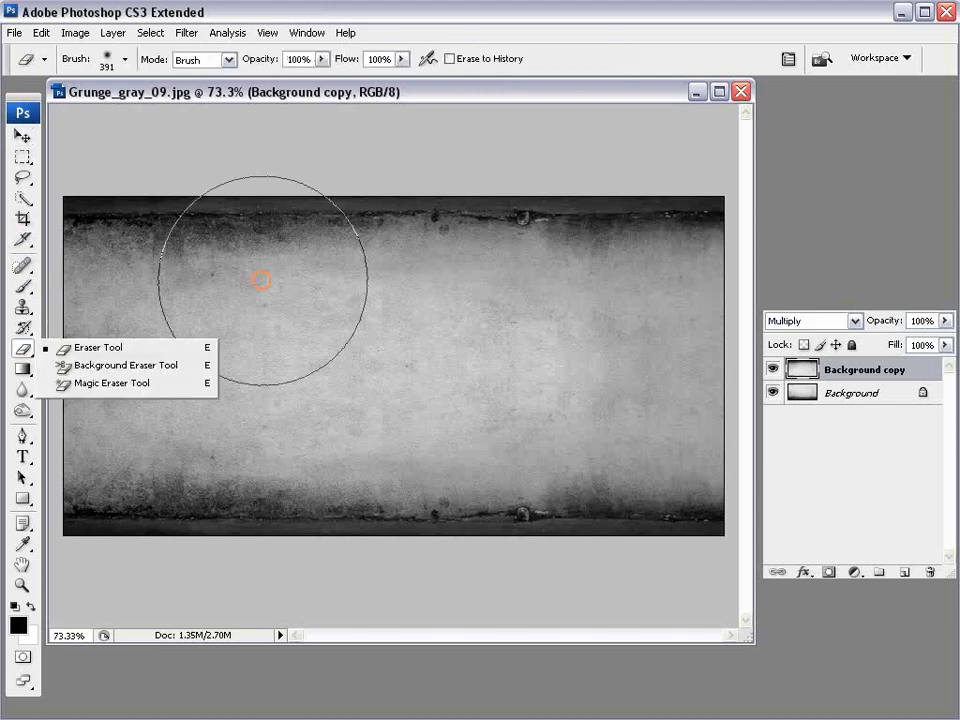
right_click(354, 347)
left_click_drag(519, 386, 528, 386)
left_click_drag(397, 458, 356, 452)
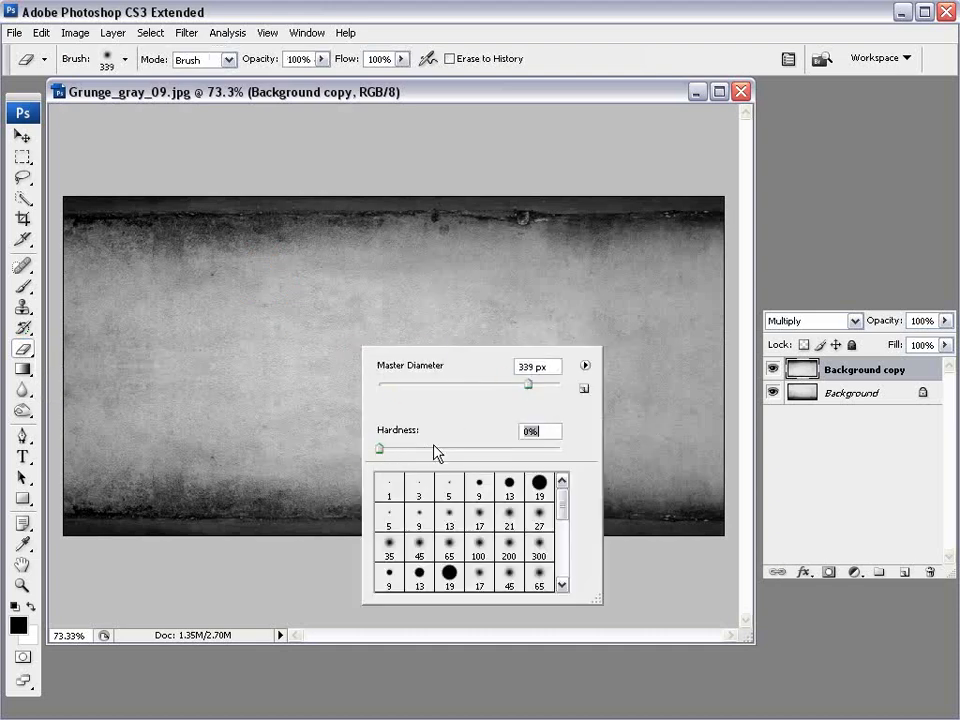
left_click(645, 506)
mouse_move(656, 469)
left_mouse_down()
mouse_move(448, 531)
mouse_move(199, 531)
mouse_move(156, 490)
mouse_move(386, 418)
mouse_move(120, 438)
left_mouse_up()
left_click_drag(626, 465, 660, 443)
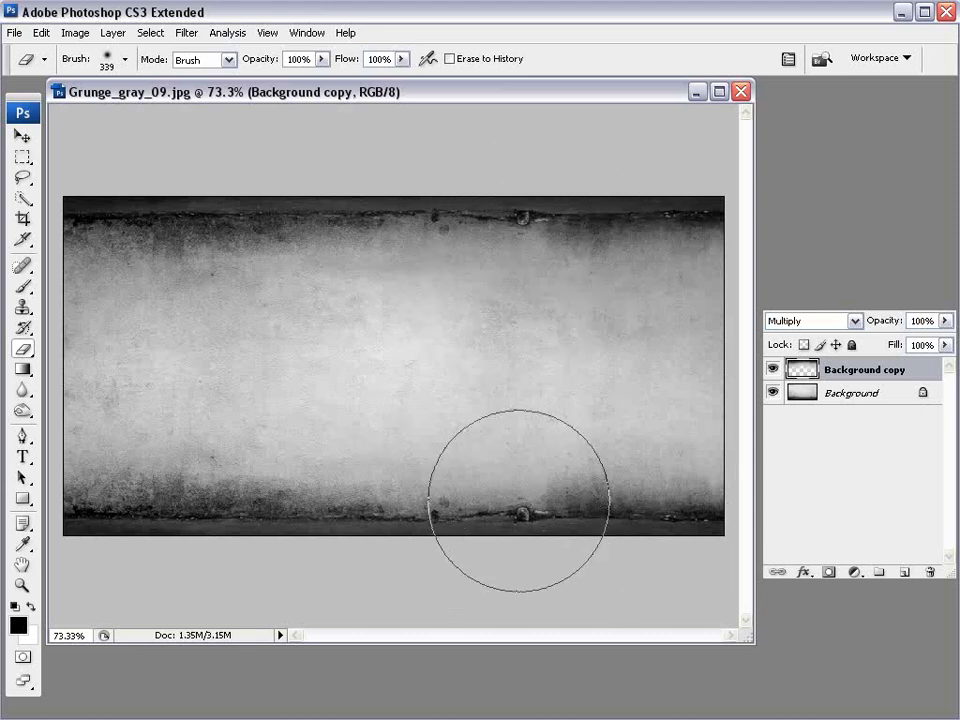
key("v")
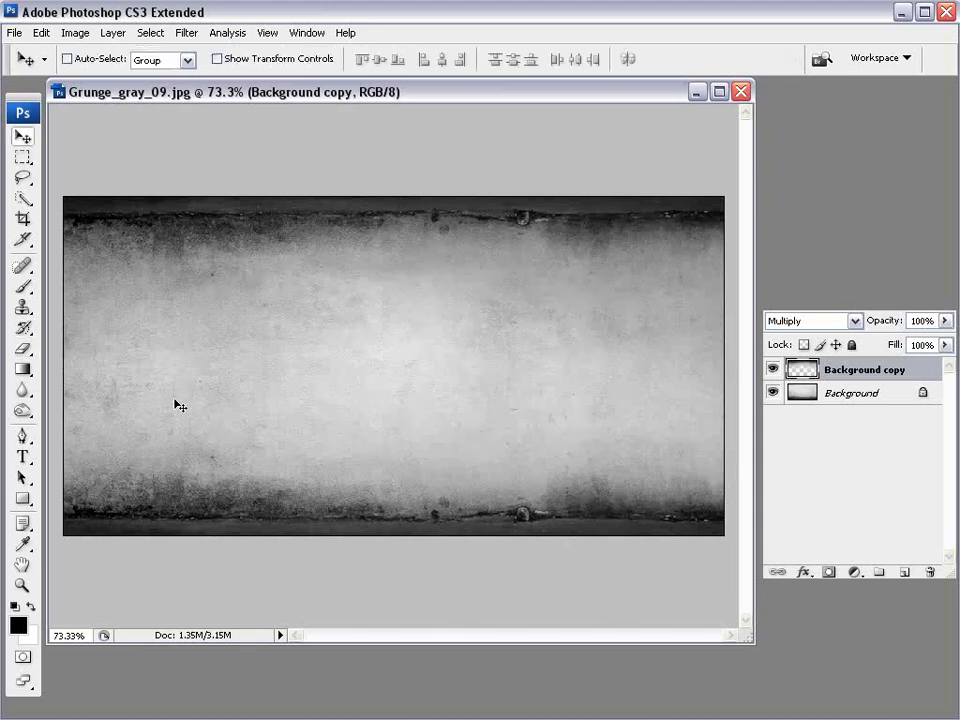
- Clone clean wall texture over the distinctive marks along the upper dark band of the Background copy
left_click(23, 307)
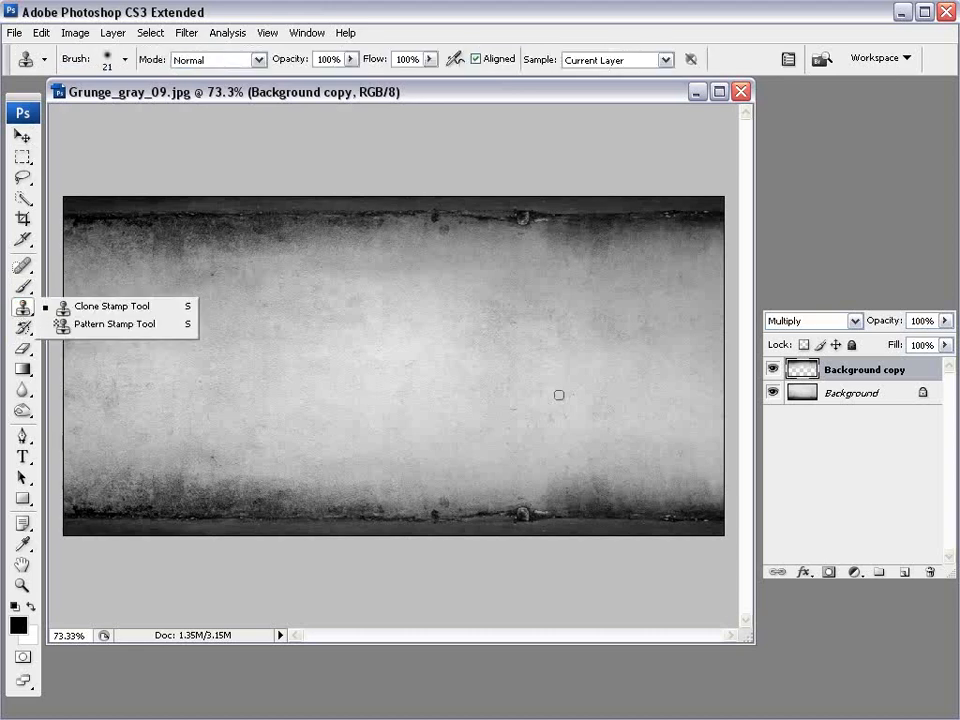
left_click(862, 369)
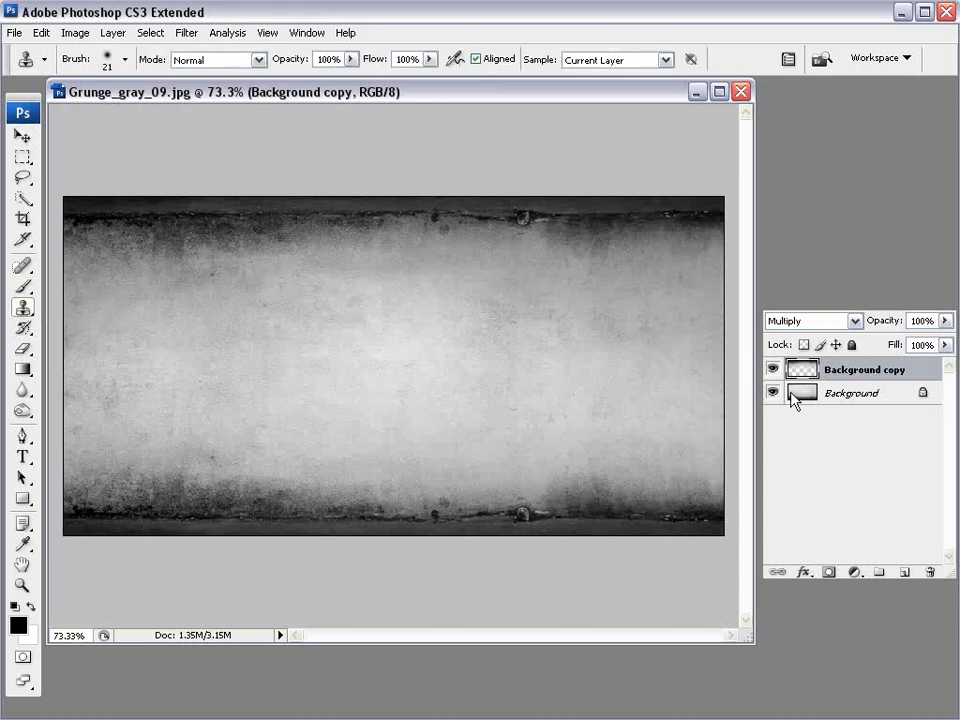
left_click(585, 206, "alt")
left_click_drag(516, 214, 540, 214)
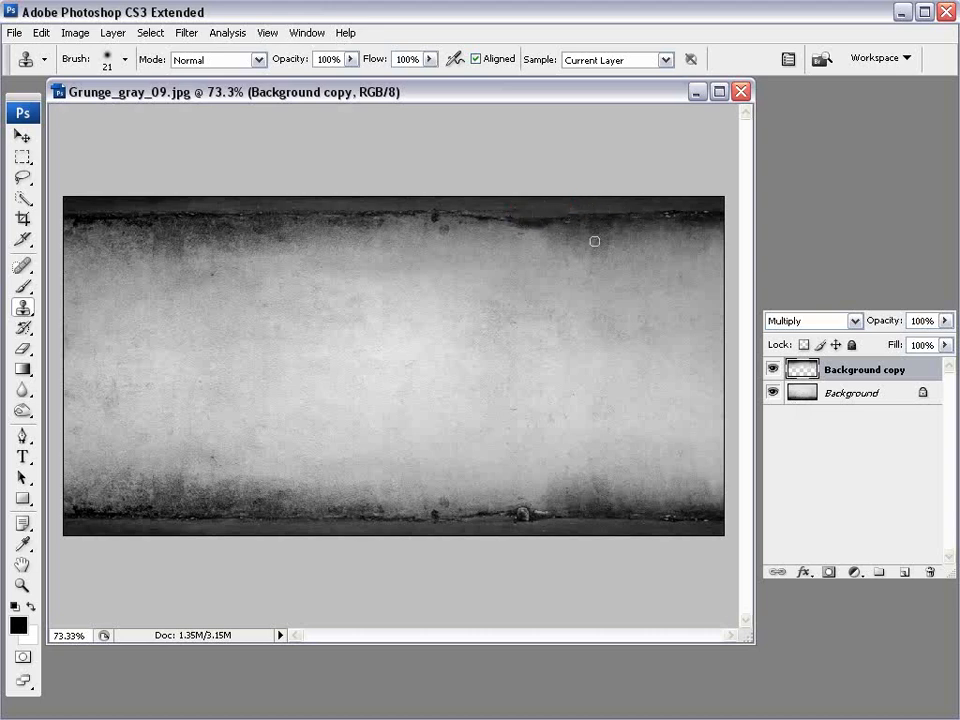
left_click(435, 208, "alt")
left_click(393, 217)
left_click_drag(393, 217, 379, 221)
key("v")
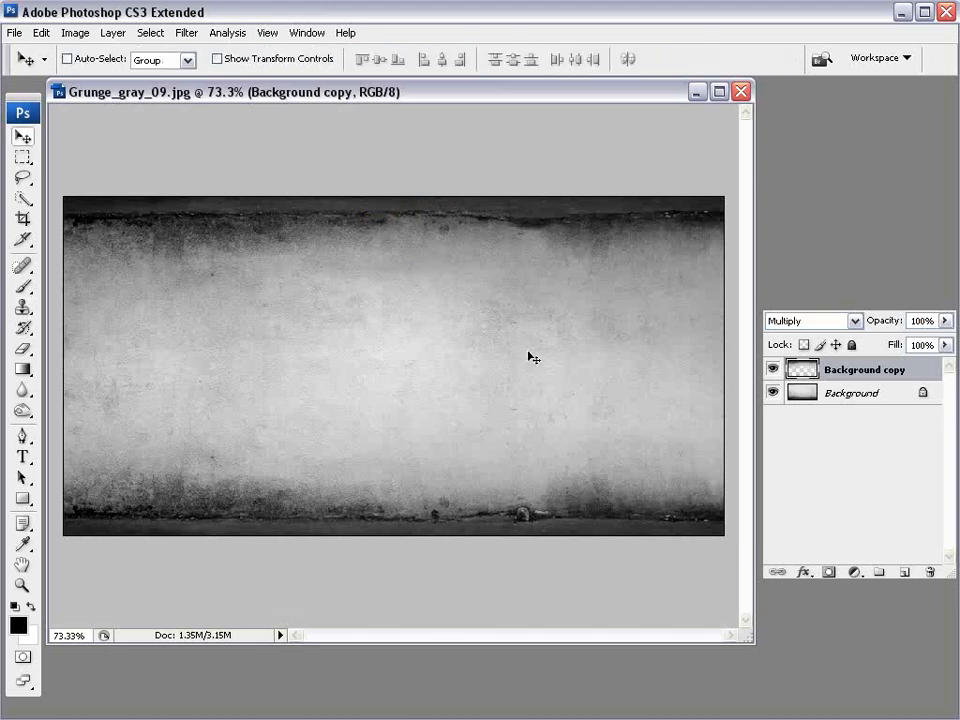
- Select Background copy and Background together and merge them into a single layer
left_click(853, 395, "shift")
left_click_drag(950, 317, 675, 283)
left_click(675, 283)
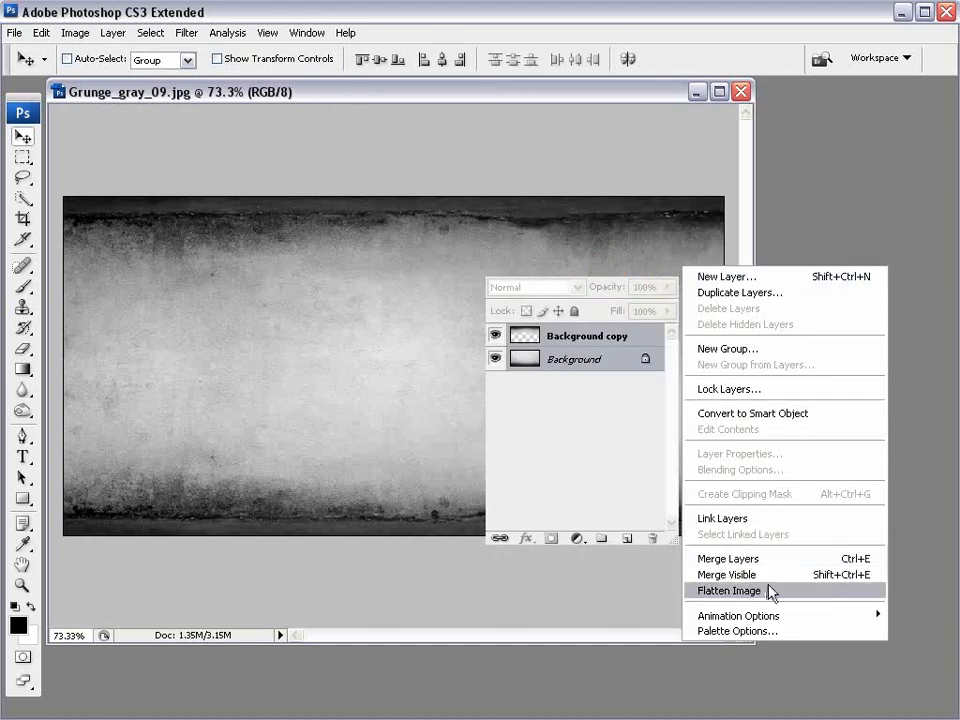
left_click(740, 575)
key("F7")
key("F7")
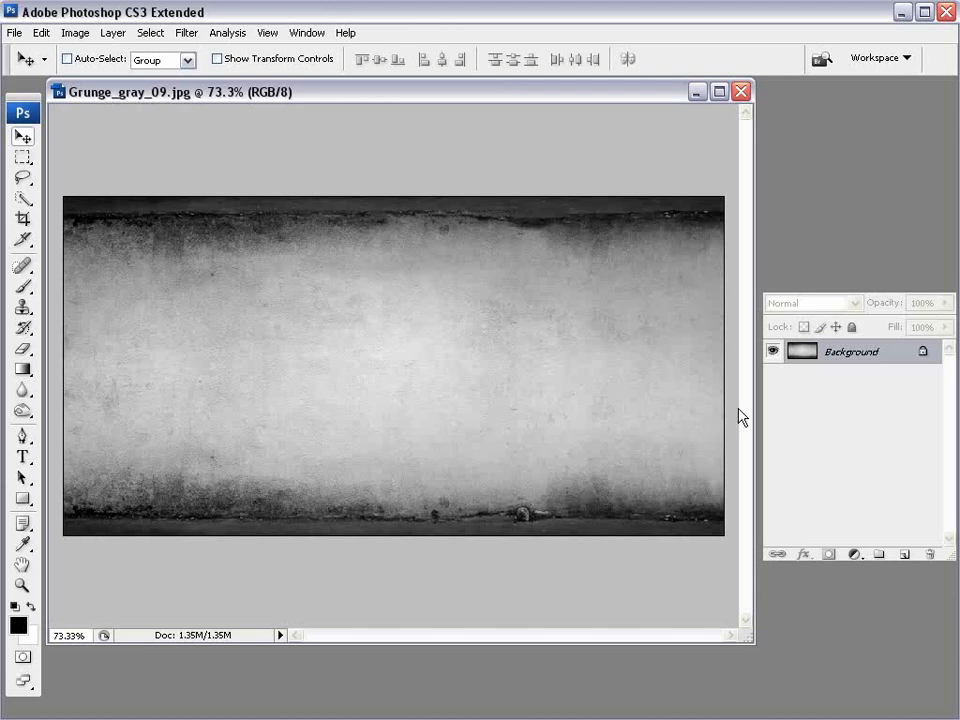
- Convert the locked Background into a regular layer named Layer 0
left_click_drag(872, 289, 814, 253)
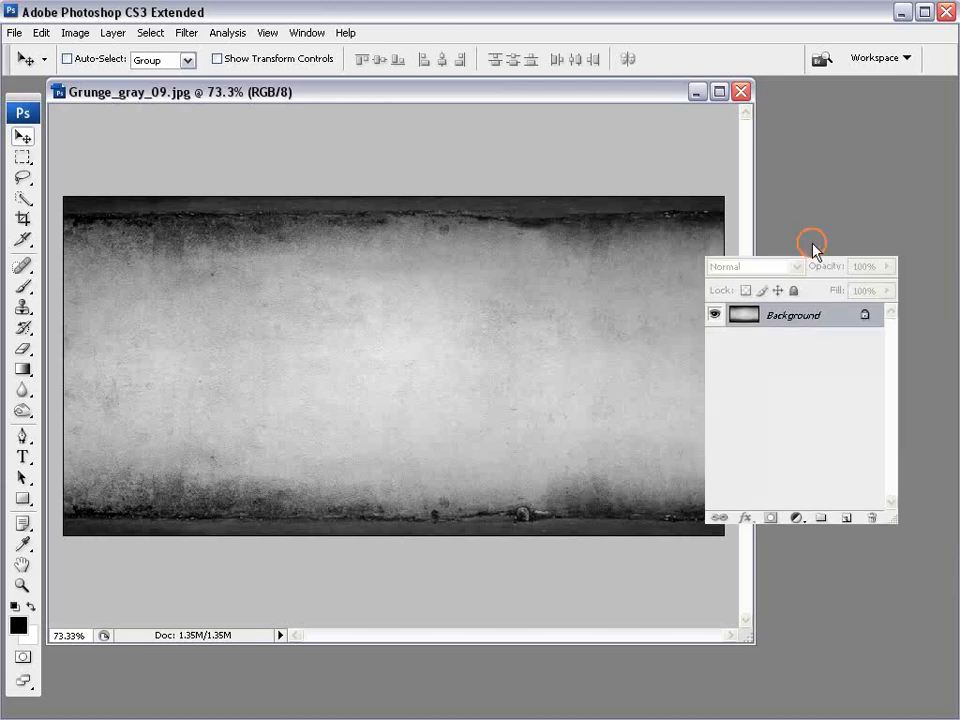
double_click(842, 317)
left_click_drag(505, 341, 487, 337)
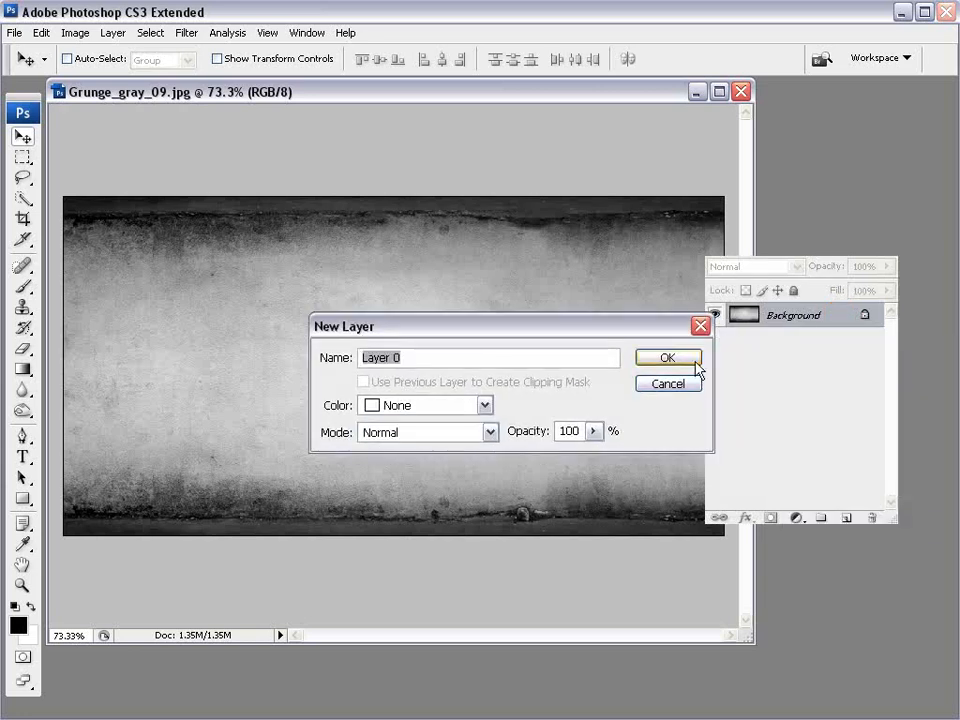
left_click(668, 360)
left_click_drag(795, 259, 845, 232)
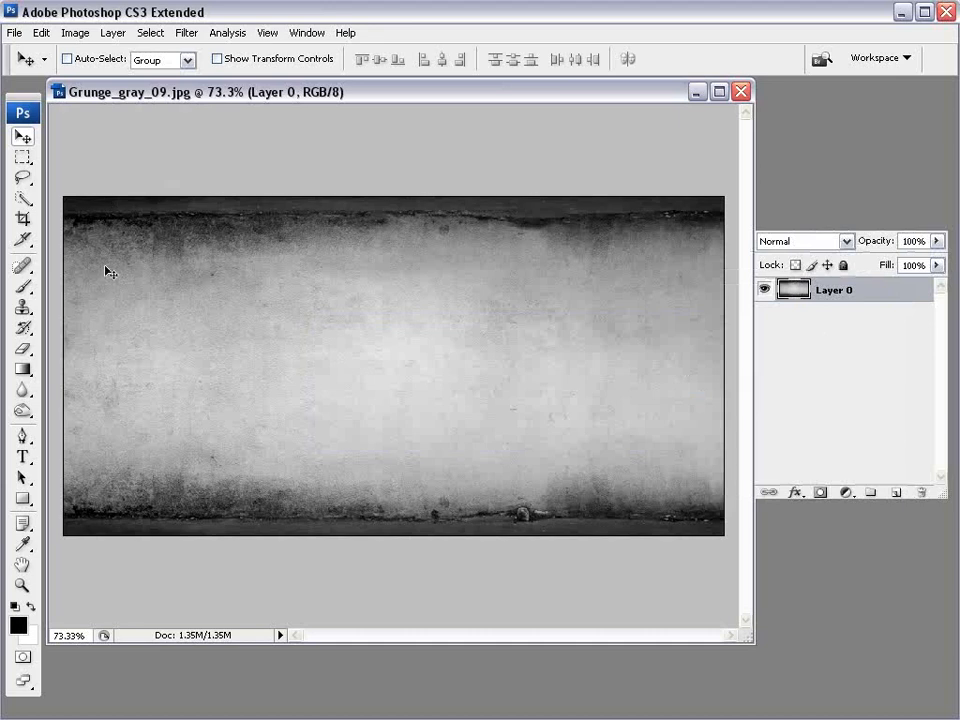
- Select the wall image except a narrow strip at its right end and cut the selection to a new layer
left_click(27, 165)
left_click(88, 137)
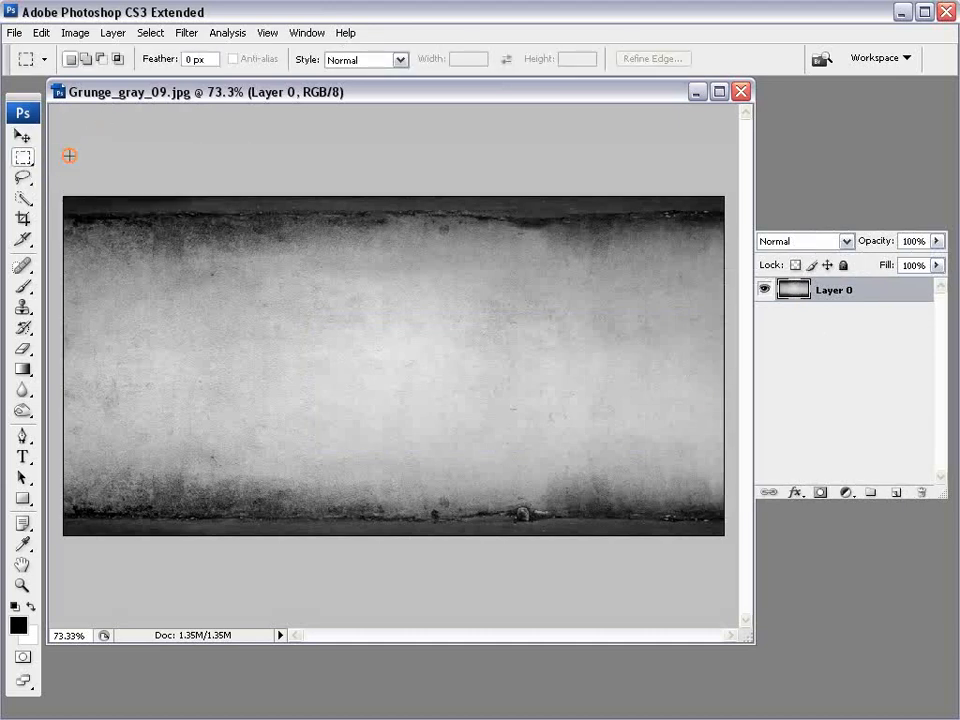
left_click_drag(56, 181, 621, 577)
right_click(141, 231)
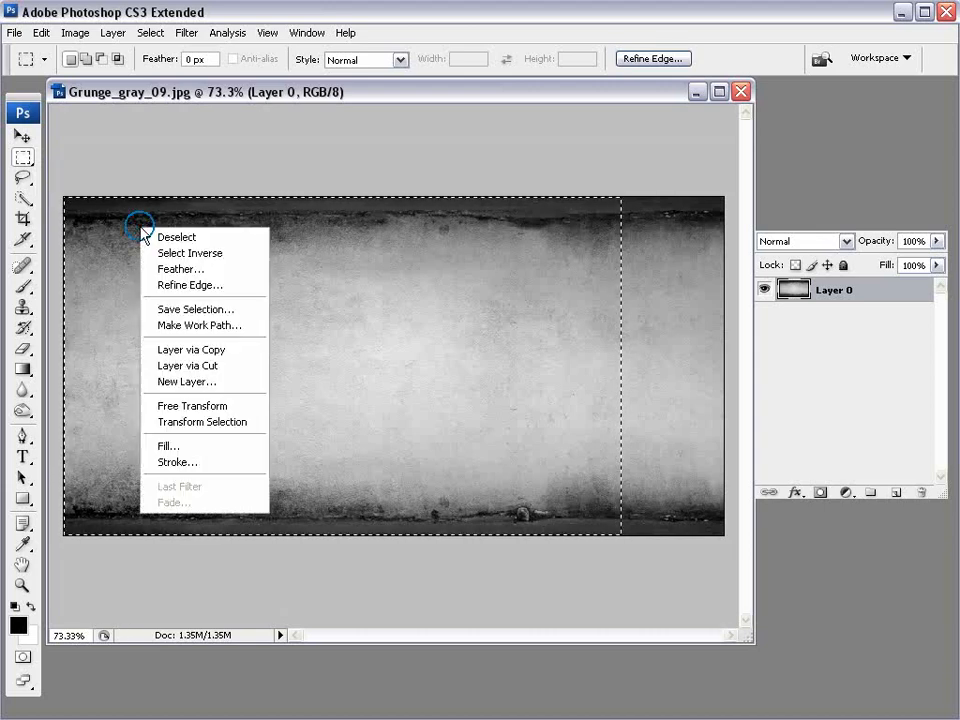
left_click(190, 366)
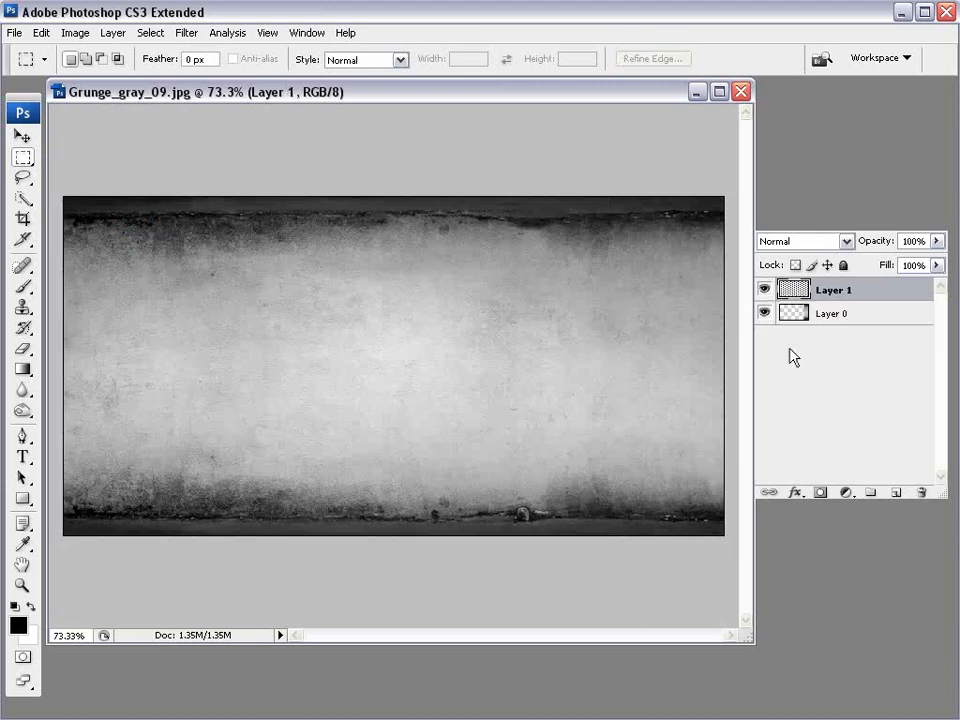
- Place the Layer 0 strip above Layer 1 and move it to the left edge of the canvas
mouse_move(828, 314)
left_mouse_down()
mouse_move(822, 283)
mouse_move(820, 298)
left_mouse_up()
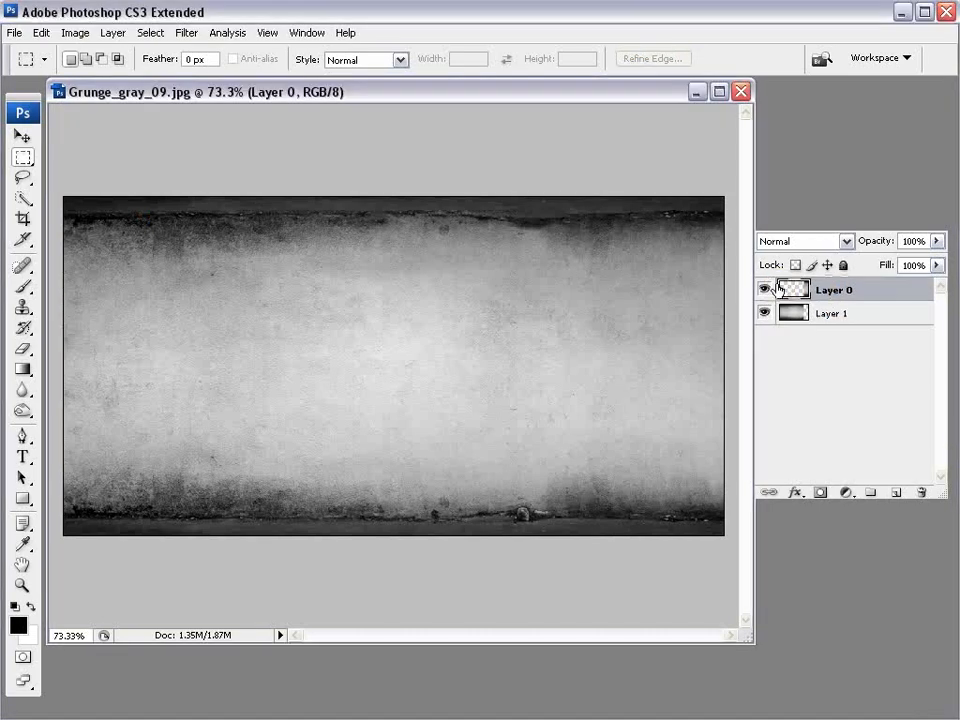
left_click(22, 136)
left_click_drag(610, 426, 440, 408)
key("ctrl+z")
left_click_drag(651, 397, 84, 336)
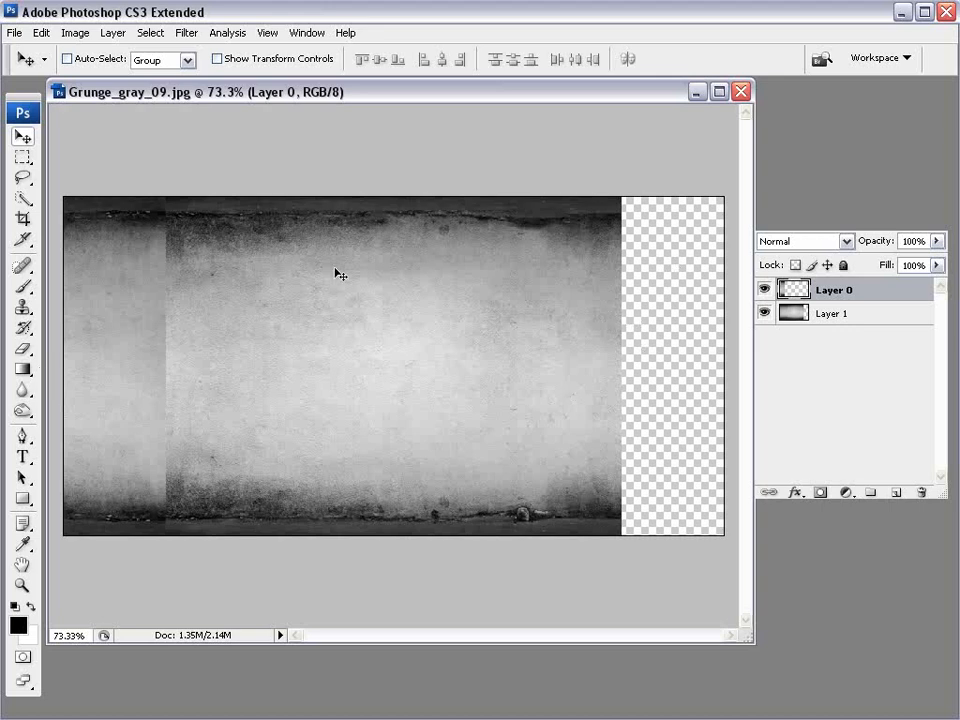
- Erase the moved strip's right edge with the soft 339 px eraser to blend it into the wall
left_click(22, 157)
left_click(232, 271)
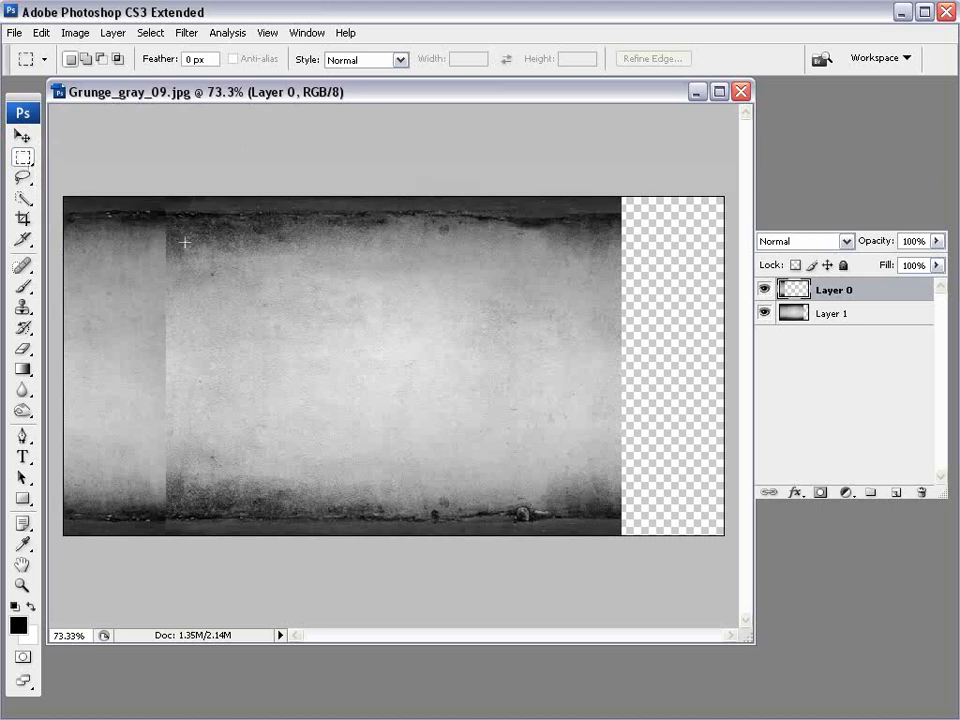
left_click(22, 348)
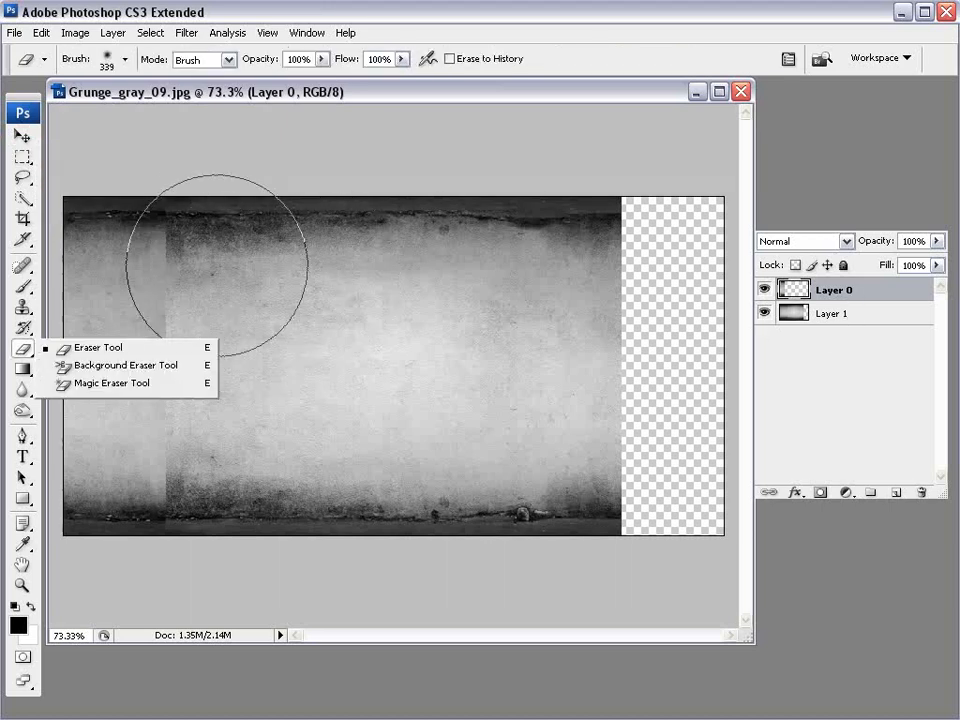
left_click(255, 349)
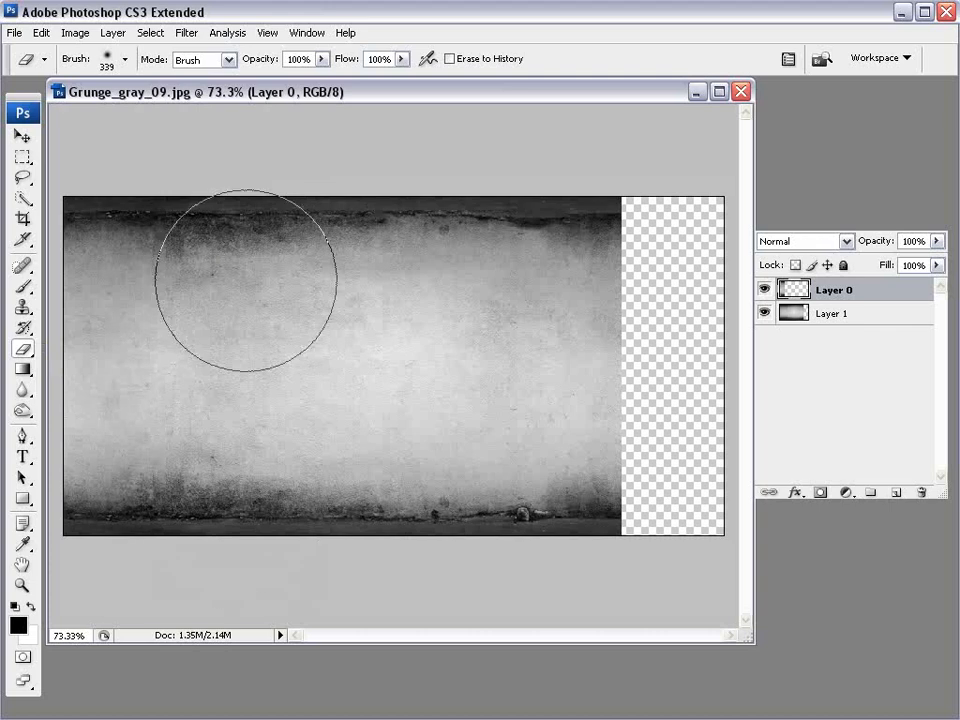
left_click(22, 136)
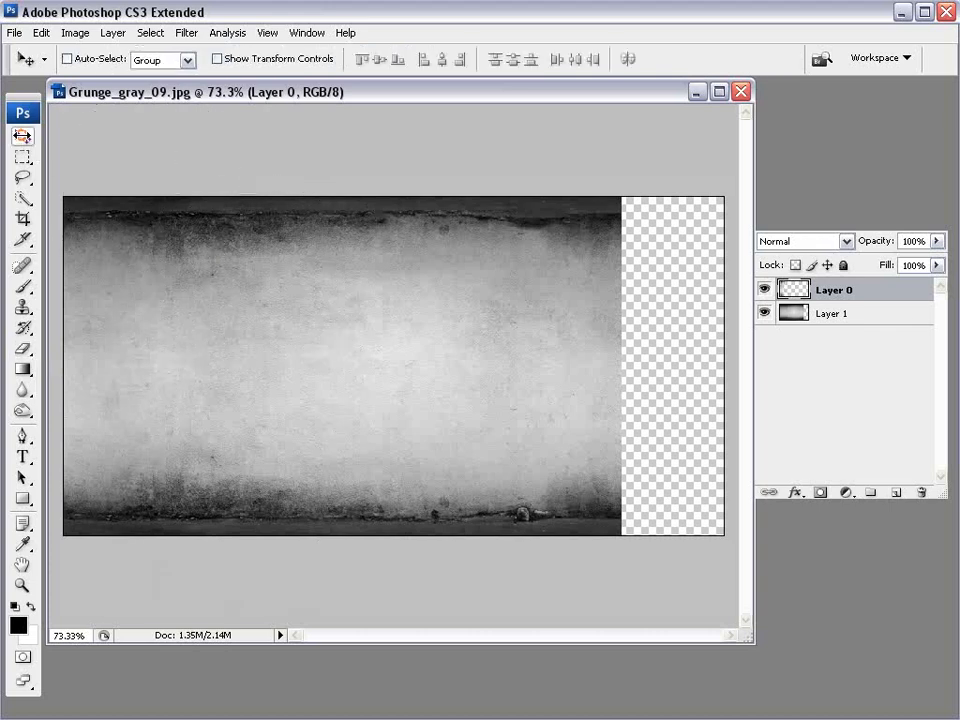
- Select Layer 0 and Layer 1 together and merge them into one layer
left_click(836, 315, "shift")
left_click_drag(868, 217, 842, 217)
left_click(826, 174)
left_click(866, 517)
- Try a copy of the wall layer against its right edge to test the tiling, and delete the copy
left_click_drag(106, 332, 674, 340, "alt")
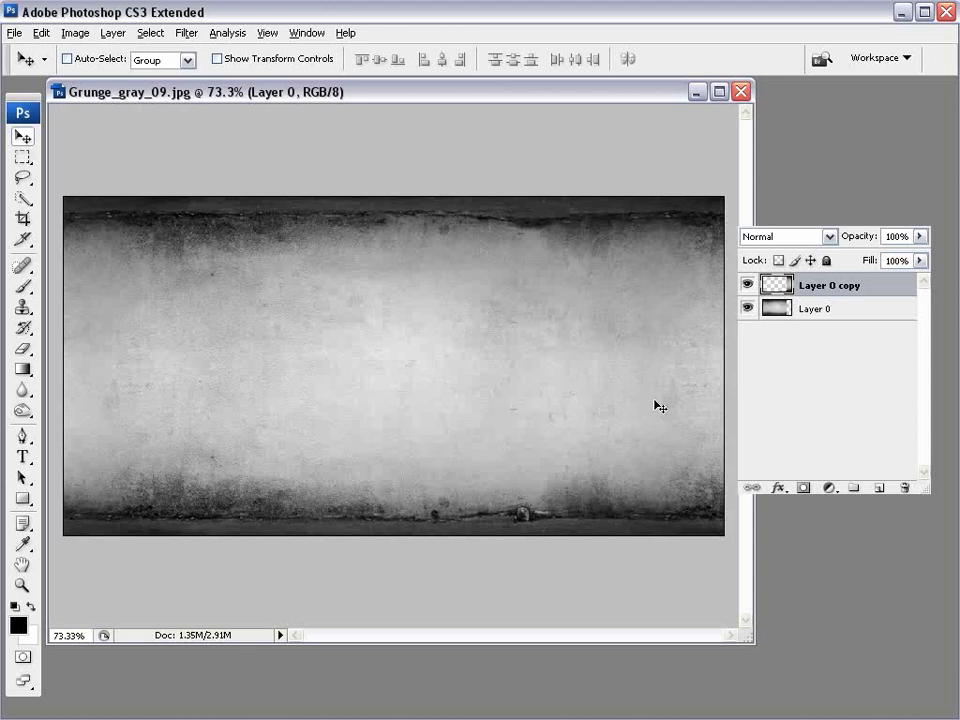
key("Delete")
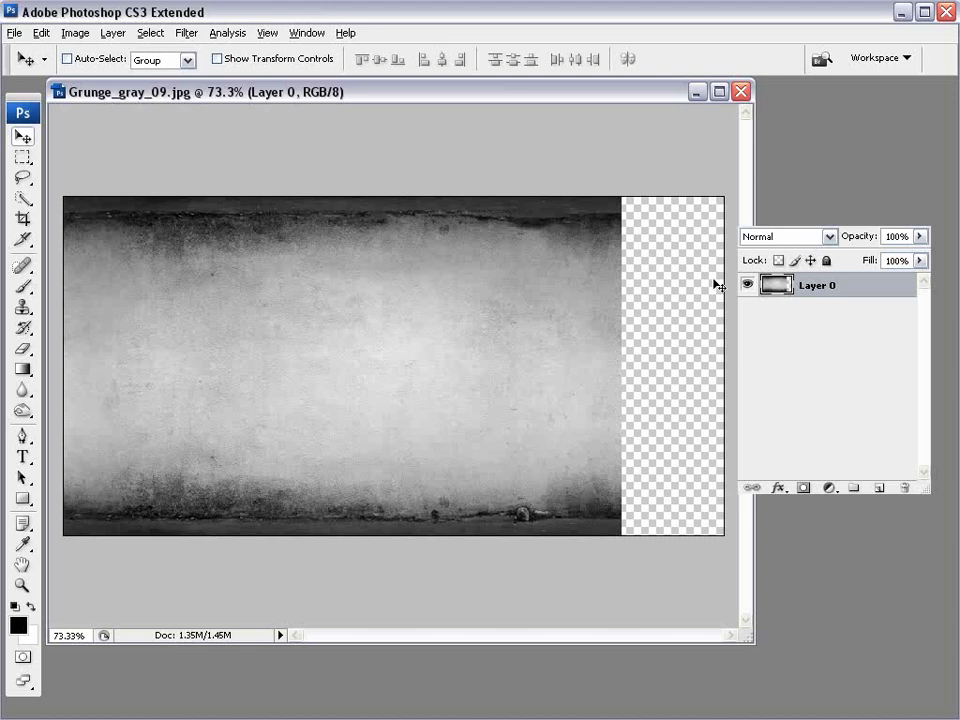
- Crop the image to the wall texture, removing the transparent strip at its right side
left_click(22, 218)
left_click_drag(66, 198, 617, 596)
key("Return")
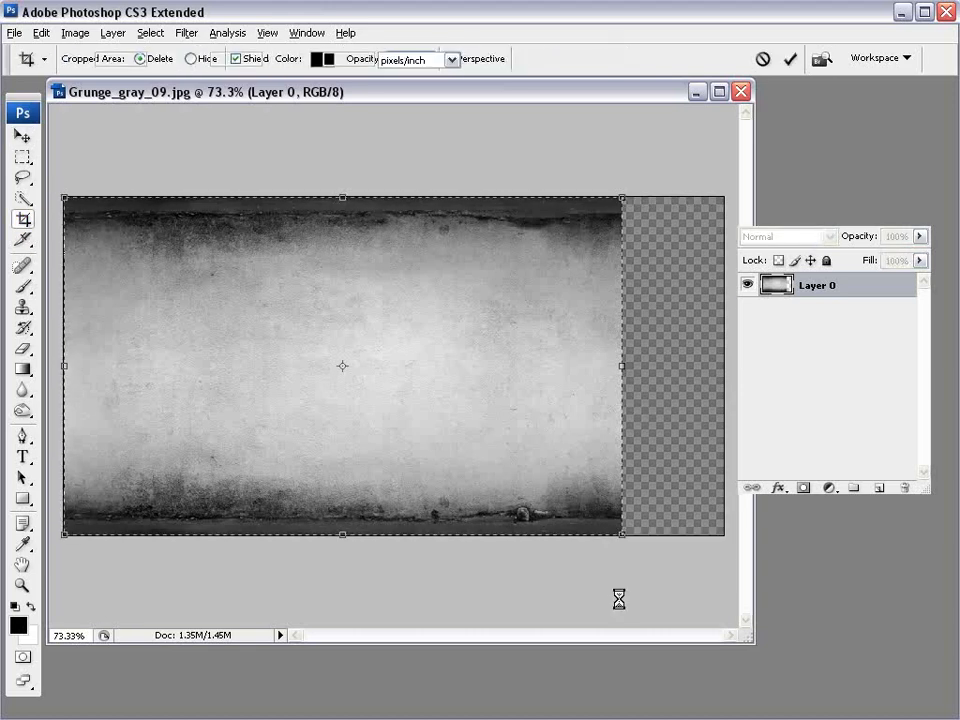
- Burn the wall's bottom and top edges with a 195 px Burn brush, range Shadows, exposure 50%
left_click(22, 389)
left_click(22, 410)
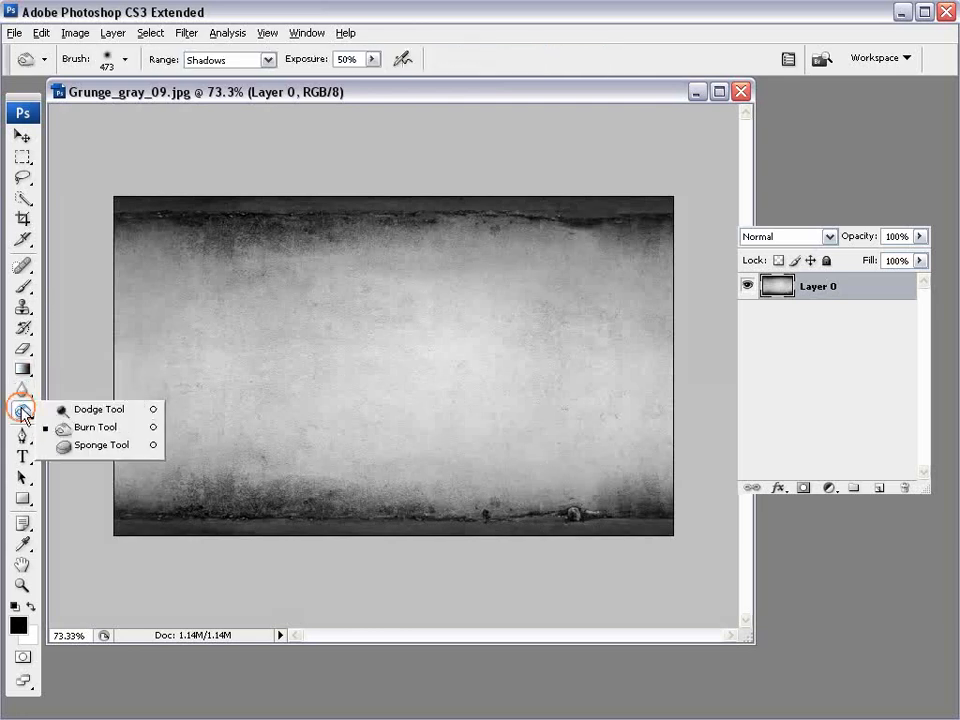
left_click(110, 430)
right_click(320, 370)
left_click_drag(492, 410, 474, 410)
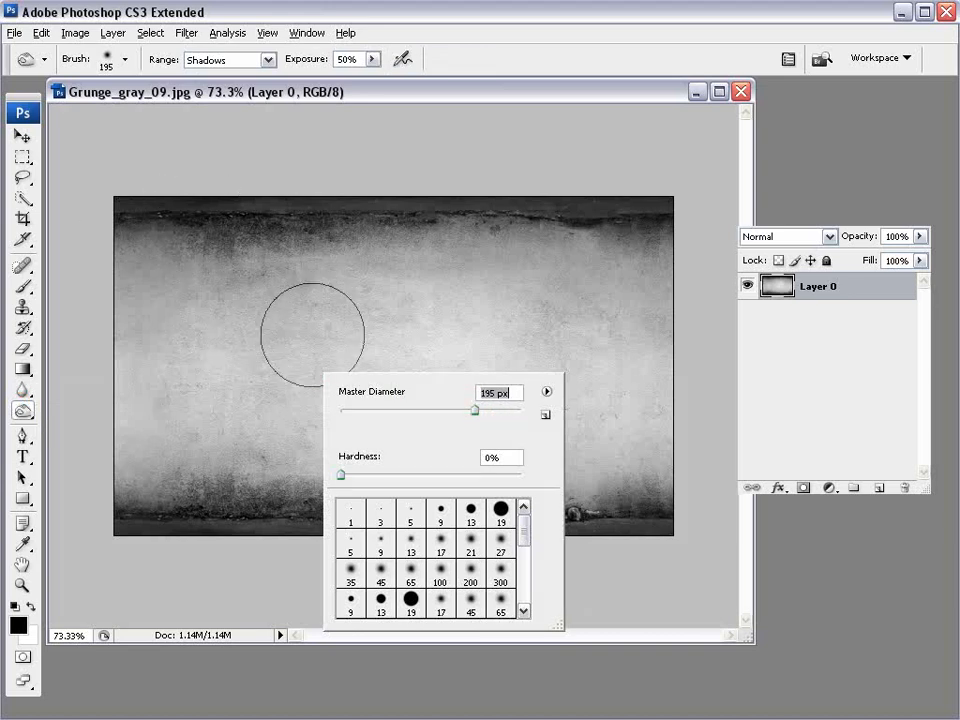
left_click(268, 60)
left_click(269, 61)
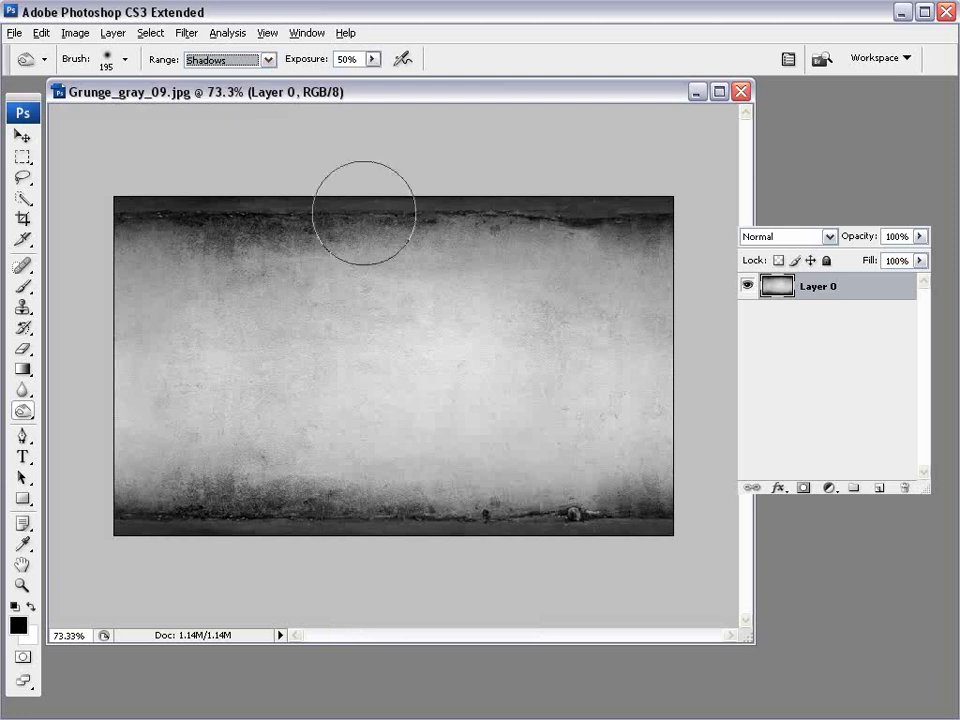
mouse_move(137, 520)
left_mouse_down()
mouse_move(345, 542)
mouse_move(665, 540)
left_mouse_up()
mouse_move(670, 172)
left_mouse_down()
mouse_move(274, 171)
mouse_move(107, 182)
left_mouse_up()
- Burn scattered patches across the middle and lower part of the wall for uneven grunge shading
left_click_drag(547, 434, 322, 369)
left_click_drag(388, 304, 332, 410)
left_click_drag(419, 468, 454, 467)
left_click(584, 455)
left_click(748, 527)
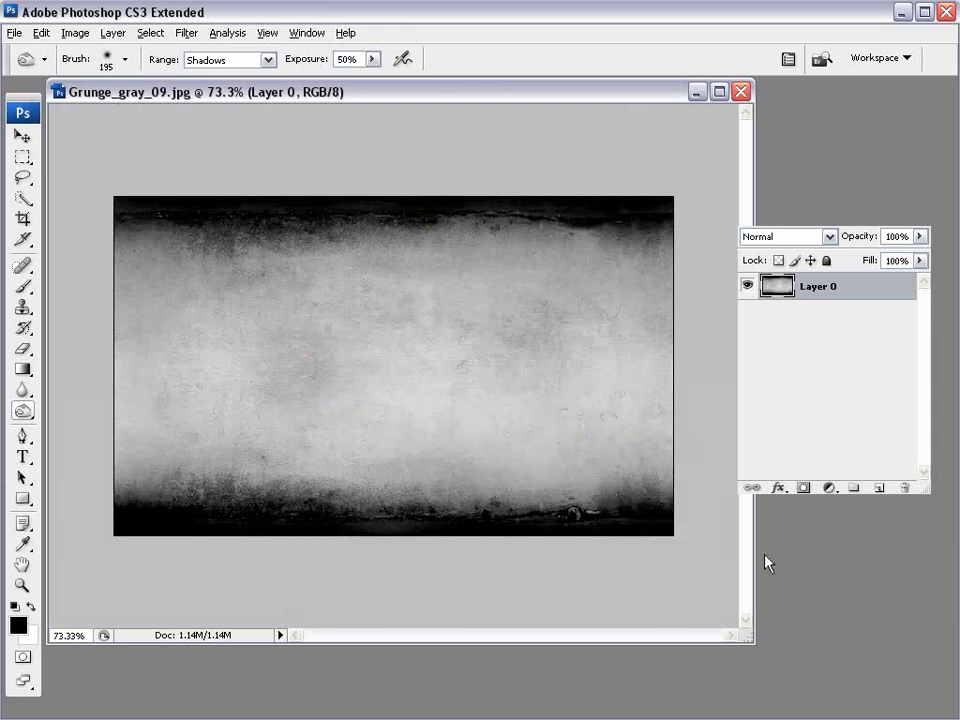
- Burn one more patch in the left part of the wall texture and change to the Move tool
left_click(193, 384)
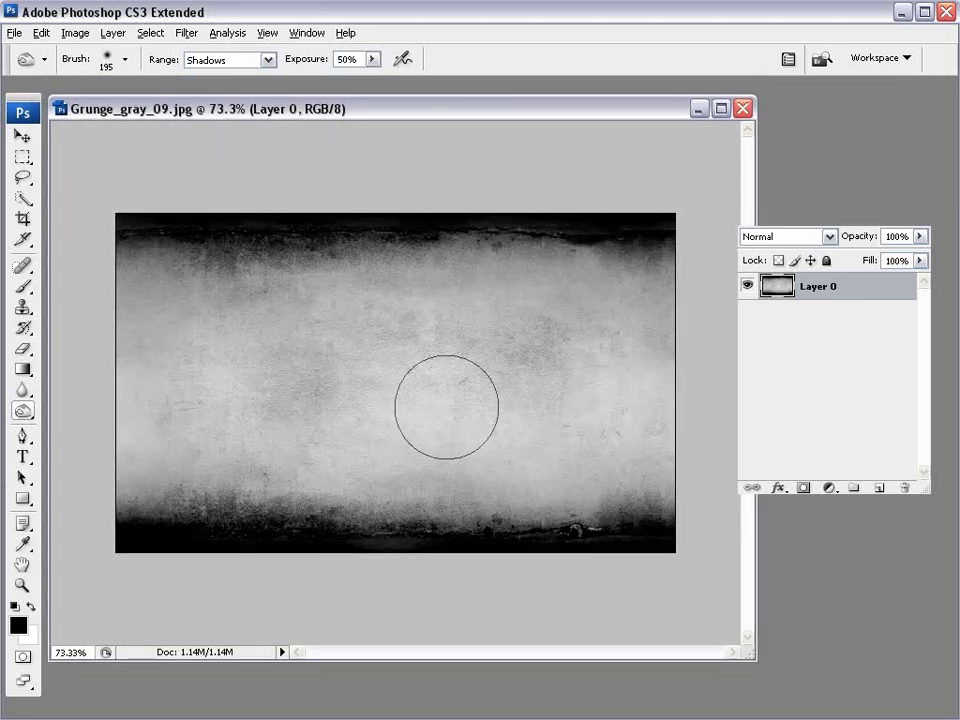
key("v")
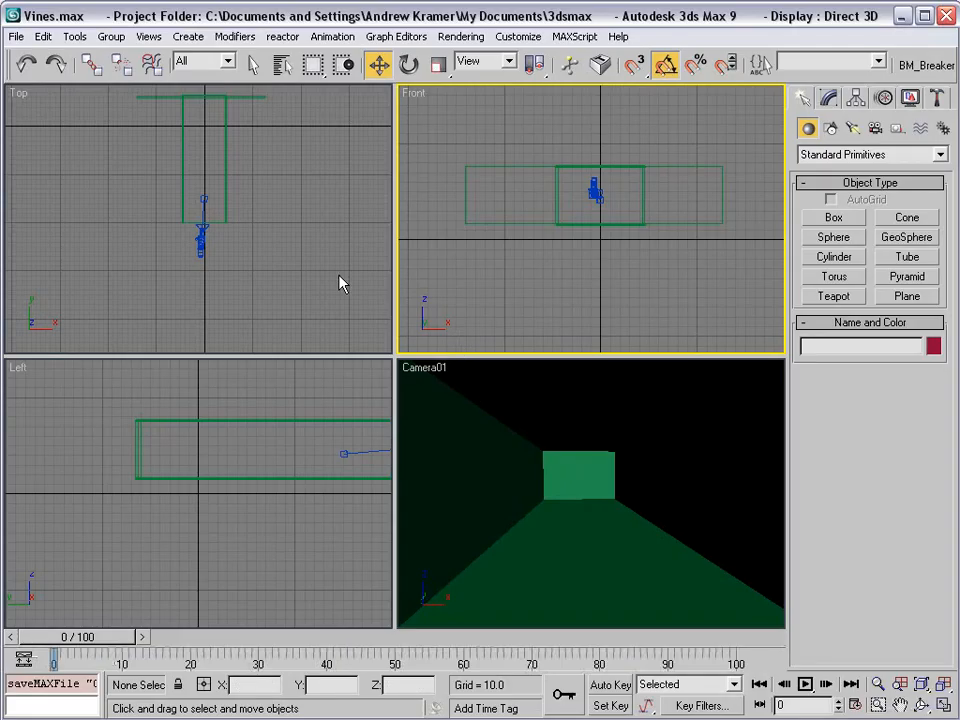
- Switch to 3ds Max, open the Material Editor and choose a Bitmap map for the first material's diffuse color
key("m")
left_click_drag(78, 16, 115, 53)
left_click(77, 138)
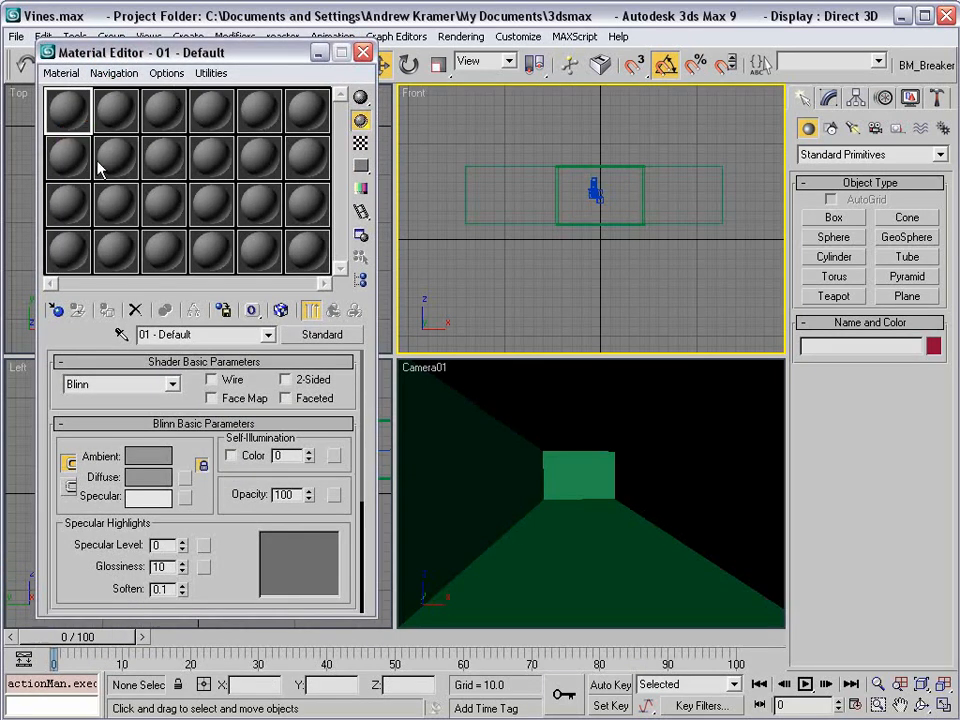
left_click(185, 479)
left_click_drag(714, 572, 392, 167)
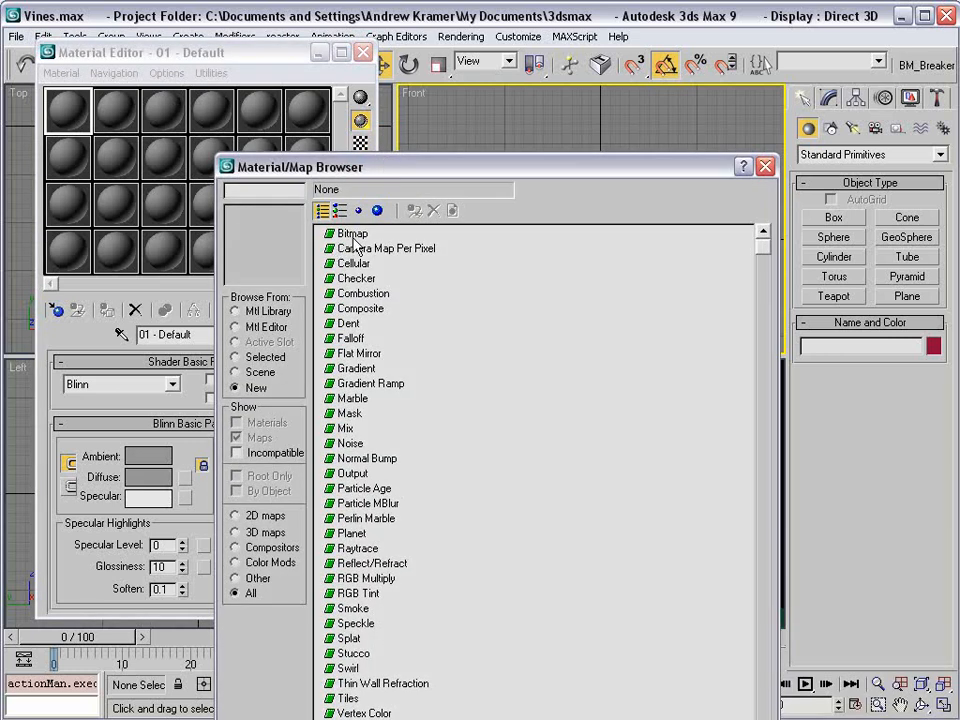
double_click(355, 235)
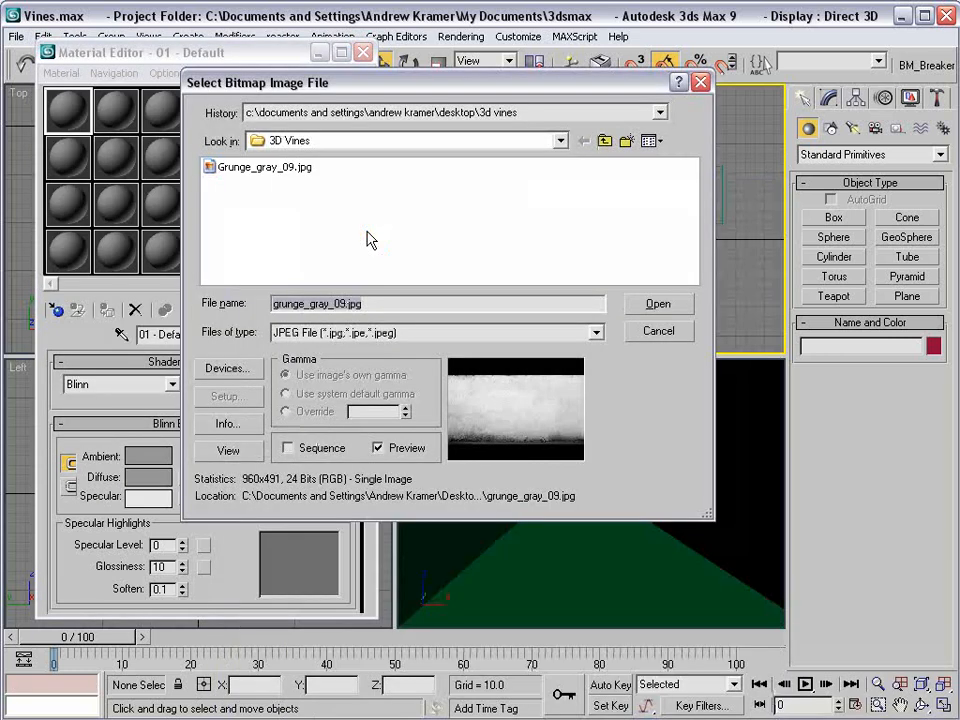
- List all file formats and load tileTexture.psd as the bitmap with collapsed layers
left_click(454, 336)
scroll(426, 410, "up", 3)
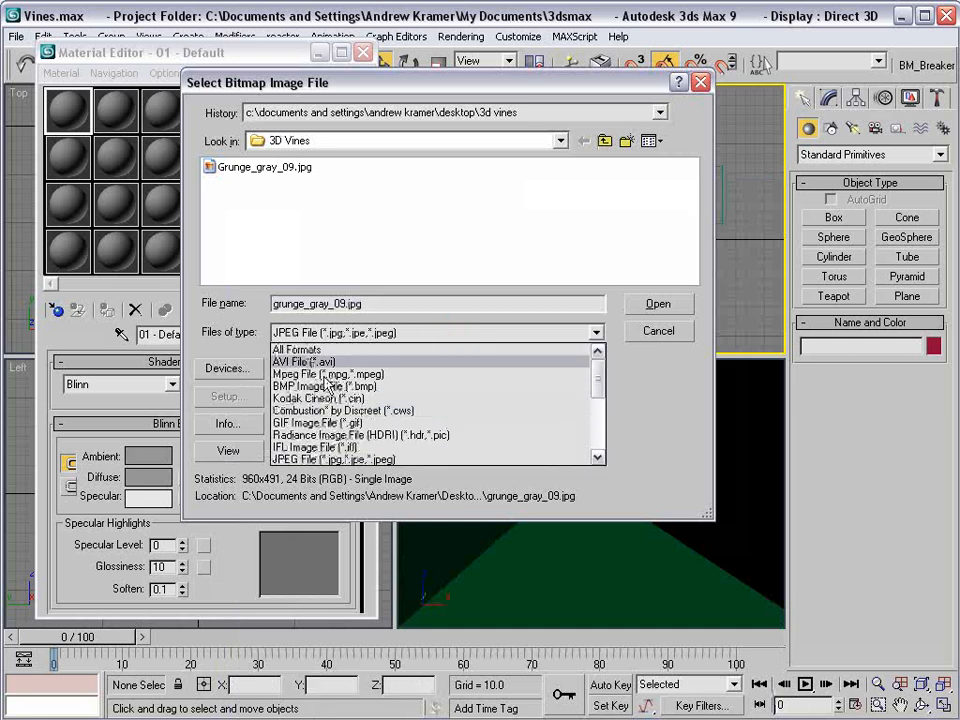
left_click(298, 350)
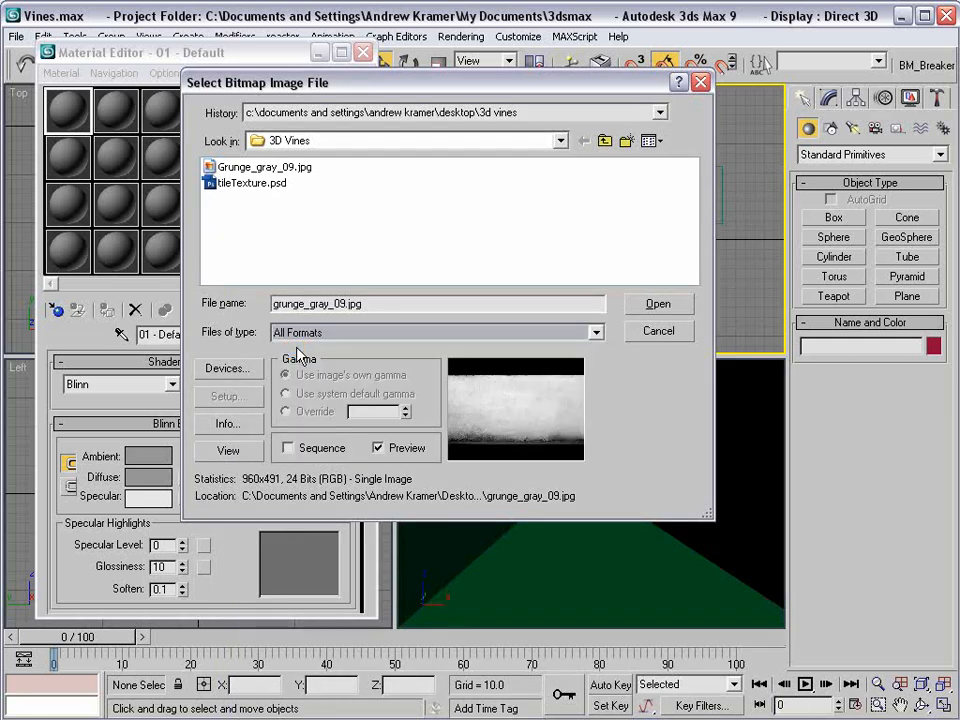
left_click(240, 184)
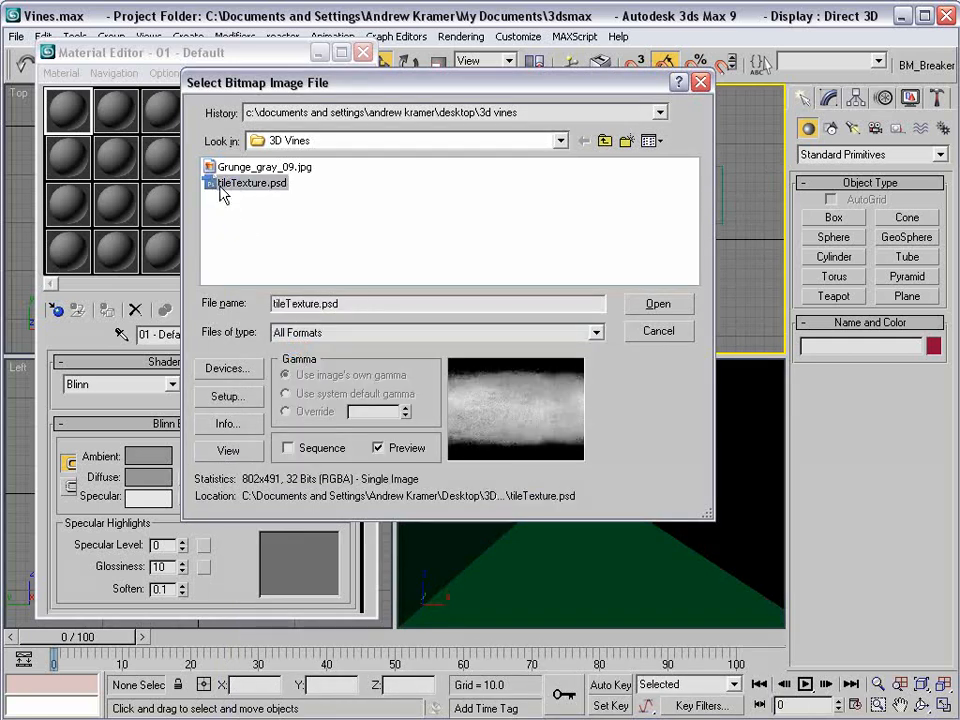
left_click(655, 303)
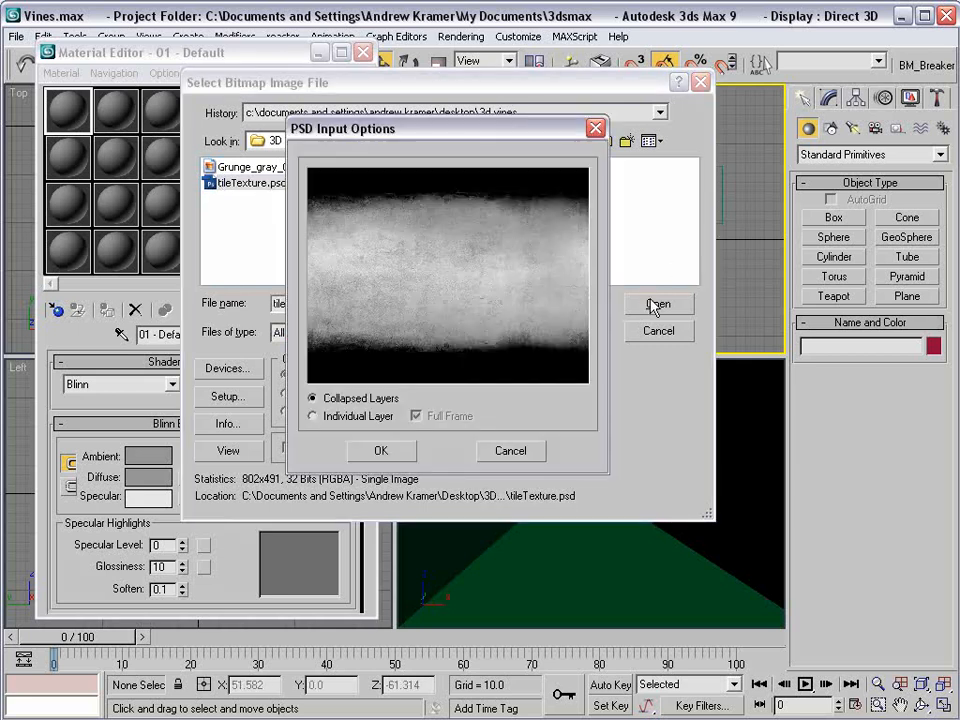
left_click(381, 452)
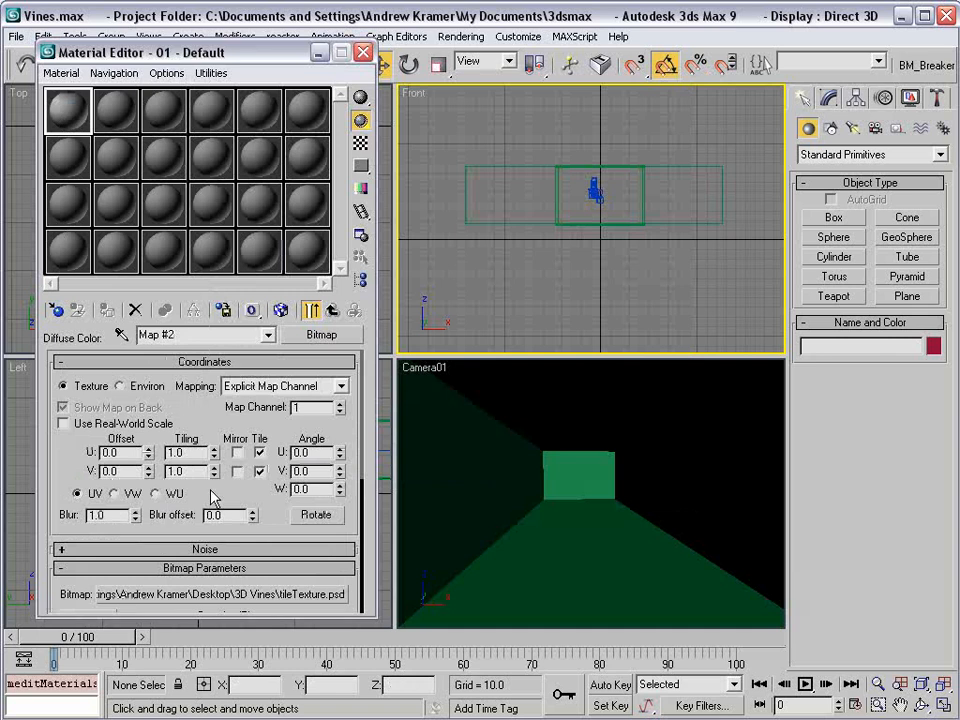
- Show the bitmap in the viewport and apply the material to the tunnel's left wall in the camera view
left_click(280, 311)
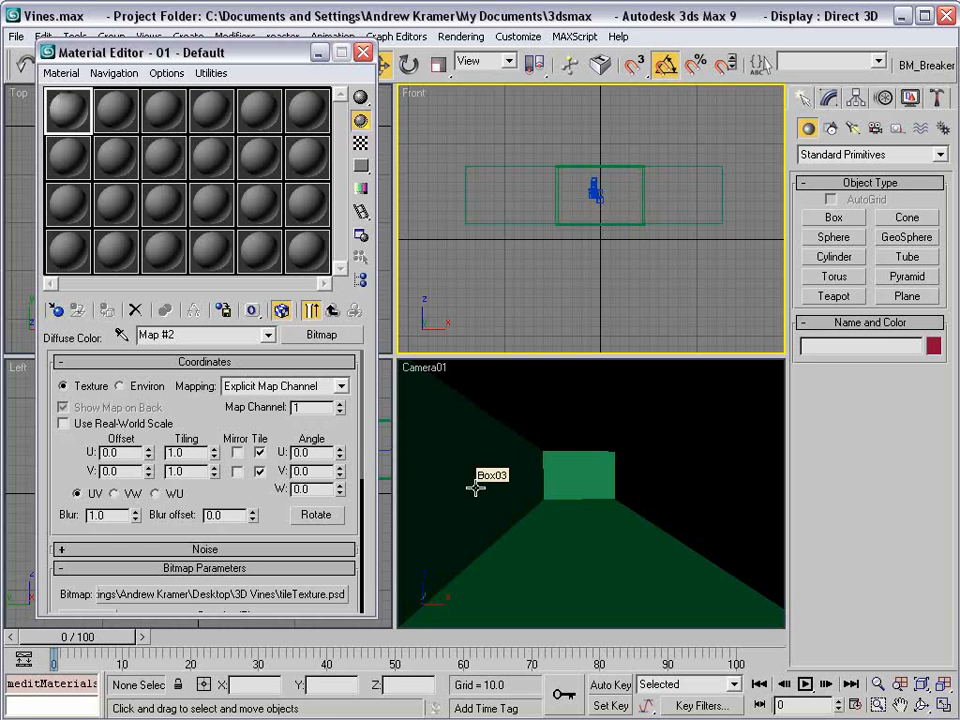
left_click_drag(60, 100, 477, 450)
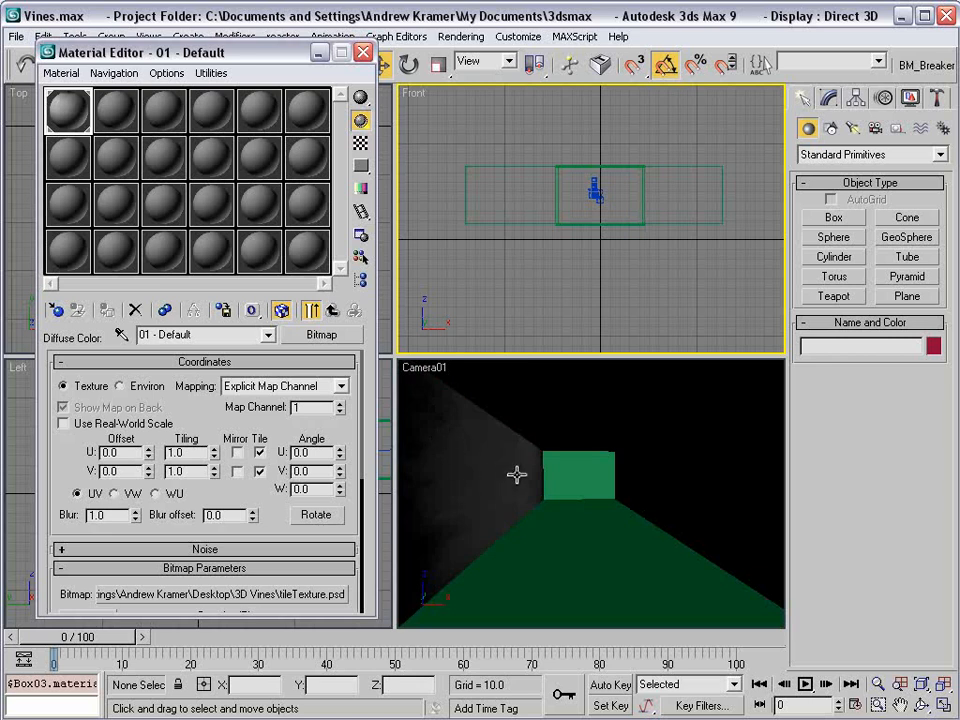
left_click(590, 496)
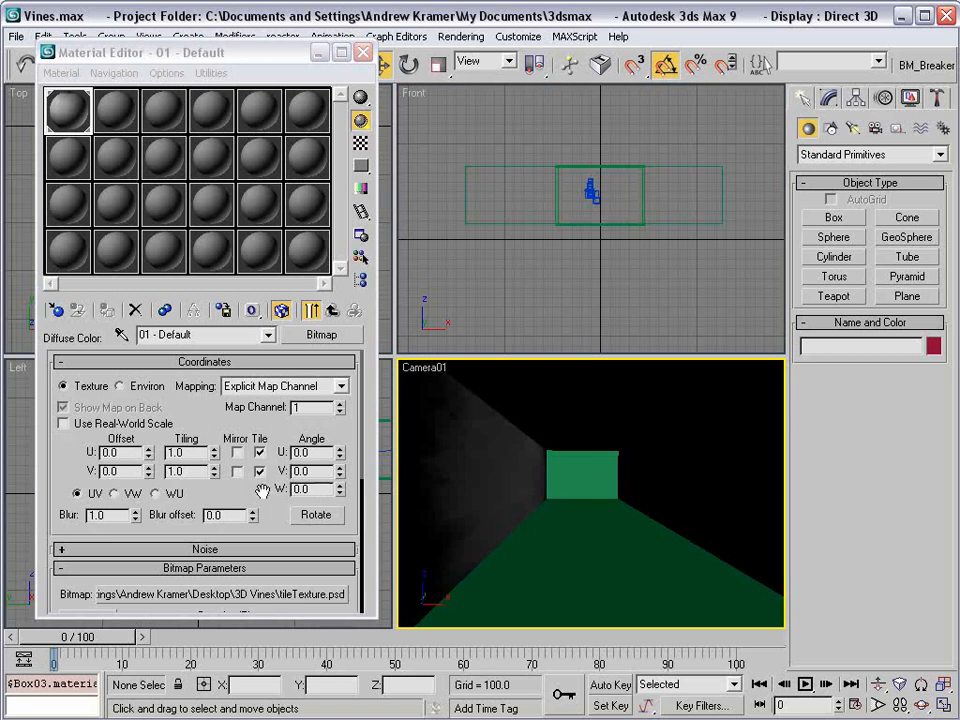
- Set the bitmap's W angle to -90 and apply the material to the tunnel's right wall
left_click(185, 471)
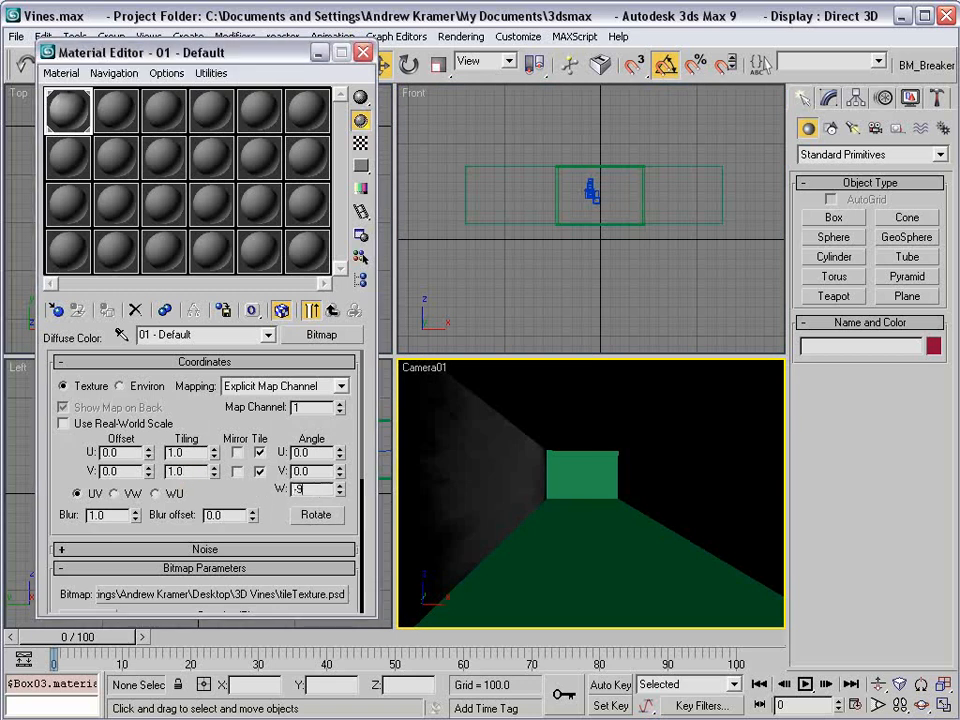
type("-90")
key("Return")
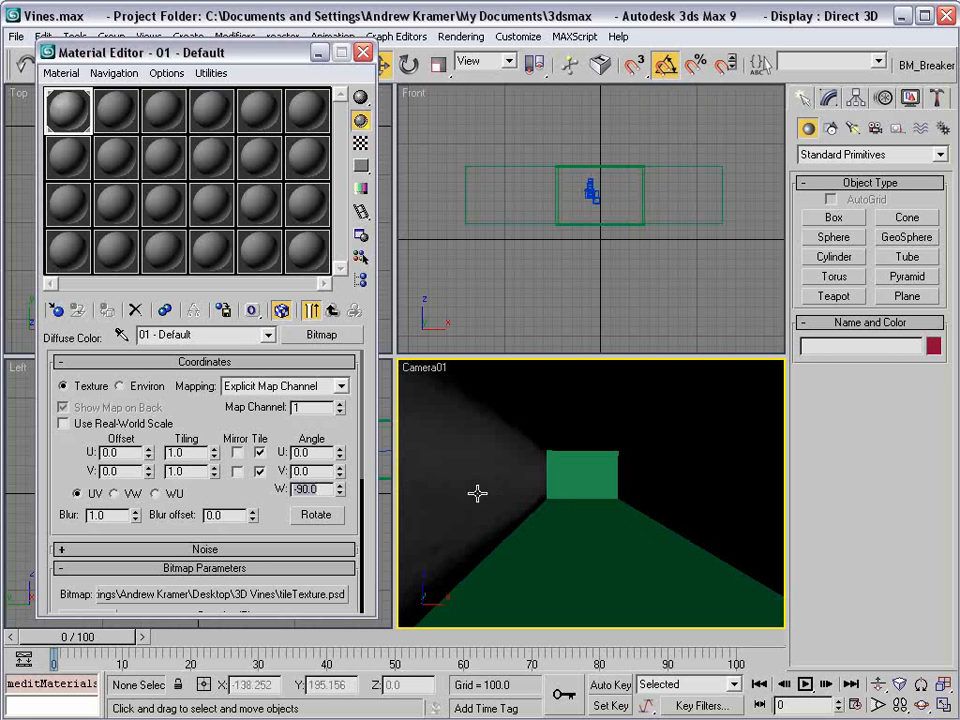
left_click_drag(77, 111, 665, 465)
- Create a standard Omni light in the tunnel through the camera view and move it upward
left_click(852, 128)
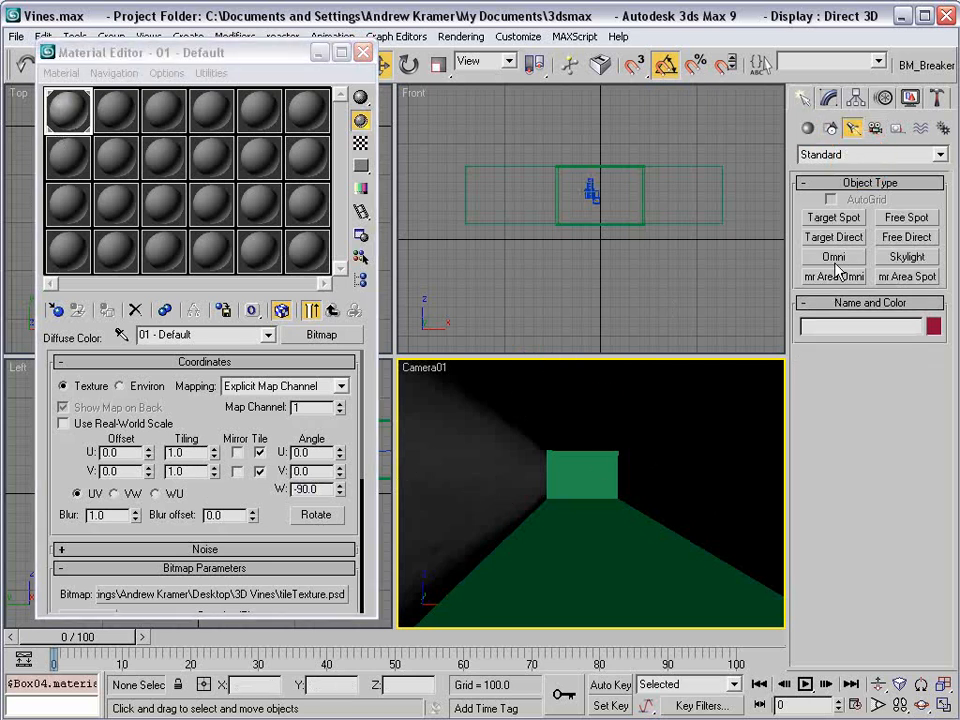
left_click(834, 257)
left_click(600, 492)
key("w")
left_click_drag(602, 439, 596, 418)
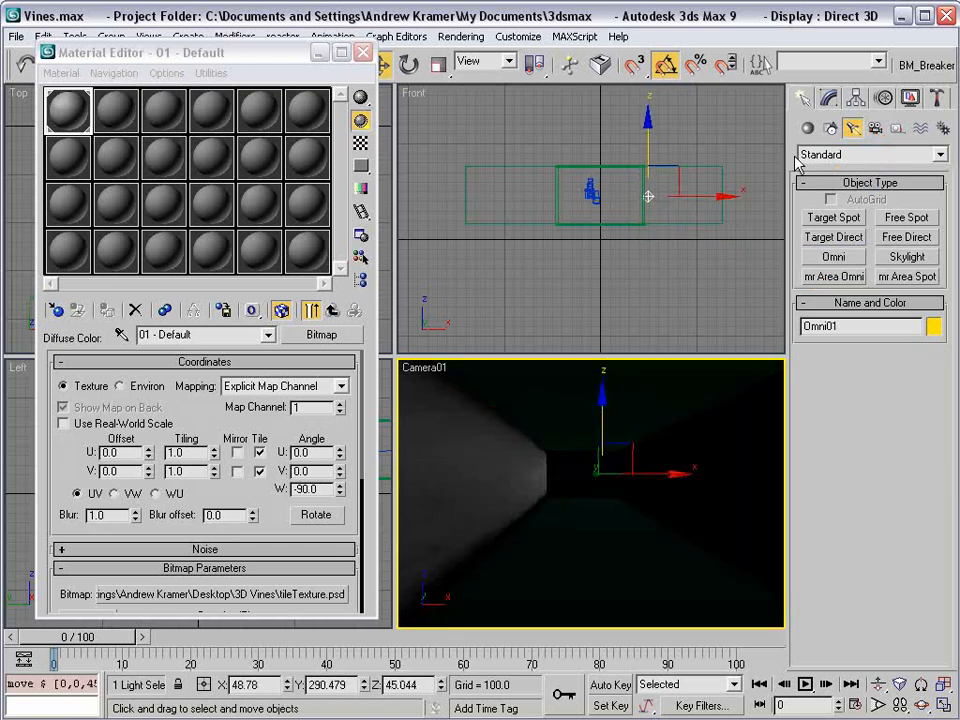
- Make the omni light affect surfaces with Ambient Only
left_click(830, 98)
scroll(830, 460, "down", 3)
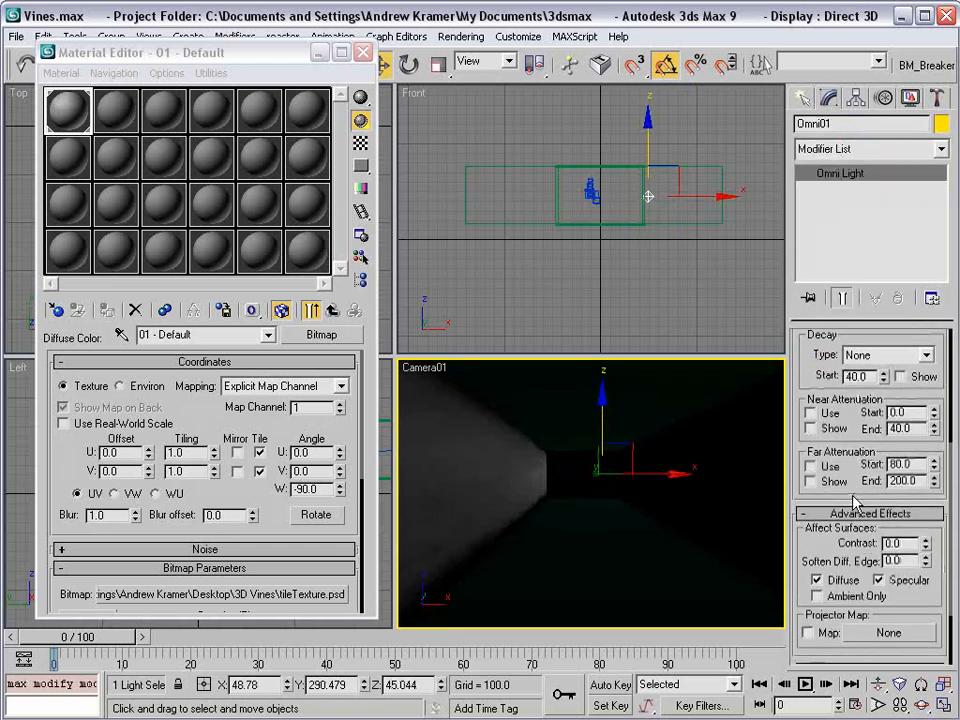
left_click(876, 594)
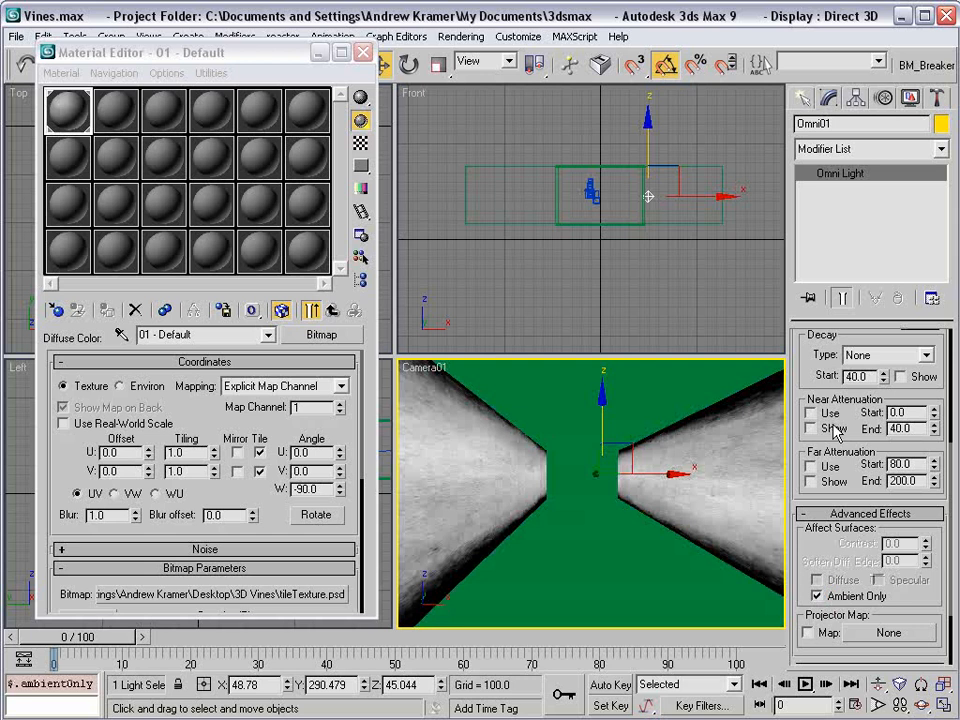
scroll(855, 625, "up", 7)
scroll(855, 625, "up", 1)
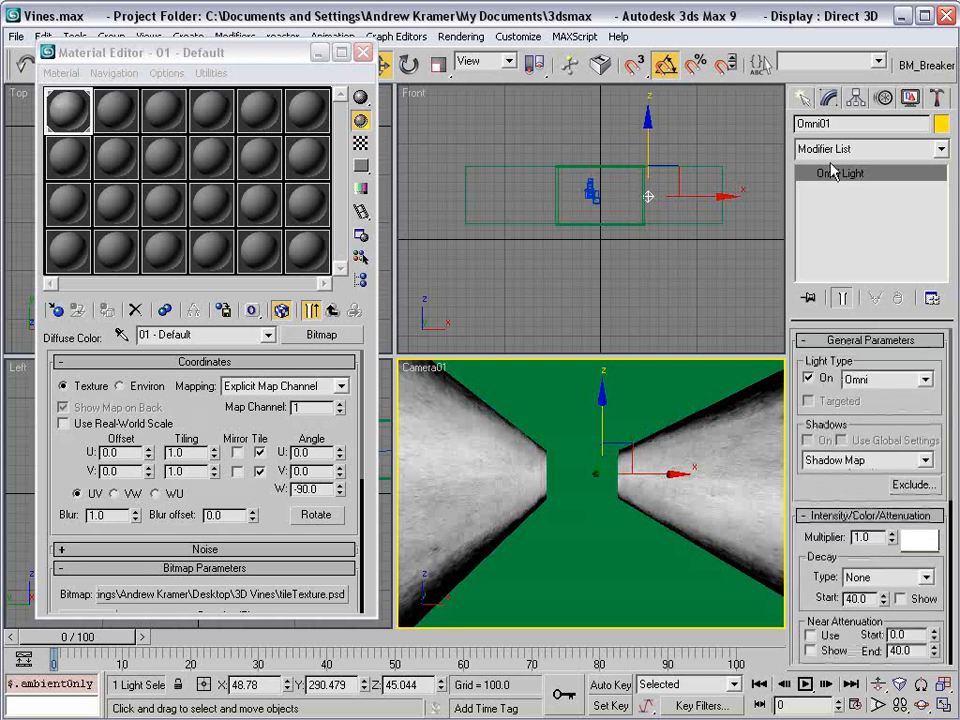
- Move the omni light along X inside the tunnel, just right of the camera in the Front view
right_click(620, 305)
left_click(645, 311)
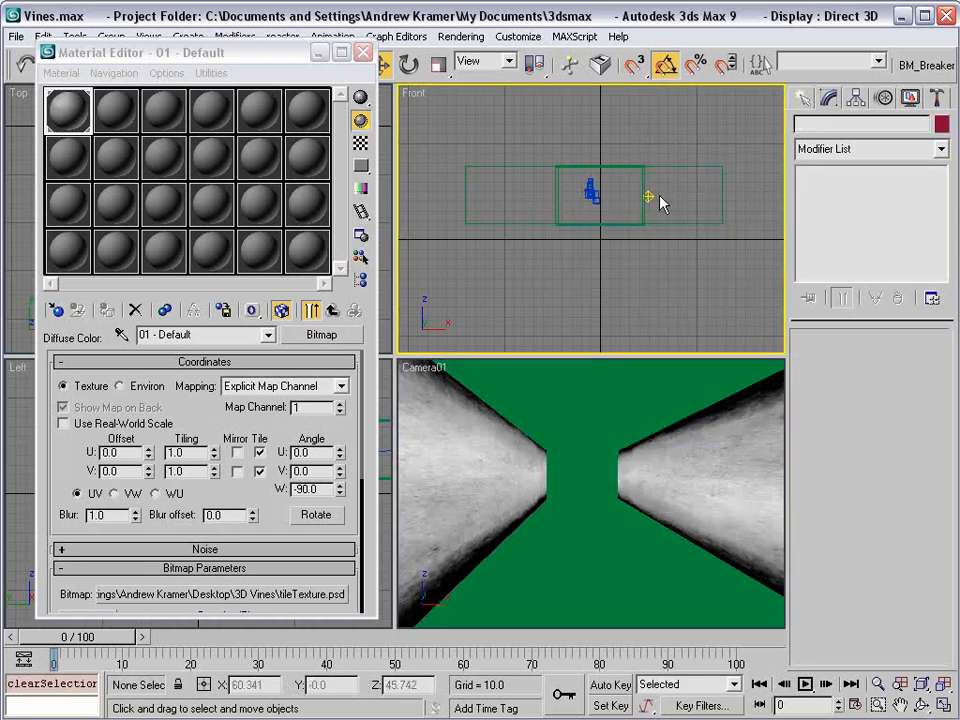
left_click(665, 197)
left_click(654, 317)
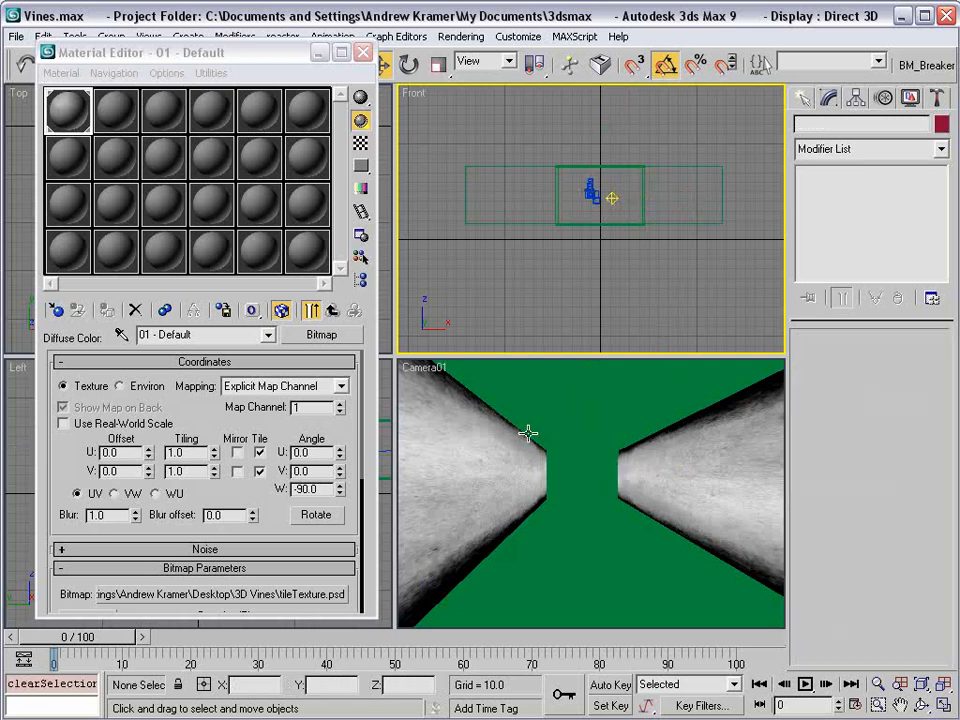
- Apply the tile texture material to the wall at the far end of the tunnel
left_click(578, 465)
left_click(632, 371)
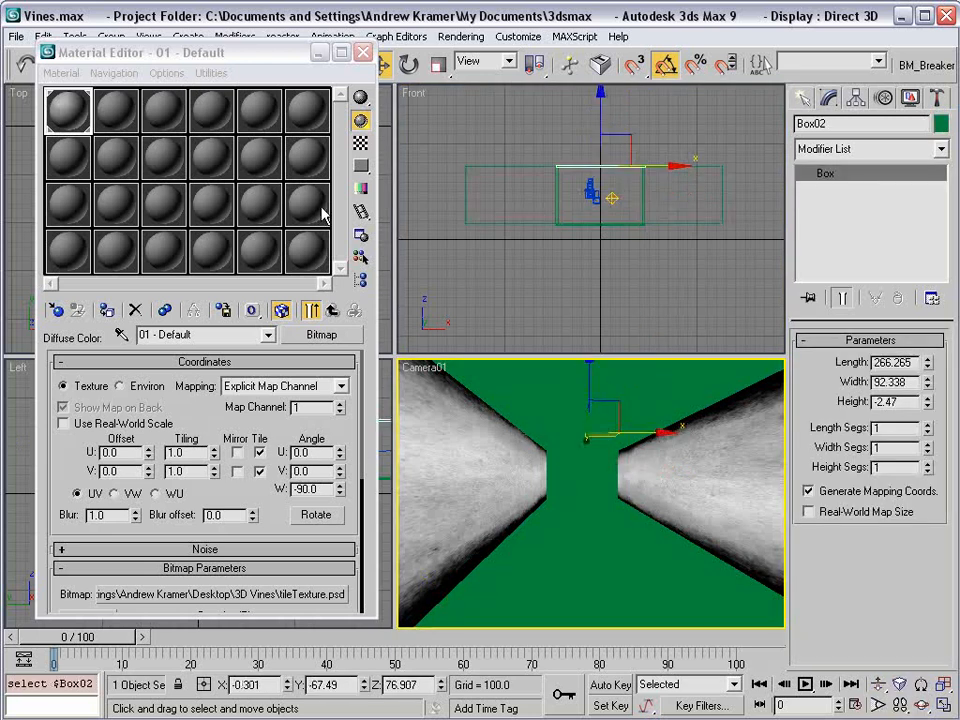
left_click_drag(66, 117, 580, 477)
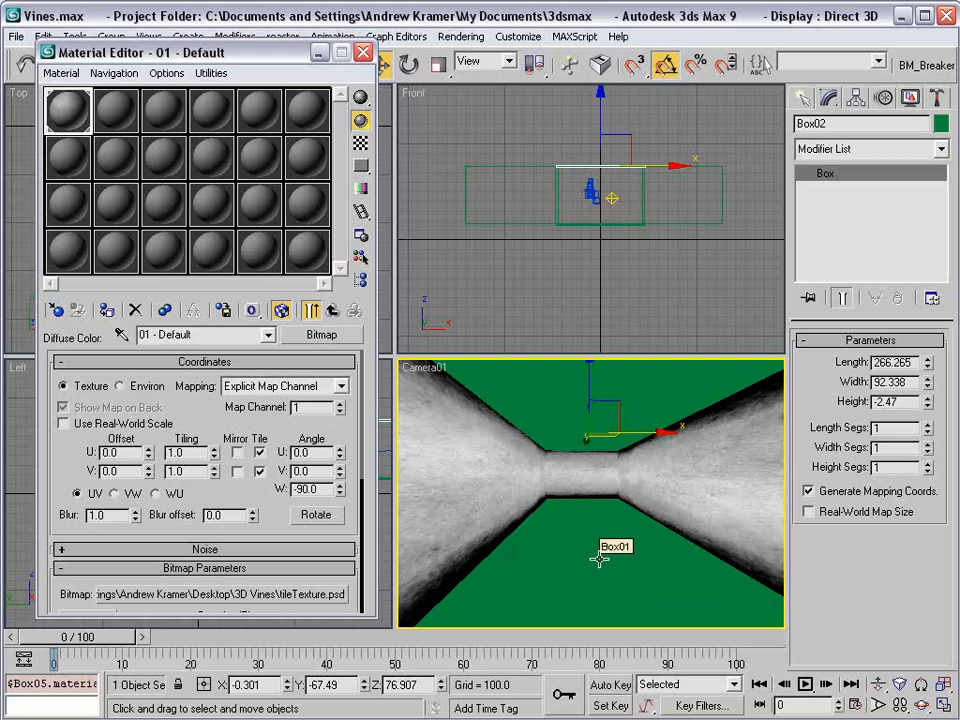
- Select the second material slot and set its linked ambient and diffuse colors to black
left_click(117, 110)
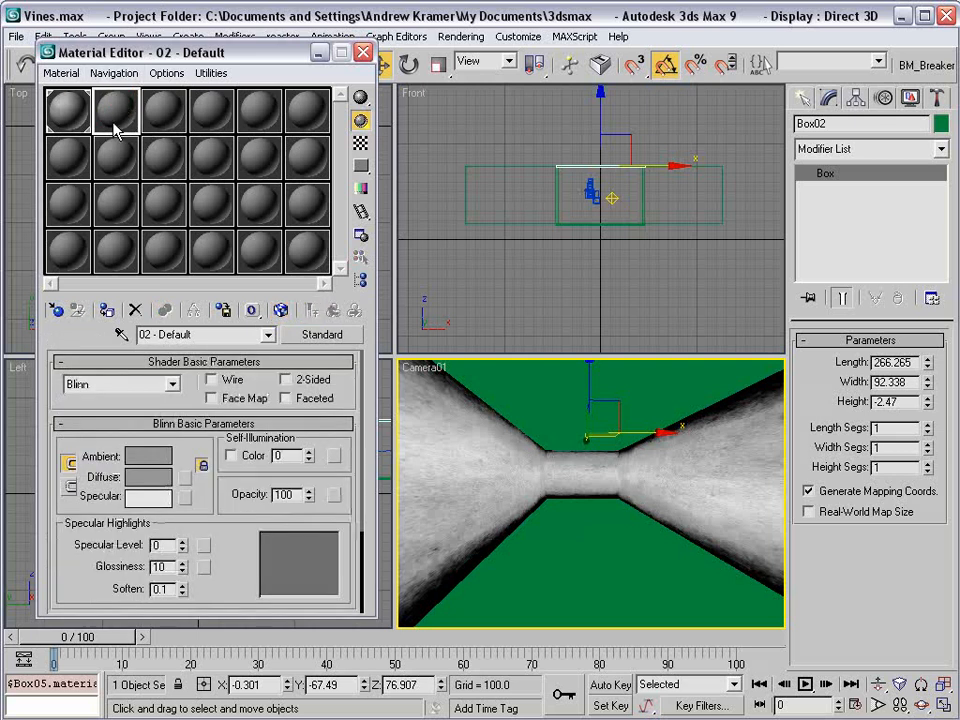
left_click_drag(194, 440, 177, 470)
left_click(152, 458)
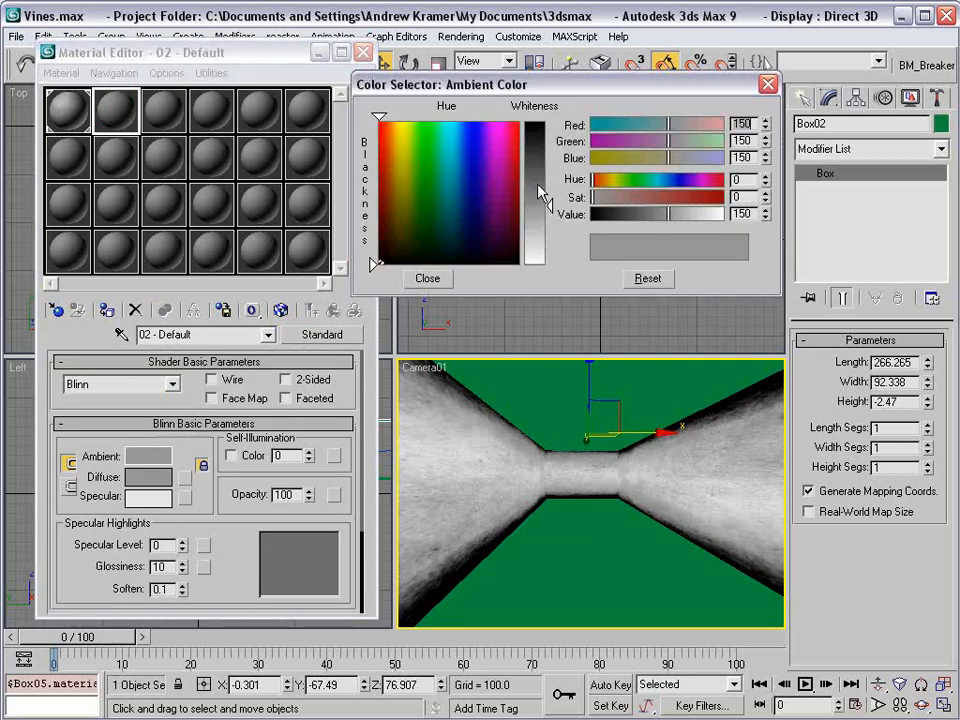
left_click_drag(549, 185, 549, 122)
left_click(428, 279)
- Enable the black material's Reflection map, assign a Raytrace map to it, and return to the parent material
left_click_drag(221, 516, 176, 420)
left_click_drag(183, 494, 184, 530)
scroll(210, 550, "down", 1)
left_click(210, 555)
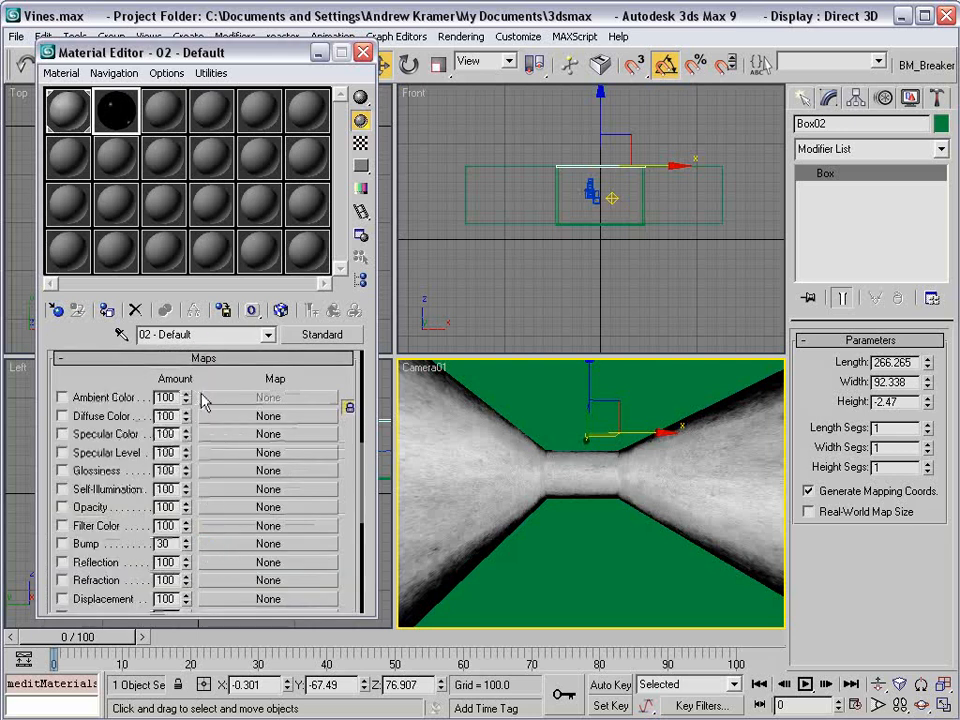
left_click_drag(190, 424, 190, 300)
left_click(62, 475)
left_click(229, 476)
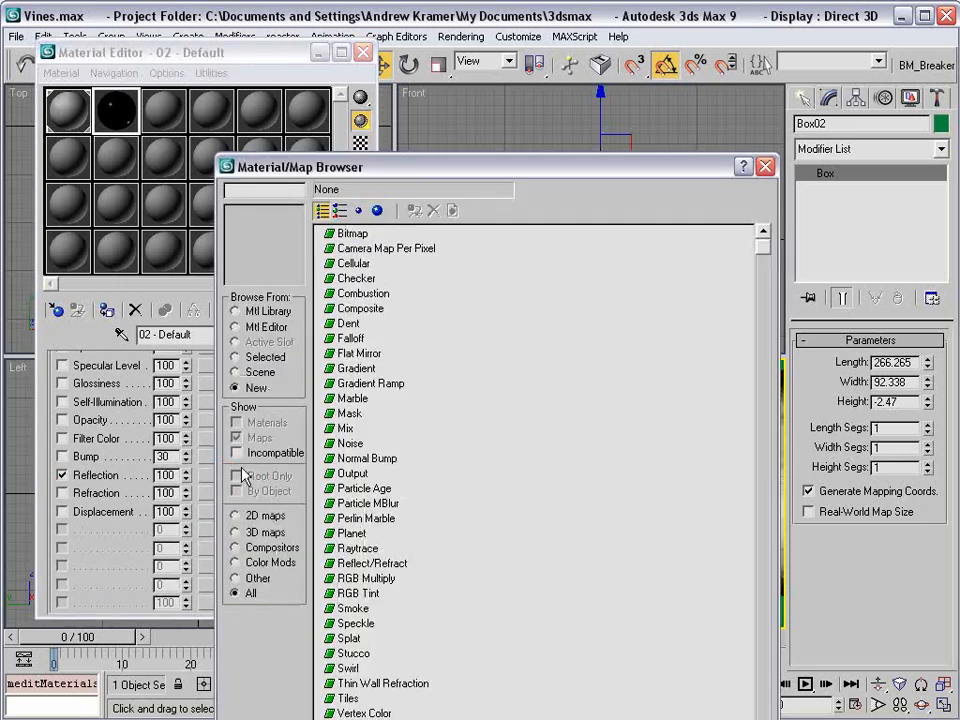
left_click_drag(398, 176, 366, 39)
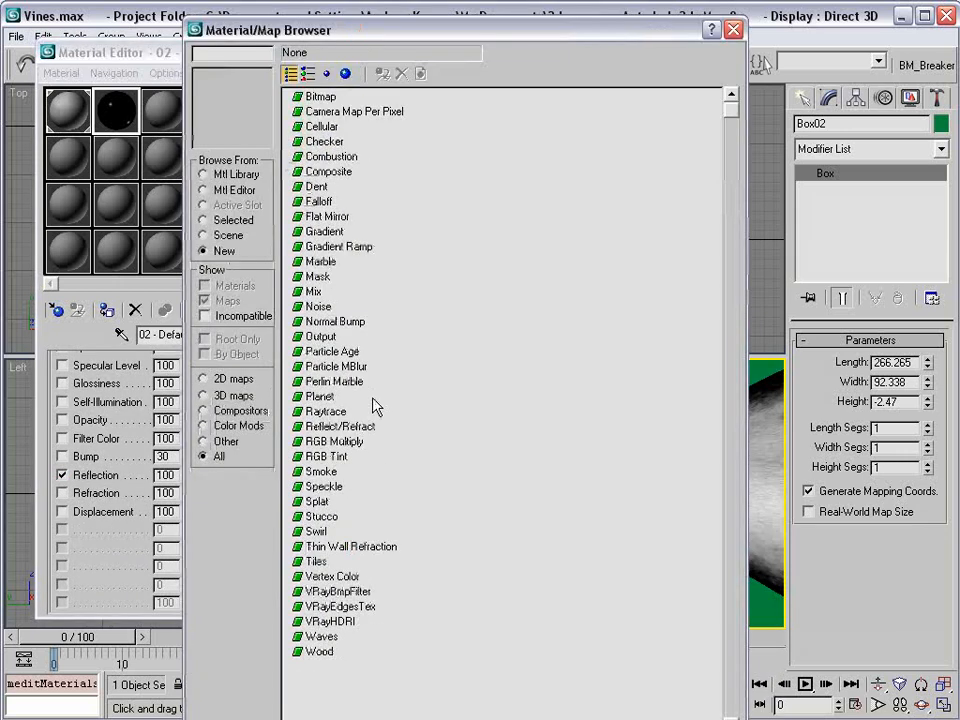
double_click(320, 412)
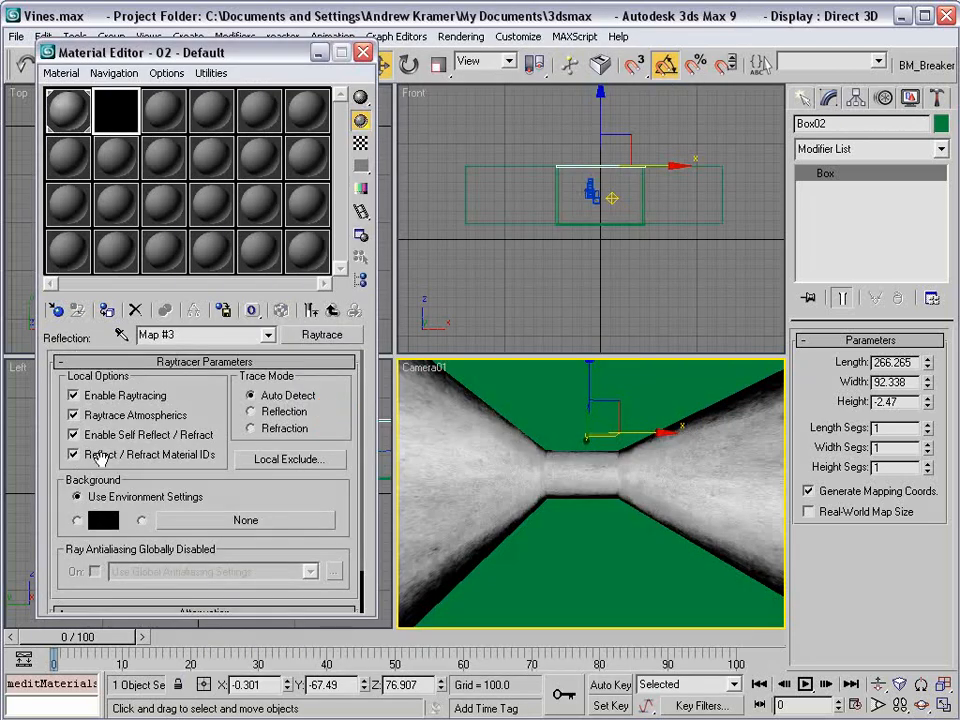
mouse_move(282, 487)
left_mouse_down()
mouse_move(287, 463)
mouse_move(282, 489)
left_mouse_up()
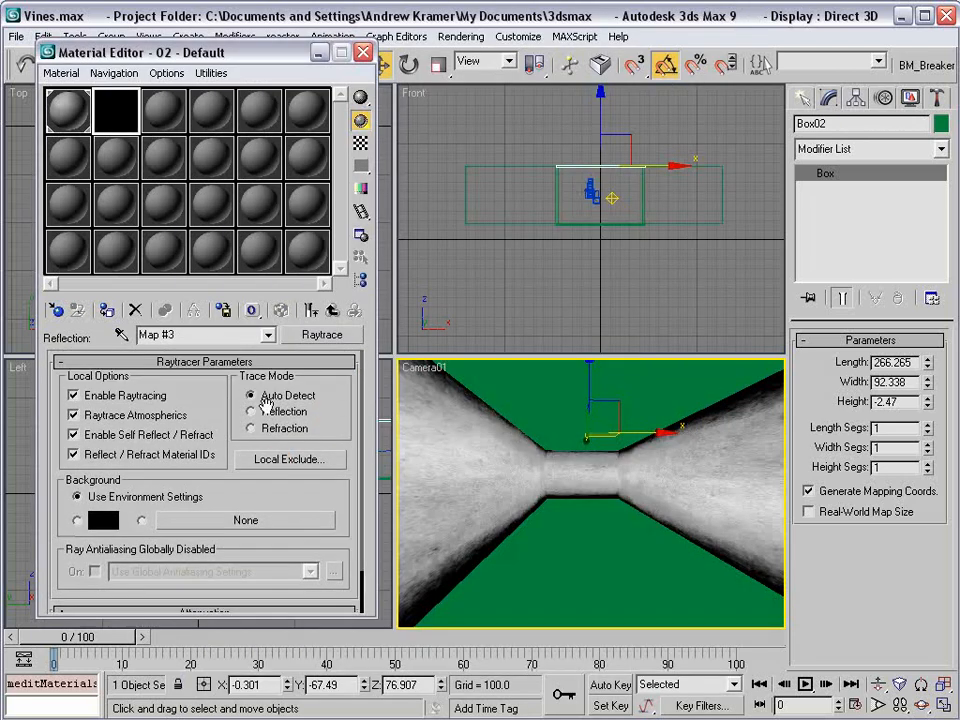
left_click(333, 313)
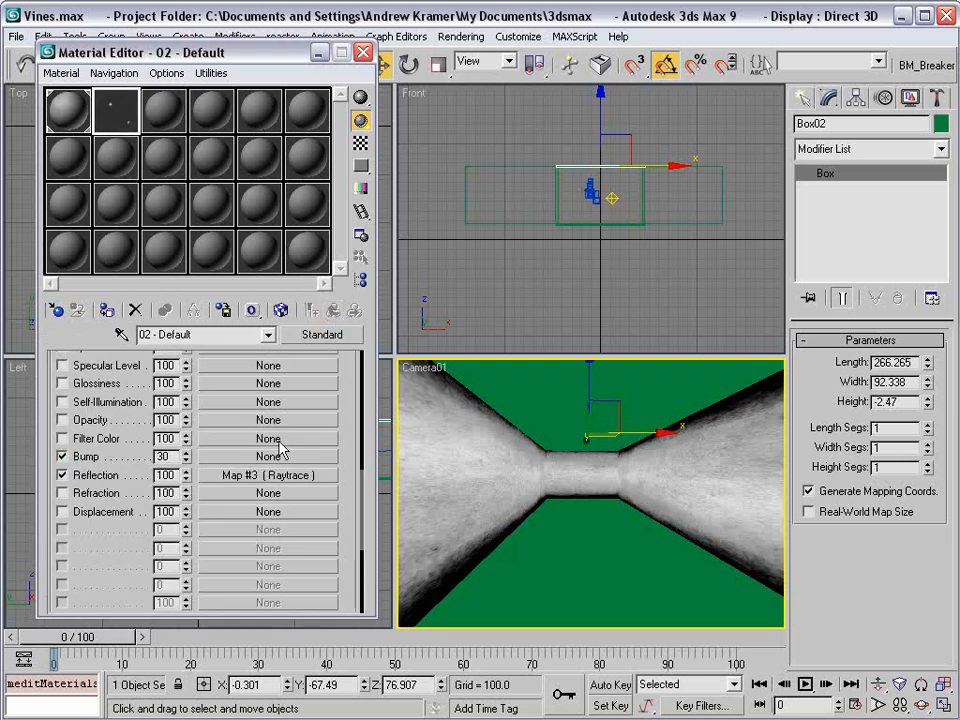
- Enable the black material's Bump map, assign a Noise map and set the noise type to Fractal
left_click(62, 457)
left_click(265, 456)
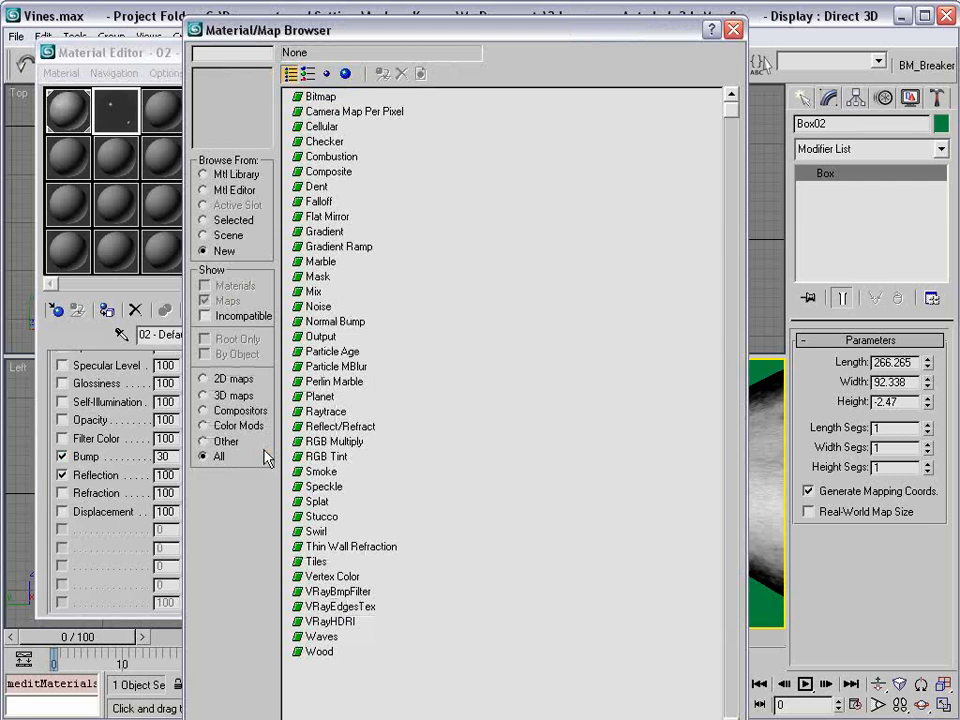
double_click(318, 306)
scroll(328, 441, "down", 3)
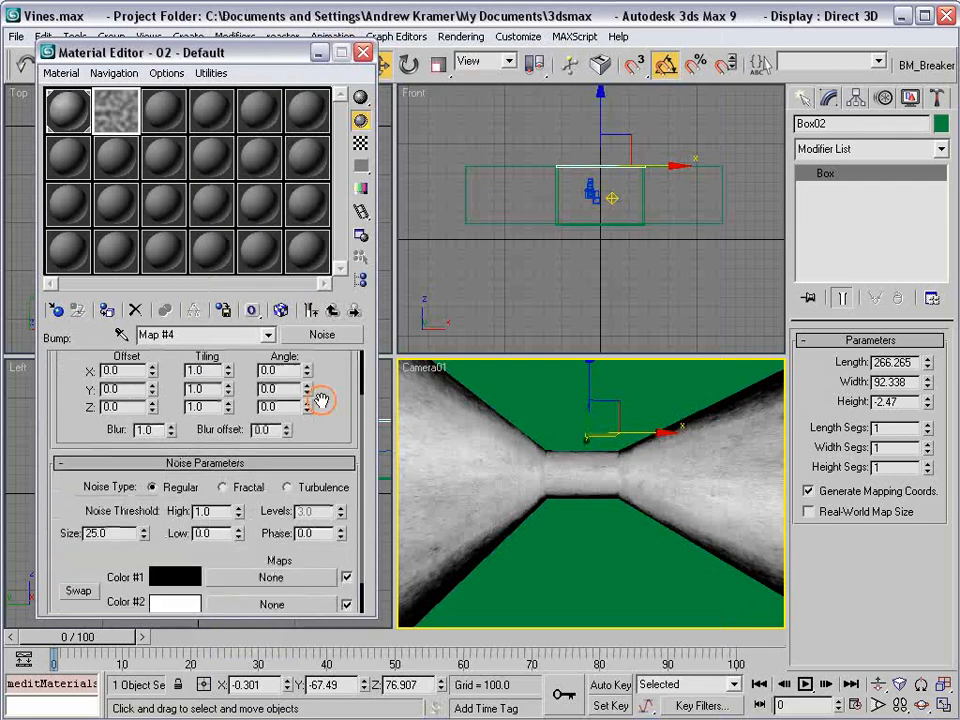
left_click(223, 477)
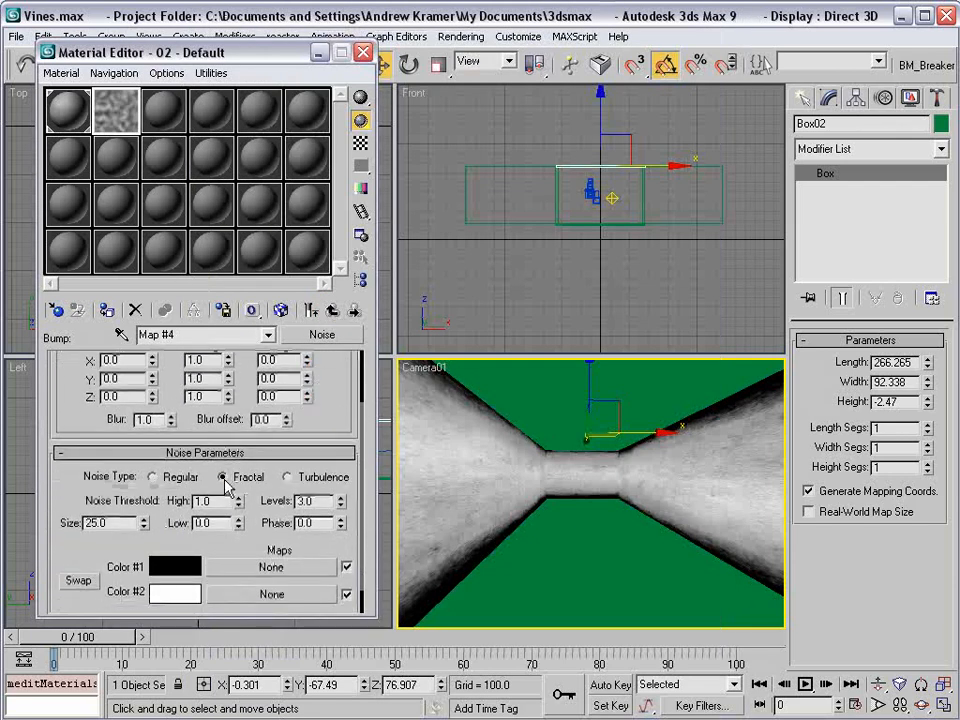
- Set the bump noise map's size to 8 and check its enlarged preview
type("8")
key("Return")
double_click(112, 105)
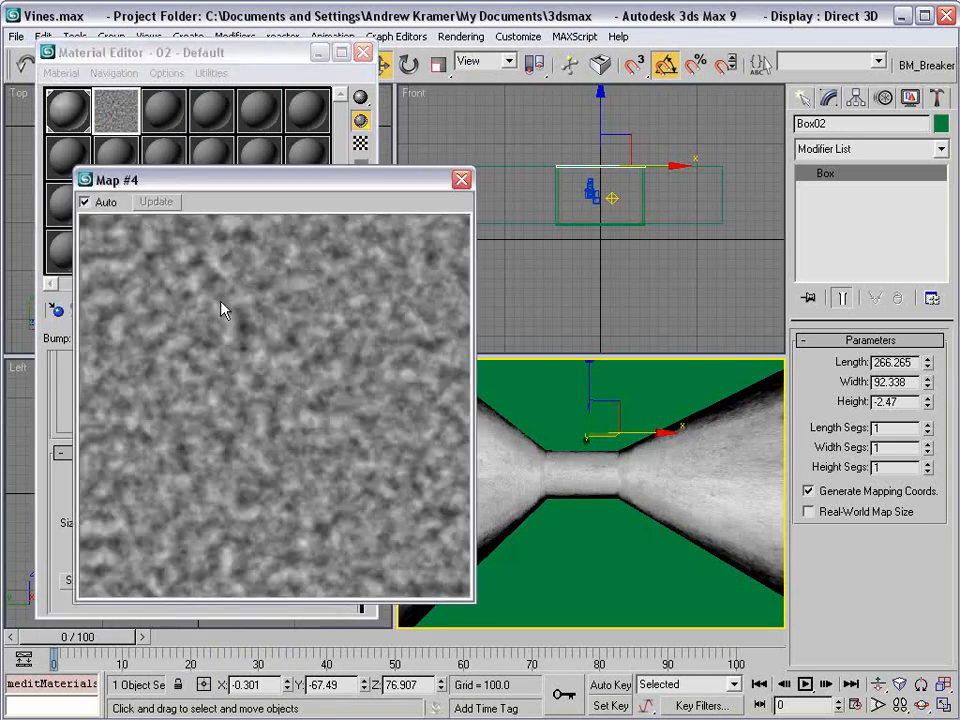
left_click(461, 180)
scroll(336, 467, "up", 2)
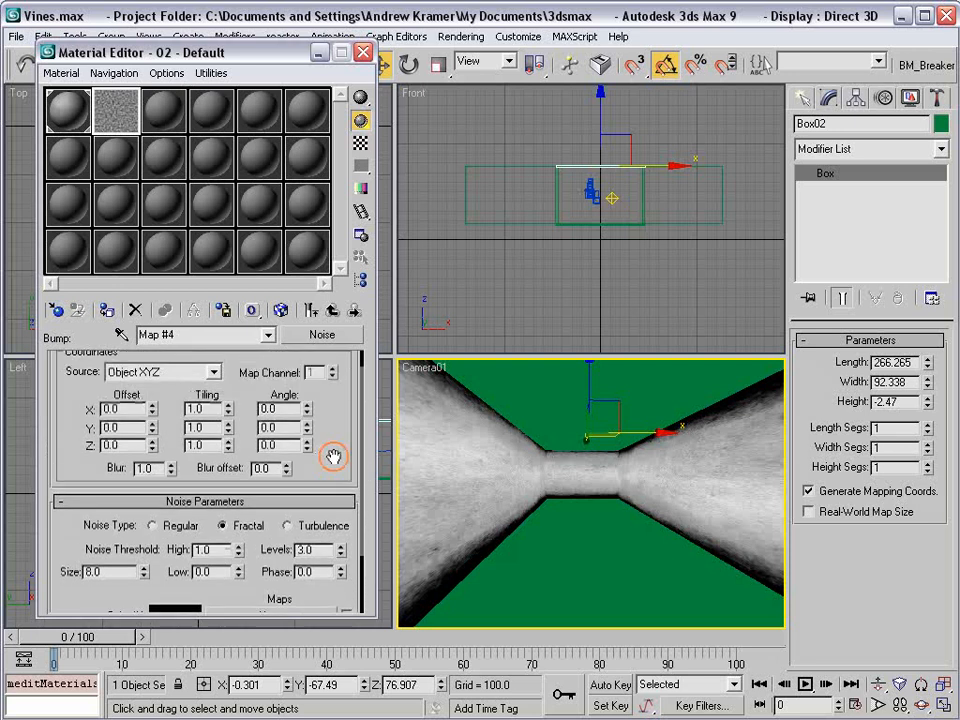
scroll(345, 380, "down", 2)
scroll(341, 446, "up", 2)
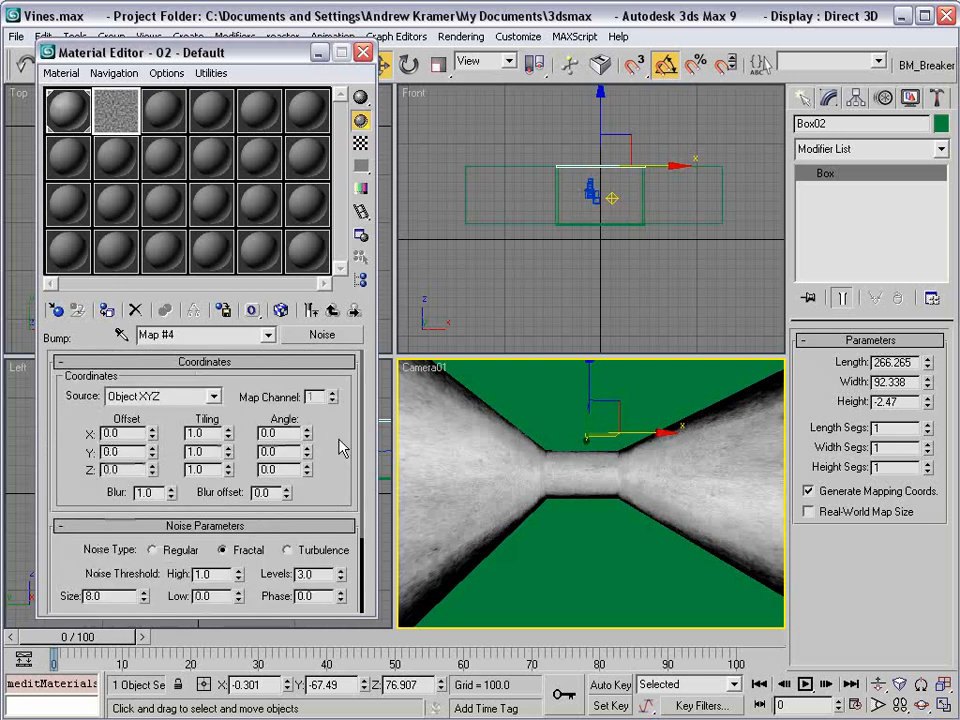
- Apply the black reflective material to the tunnel floor and show its bump noise map in the viewport
left_click(332, 311)
left_click_drag(107, 103, 576, 516)
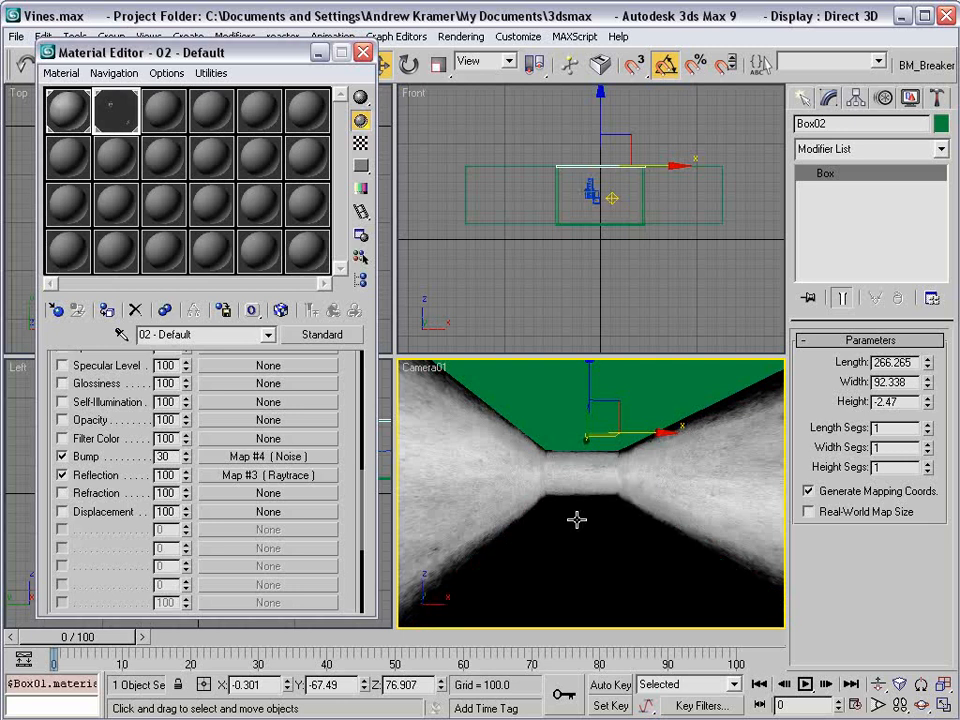
left_click(232, 456)
left_click(281, 311)
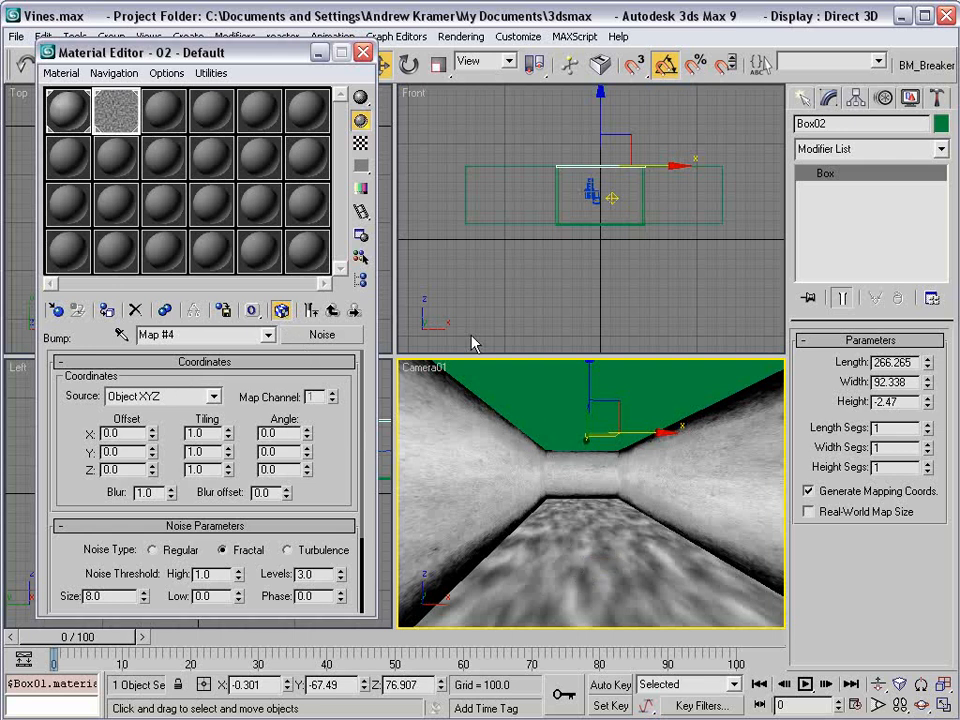
left_click(333, 311)
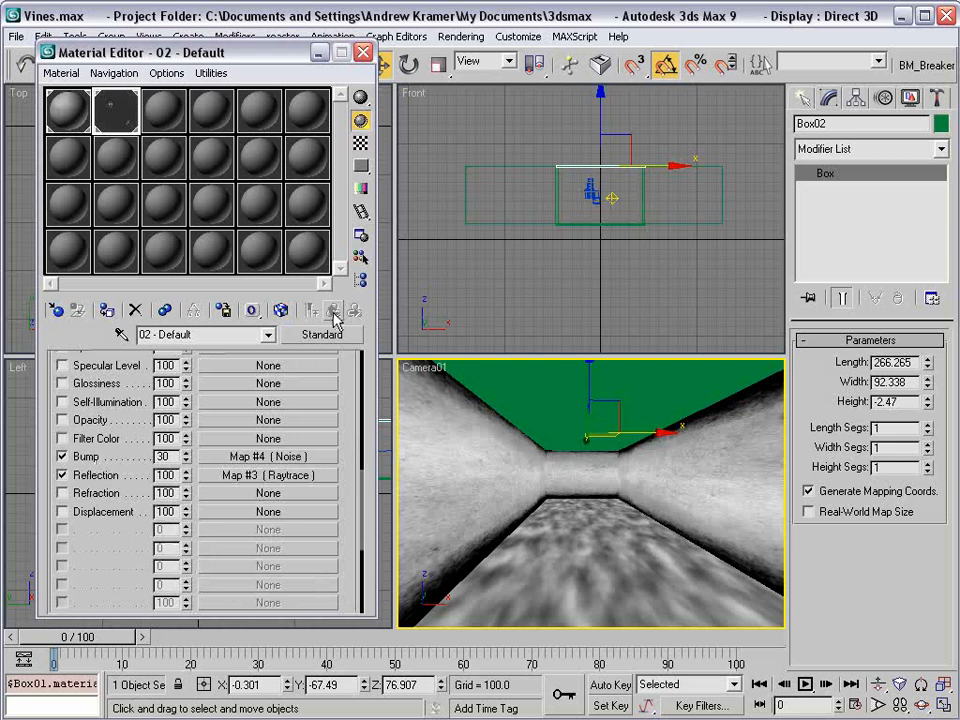
- Make the third material's linked ambient and diffuse colors black and apply it to the tunnel ceiling
left_click(160, 112)
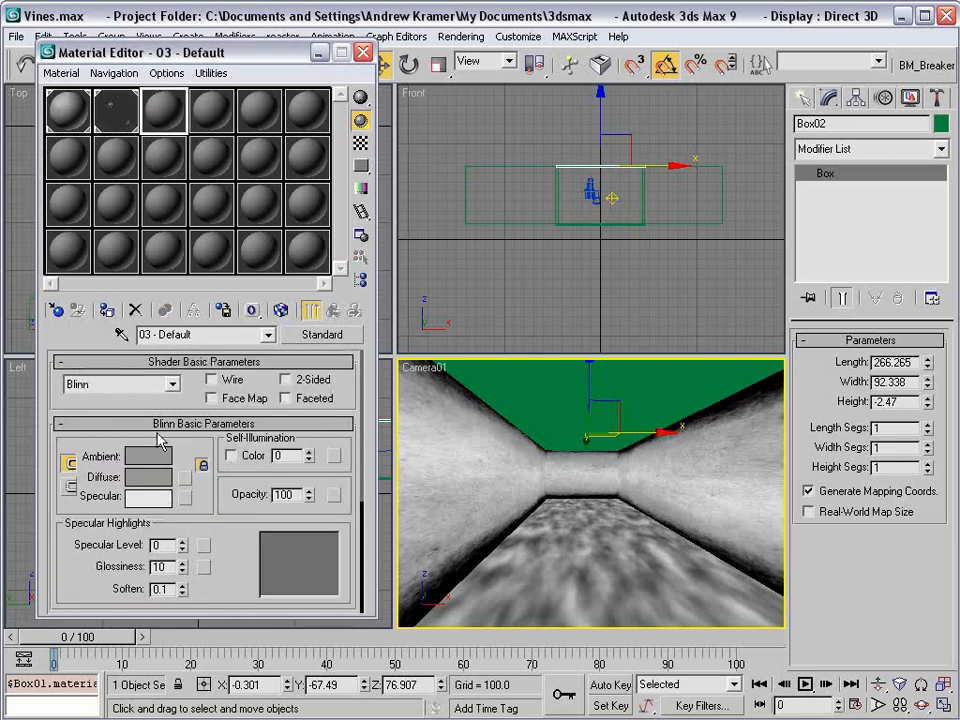
left_click(148, 456)
left_click_drag(478, 186, 425, 285)
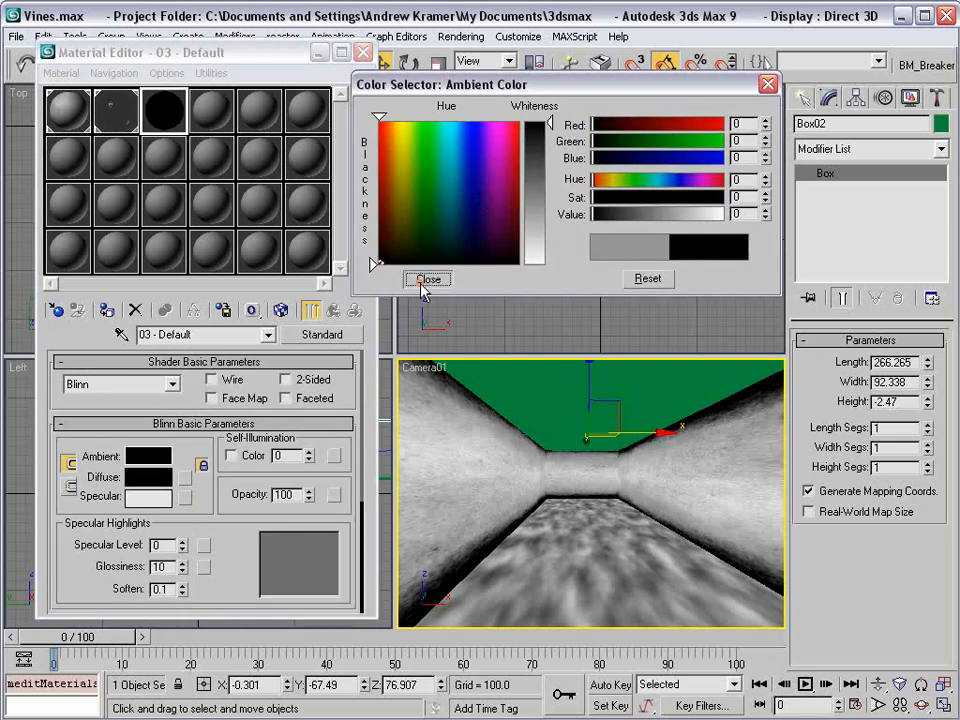
left_click(424, 280)
left_click_drag(155, 105, 602, 406)
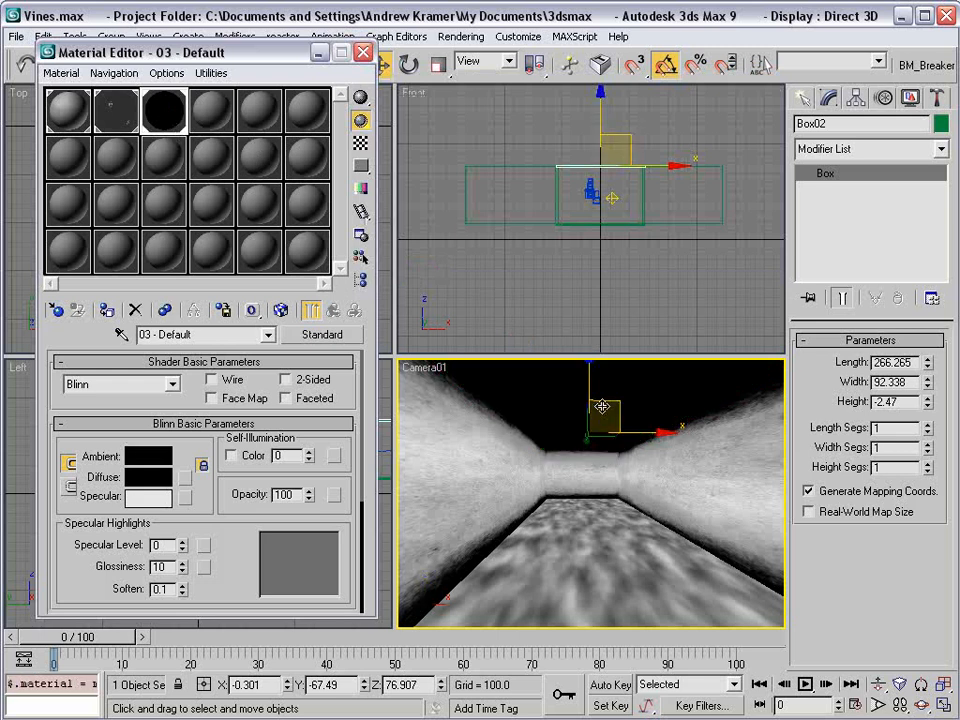
right_click(615, 305)
left_click(612, 300)
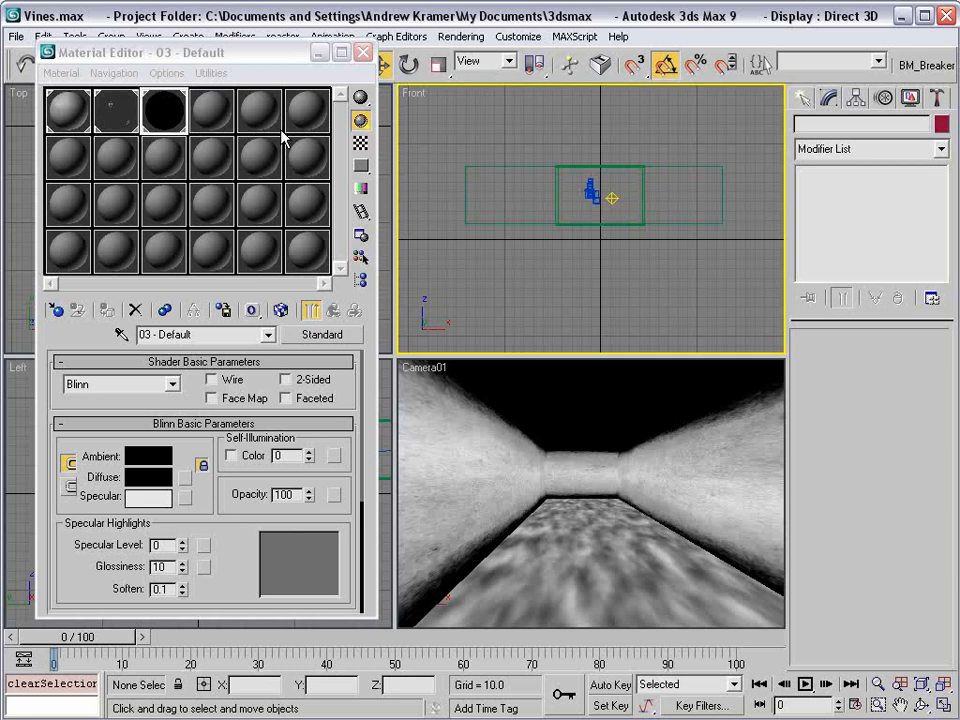
- Raise the wall tile texture's U tiling to 2.4
left_click(489, 496)
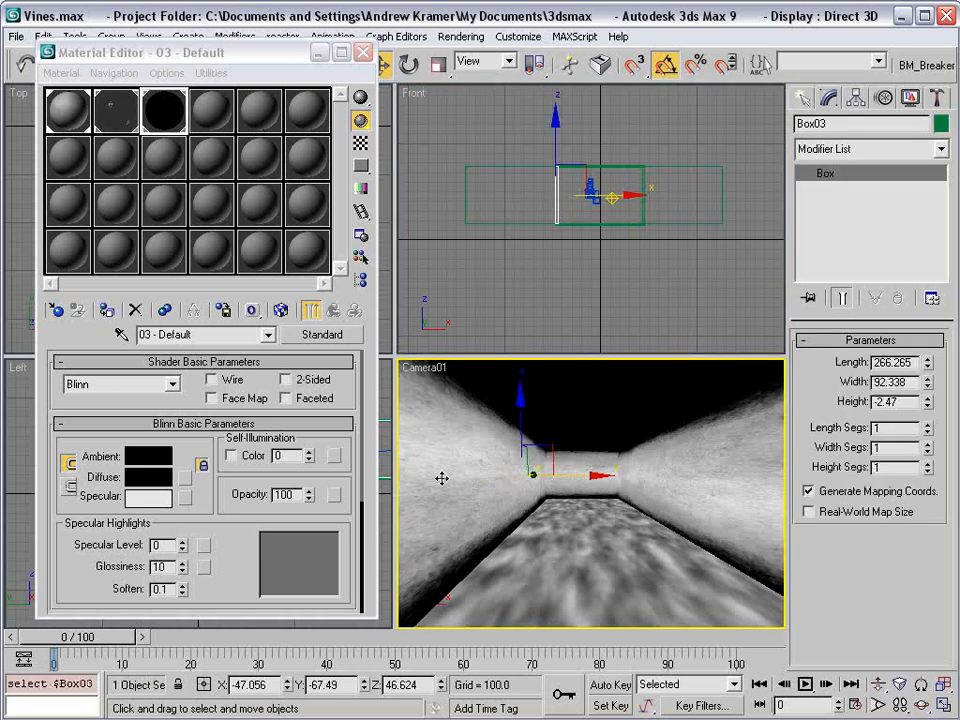
left_click(72, 113)
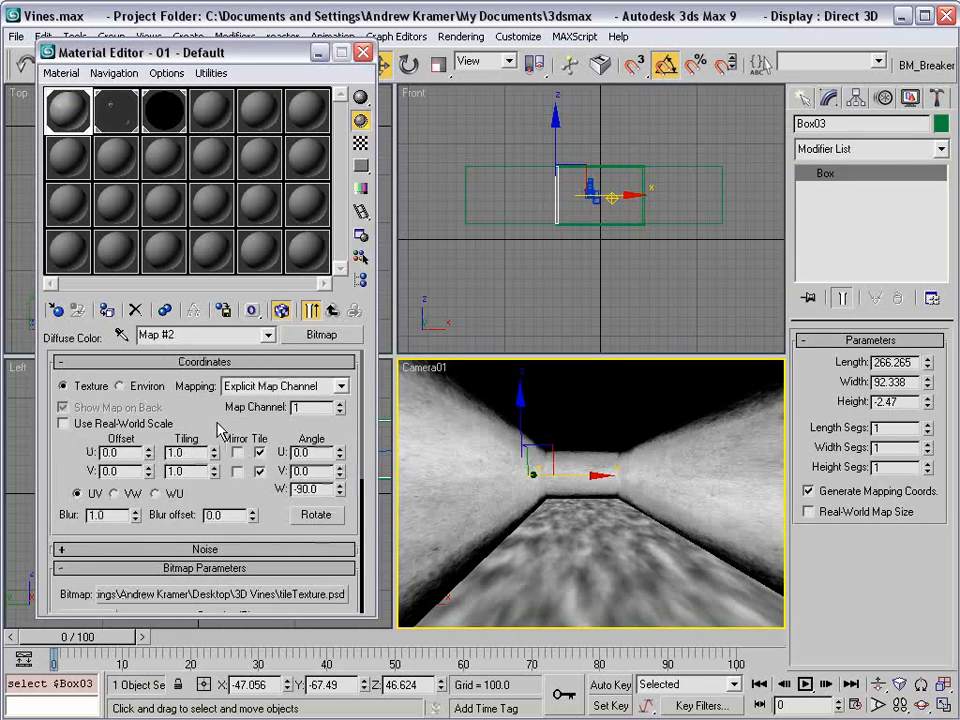
scroll(134, 426, "down", 1)
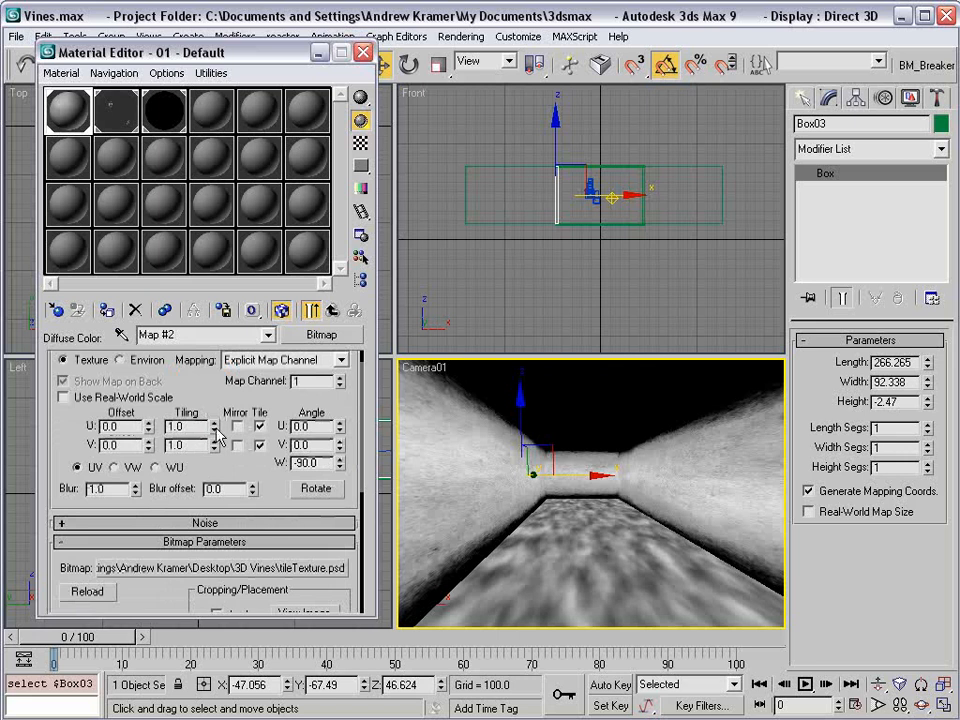
left_click_drag(214, 428, 215, 421)
left_click_drag(215, 430, 217, 413)
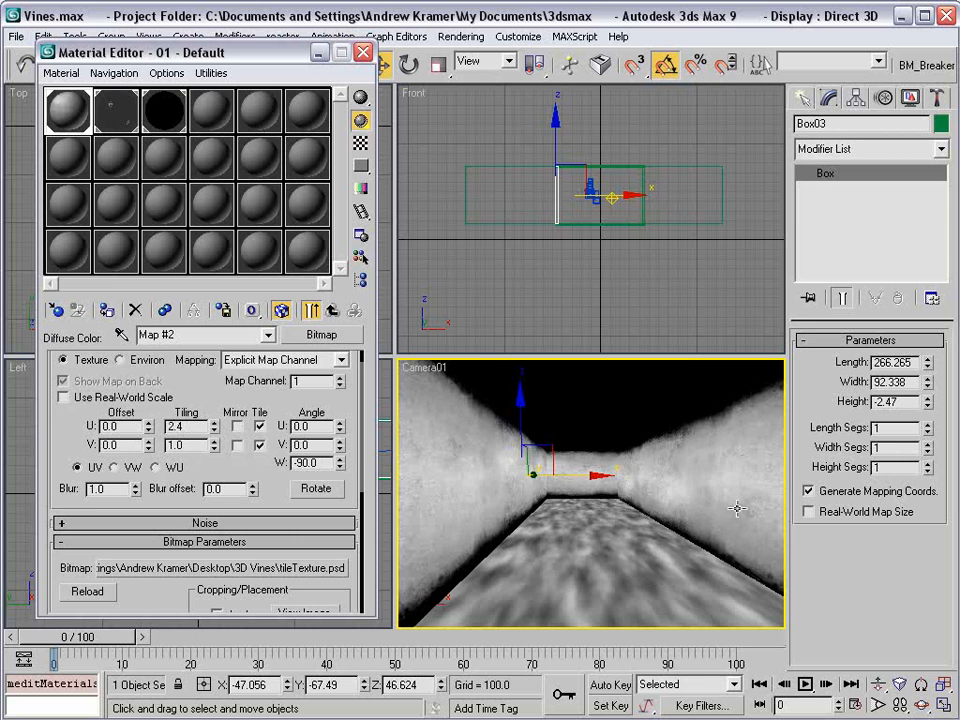
- Set the Y tiling of the floor material's bump noise map to 2.5
left_click(579, 544)
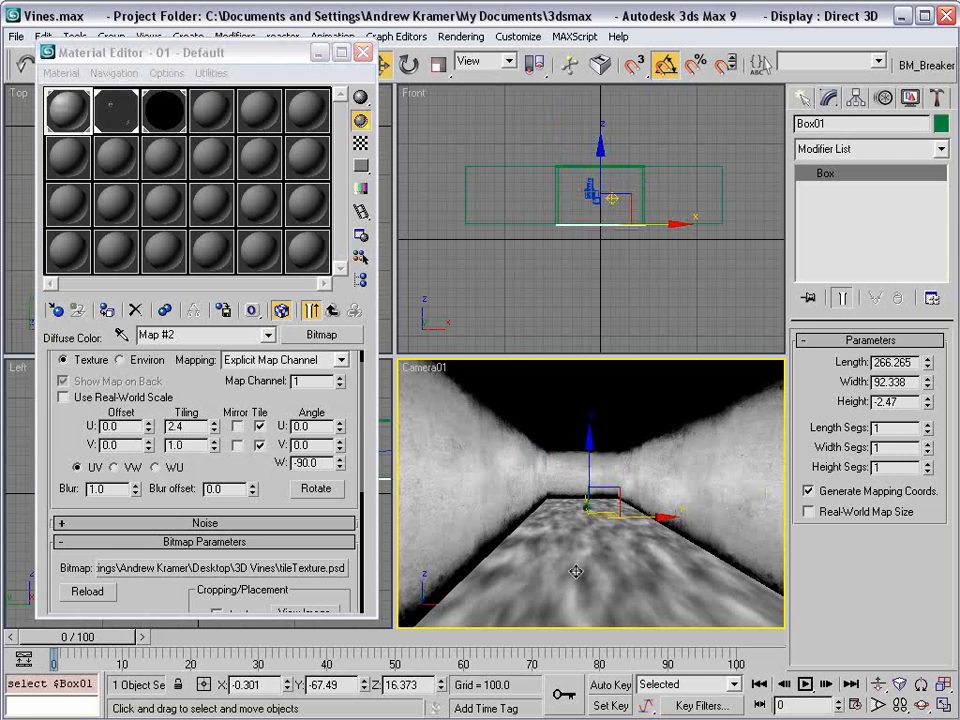
left_click(121, 128)
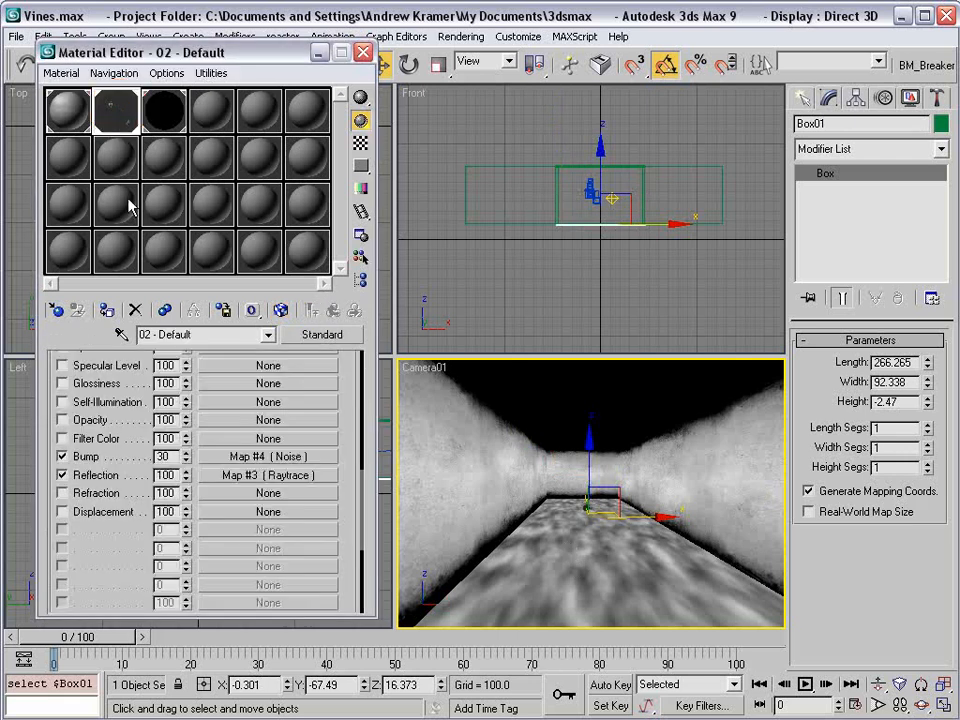
left_click(222, 456)
left_click_drag(348, 486, 330, 474)
mouse_move(230, 436)
left_mouse_down()
mouse_move(230, 414)
mouse_move(230, 430)
left_mouse_up()
left_click(229, 438)
left_click(230, 450)
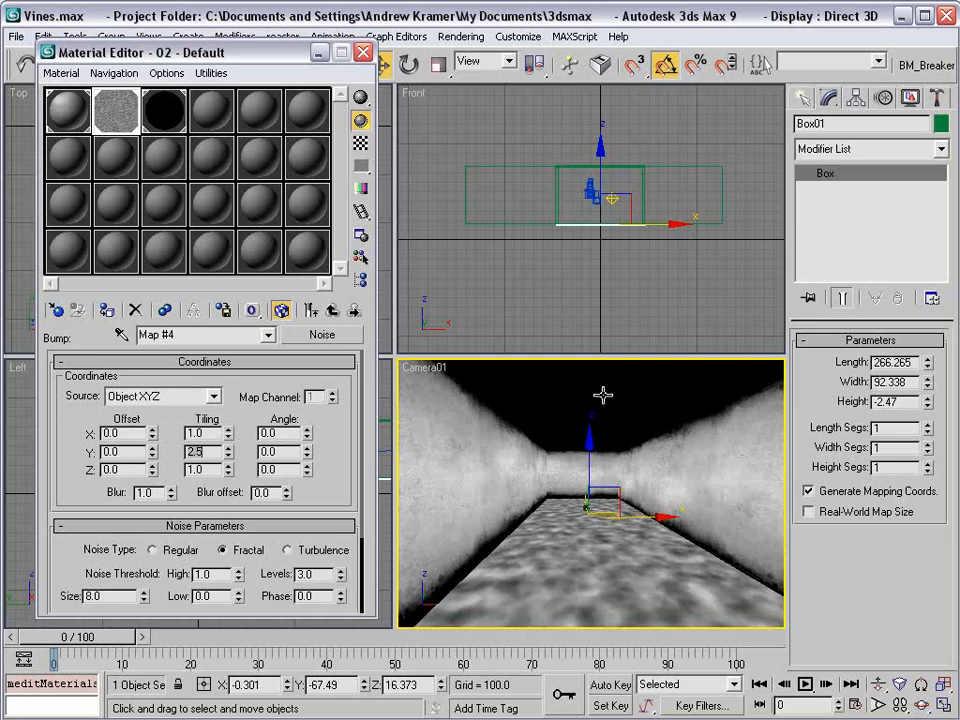
- Delete the existing omni light from the scene
left_click(615, 336)
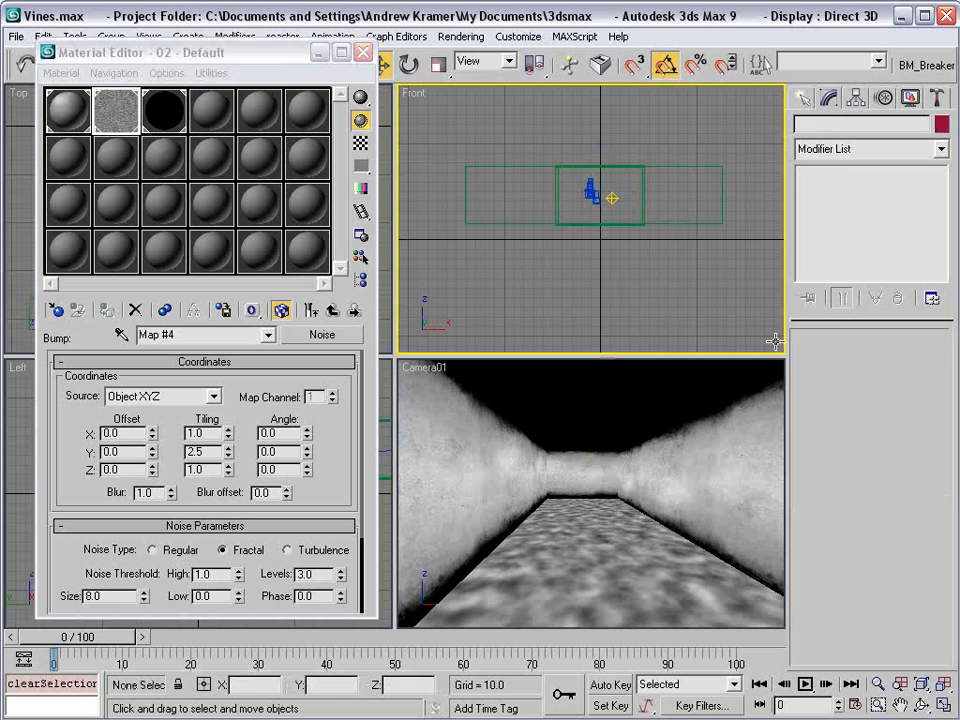
middle_click_drag(609, 519, 628, 525)
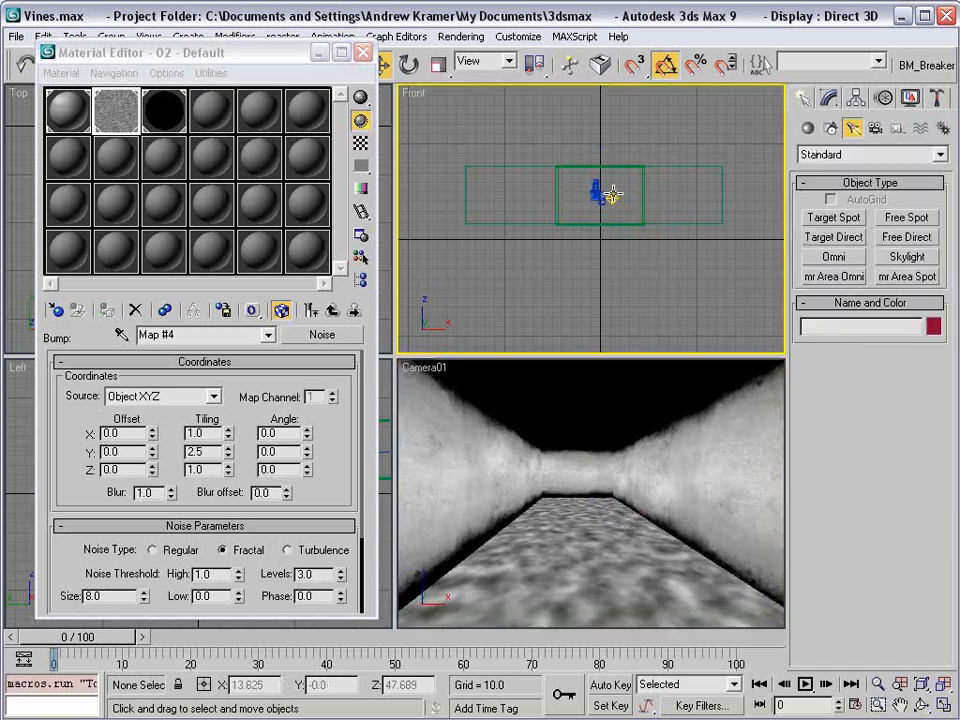
left_click(611, 197)
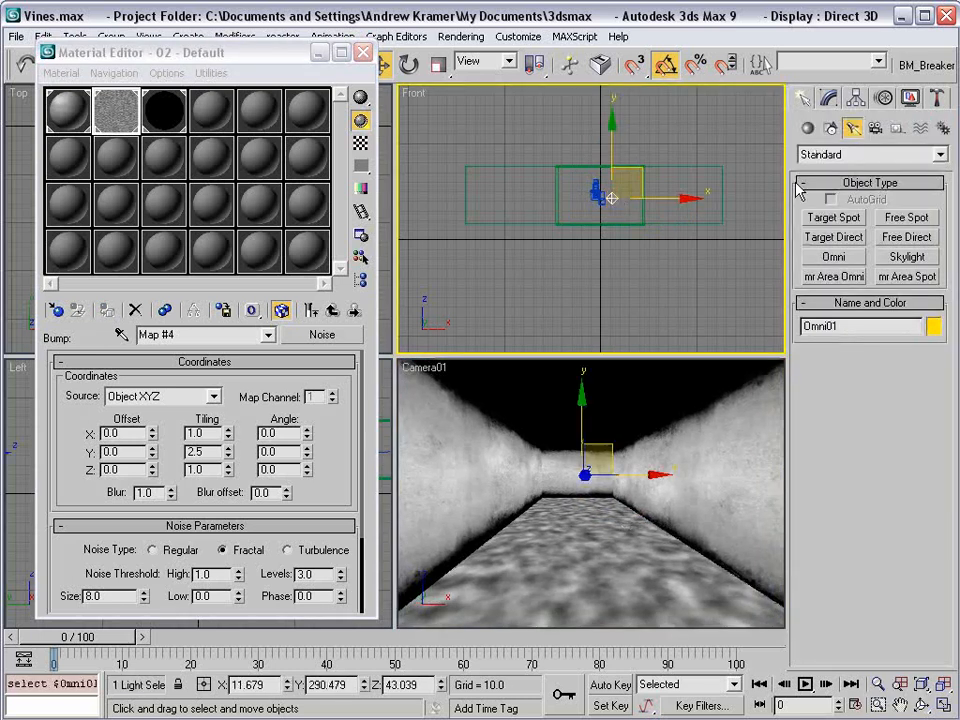
key("Delete")
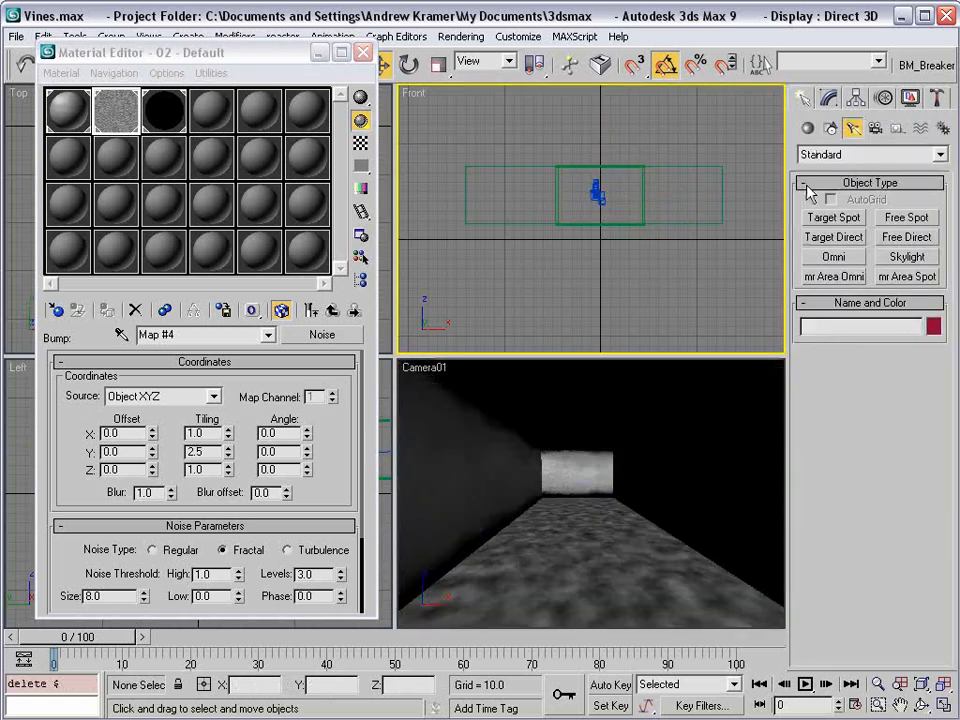
- Create an omni light at the far end of the tunnel and raise it to about Z 55
left_click(834, 257)
left_click(319, 53)
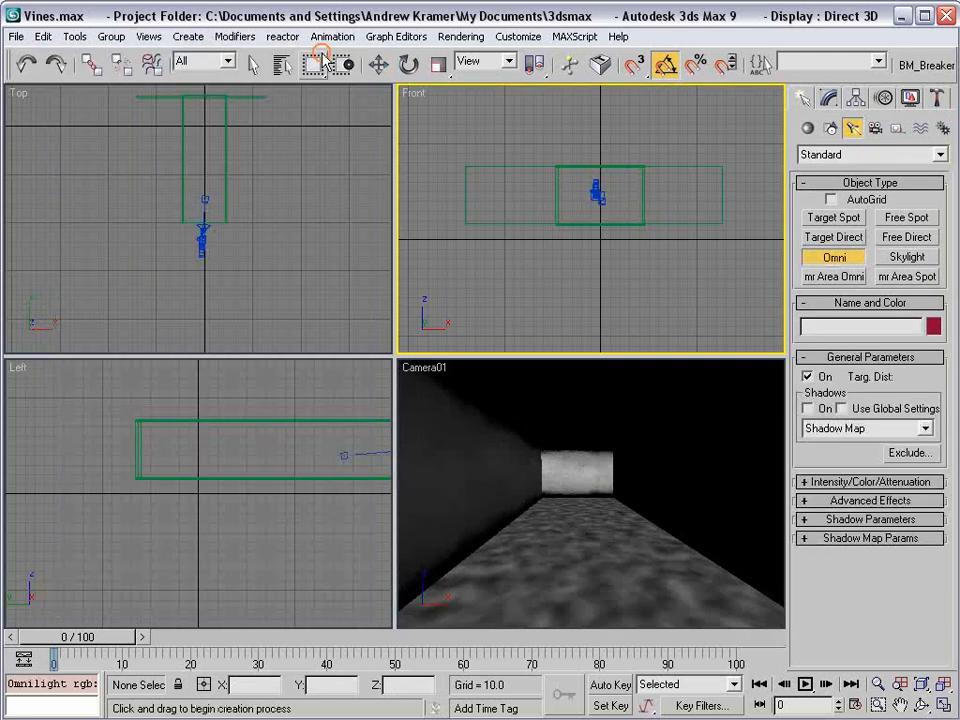
middle_click_drag(208, 120, 212, 220)
scroll(212, 232, "up", 2)
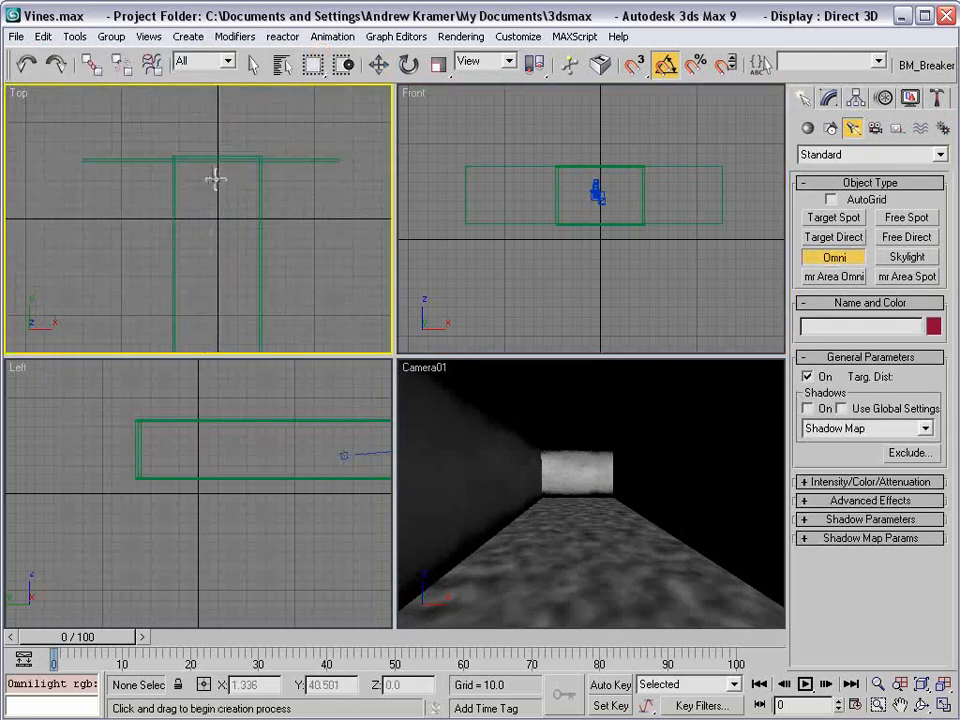
left_click(214, 180)
right_click(593, 497)
key("w")
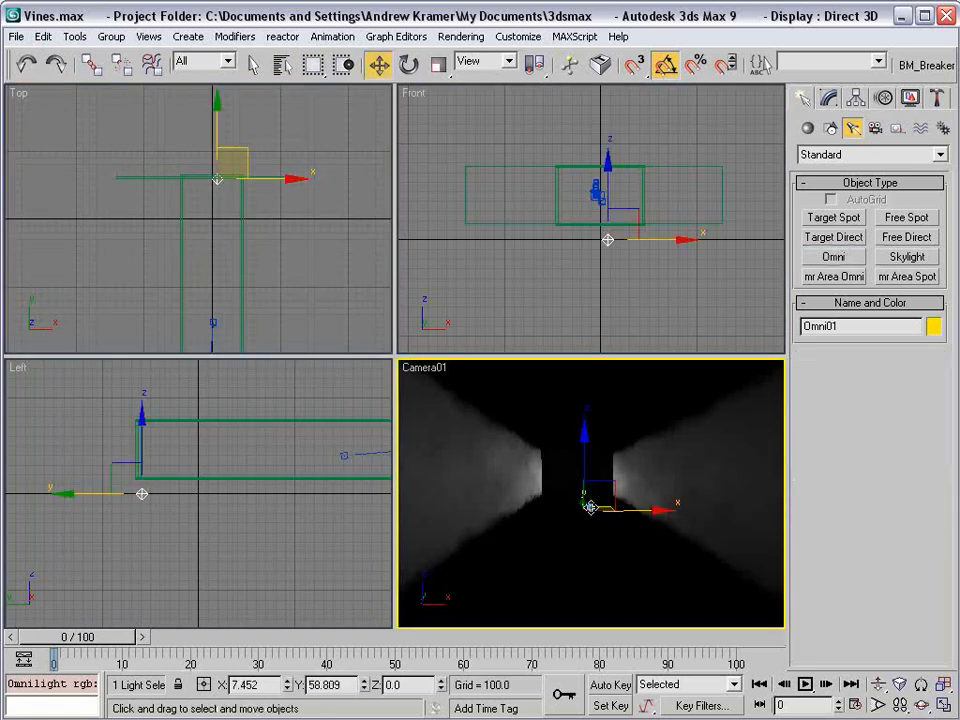
left_click_drag(587, 489, 584, 463)
- Change the omni light's color to a yellowish green
left_click(829, 97)
scroll(860, 420, "down", 3)
left_click(919, 400)
left_click(634, 184)
left_click_drag(405, 130, 417, 135)
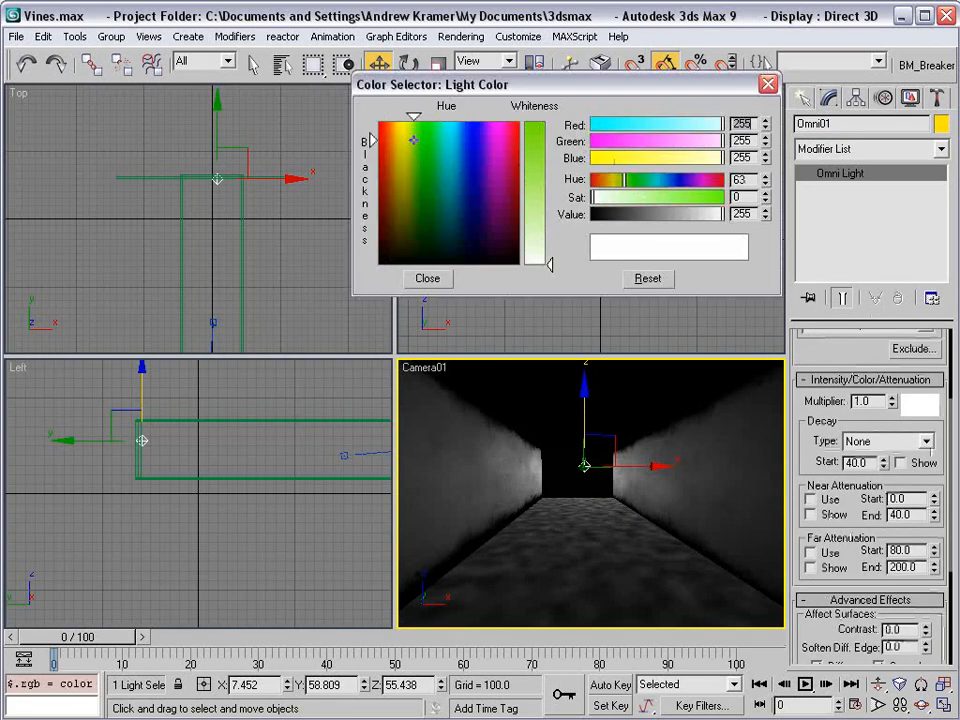
left_click(549, 160)
left_click(427, 279)
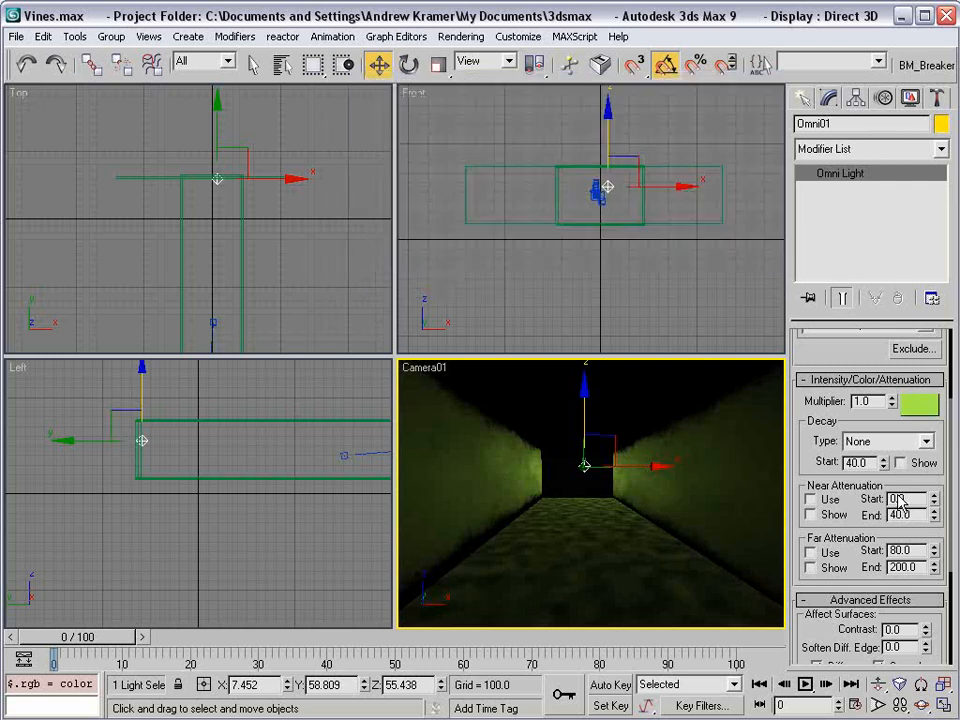
- Enable the omni light's far attenuation with a start of 148.8 and an end of 226
left_click_drag(810, 421, 808, 364)
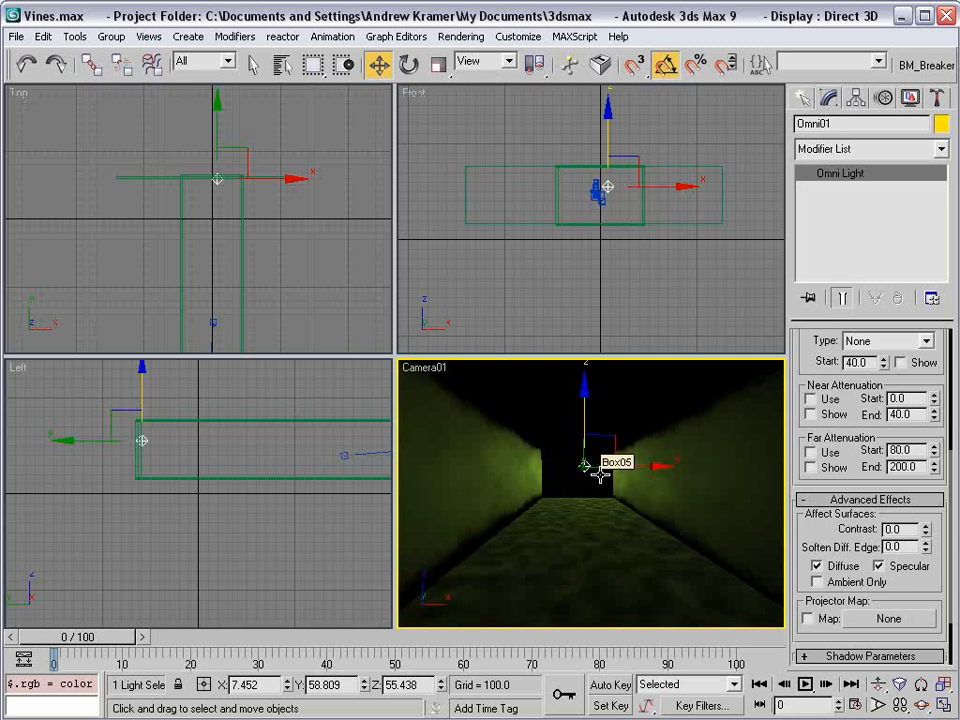
left_click(811, 452)
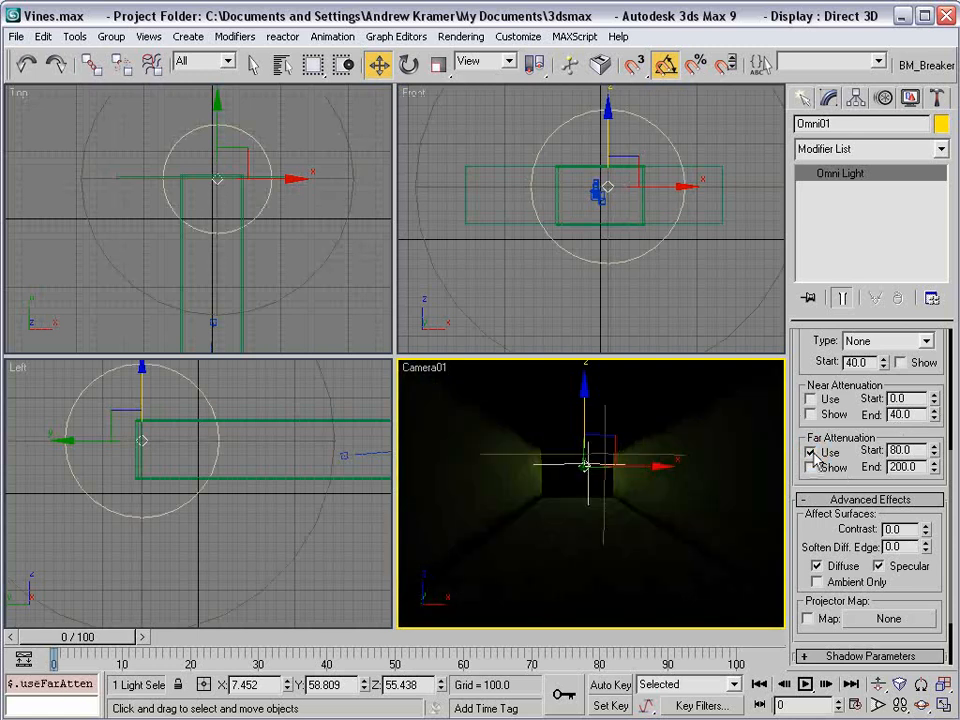
left_click_drag(935, 468, 913, 441)
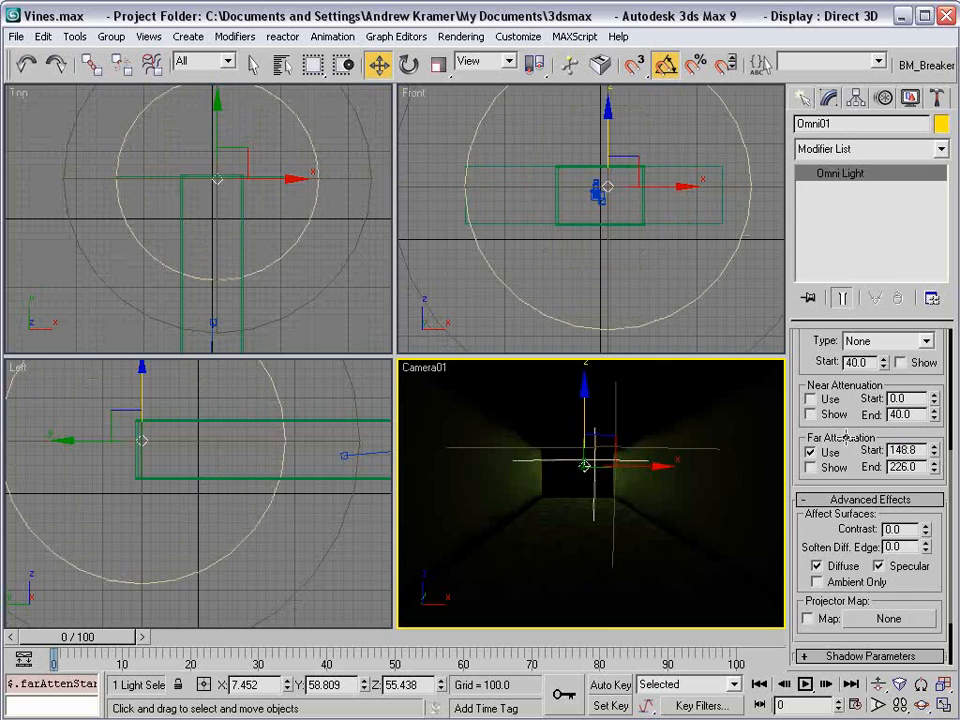
- Lower the black floor material's Reflection map amount to 90
left_click_drag(866, 77, 526, 68)
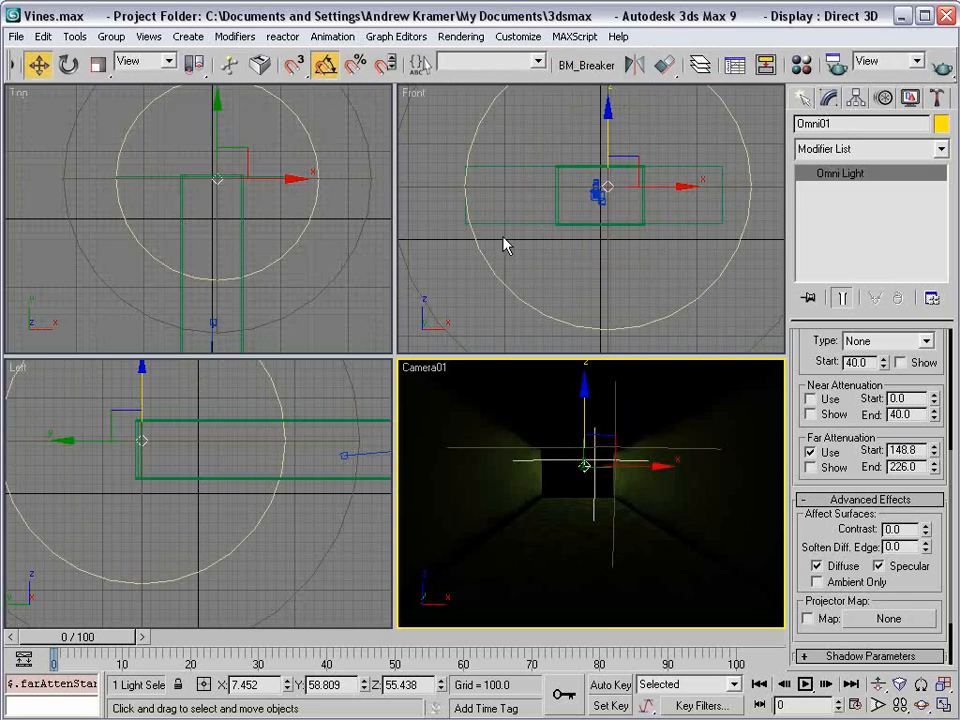
key("m")
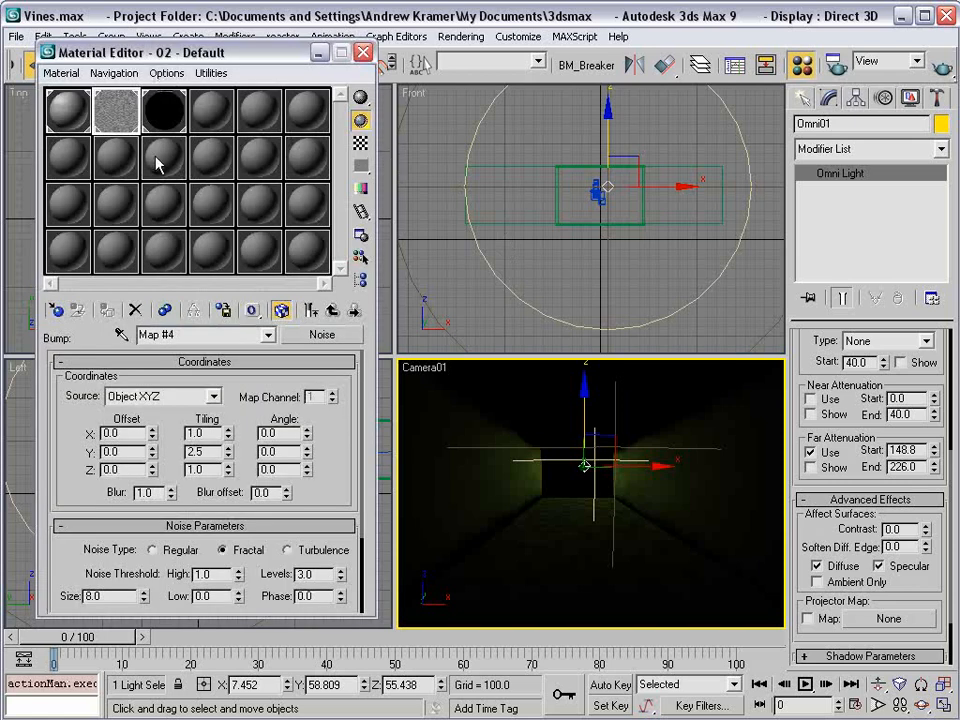
left_click(331, 311)
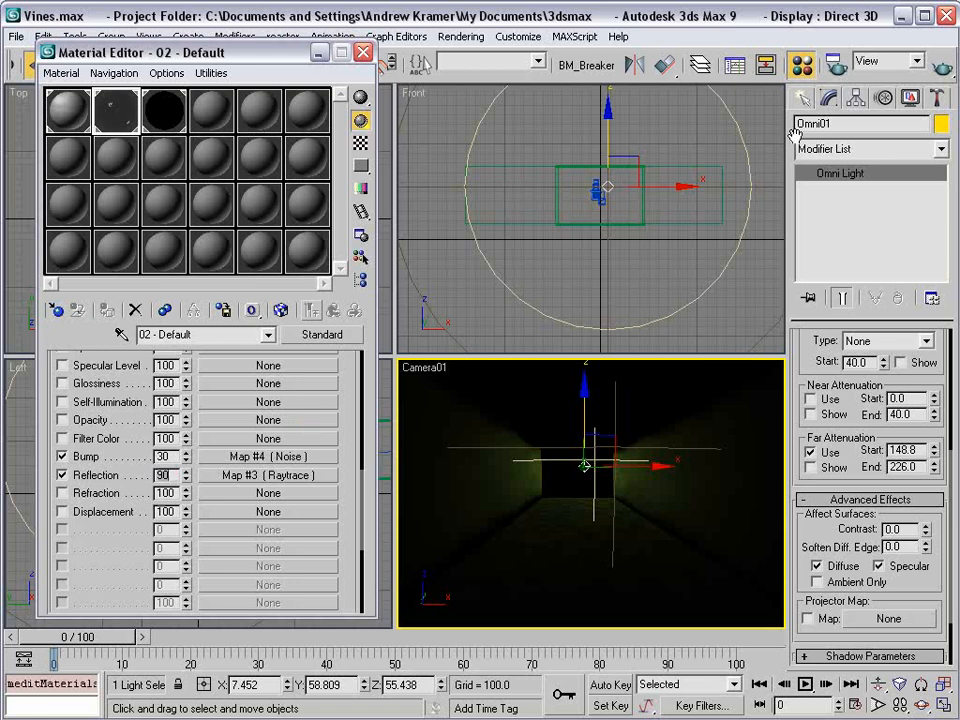
left_click_drag(895, 77, 798, 80)
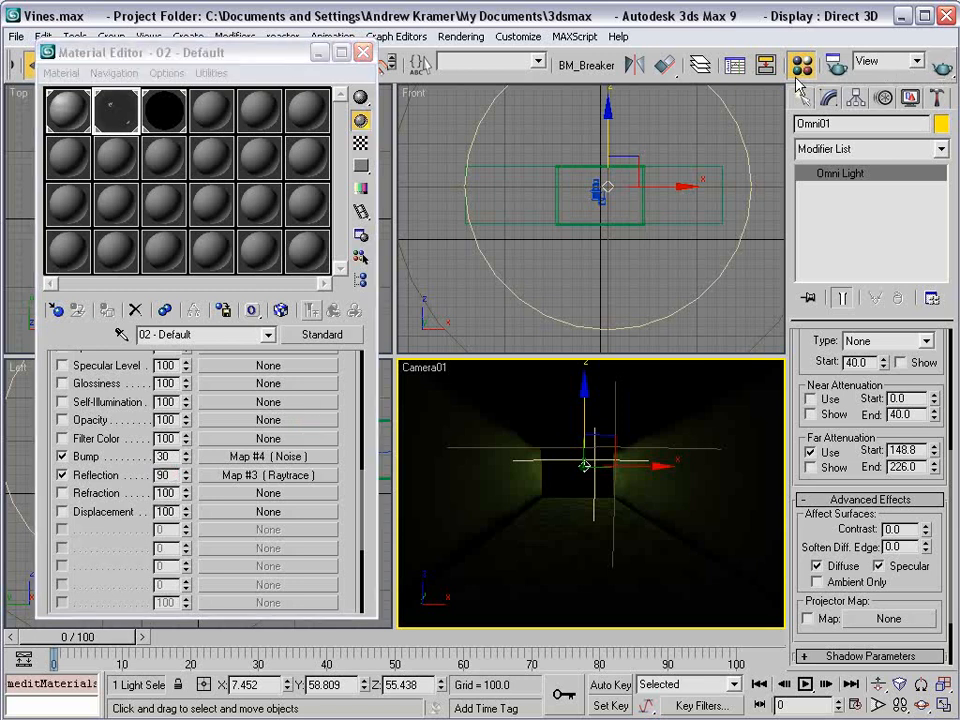
- Move the omni light inside the tunnel, just in front of the end wall, and render the camera view
left_click(941, 68)
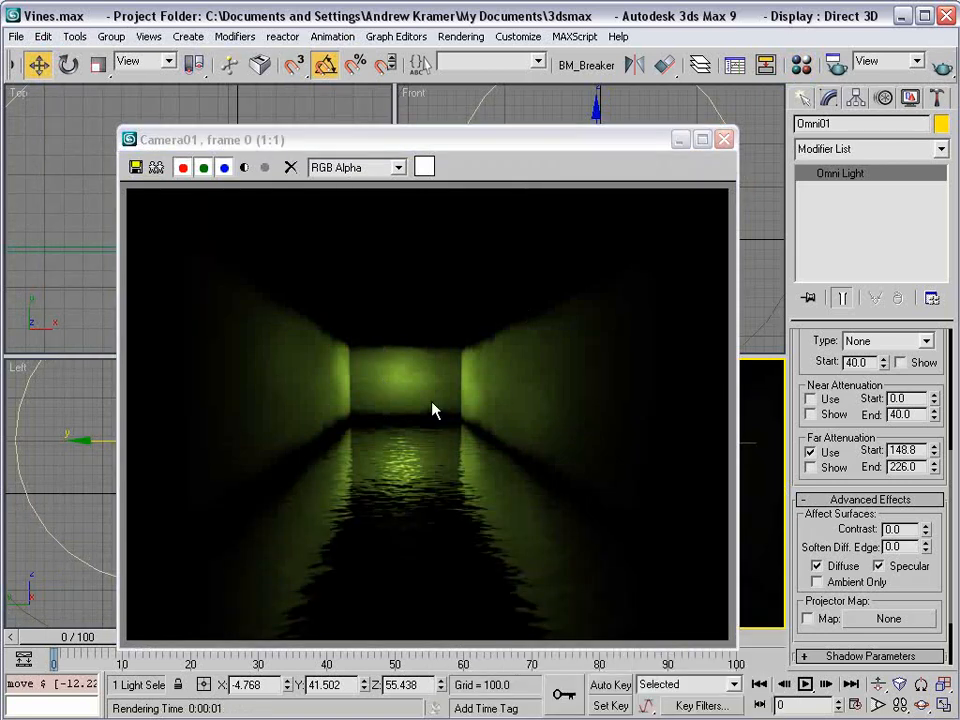
- Close the rendered image, deselect the light and save the scene
left_click(724, 139)
right_click(664, 279)
left_click(615, 285)
key("ctrl+s")
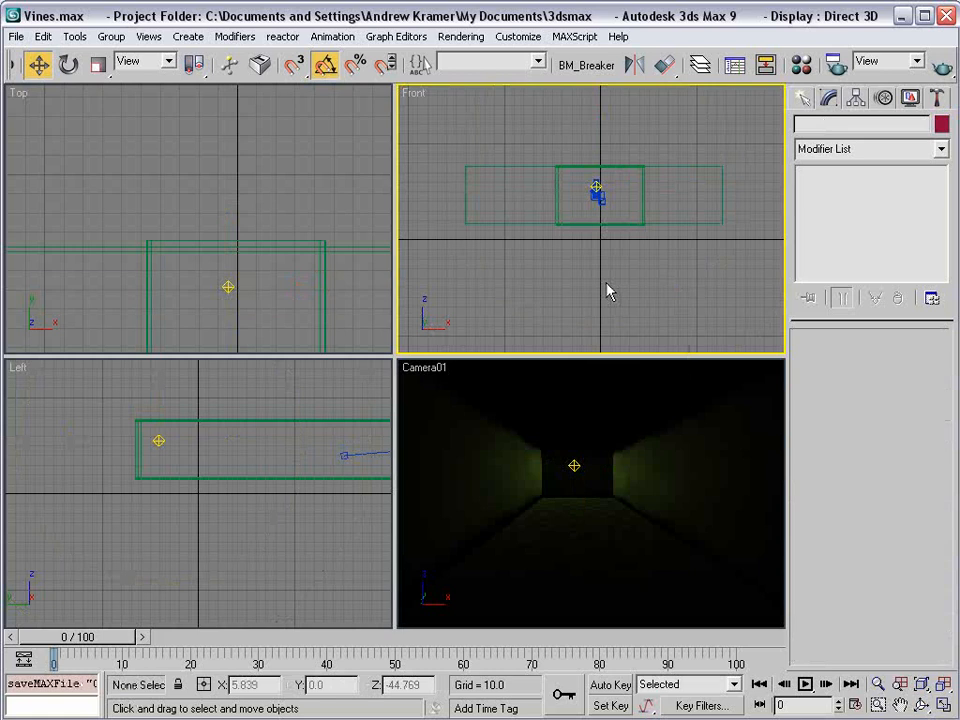
- Switch the camera viewport to a Perspective view that shows the whole tunnel from outside
right_click(430, 369)
mouse_move(512, 381)
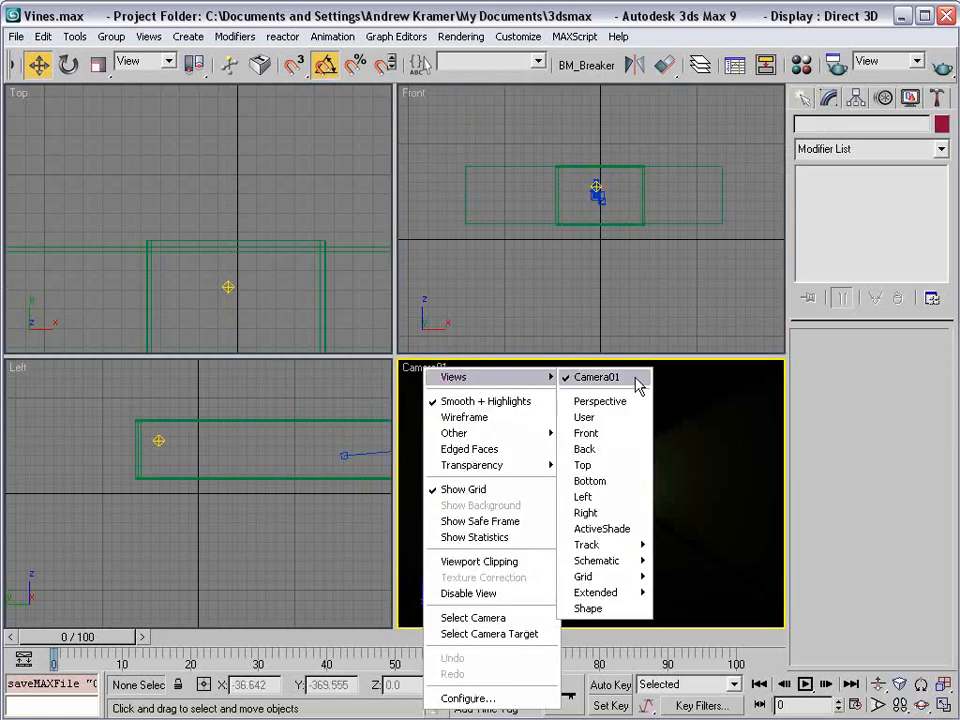
left_click(628, 401)
scroll(517, 457, "down", 3)
scroll(620, 515, "down", 2)
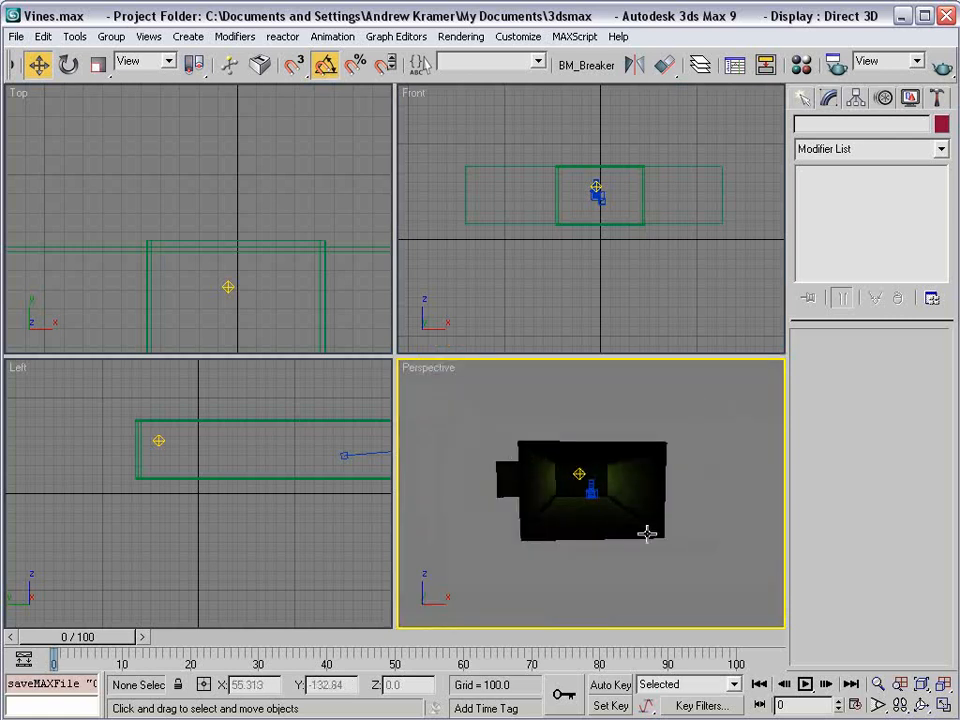
- Turn on default lighting in the Perspective view and save the scene
middle_click_drag(630, 506, 610, 500, "alt")
key("ctrl+l")
key("ctrl+s")
middle_click_drag(553, 480, 570, 471, "alt")
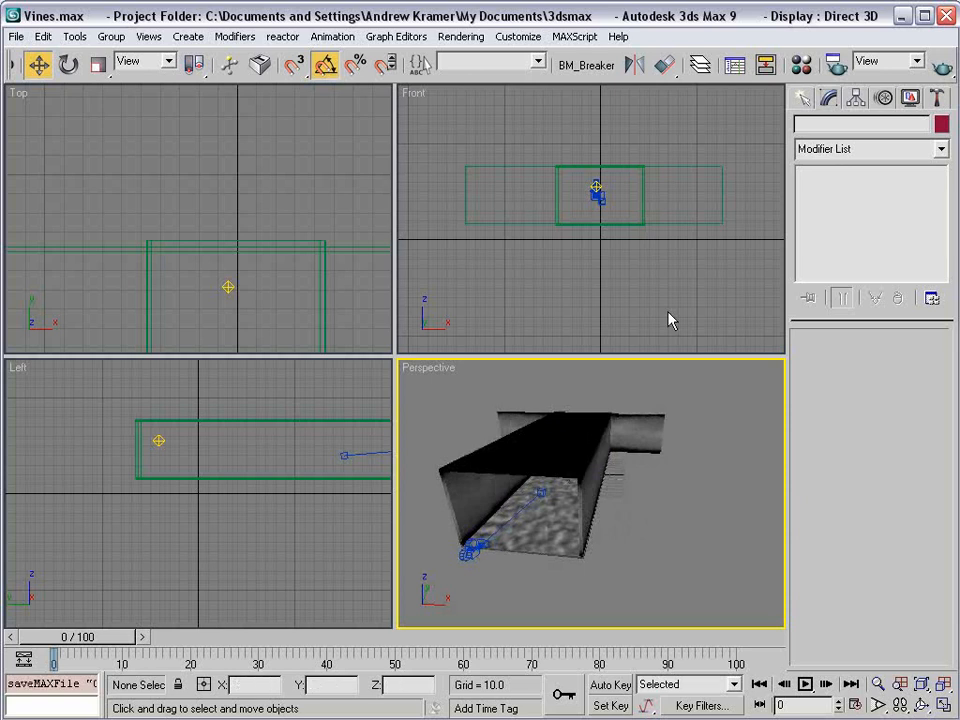
- Draw a scattered cluster of nine circles beside the room in the Front view, mostly about 1.4 to 2.4 in radius with one larger central circle
left_click(805, 99)
middle_click_drag(671, 485, 632, 490)
middle_click_drag(636, 218, 580, 204)
scroll(583, 219, "up", 10)
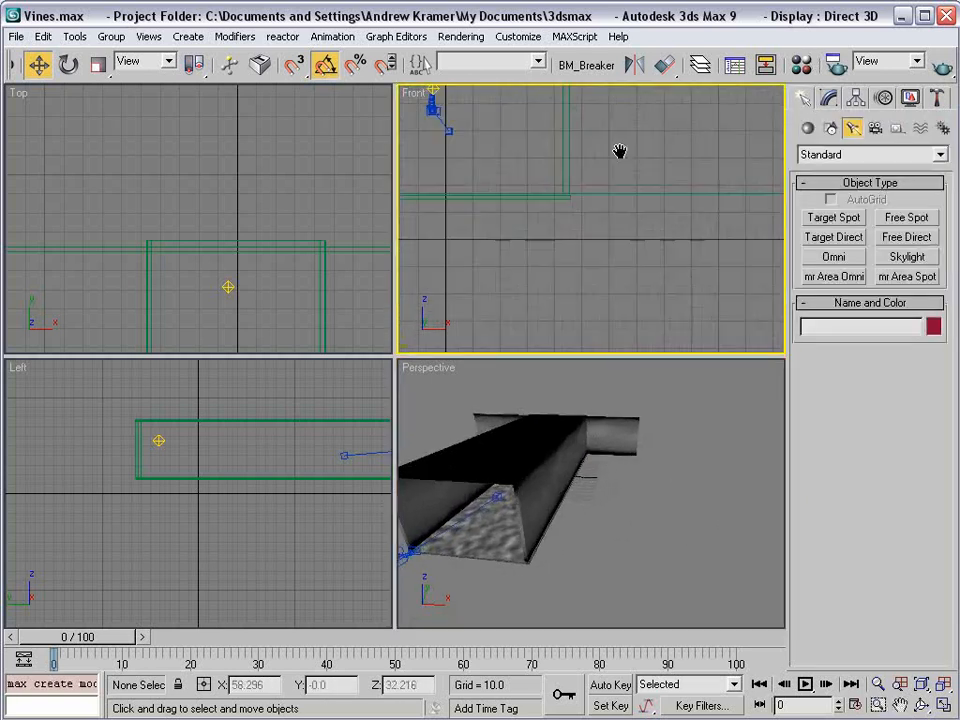
scroll(568, 202, "down", 2)
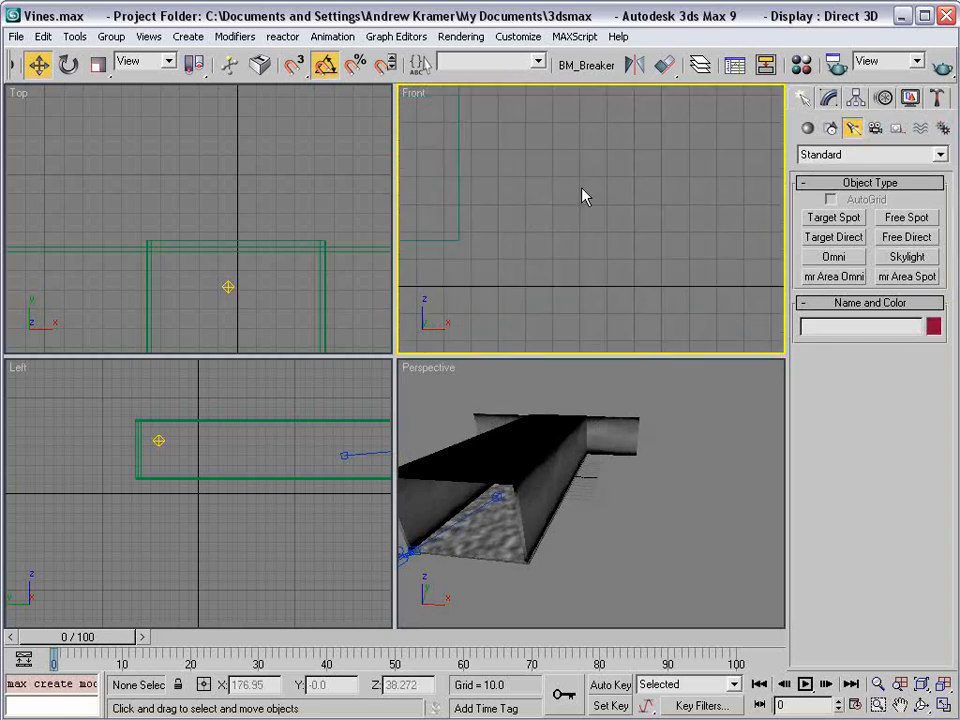
left_click(830, 130)
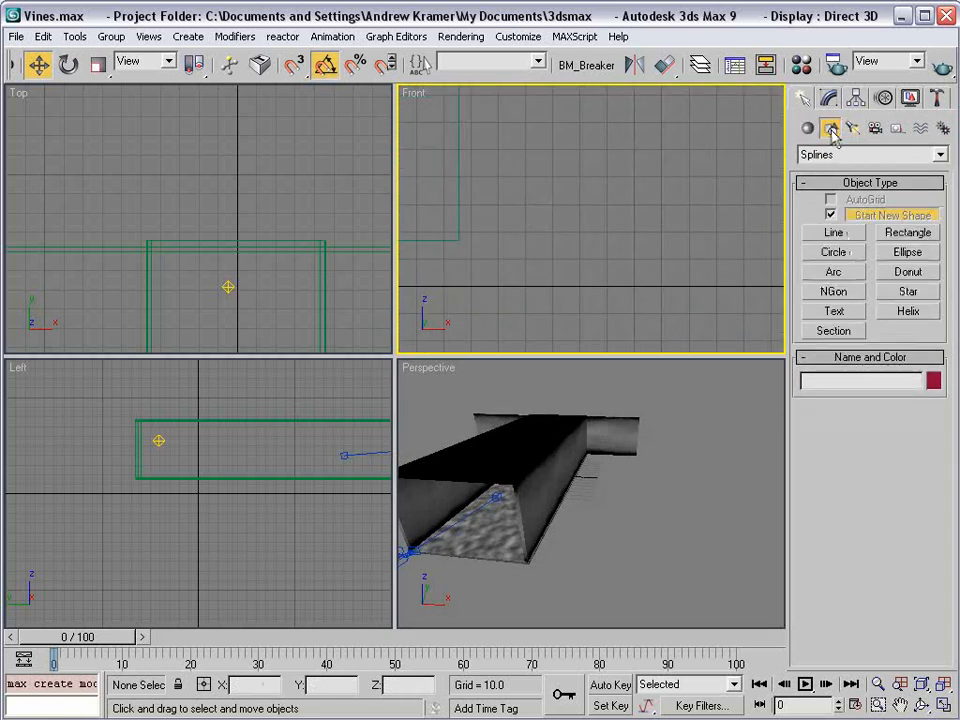
left_click(836, 252)
middle_click_drag(559, 204, 566, 178)
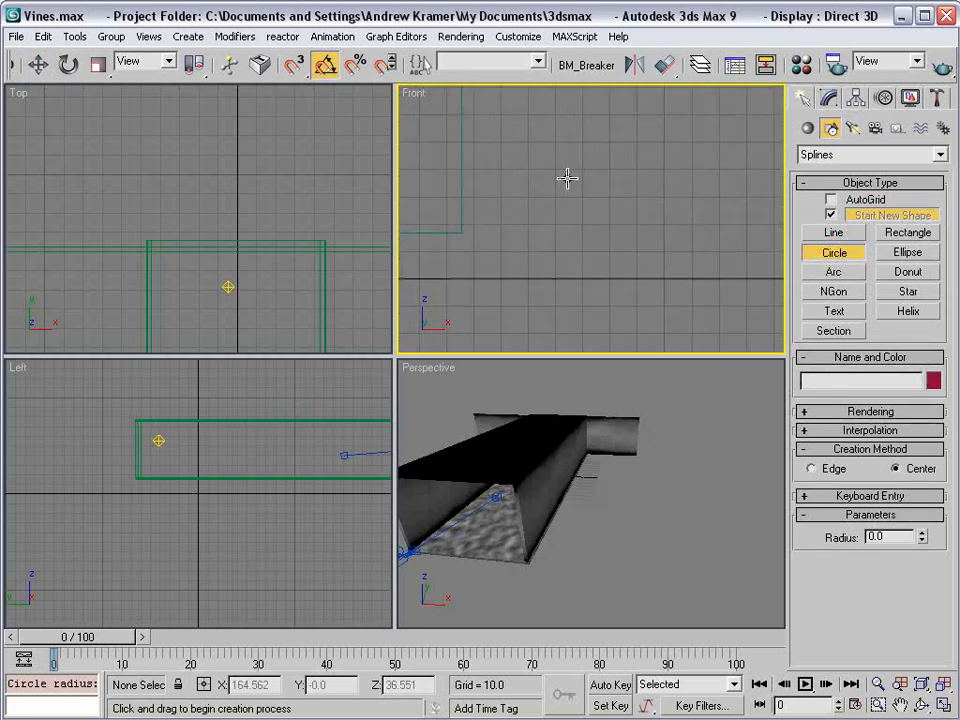
left_click_drag(561, 170, 574, 167)
scroll(563, 193, "up", 2)
left_click_drag(604, 213, 609, 211)
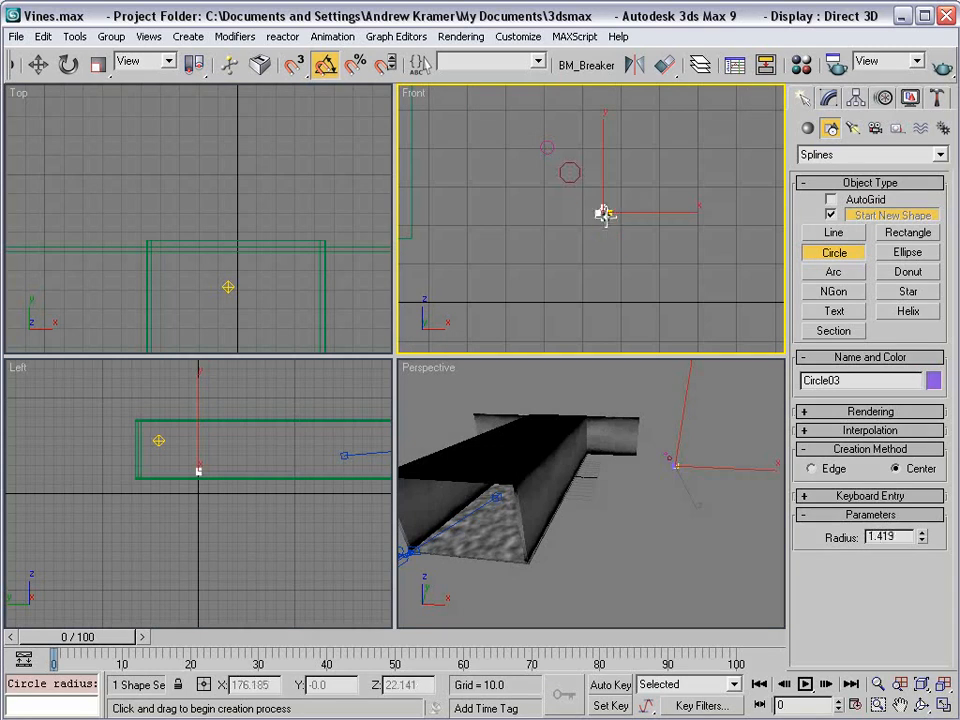
left_click_drag(511, 196, 585, 264)
left_click_drag(505, 279, 511, 279)
left_click_drag(450, 231, 457, 230)
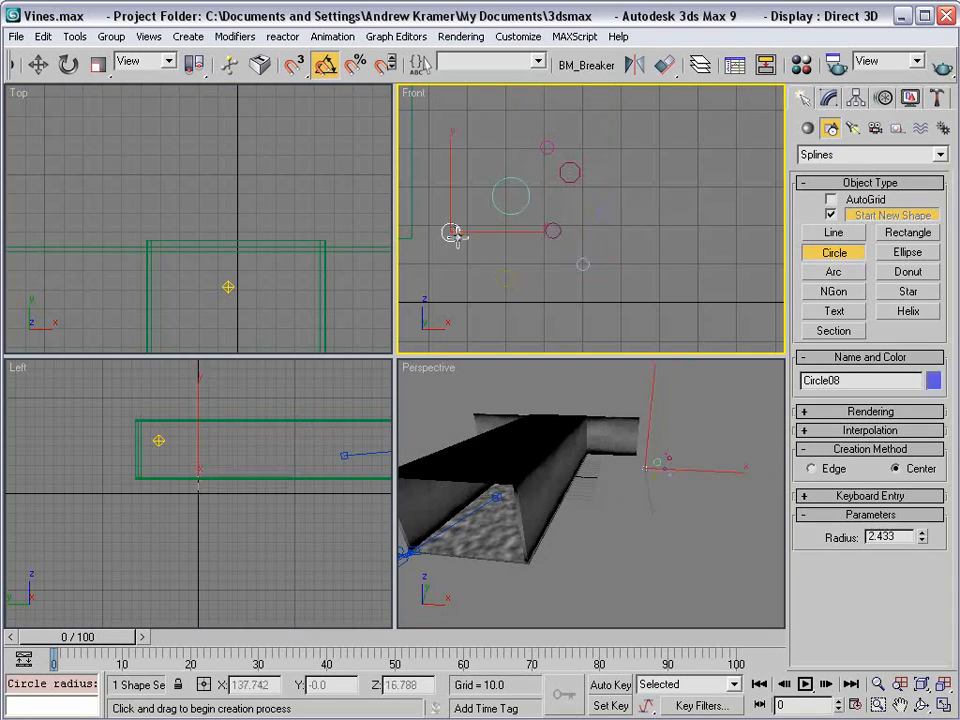
left_click_drag(474, 147, 482, 148)
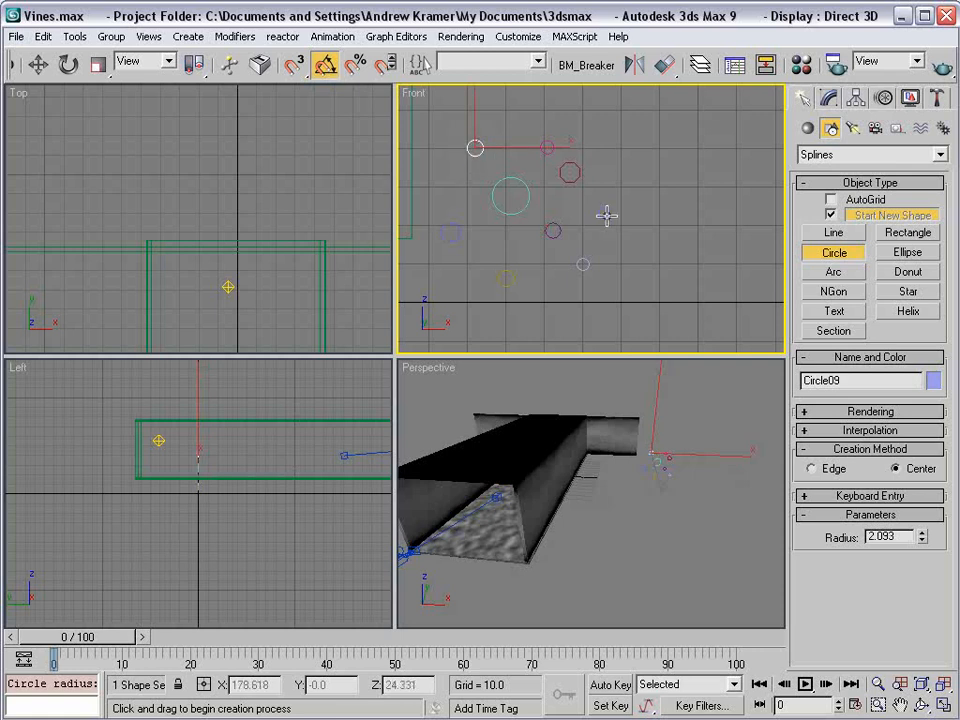
- Convert the last drawn circle to an Editable Spline
key("w")
right_click(475, 146)
mouse_move(508, 333)
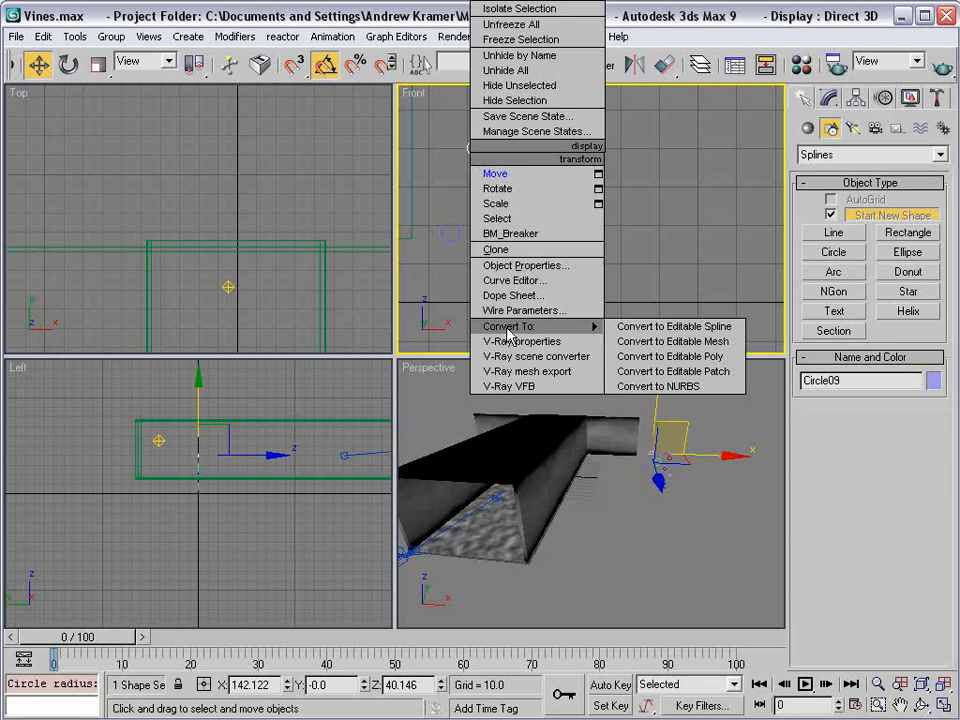
left_click(672, 327)
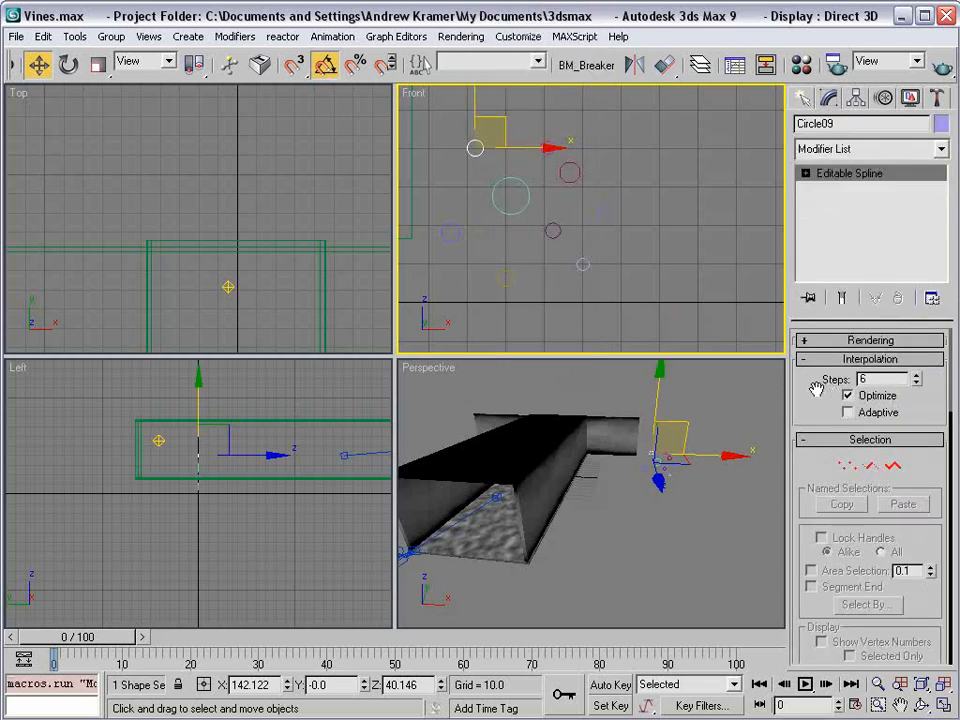
- Attach all eight other circles, Circle01 to Circle08, to the editable spline with Attach Multiple
left_click_drag(797, 396, 813, 178)
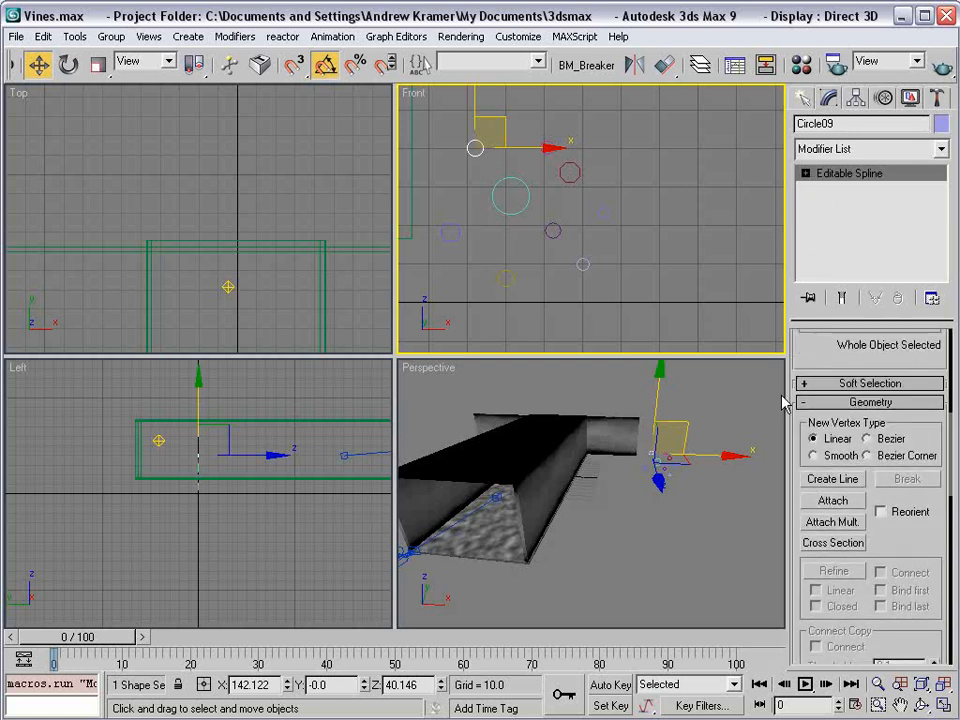
left_click(840, 525)
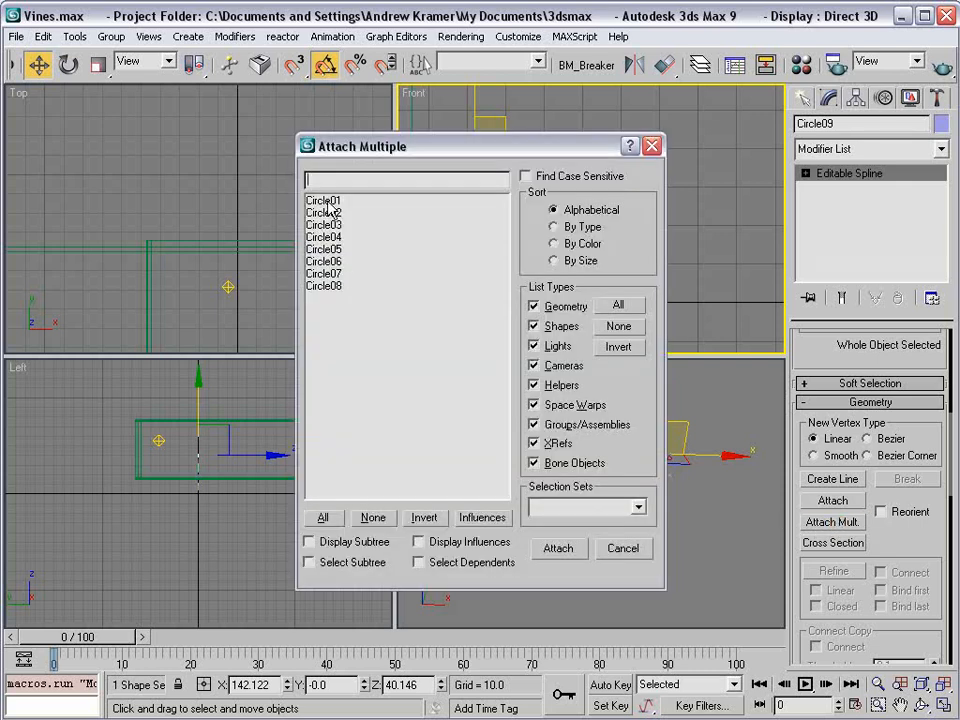
left_click(328, 517)
left_click(560, 552)
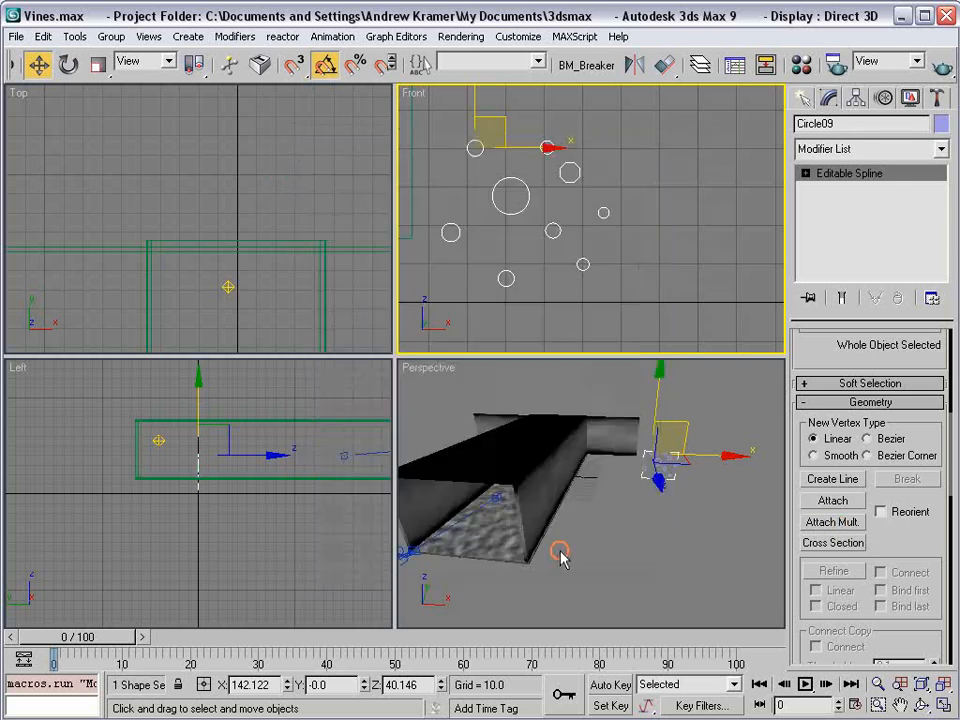
- Nudge the combined circles about 1.8 units along X and set their interpolation steps to 1
left_click(521, 199)
left_click(528, 196)
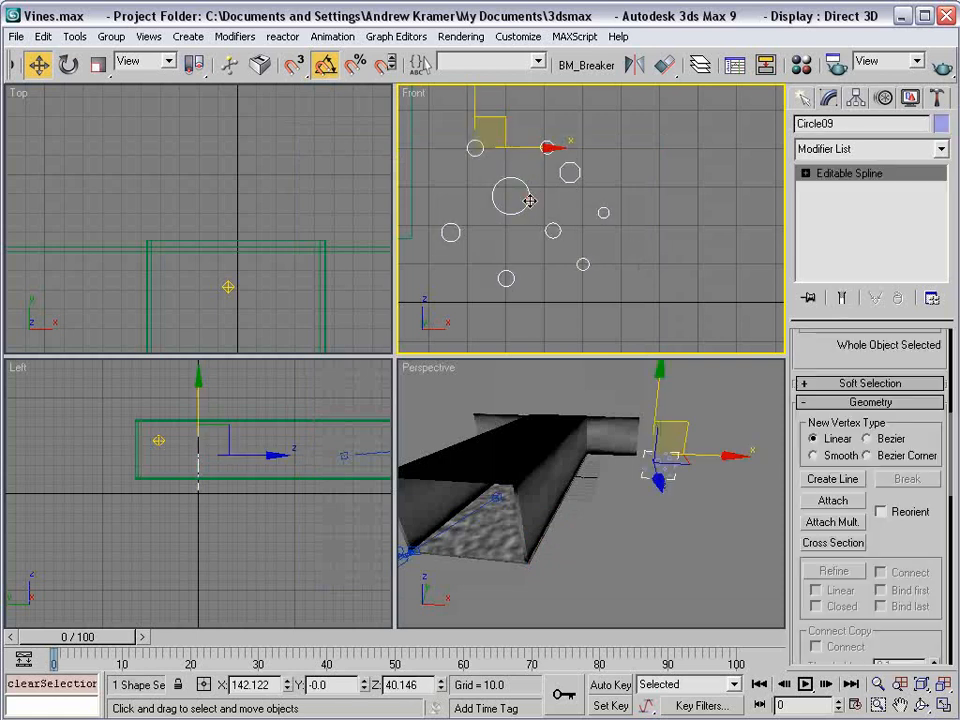
left_click_drag(523, 147, 531, 147)
scroll(900, 330, "up", 10)
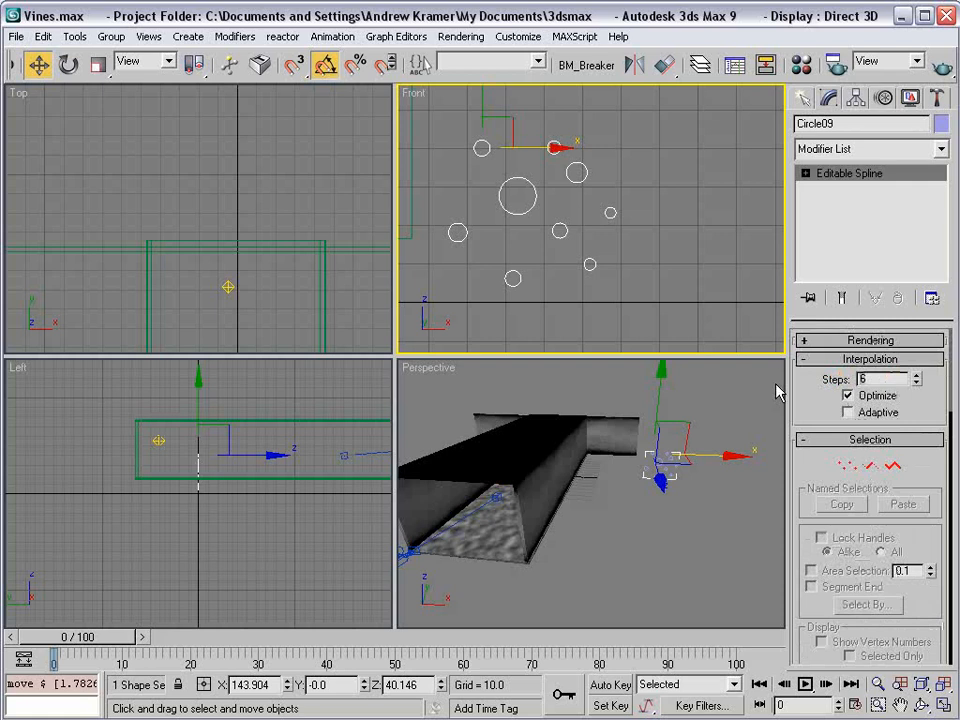
type("1")
key("Return")
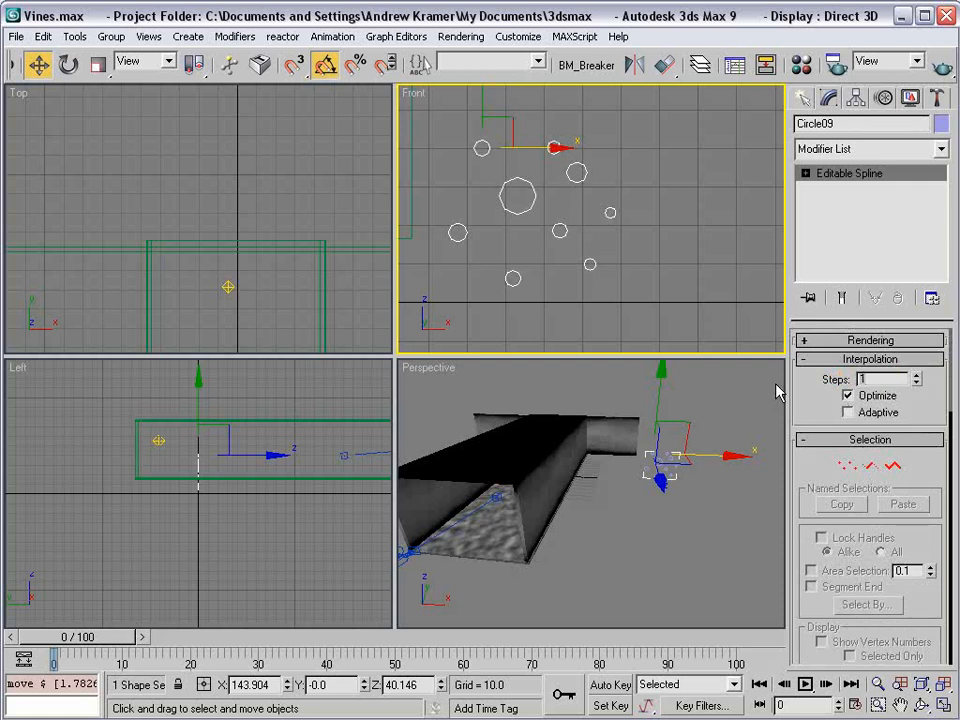
- Apply an Extrude modifier with an amount of 310 to the combined circles
left_click(826, 149)
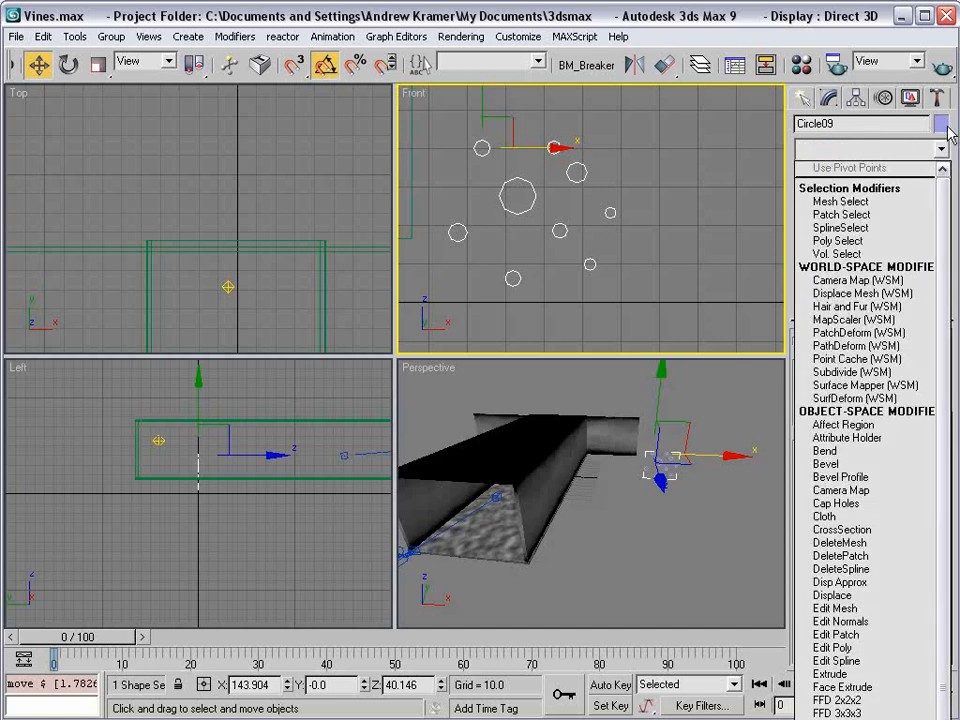
left_click_drag(955, 240, 938, 497)
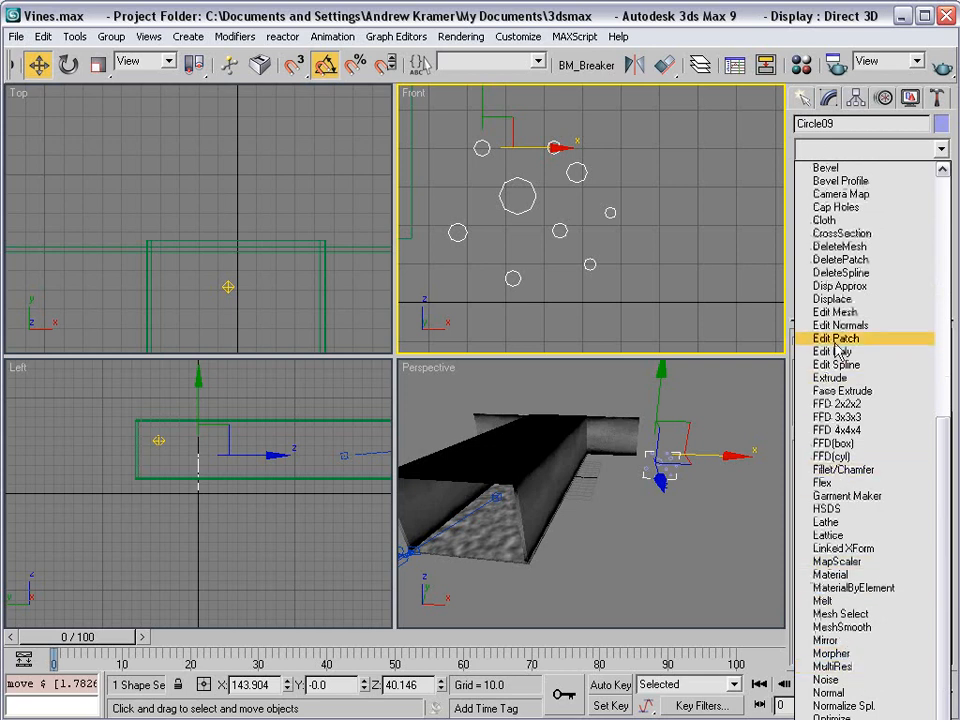
left_click(830, 378)
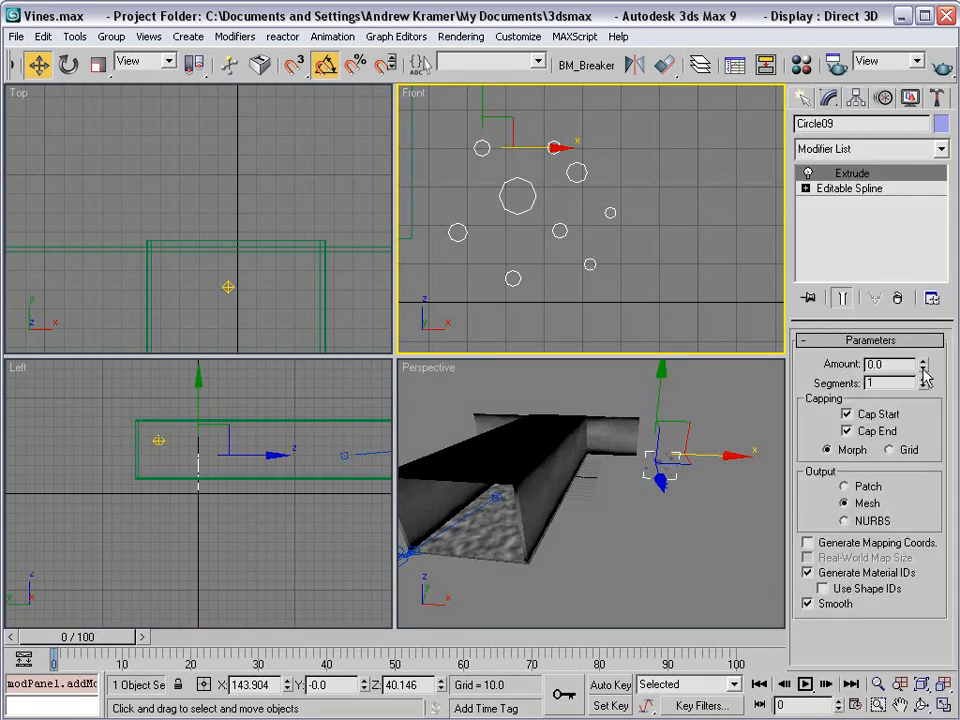
middle_click_drag(295, 276, 200, 140)
scroll(234, 236, "down", 3)
middle_click_drag(258, 278, 226, 211)
scroll(242, 164, "down", 1)
left_click_drag(924, 370, 924, 268)
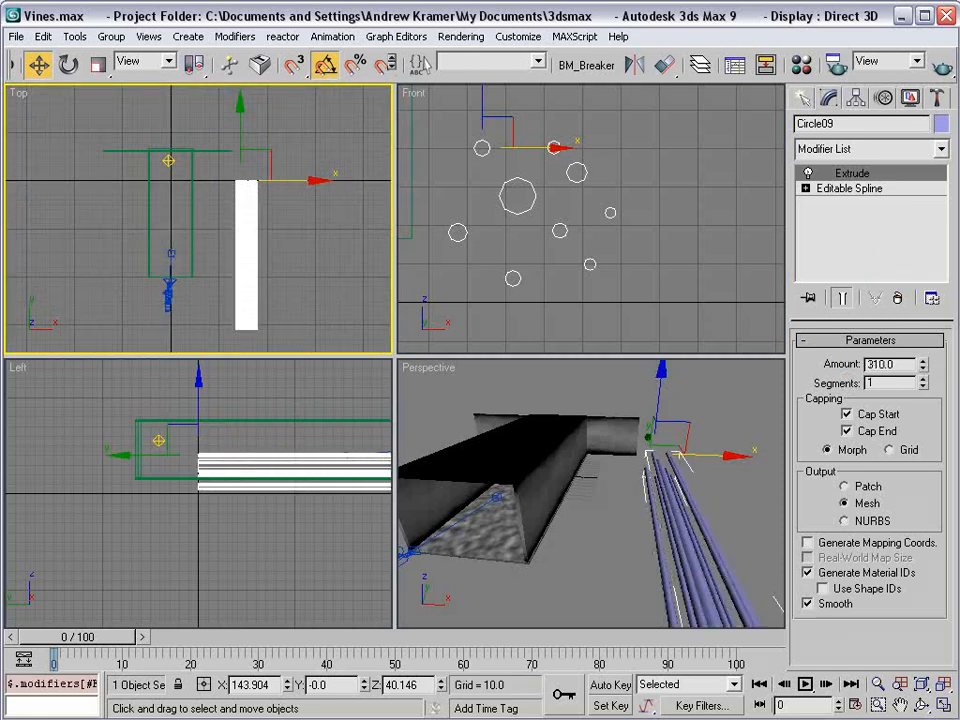
- Move the extruded tubes about 74 units along Y, just past the end wall, and set the Extrude segments to 75
left_click_drag(240, 133, 240, 99)
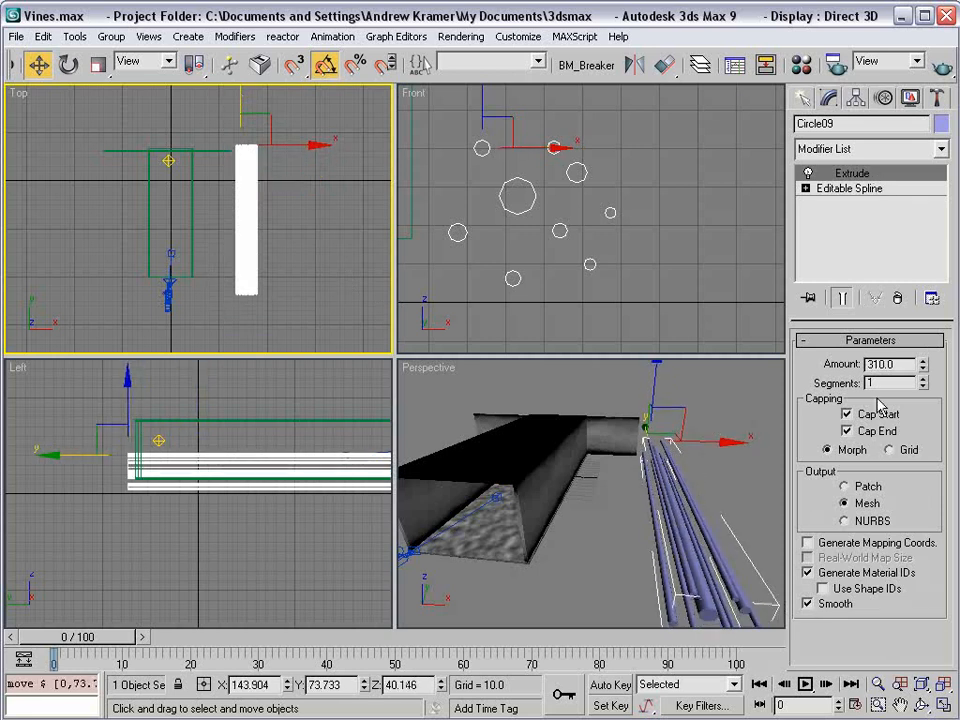
key("Return")
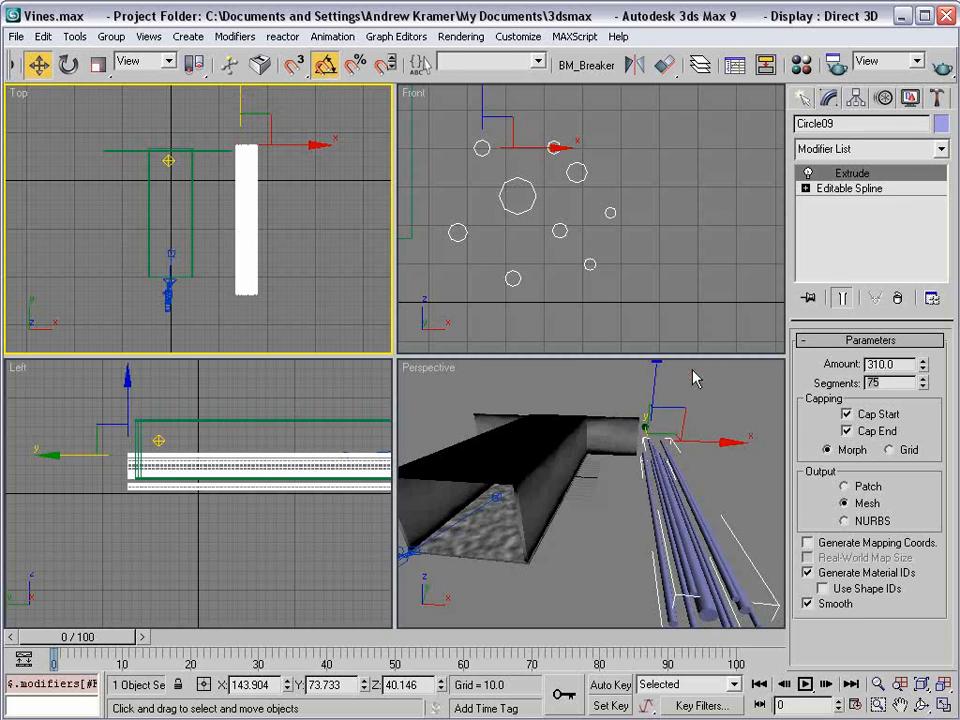
- Scale all circle segments of the base spline down uniformly to tighten the tube bundle, and return to the Extrude level and deselect
middle_click_drag(695, 378, 702, 385, "alt")
middle_click_drag(513, 197, 548, 206)
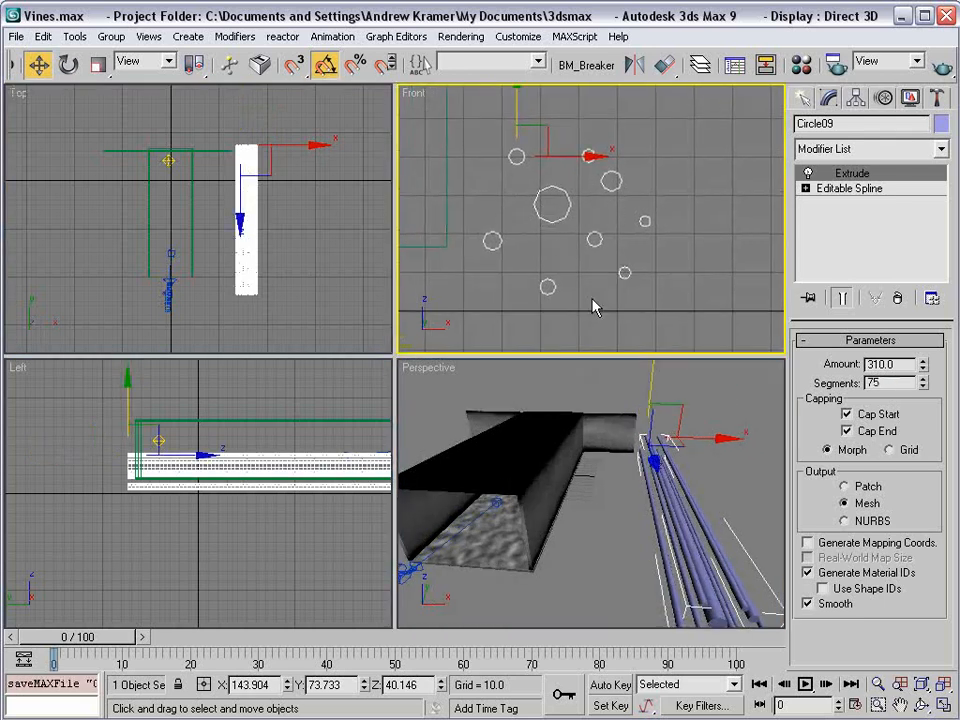
left_click(828, 190)
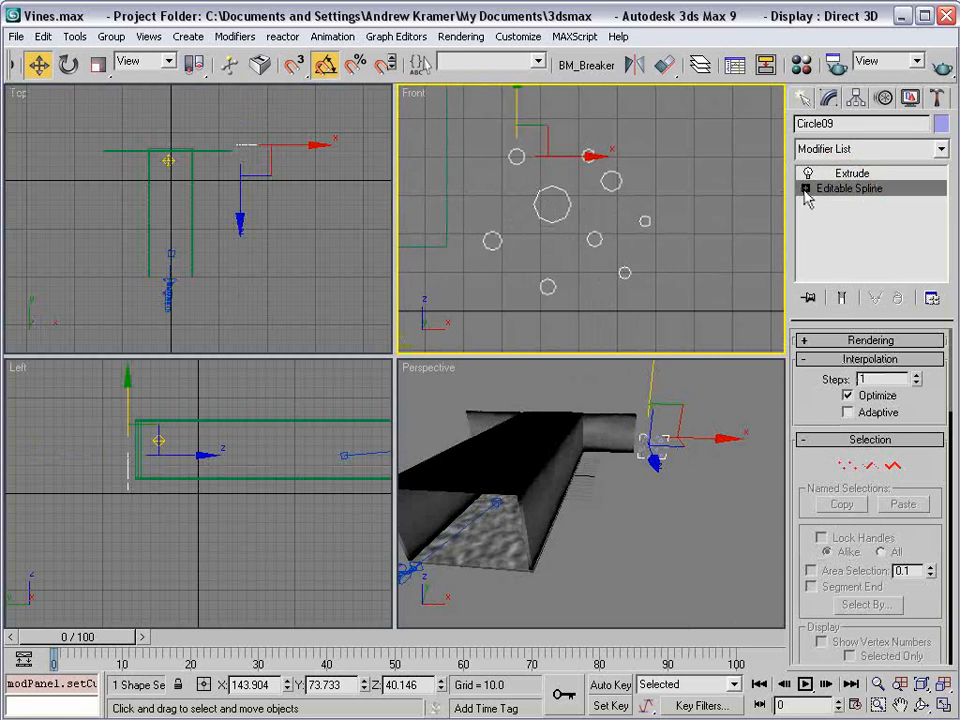
left_click(871, 466)
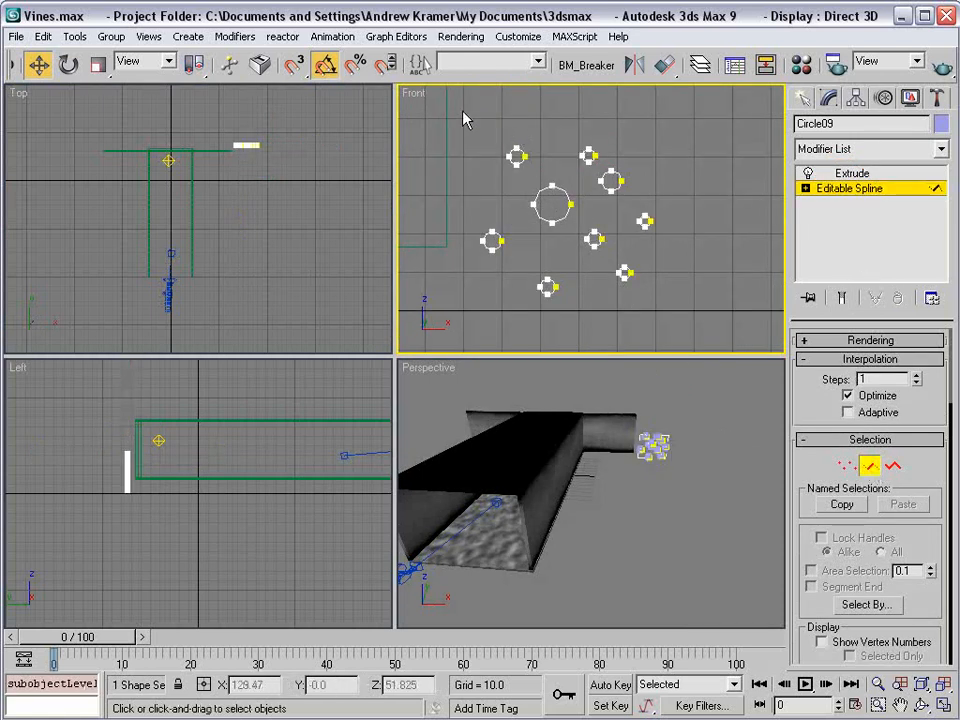
left_click_drag(459, 133, 703, 337)
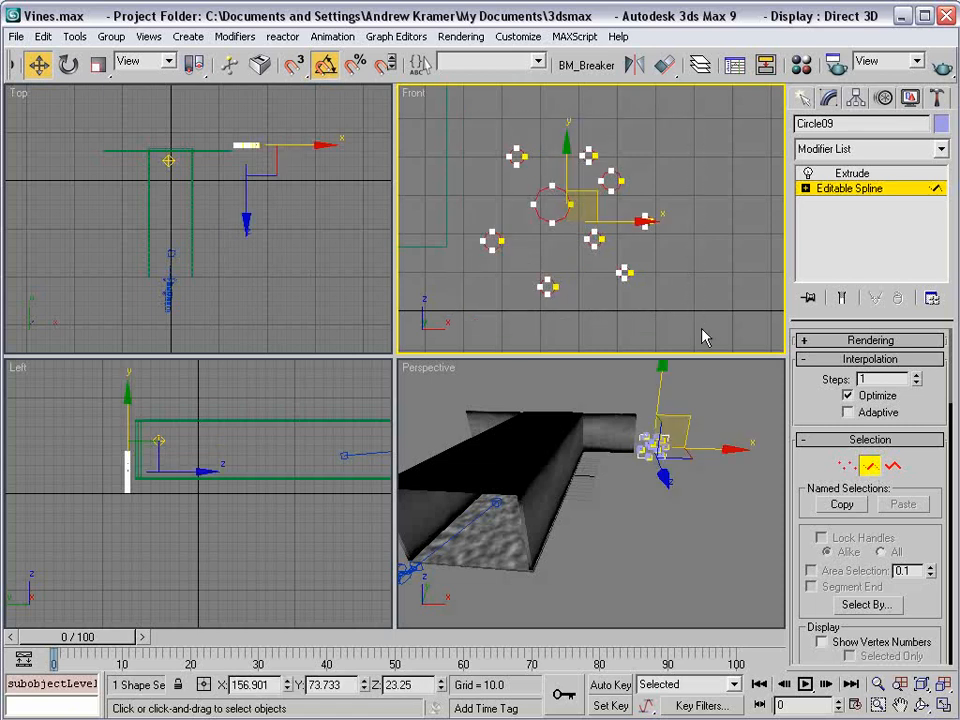
right_click(545, 221)
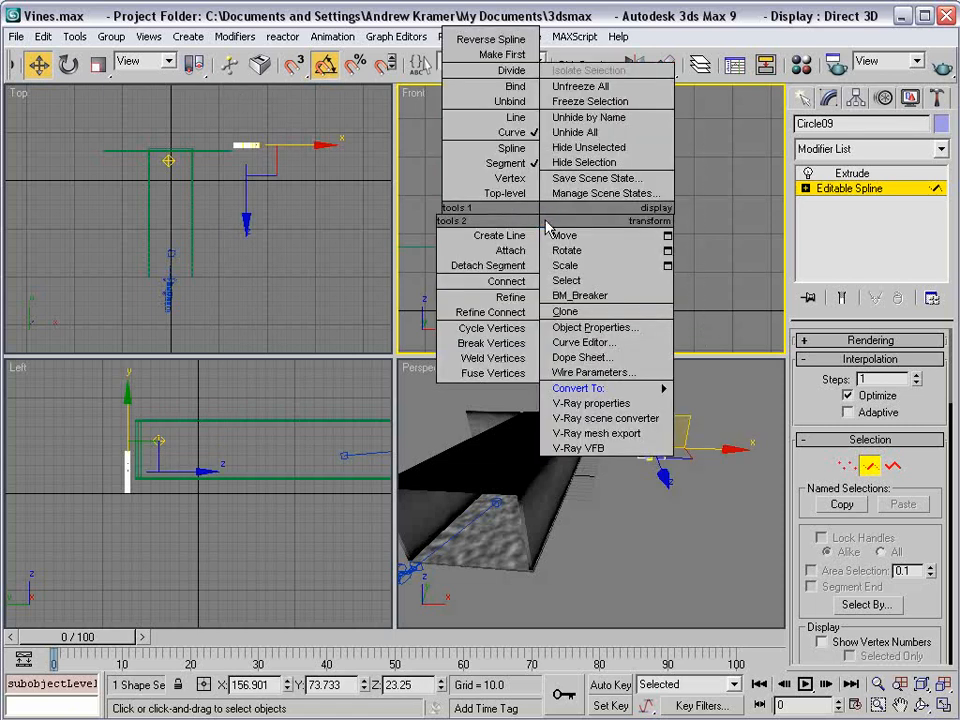
left_click(603, 267)
left_click_drag(579, 195, 531, 294)
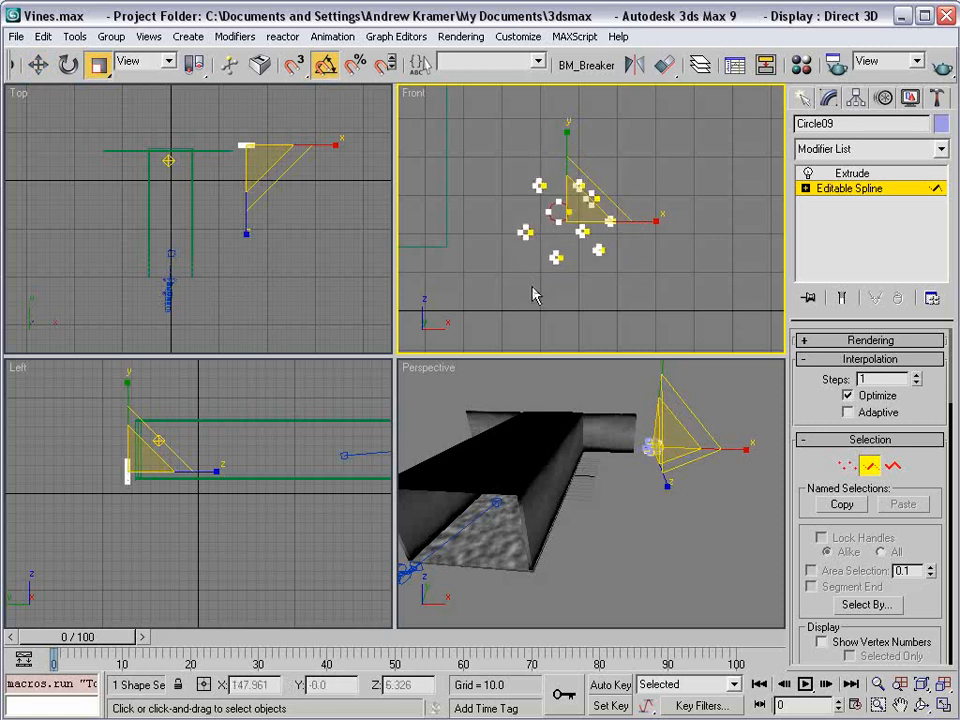
left_click(850, 174)
key("ctrl+d")
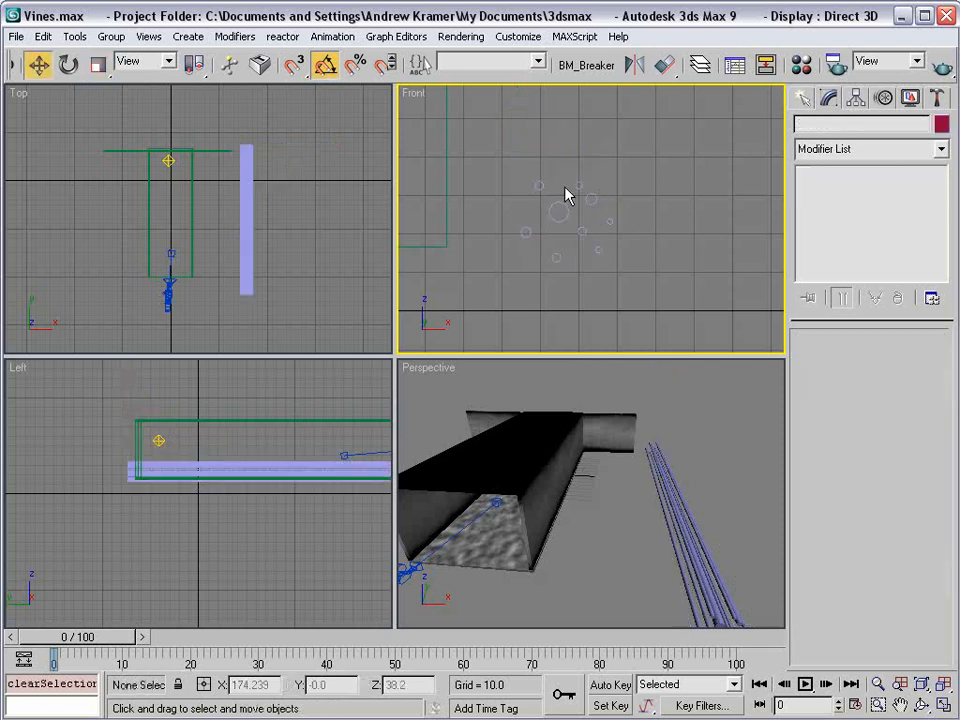
- Draw a winding five-point line in the Top view, from beside the camera through the tunnel to just past the end wall
left_click(803, 98)
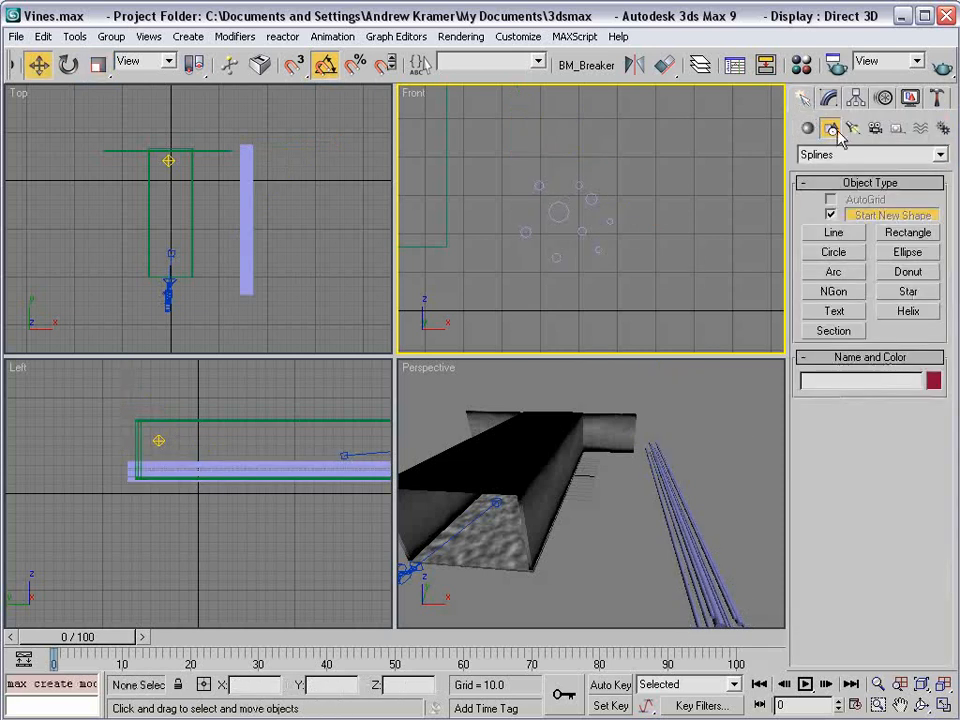
left_click(826, 236)
middle_click_drag(210, 261, 257, 253)
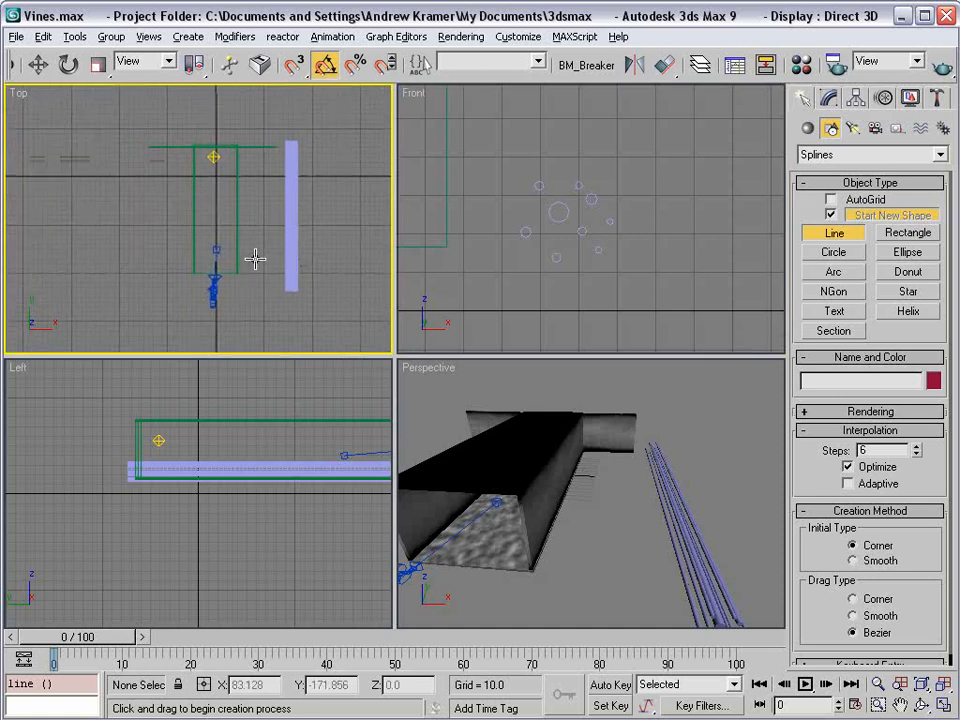
key("alt+w")
middle_click_drag(592, 372, 536, 306)
scroll(414, 257, "up", 2)
middle_click_drag(414, 220, 394, 316)
left_click(324, 543)
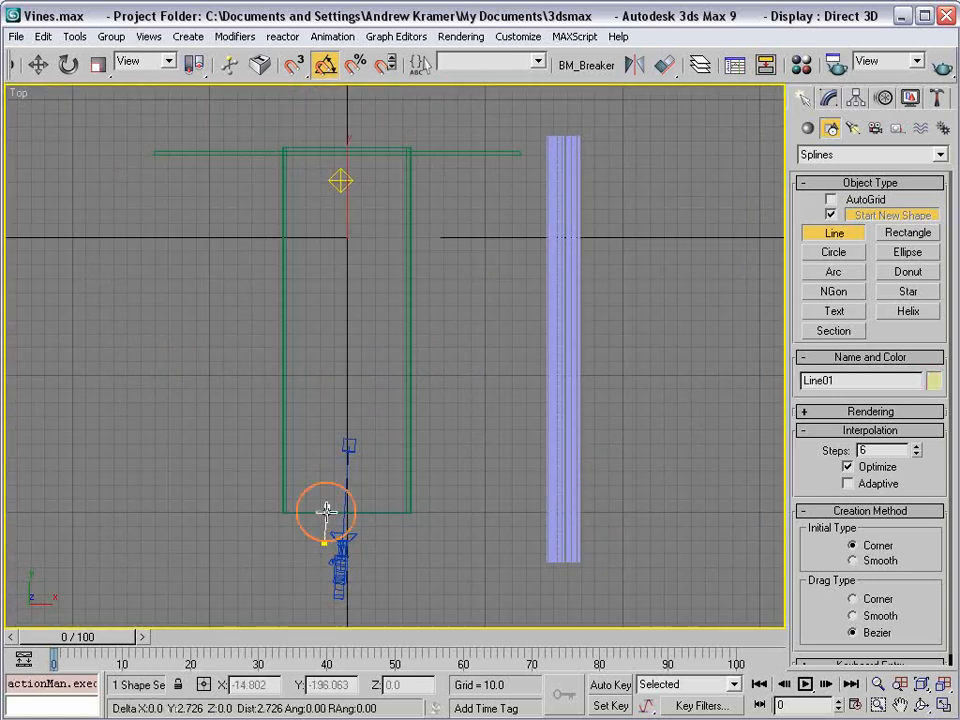
left_click(298, 396)
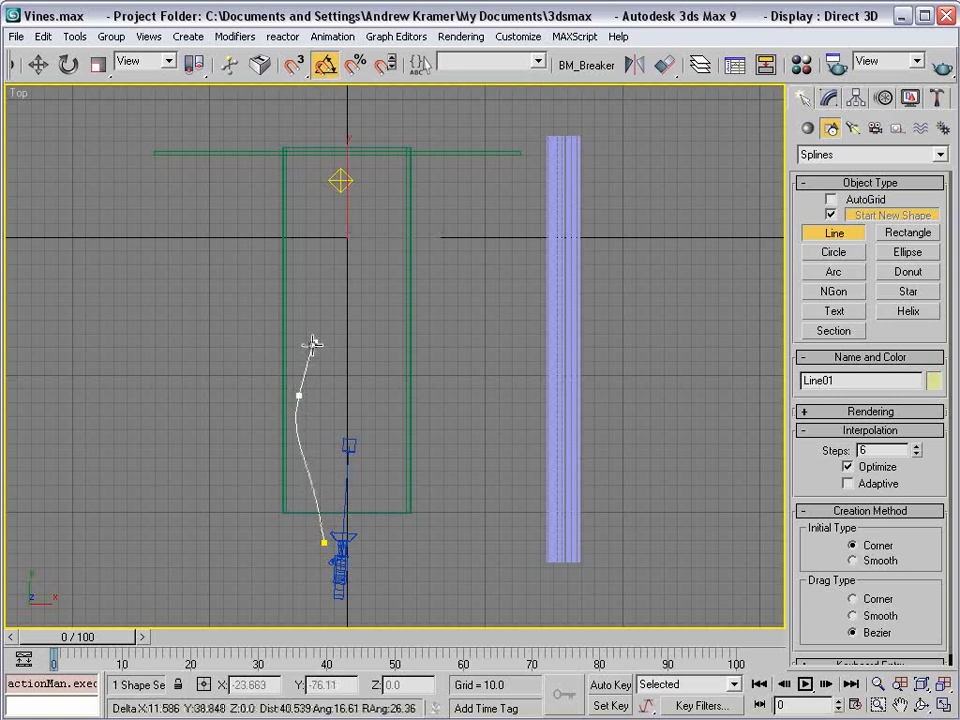
left_click(346, 277)
left_click(320, 211)
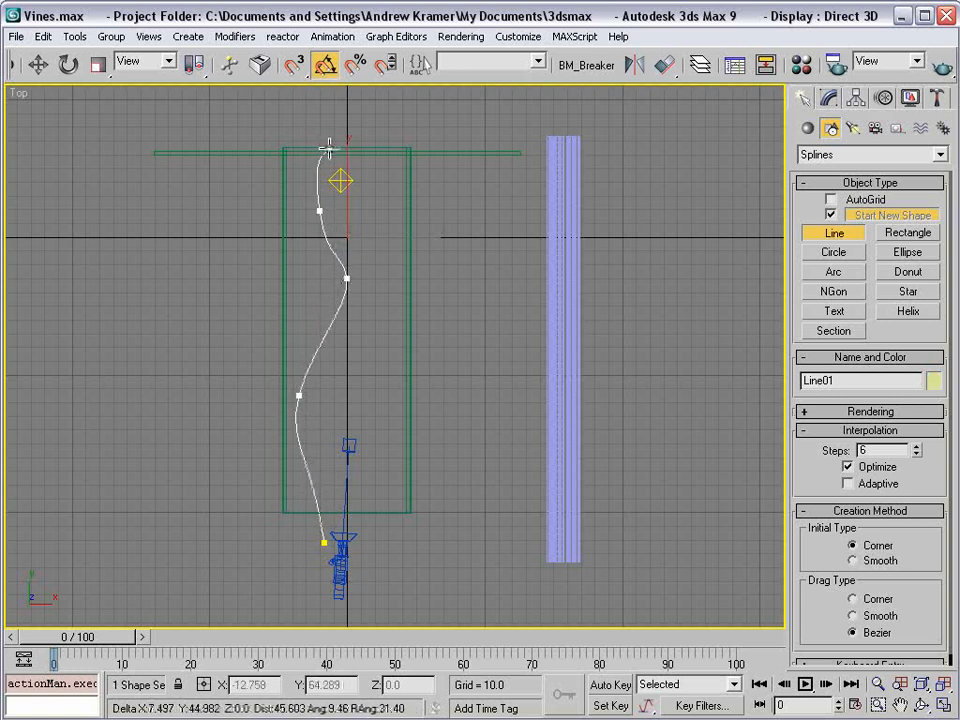
left_click(350, 133)
right_click(463, 114)
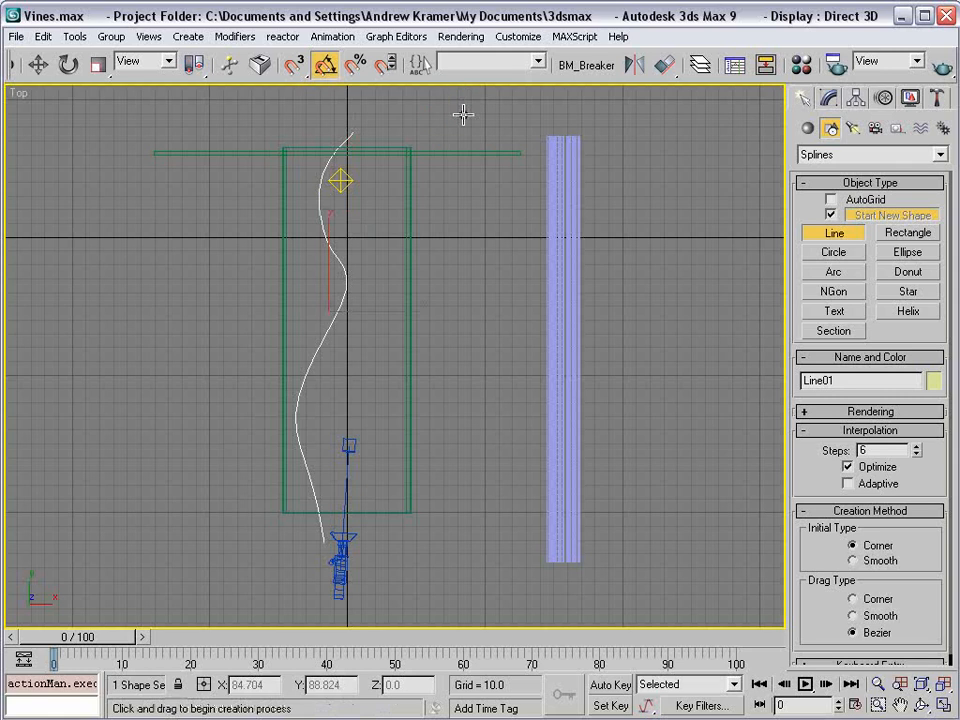
key("alt+w")
right_click(258, 243)
left_click(262, 251)
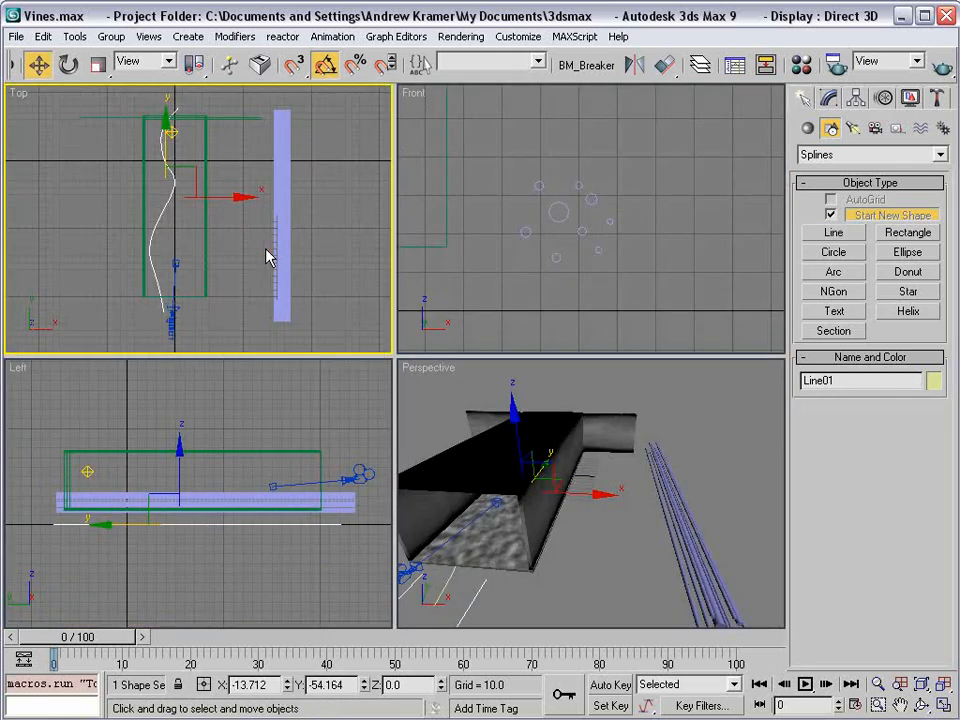
- Raise the line's second vertex into the tunnel in the Left view and pull its far-end vertex above the ceiling and slightly inward
left_click(165, 212)
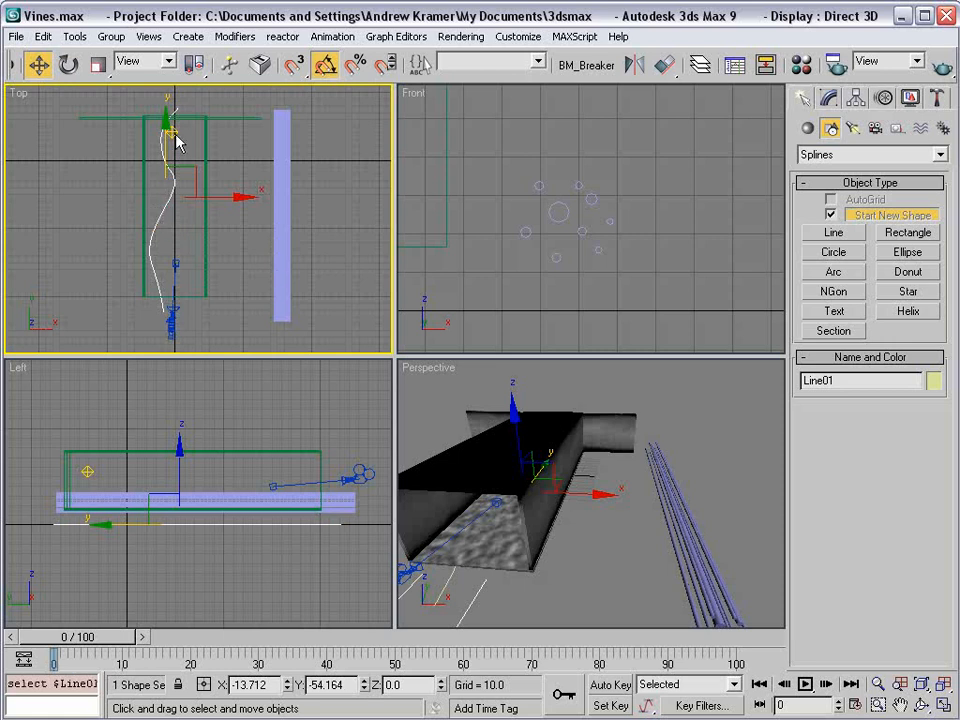
left_click(828, 97)
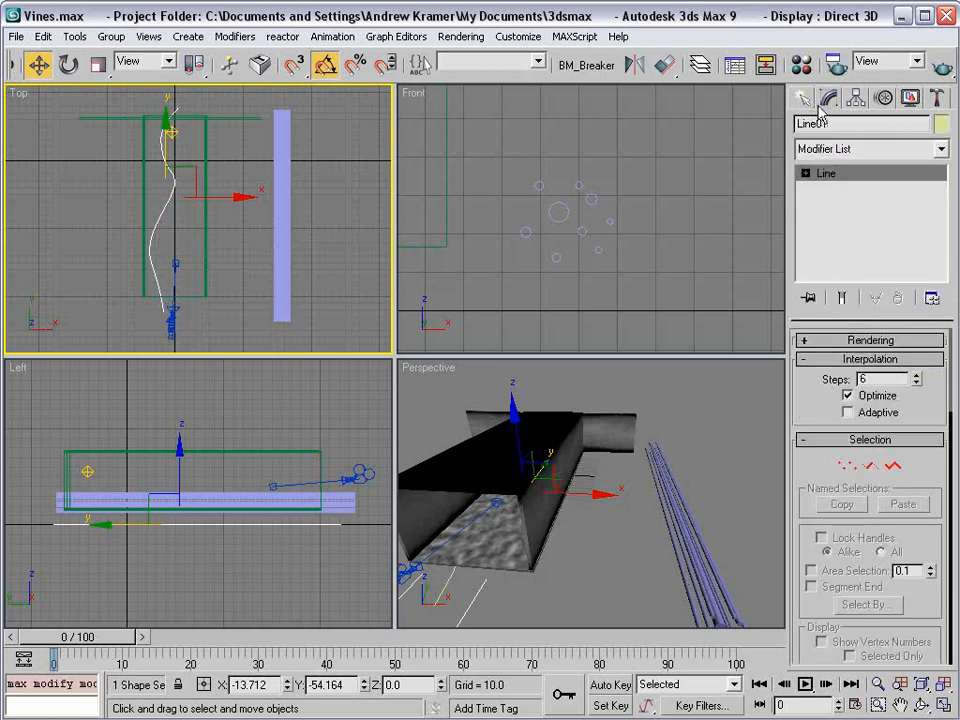
left_click(846, 466)
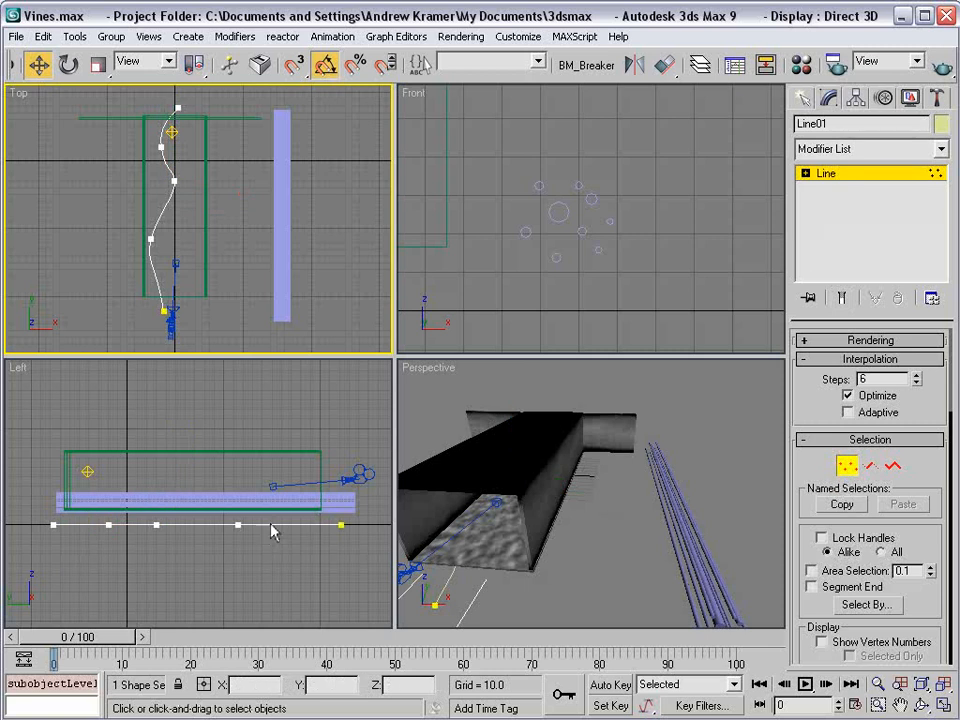
left_click(238, 524)
left_click_drag(238, 524, 236, 442)
left_click_drag(135, 495, 87, 566)
left_click_drag(109, 477, 57, 373)
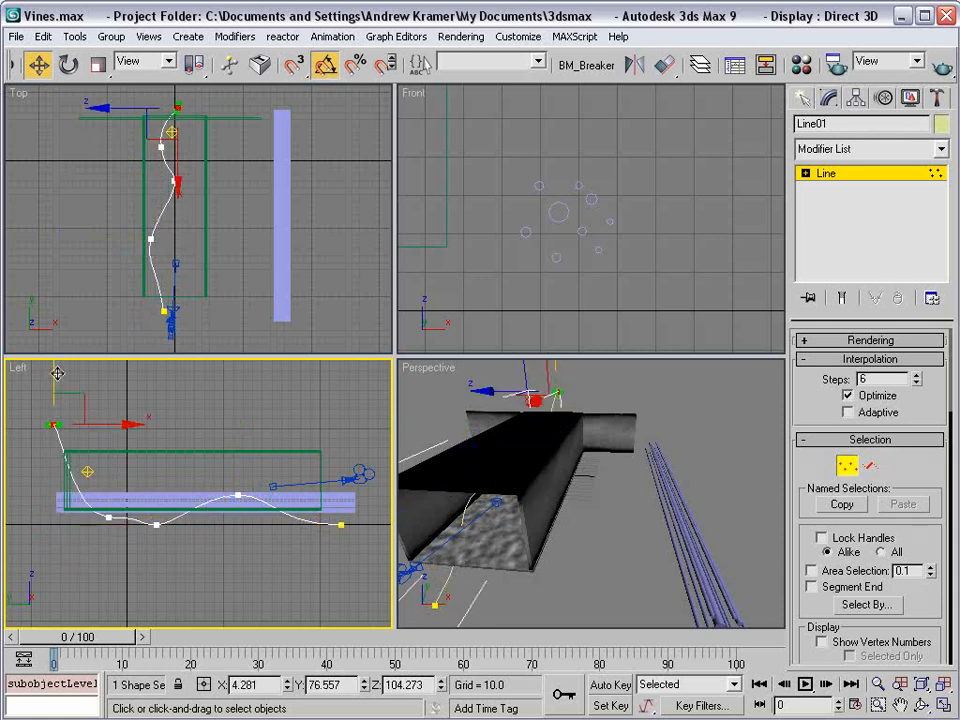
left_click_drag(97, 421, 125, 421)
left_click_drag(77, 500, 213, 523)
- Raise the line's camera-end vertex to camera height and adjust its inner vertices into gentle waves above the tunnel floor
left_click(341, 524)
left_click_drag(343, 482, 337, 429)
left_click(238, 496)
mouse_move(238, 443)
left_mouse_down()
mouse_move(237, 467)
mouse_move(238, 450)
left_mouse_up()
left_click(170, 525)
left_click_drag(170, 479, 172, 437)
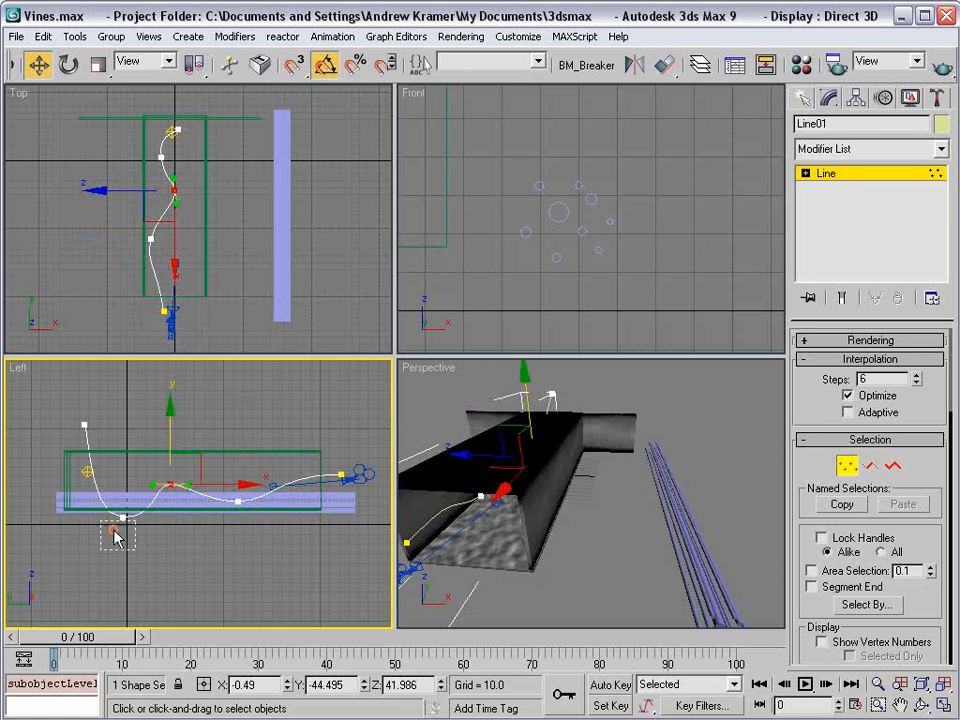
left_click(123, 517)
left_click_drag(124, 474, 124, 460)
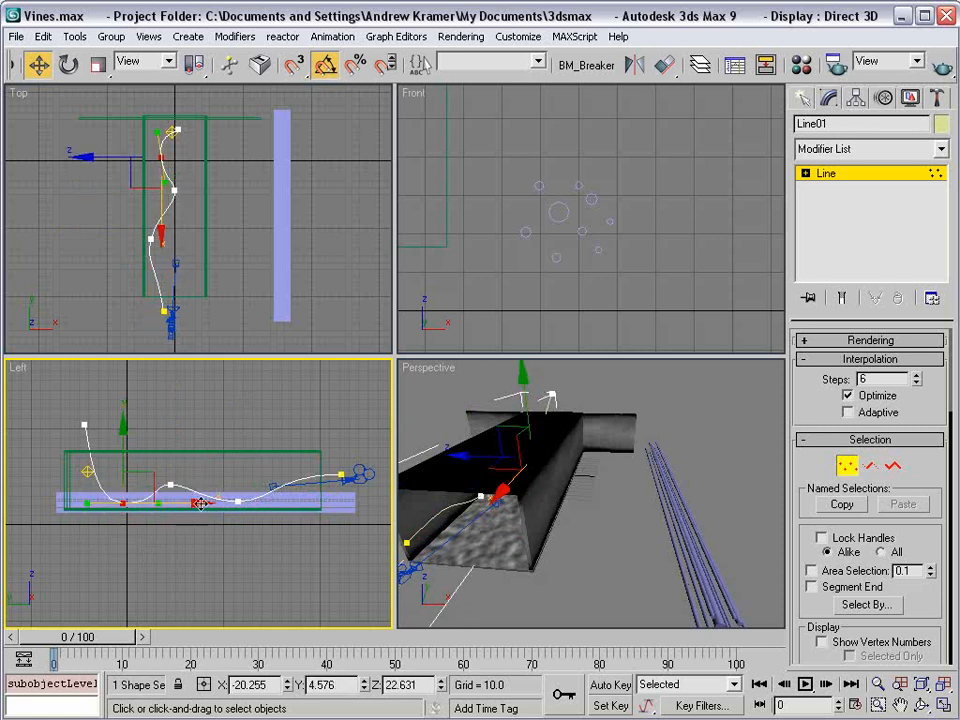
left_click(170, 485)
left_click_drag(203, 485, 211, 485)
- Convert all of the line's vertices to Smooth, widen its middle bend toward the tunnel wall, and leave vertex editing
left_click_drag(79, 397, 356, 561)
right_click(88, 422)
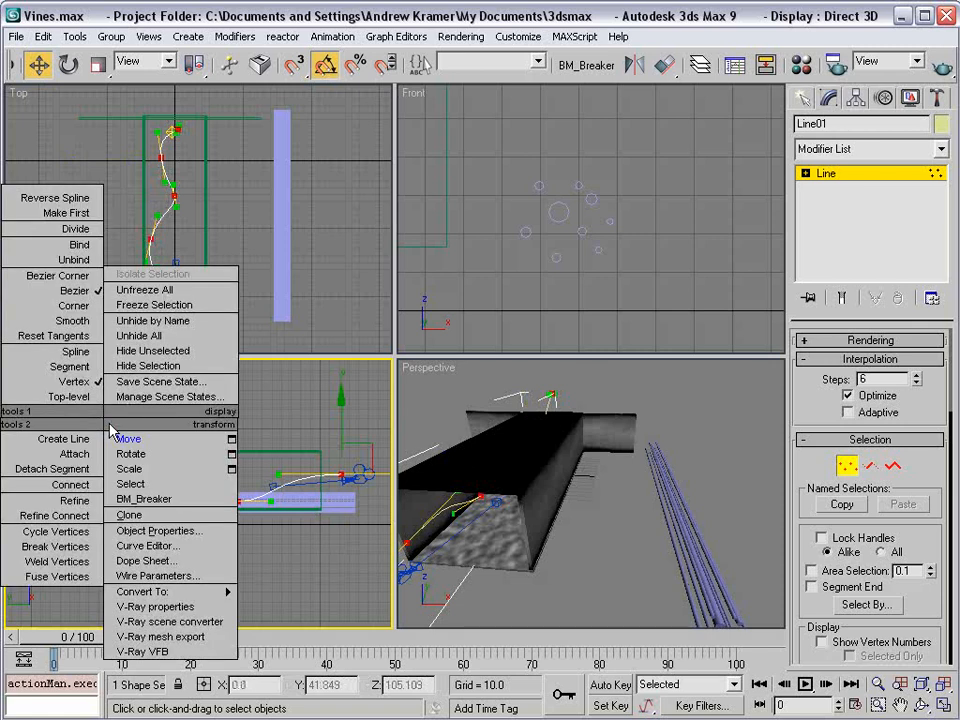
left_click(60, 321)
middle_click_drag(490, 470, 523, 509, "alt")
scroll(523, 509, "down", 2)
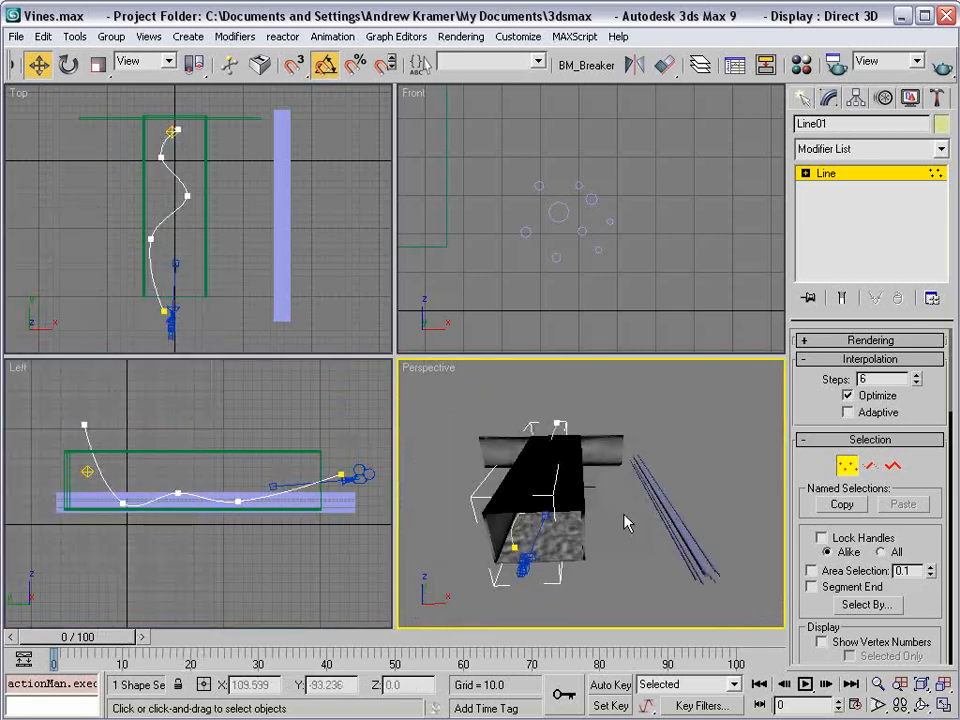
left_click(847, 465)
- Apply a PathDeform (WSM) modifier to the extruded tubes with the winding line as path, and move the tubes onto it
left_click(668, 490)
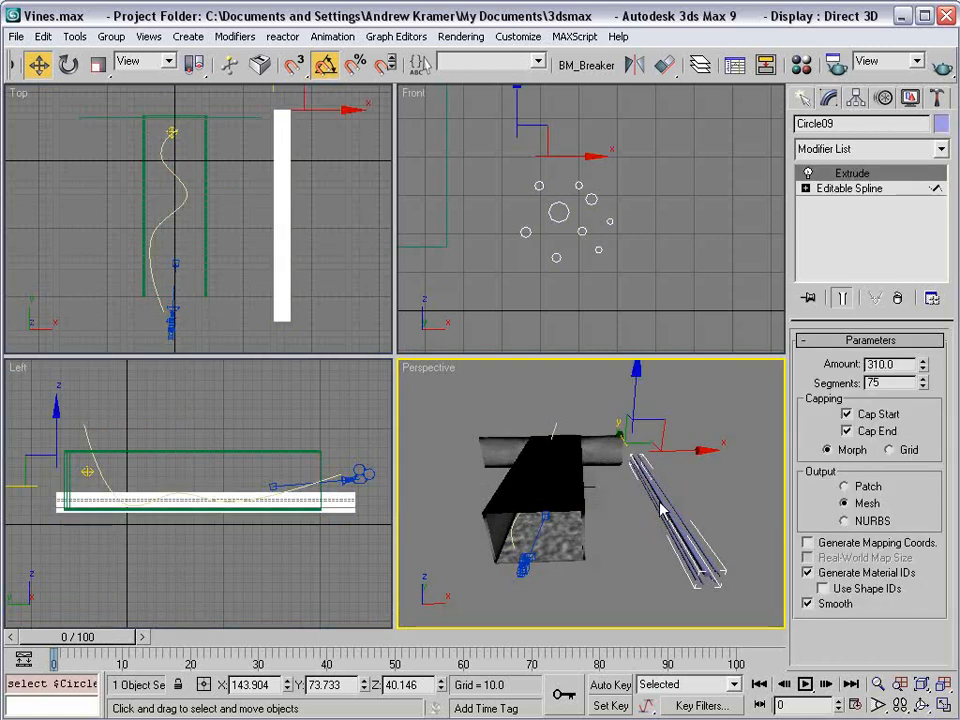
middle_click_drag(668, 490, 590, 450, "alt")
left_click(826, 150)
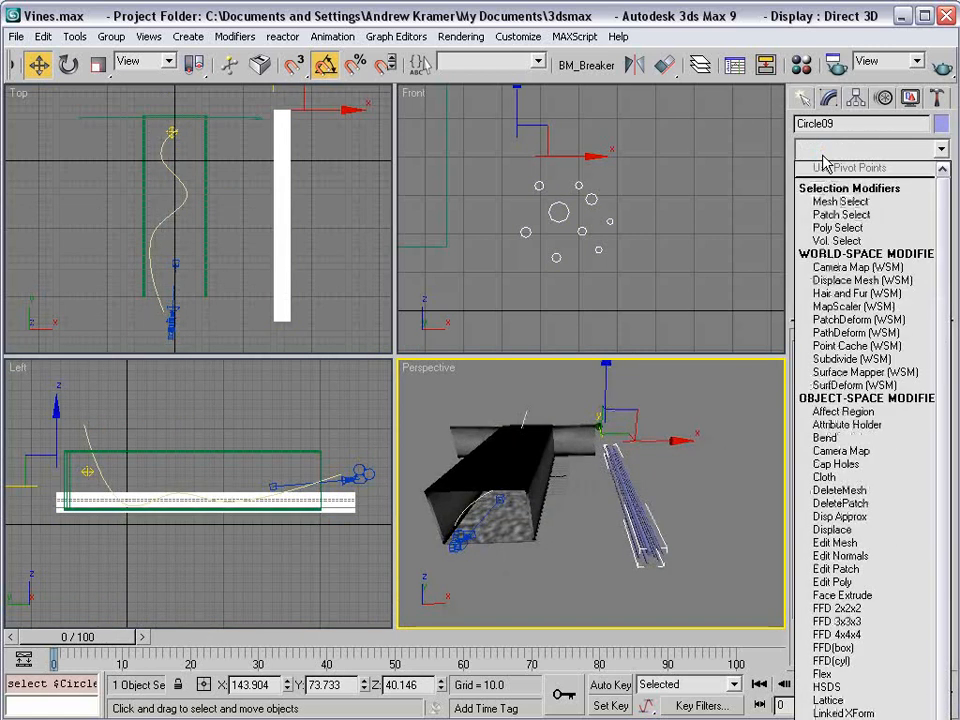
left_click(870, 332)
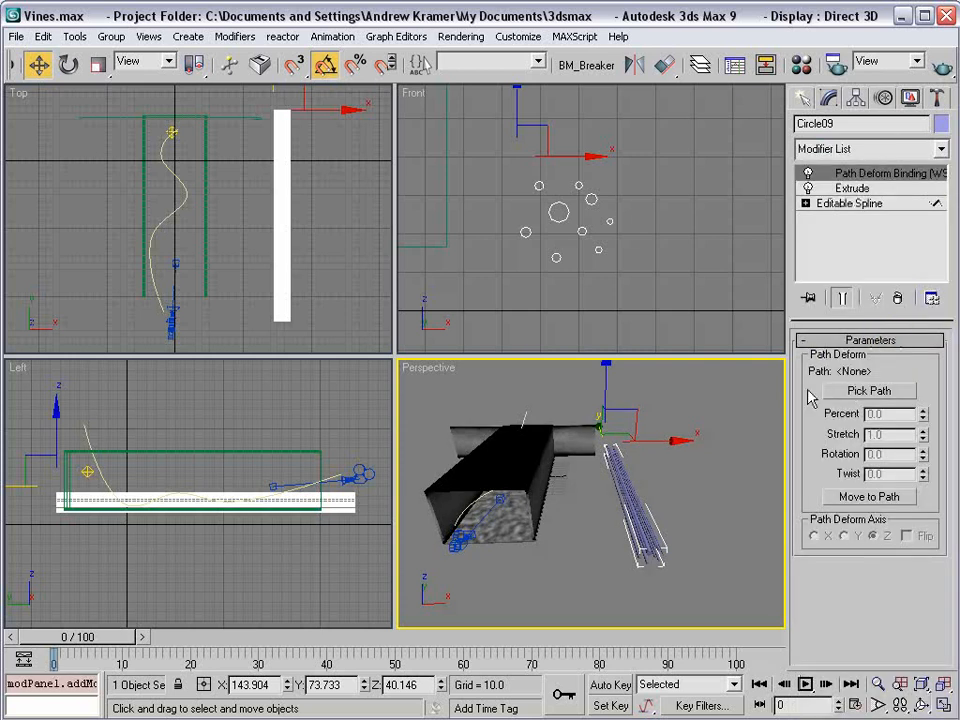
left_click(862, 391)
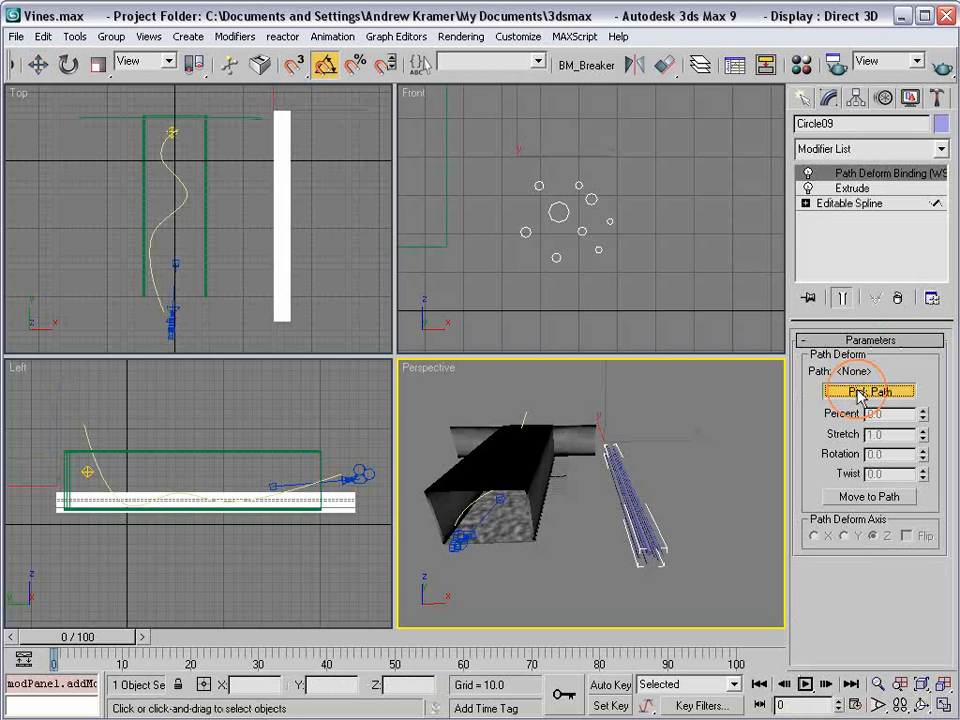
left_click(160, 228)
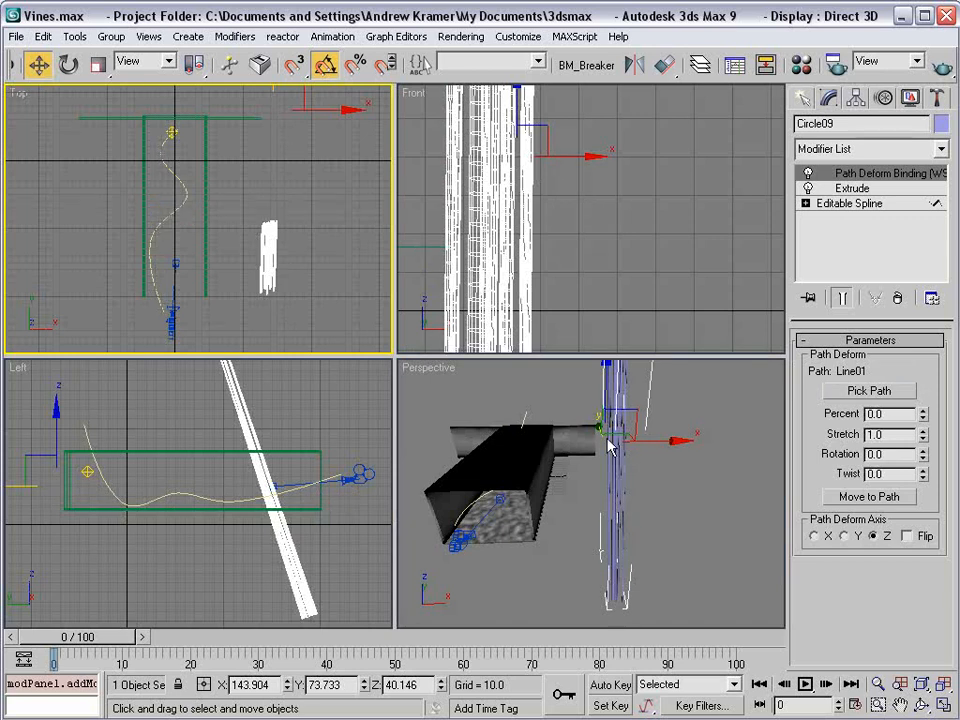
left_click(872, 498)
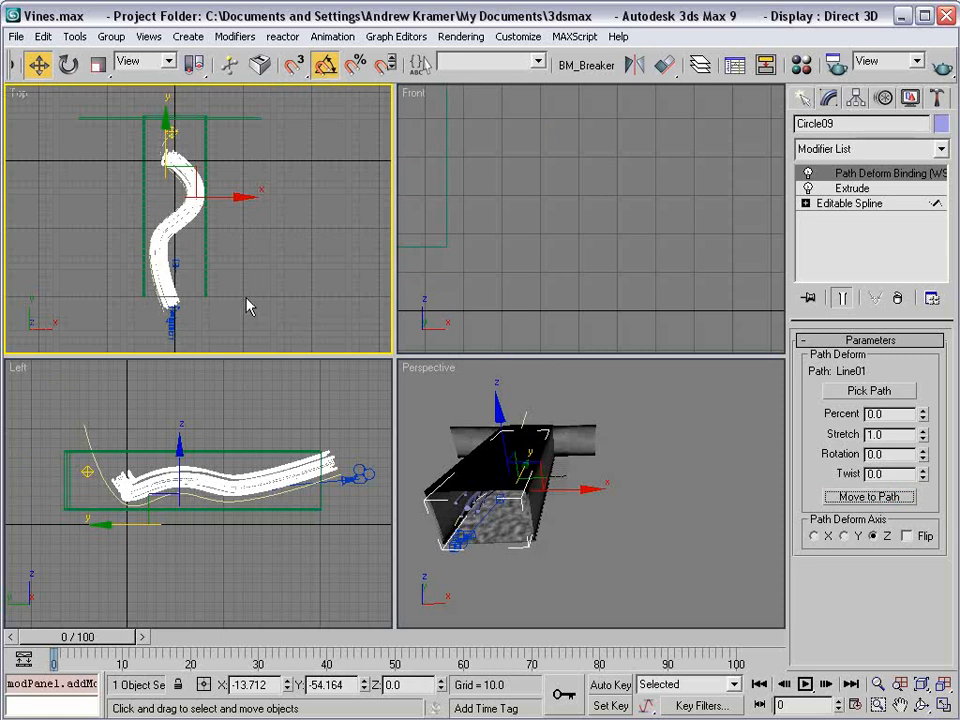
middle_click_drag(519, 454, 595, 505, "alt")
scroll(514, 492, "up", 5)
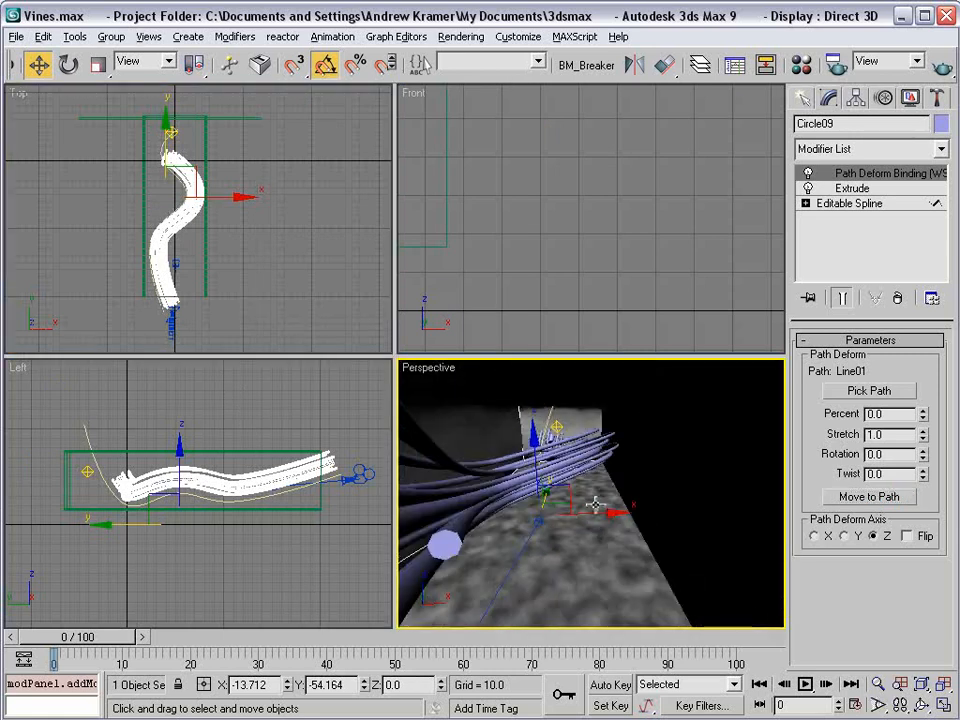
- Slide the tubes along the path by setting the PathDeform Percent to -0.5
right_click(598, 268)
right_click(596, 264)
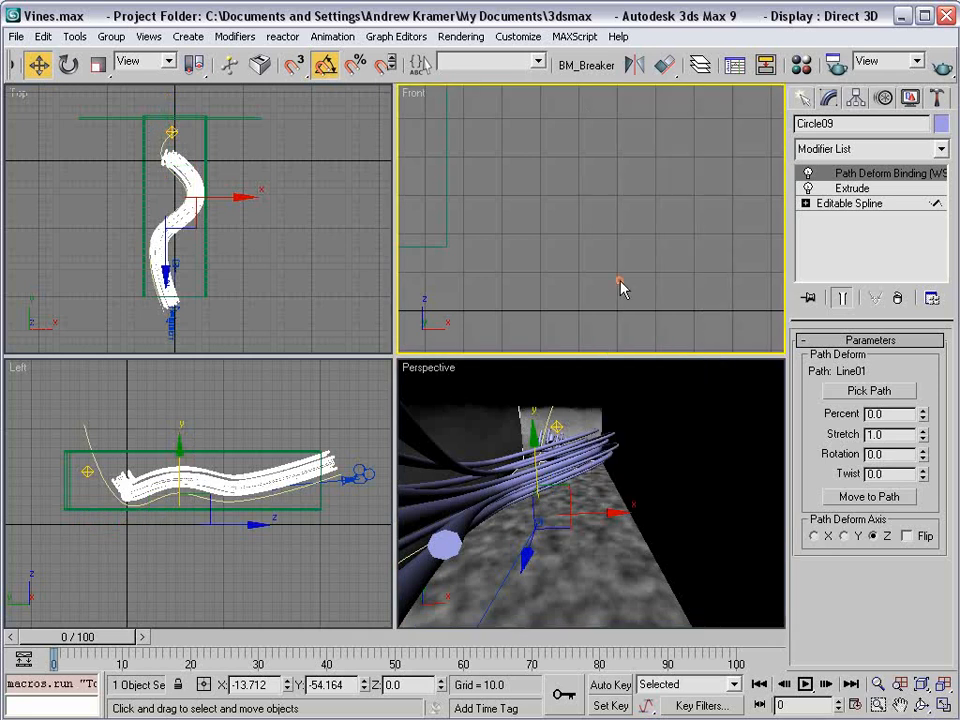
scroll(336, 414, "down", 2)
left_click(334, 415)
left_click(277, 476)
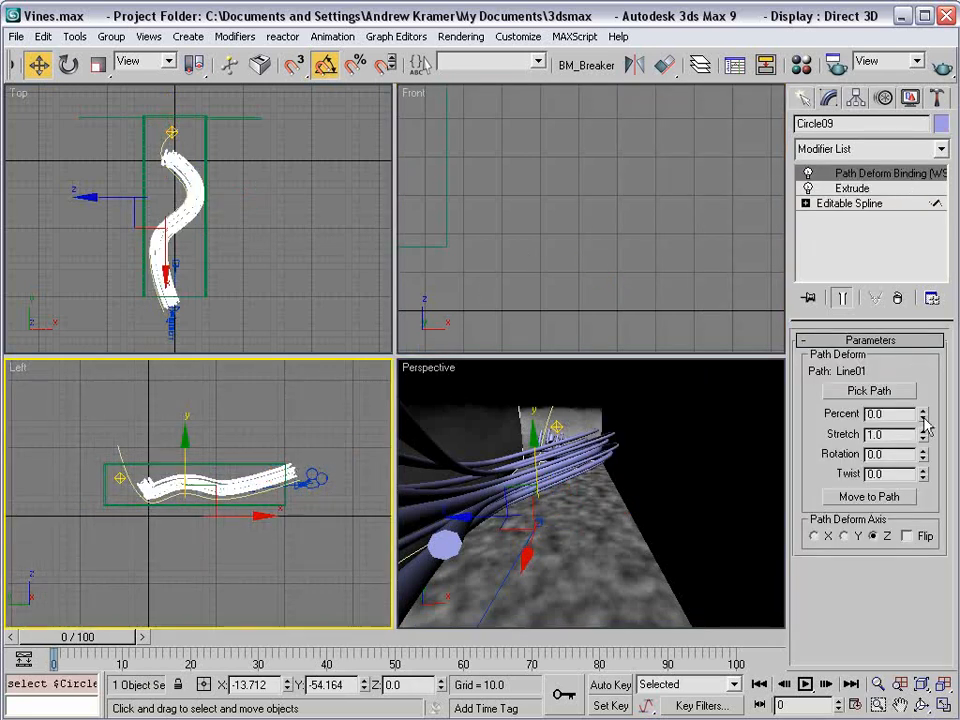
left_click_drag(922, 414, 897, 422)
left_click_drag(897, 422, 897, 415)
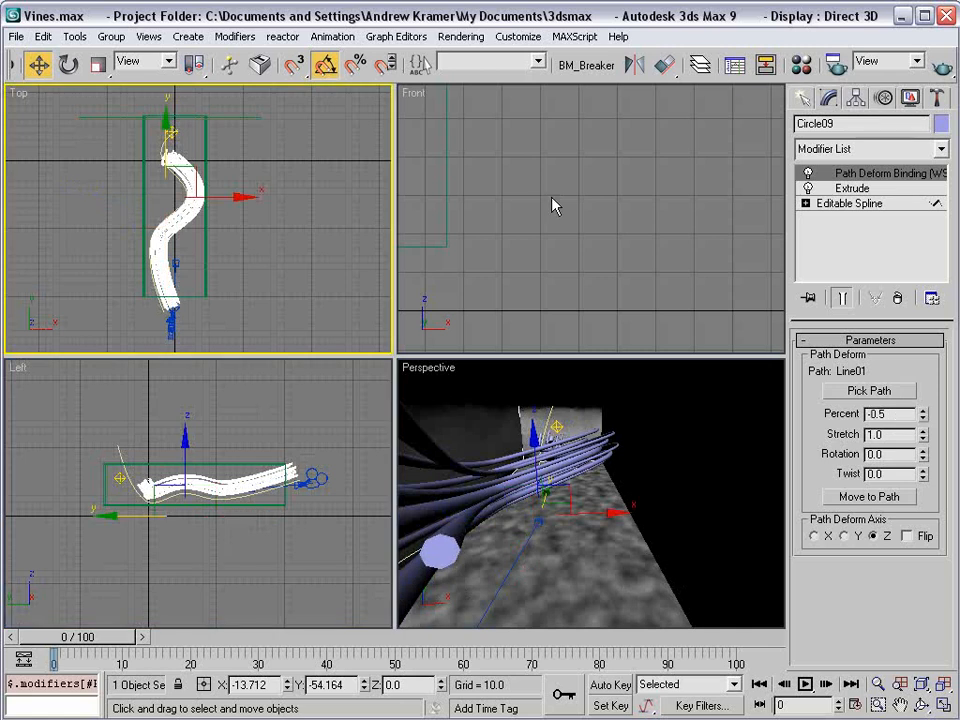
- Lower the path line's second vertex below the tunnel floor and extend its camera-end vertex farther out behind the camera
left_click(125, 459)
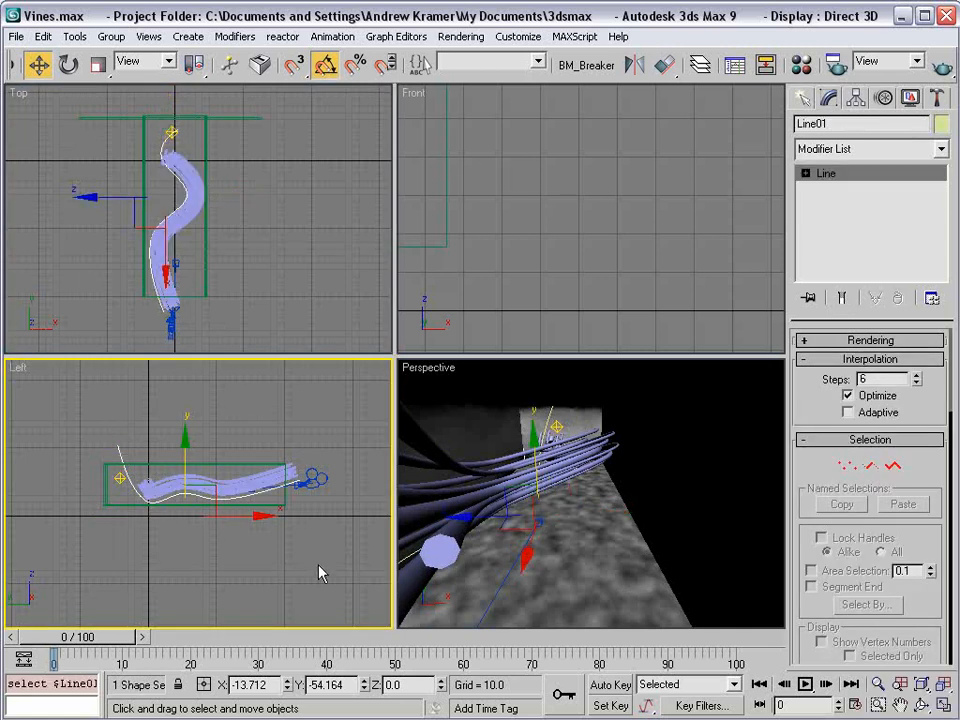
left_click(846, 465)
left_click(227, 497)
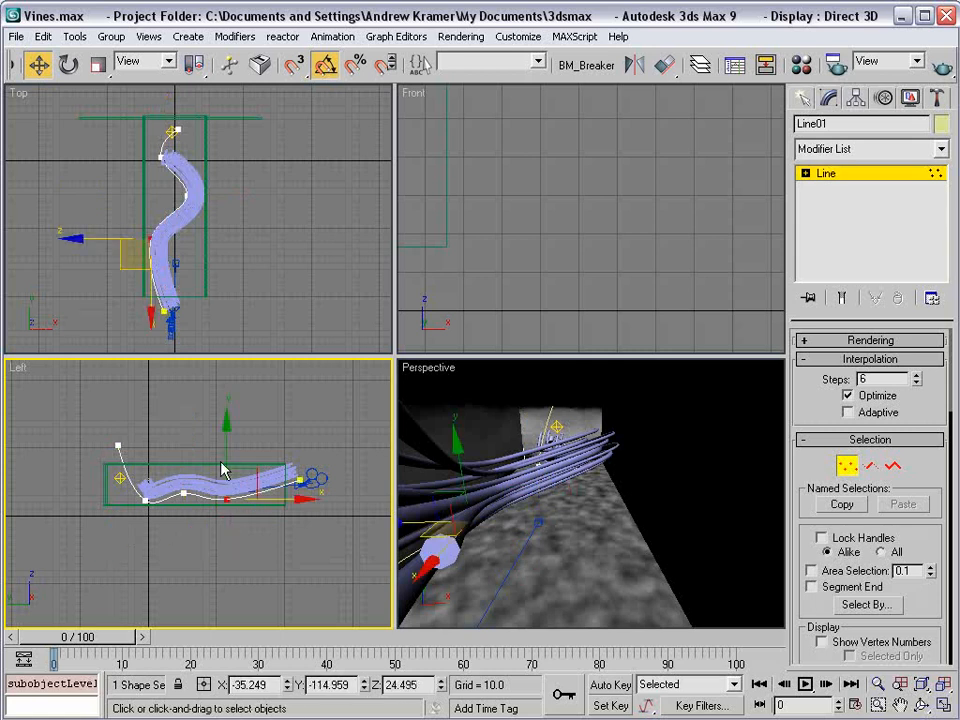
mouse_move(223, 457)
left_mouse_down()
mouse_move(224, 430)
mouse_move(225, 488)
mouse_move(226, 477)
left_mouse_up()
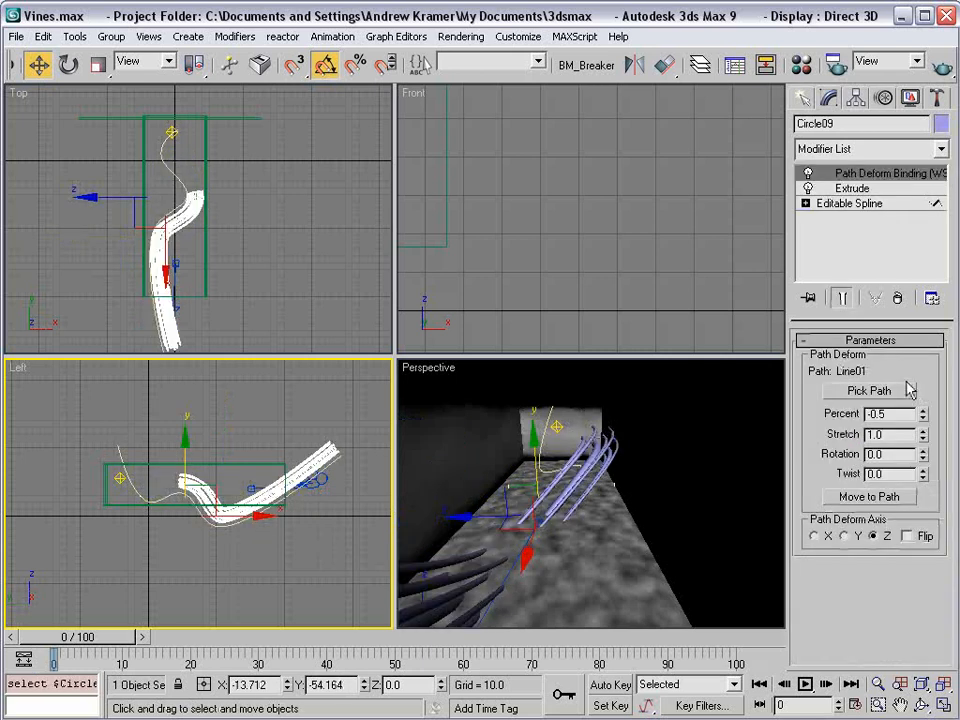
- Lengthen the tubes with an Extrude amount of 365 and a PathDeform Stretch of 1.41, and twist the bundle around the path
left_click(852, 188)
left_click_drag(923, 364, 902, 256)
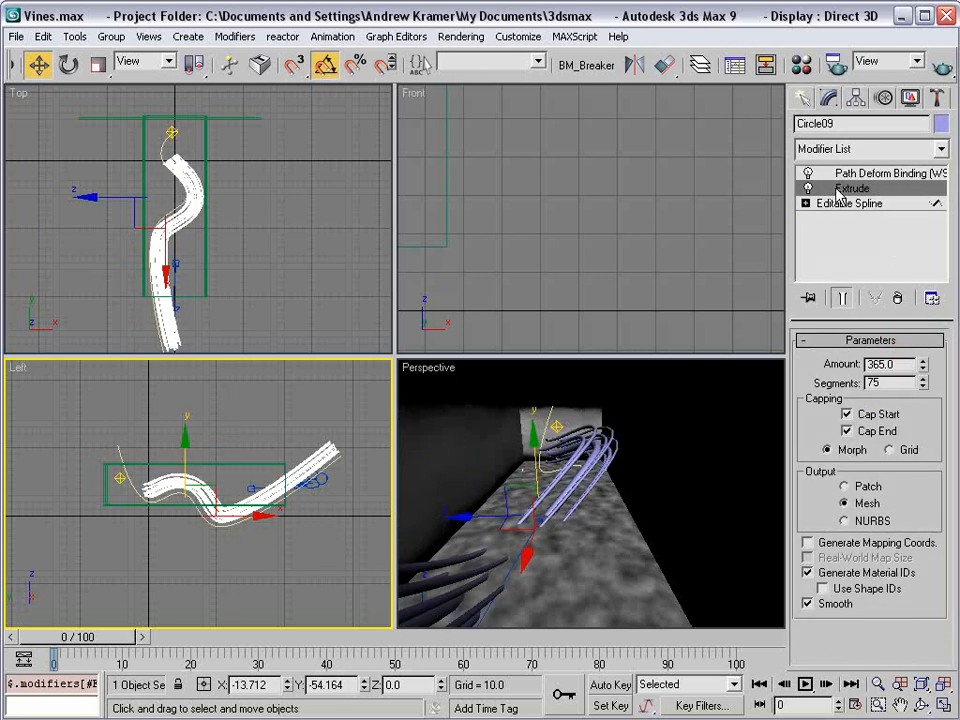
left_click(873, 173)
left_click_drag(922, 433, 921, 393)
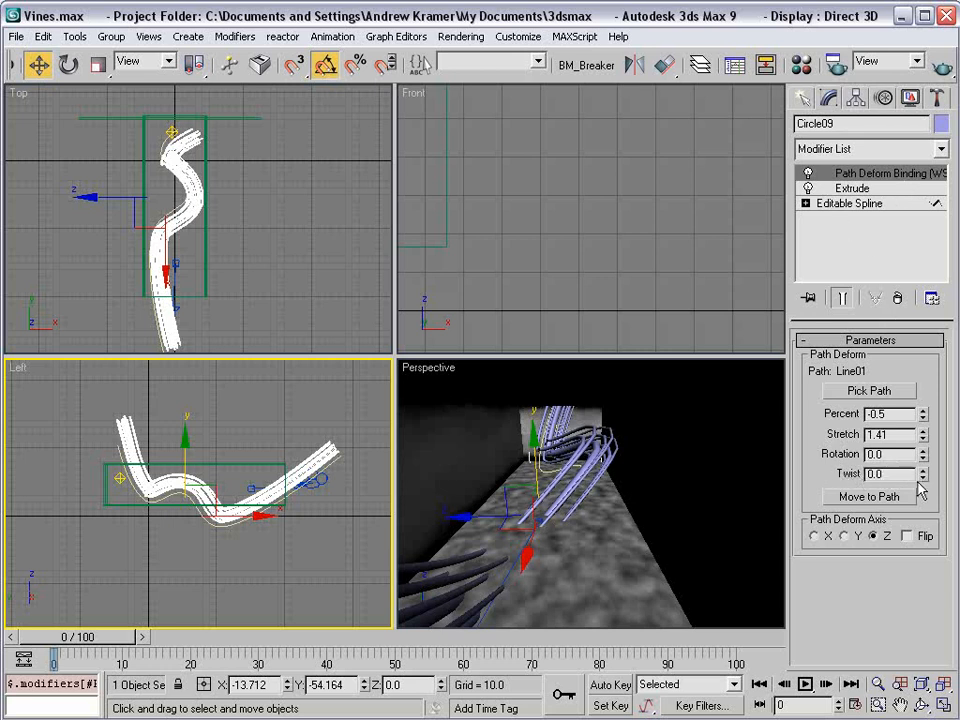
left_click_drag(922, 478, 833, 294)
- Raise the path line's second vertex back to a Z of about 22, just above the tunnel floor
left_click(259, 536)
left_click(240, 518)
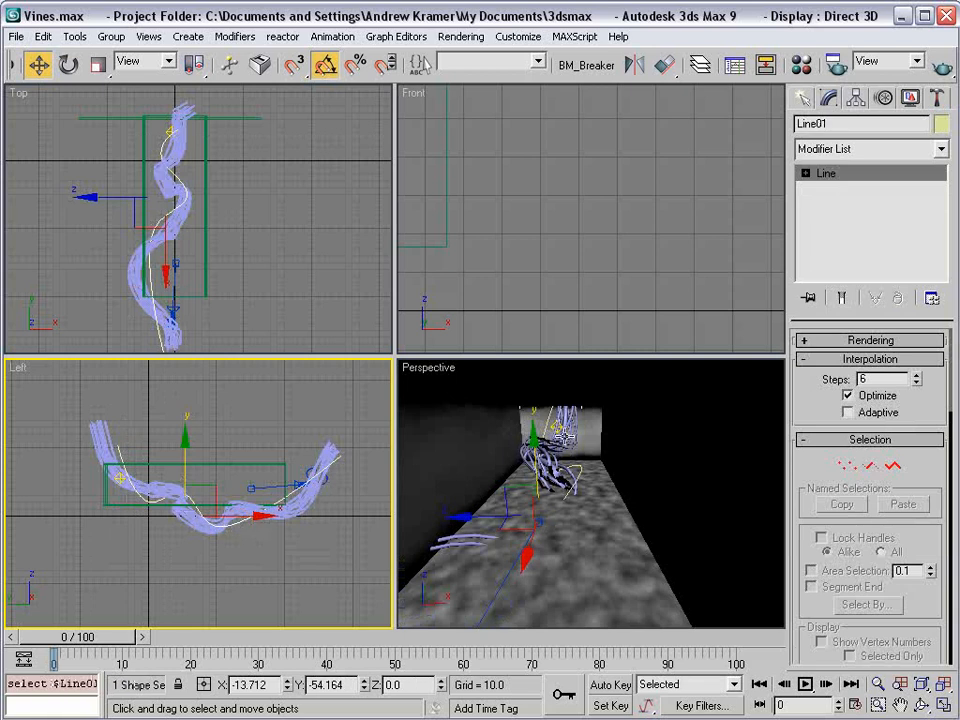
left_click(847, 465)
left_click_drag(261, 561, 212, 508)
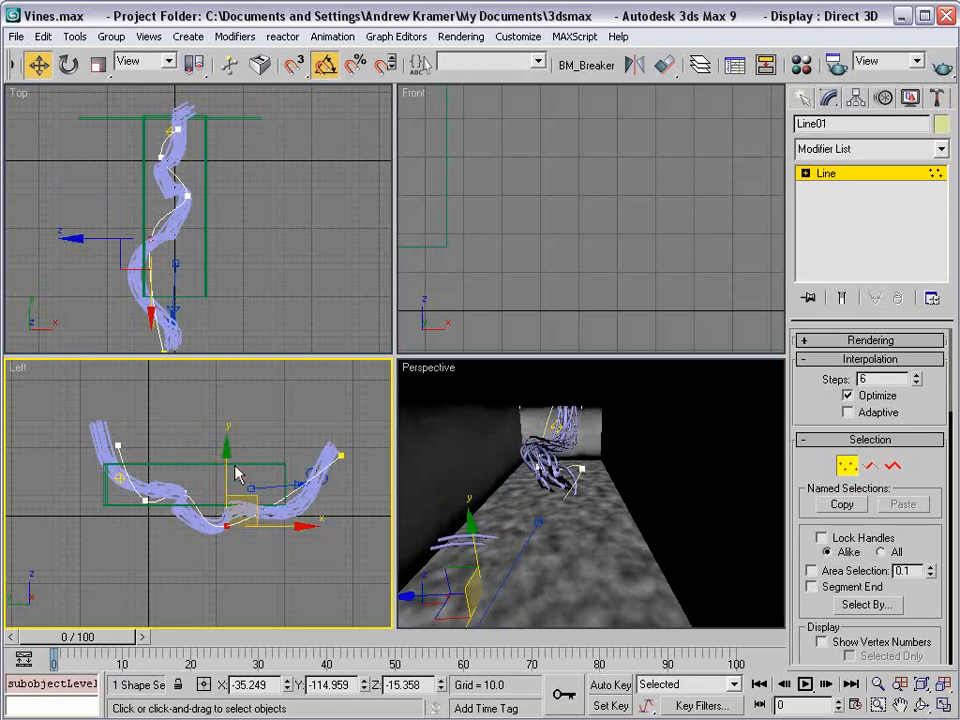
left_click_drag(225, 465, 225, 445)
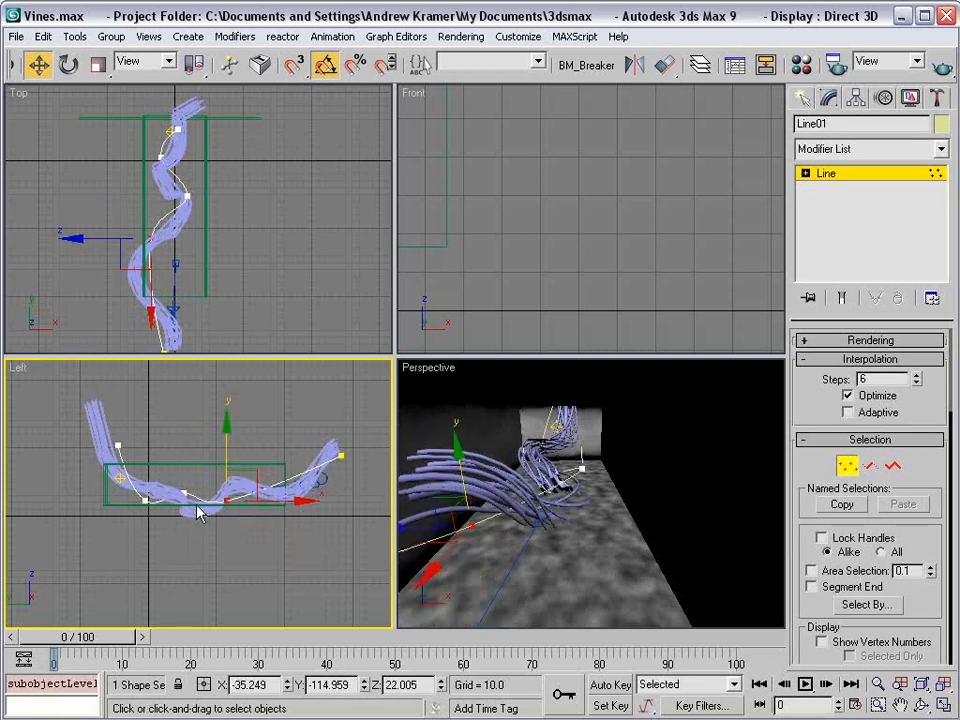
- Move the path line's camera-end vertex sideways along X, out past the tunnel's centre line behind the camera
scroll(170, 256, "up", 2)
middle_click_drag(182, 254, 181, 221)
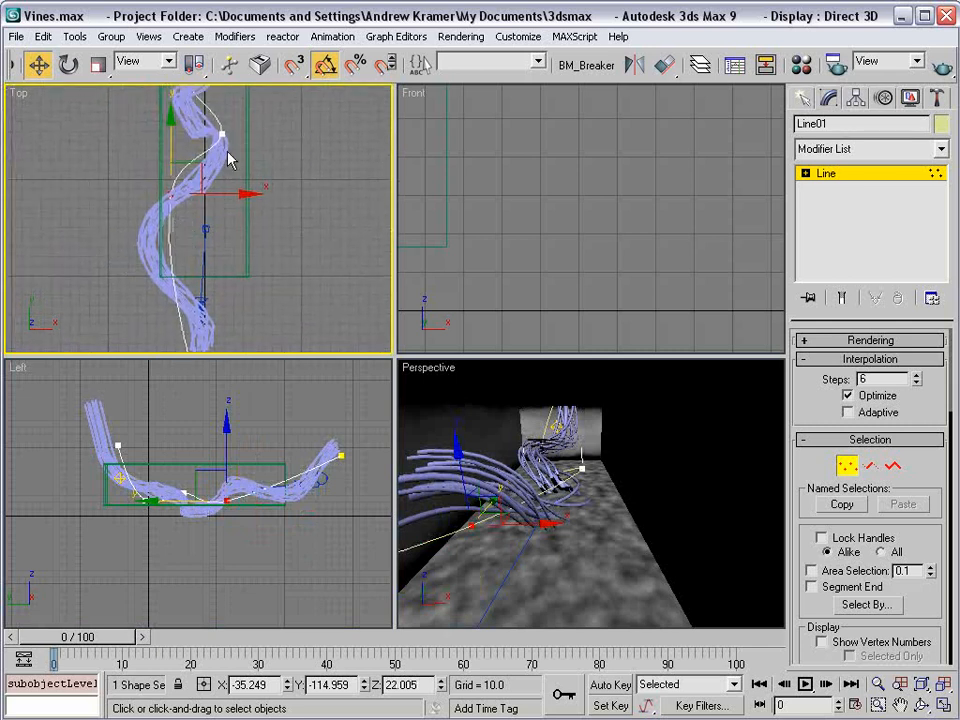
left_click_drag(125, 222, 186, 296)
middle_click_drag(186, 296, 246, 193)
left_click(190, 231)
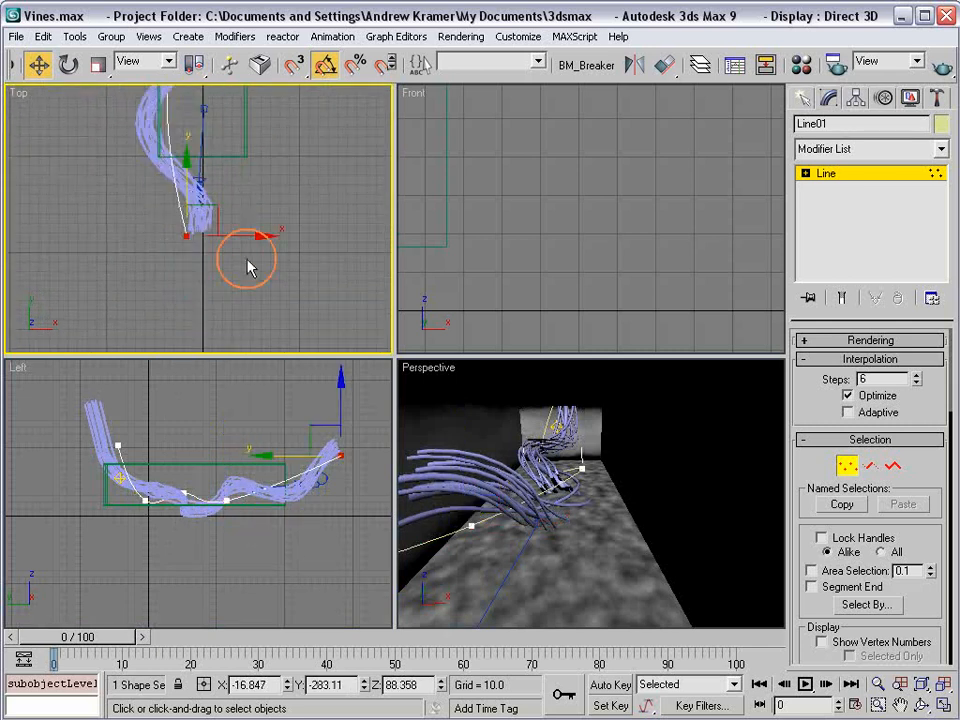
middle_click_drag(246, 268, 236, 272)
mouse_move(212, 254)
left_mouse_down()
mouse_move(272, 256)
mouse_move(270, 238)
mouse_move(281, 233)
left_mouse_up()
- Shift the path line's middle bend vertex to X about 41 at the tunnel's edge, and raise it higher above the floor
middle_click_drag(232, 92, 237, 219)
left_click_drag(277, 216, 179, 285)
left_click_drag(321, 212, 283, 237)
left_click(177, 536)
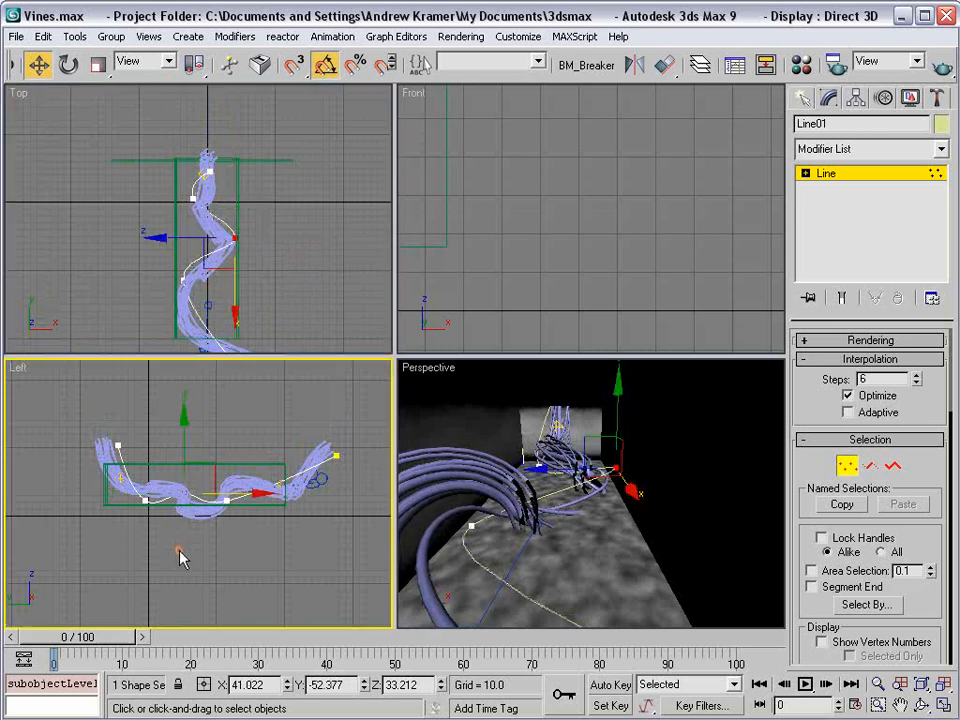
mouse_move(189, 461)
left_mouse_down()
mouse_move(186, 425)
mouse_move(186, 436)
left_mouse_up()
left_click(238, 428)
left_click(852, 468)
middle_click_drag(537, 478, 528, 489)
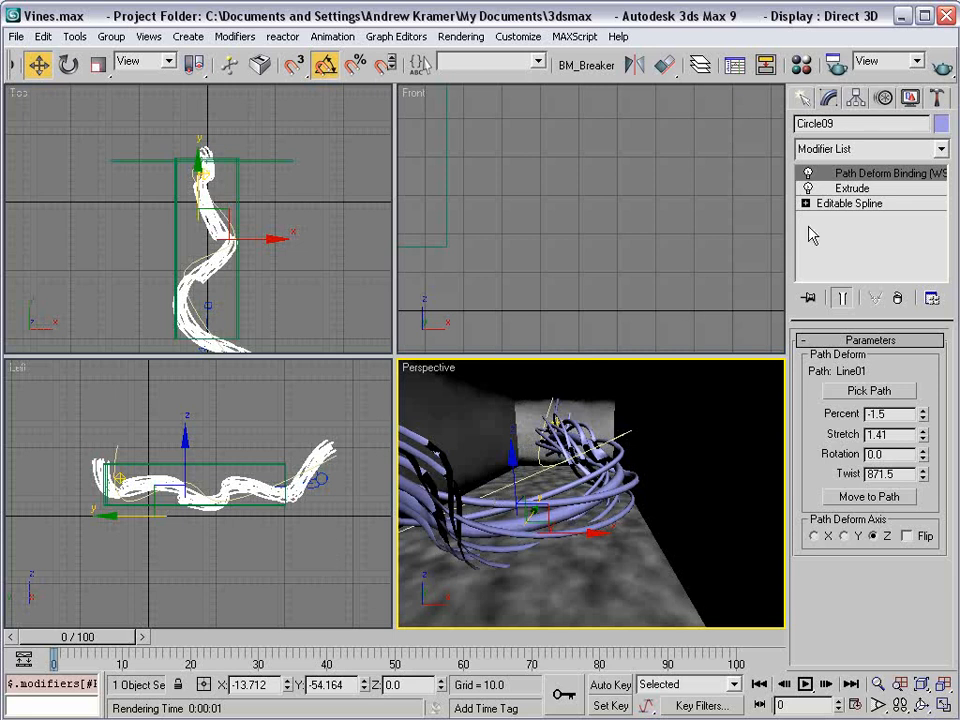
- Add a TurboSmooth modifier beneath the tubes' path deform, with Iterations 0 and Render Iters 2
left_click(834, 150)
scroll(860, 400, "down", 2)
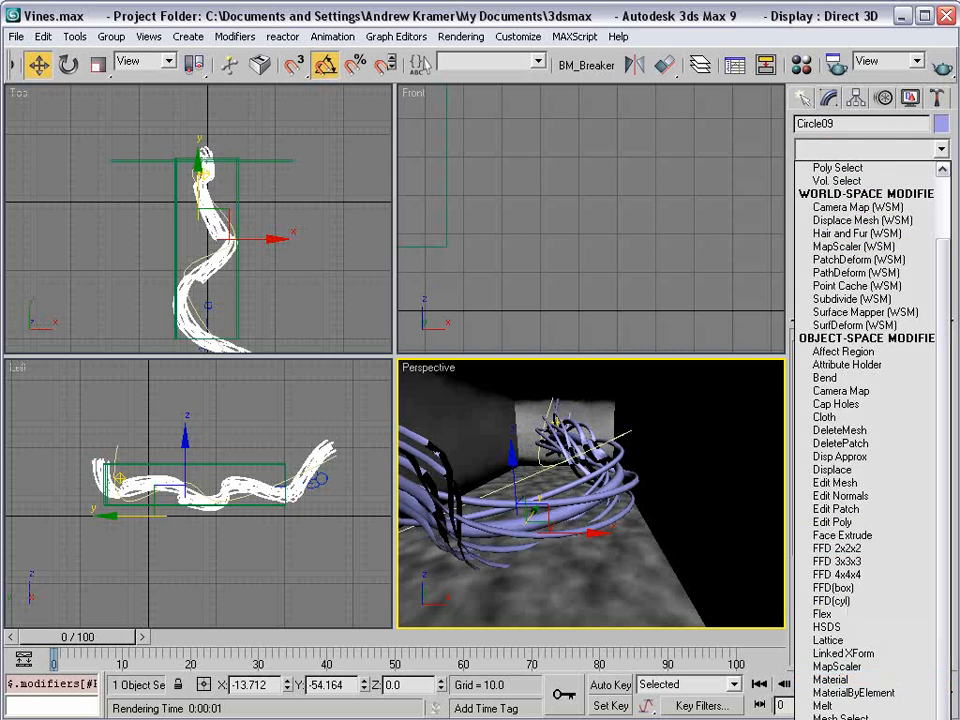
left_click(856, 718)
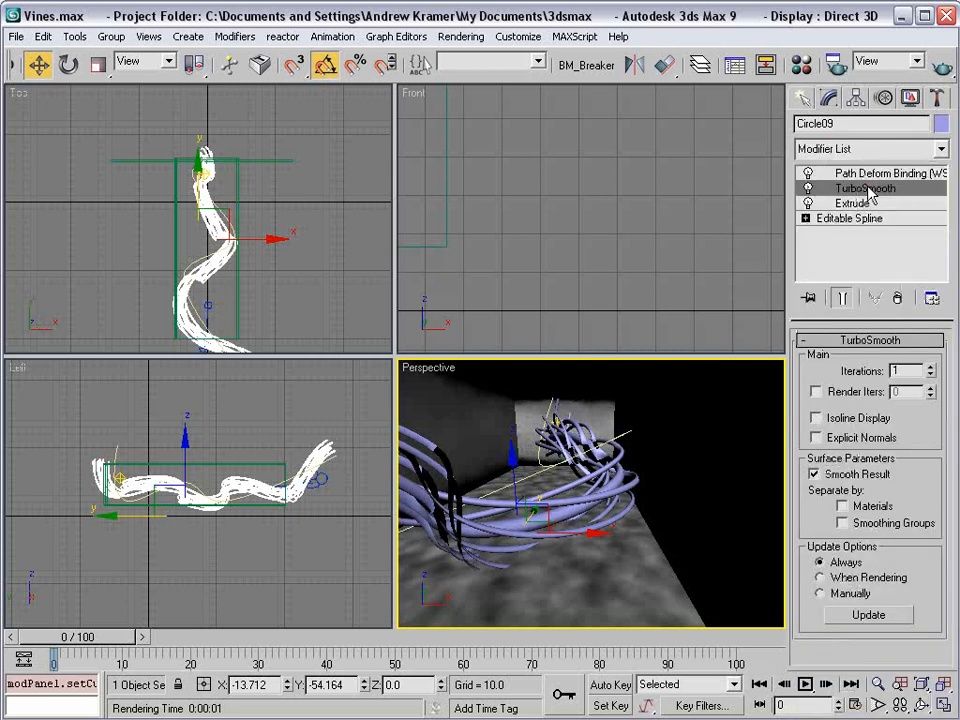
left_click(817, 393)
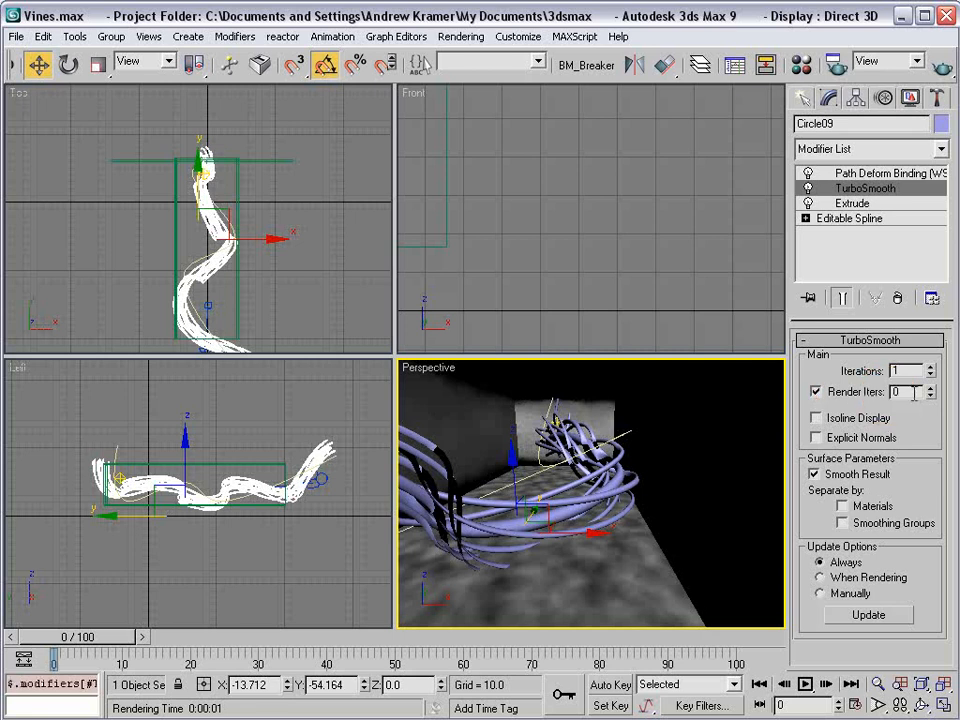
- Make the fourth material slot's ambient and diffuse colours black
key("m")
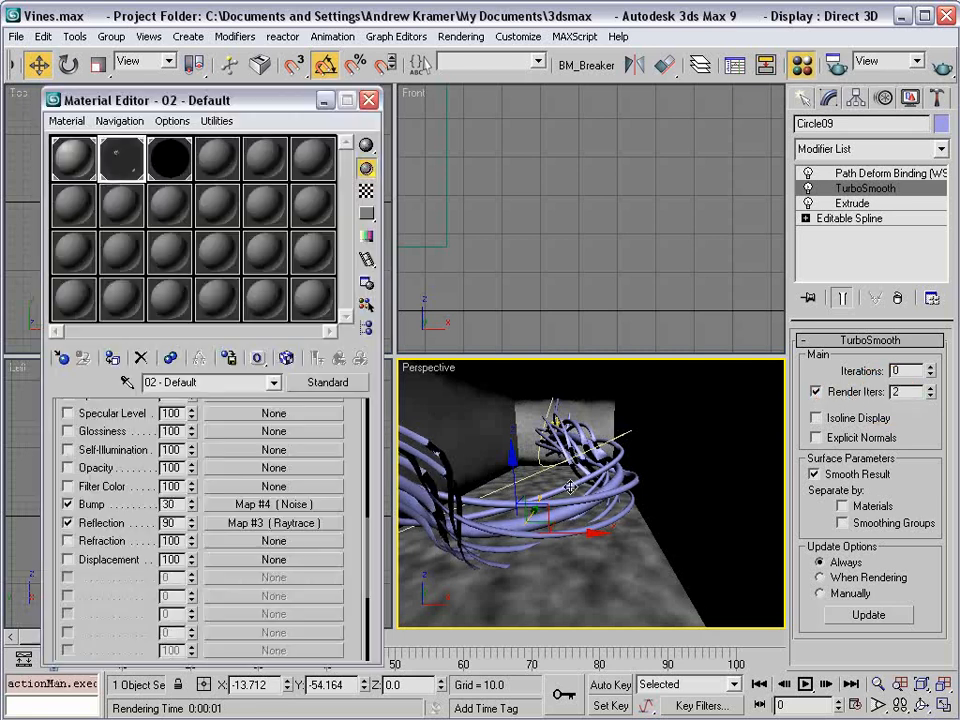
left_click_drag(263, 100, 249, 67)
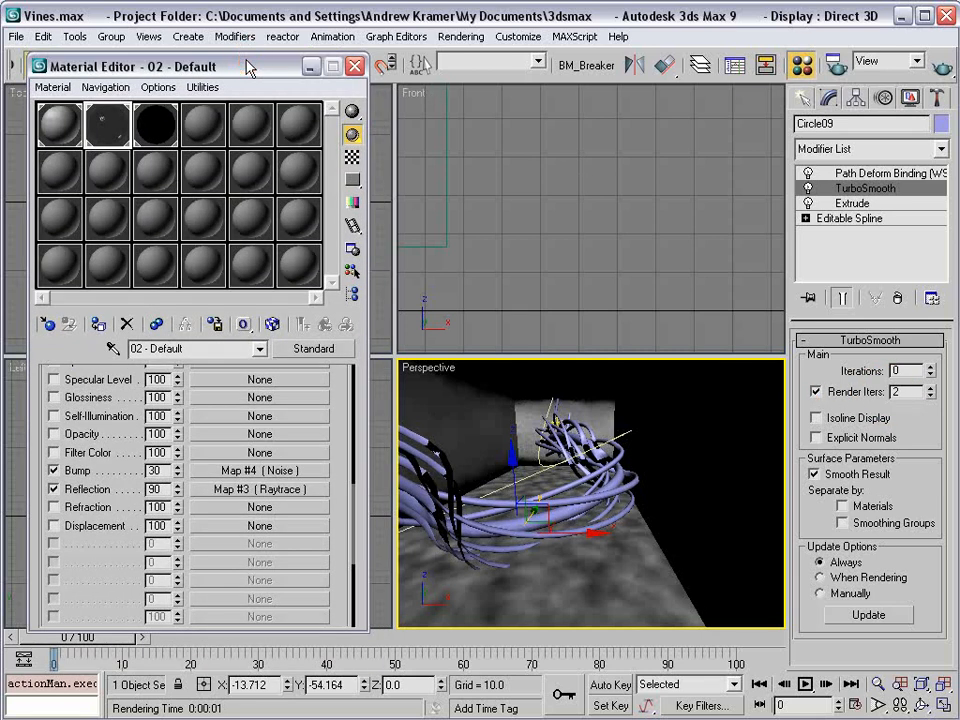
left_click(214, 141)
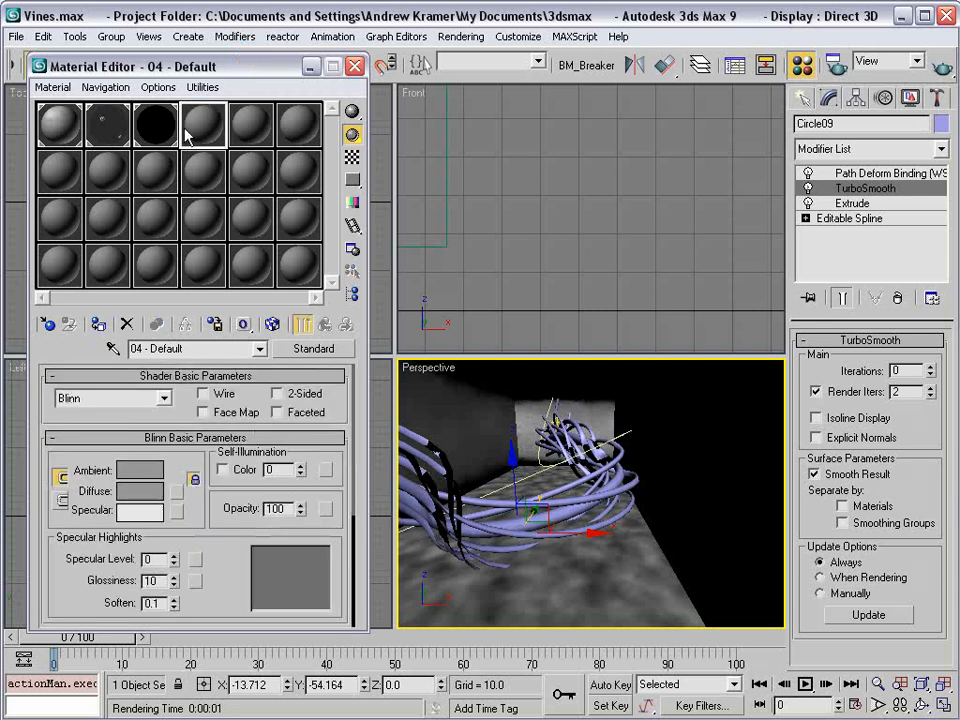
left_click(132, 466)
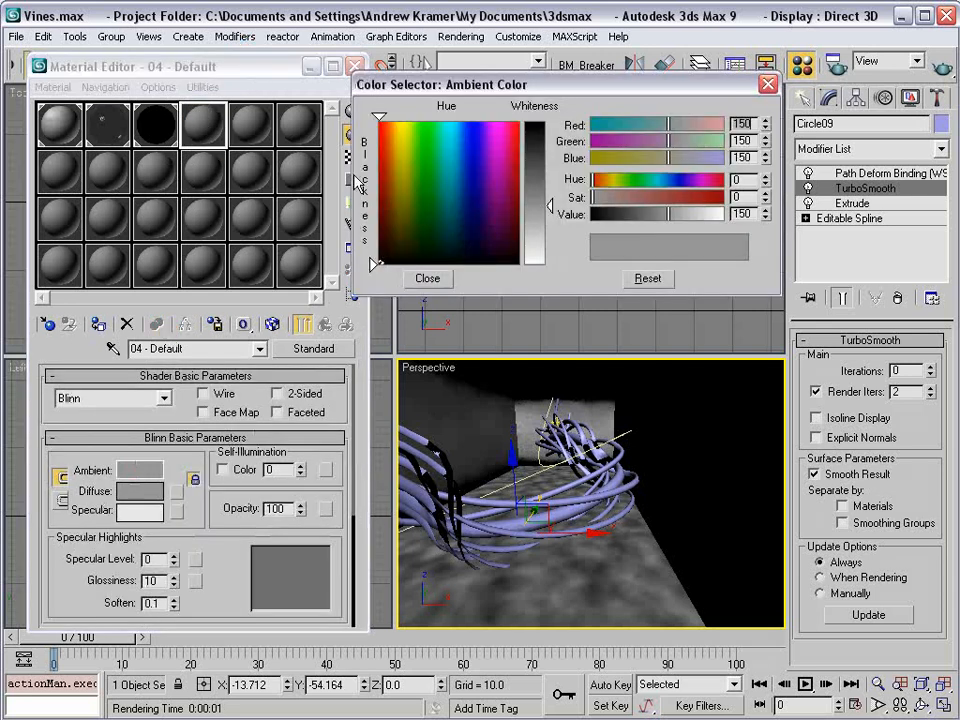
left_click_drag(553, 197, 452, 249)
left_click(427, 277)
- Give the black material sharp highlights with a Specular Level of 169 and Glossiness of 52
left_click_drag(227, 546, 165, 412)
left_click_drag(174, 491, 174, 470)
left_click_drag(174, 516, 268, 196)
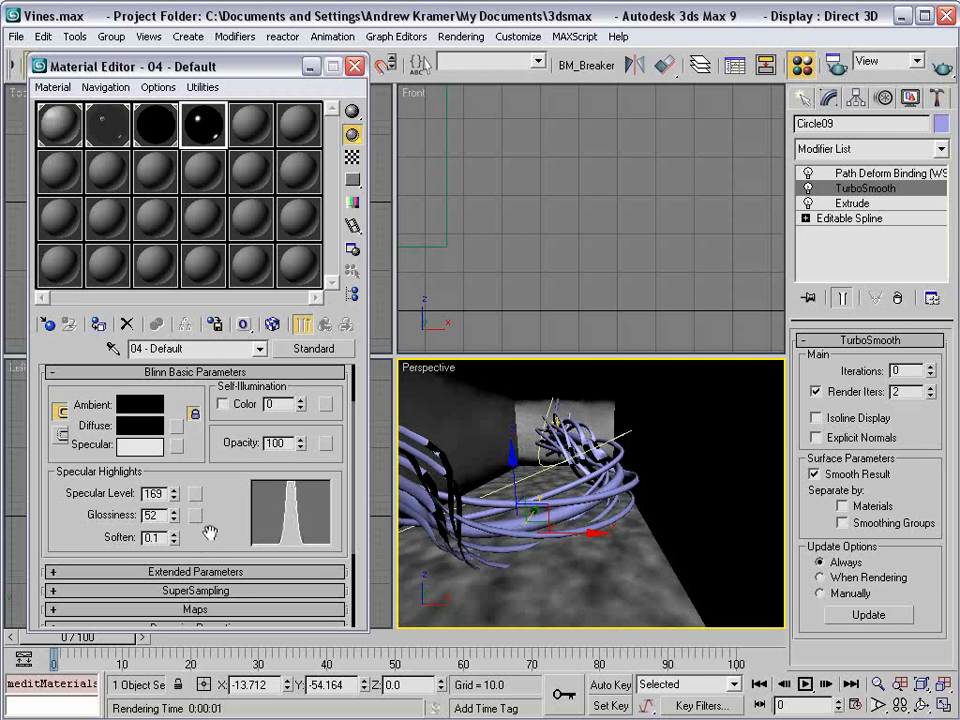
- Tint the black material's specular colour pale green
left_click(155, 446)
left_click_drag(432, 180, 428, 139)
left_click(427, 282)
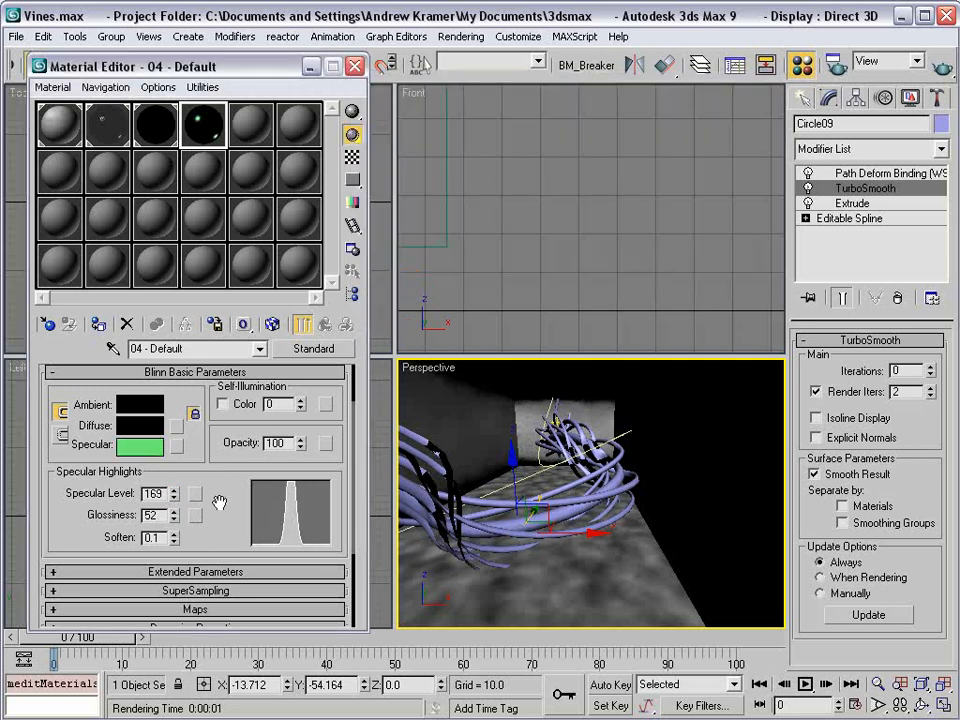
left_click(151, 447)
left_click_drag(550, 184, 551, 223)
left_click(430, 281)
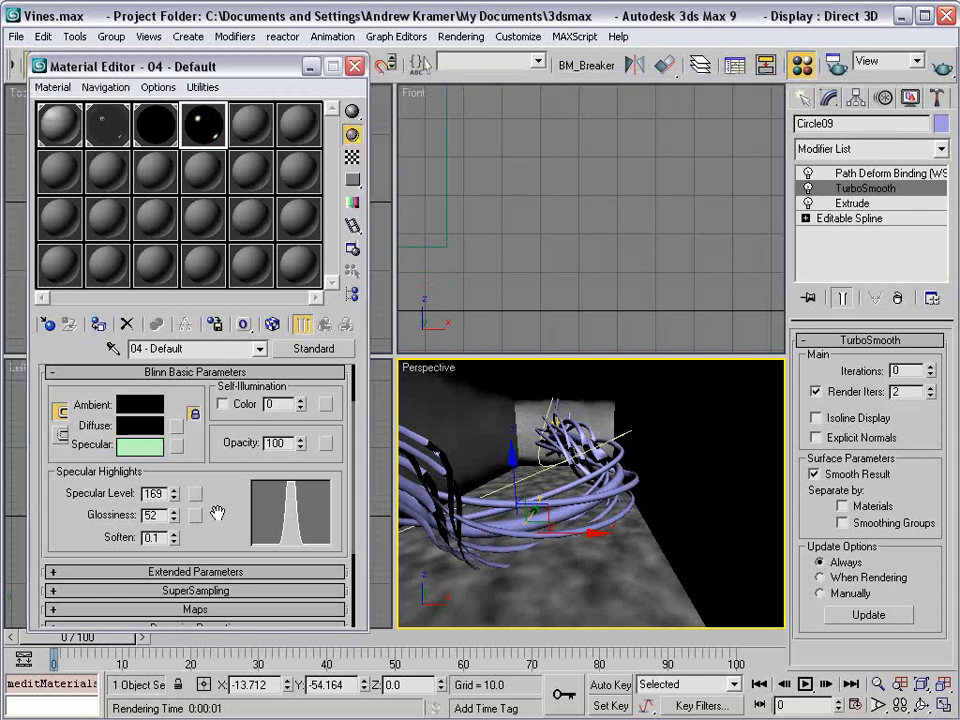
- Raise the black material's Specular Level to 266 and check its highlights in an enlarged sample
left_click_drag(173, 498, 175, 401)
double_click(212, 130)
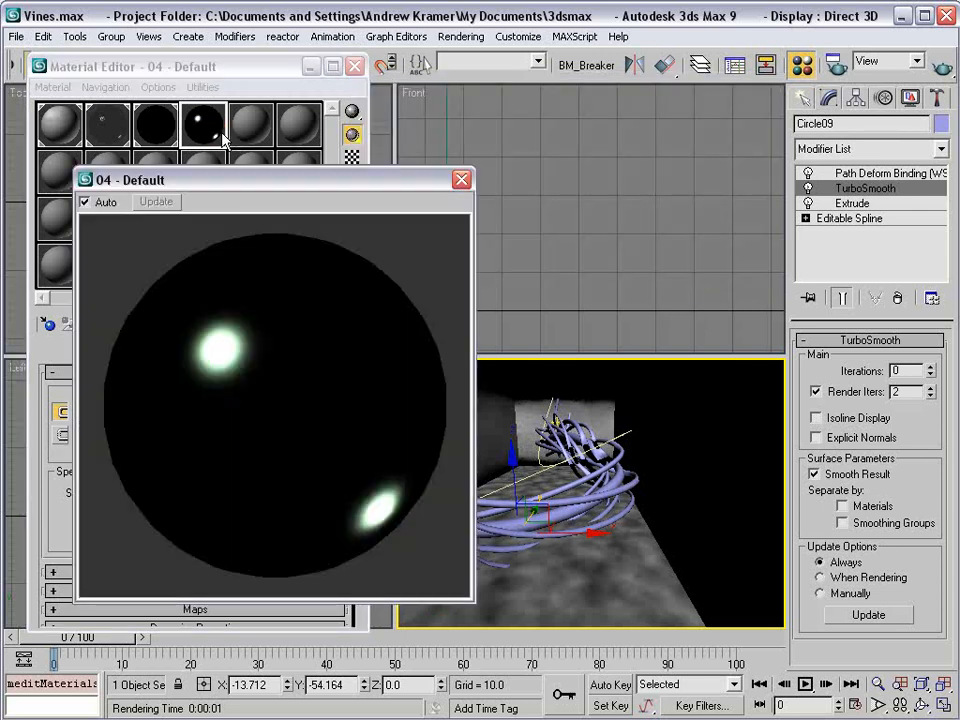
left_click(461, 179)
- Add a Raytrace map to the black material's reflection with an amount of 80
left_click_drag(246, 467, 221, 302)
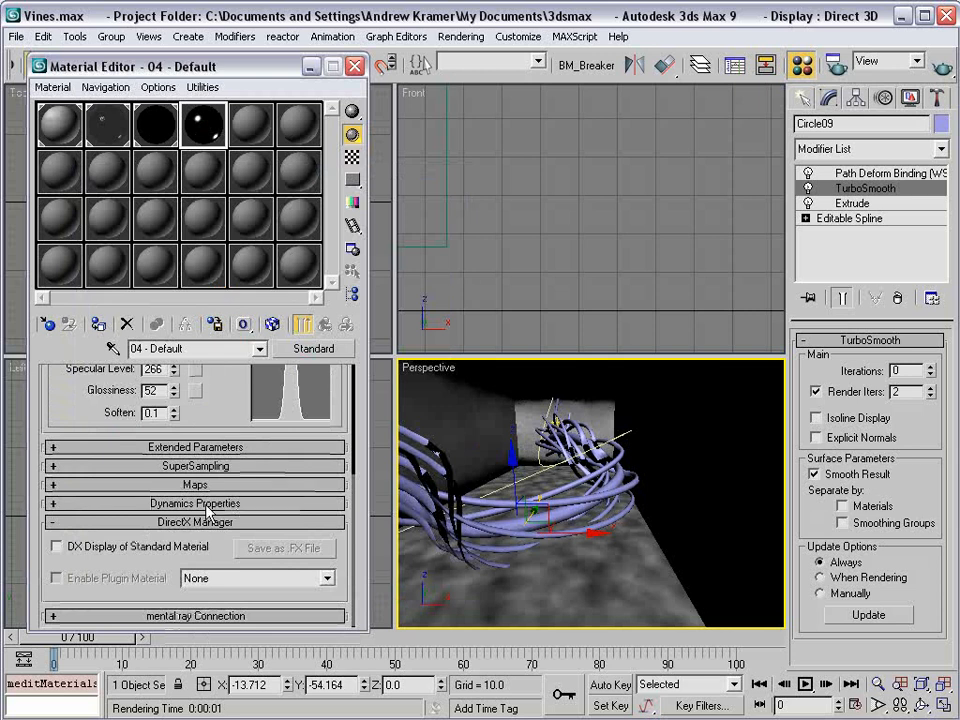
left_click(204, 484)
left_click(53, 577)
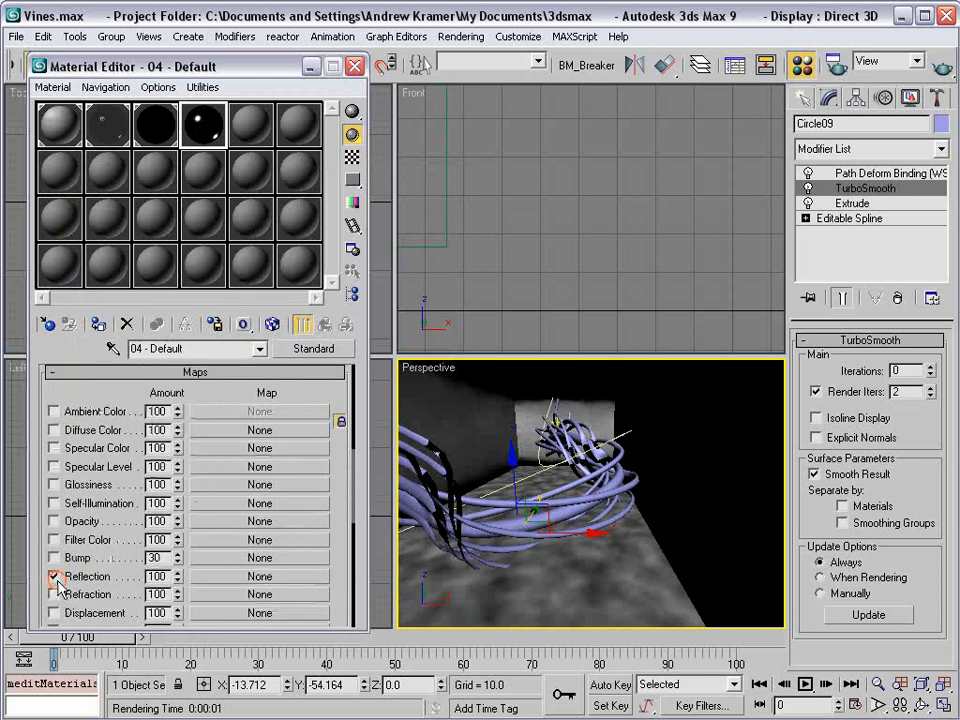
left_click(255, 578)
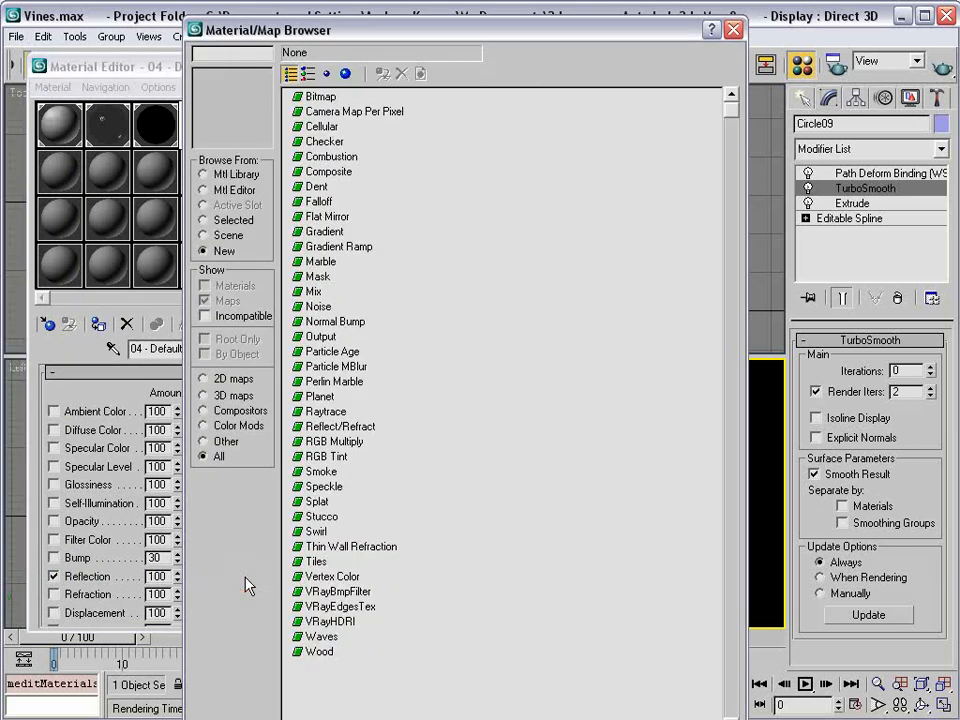
double_click(323, 411)
left_click(322, 326)
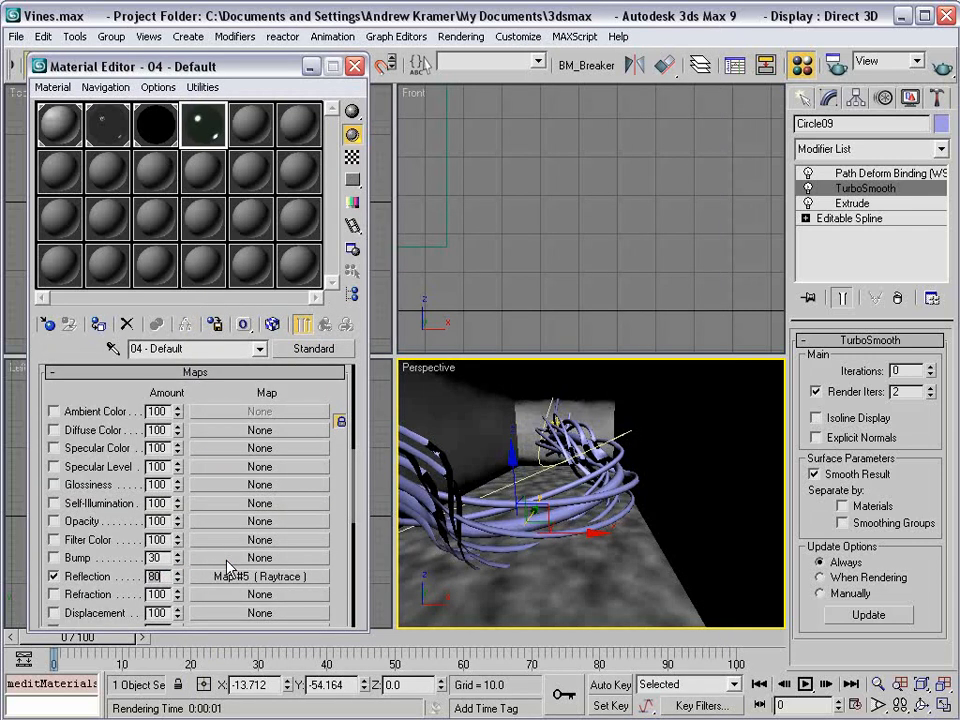
- Apply the glossy black material to the tube bundle and test-render the Perspective view
left_click_drag(236, 414, 265, 592)
scroll(238, 583, "up", 2)
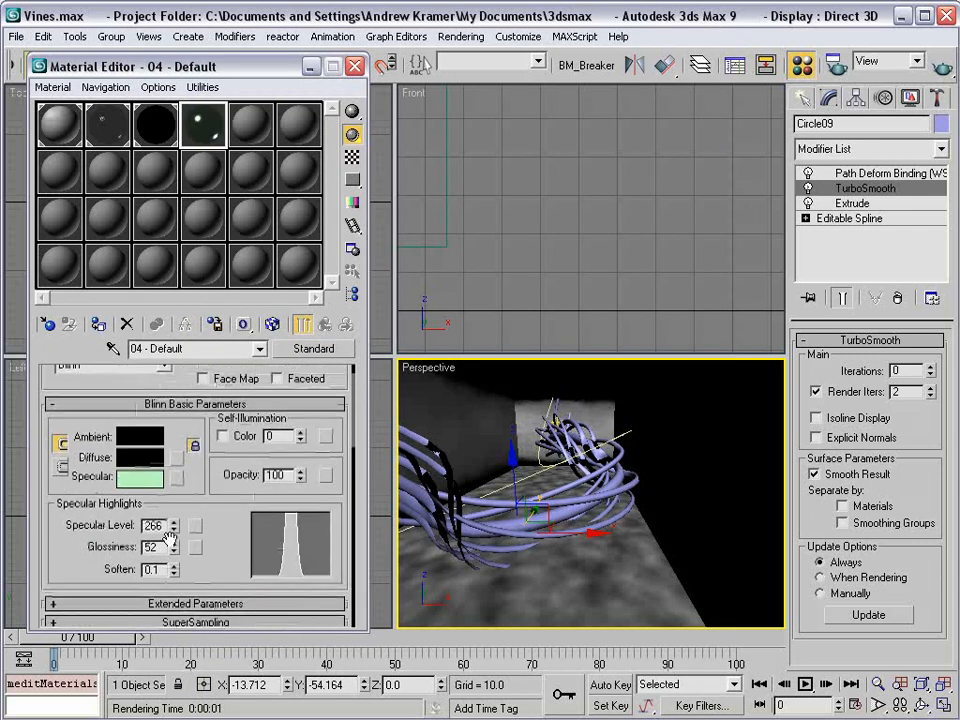
scroll(231, 524, "up", 1)
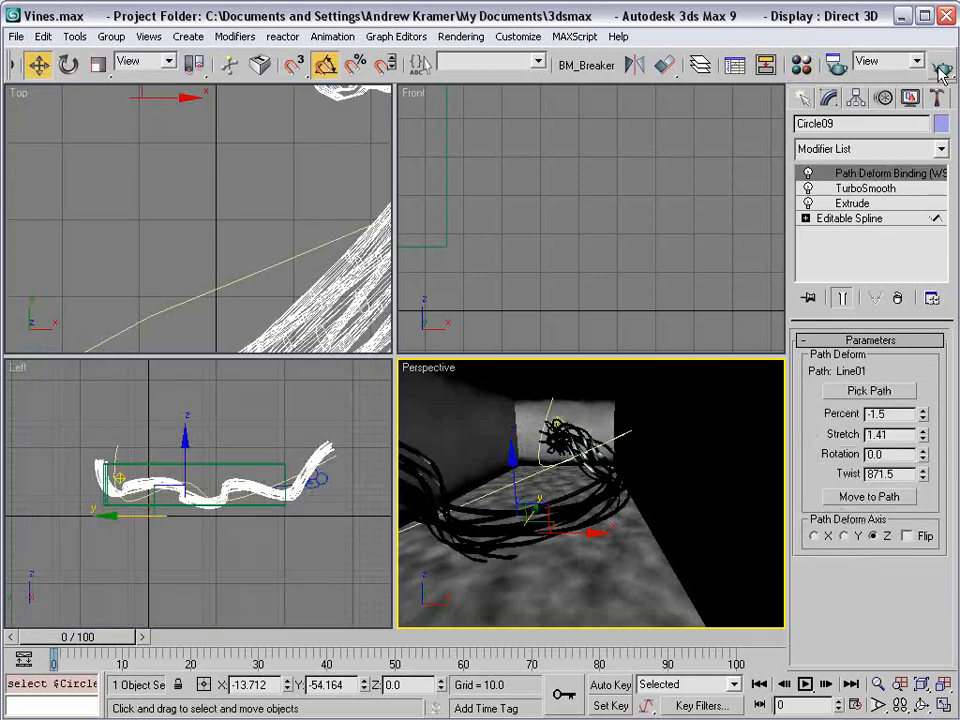
left_click(940, 68)
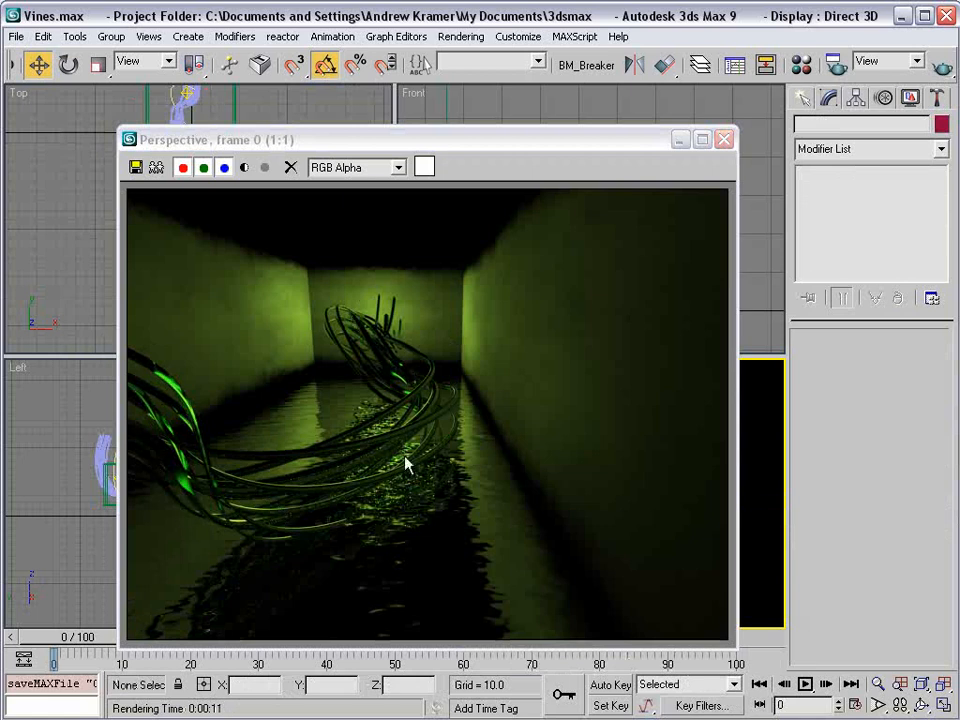
left_click(724, 139)
- Move the path line's second vertex from the camera end toward the camera, to Y about -165
left_click(205, 168)
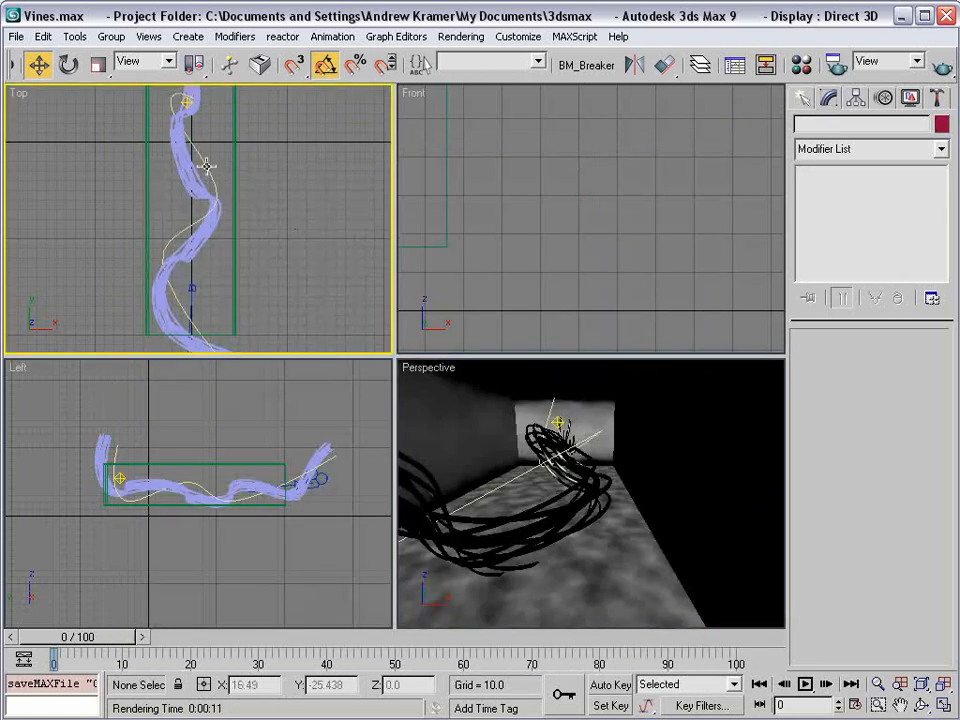
left_click(212, 156)
left_click(847, 466)
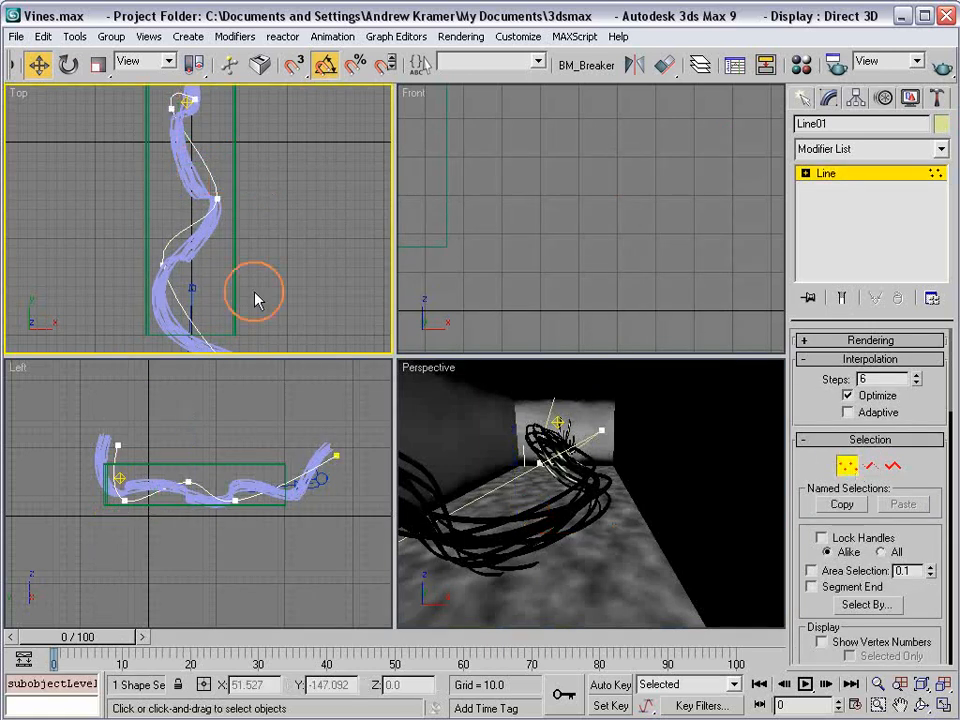
middle_click_drag(211, 265, 209, 243)
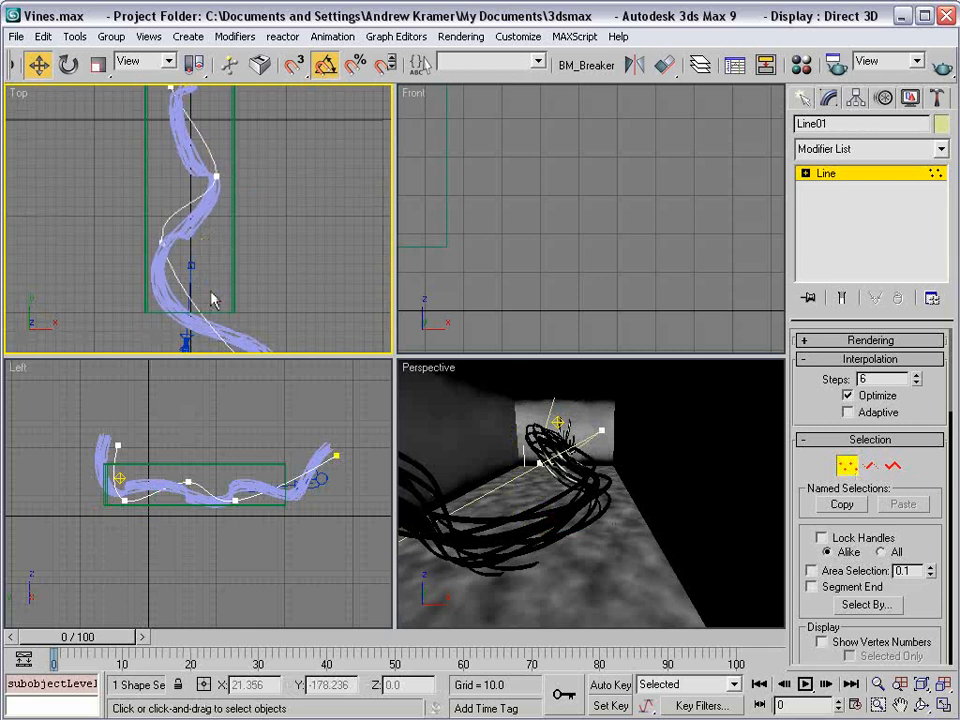
left_click_drag(108, 214, 182, 258)
left_click_drag(160, 188, 152, 288)
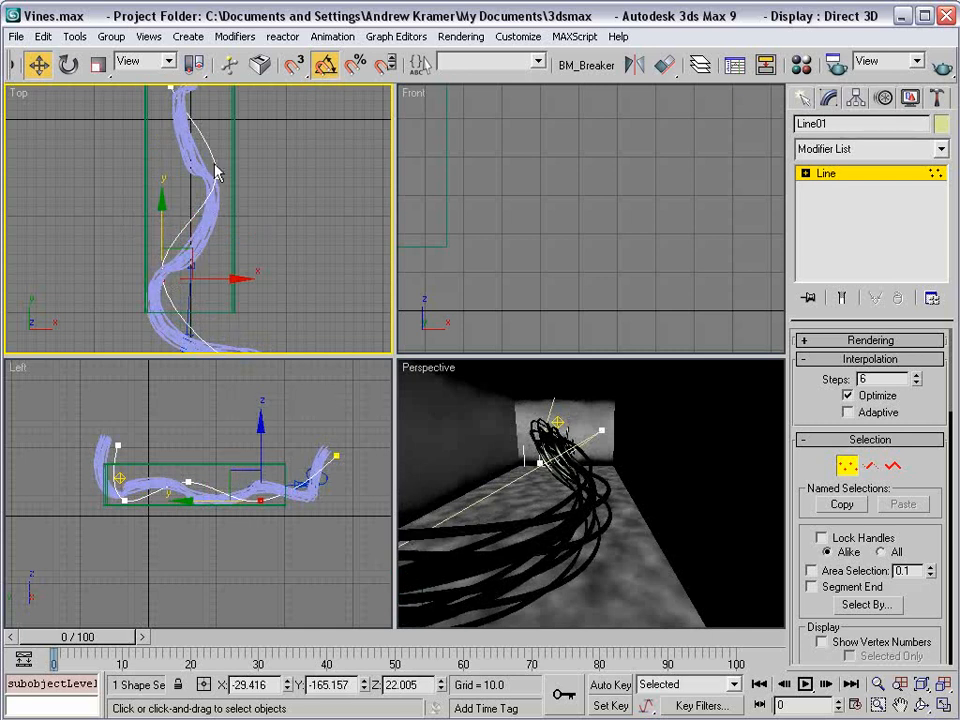
- Move the path line's middle bend vertex farther toward the back wall and out to the tunnel's edge, and finish vertex editing
scroll(204, 182, "up", 5)
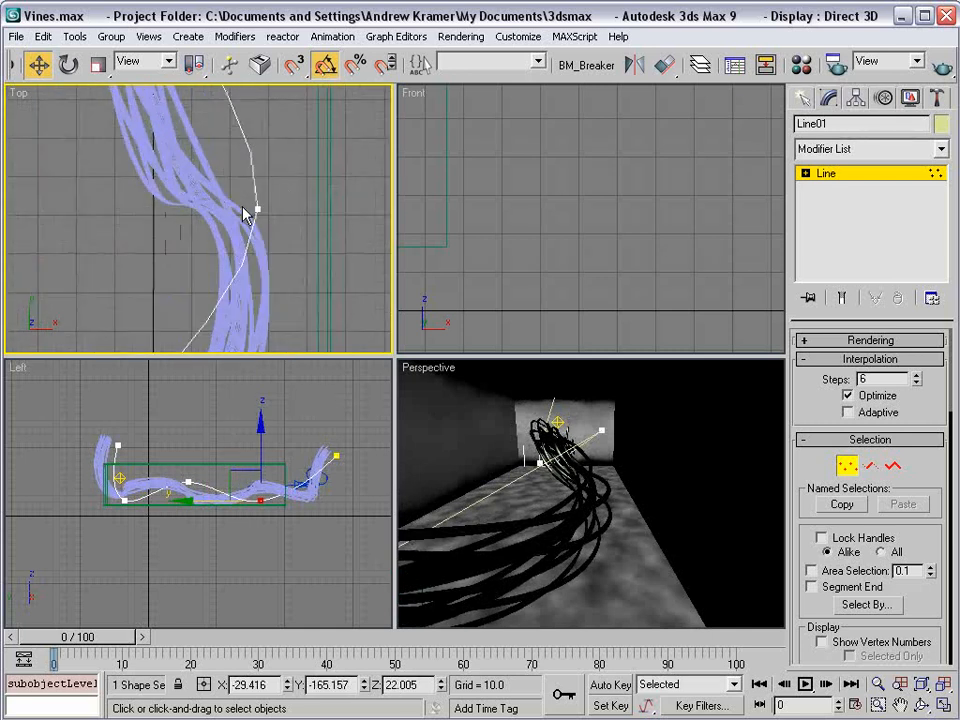
left_click_drag(278, 195, 222, 230)
middle_click_drag(229, 233, 202, 229)
scroll(245, 180, "down", 4)
left_click_drag(239, 186, 262, 157)
mouse_move(219, 195)
middle_mouse_down()
mouse_move(213, 244)
mouse_move(208, 180)
middle_mouse_up()
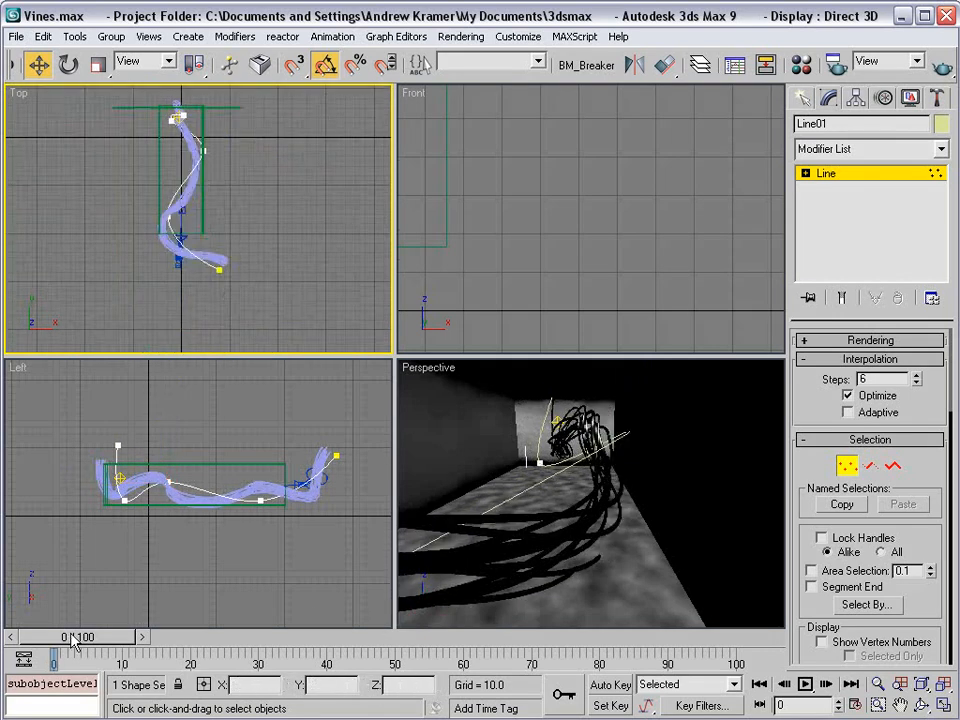
mouse_move(72, 640)
left_mouse_down()
mouse_move(160, 638)
mouse_move(72, 640)
left_mouse_up()
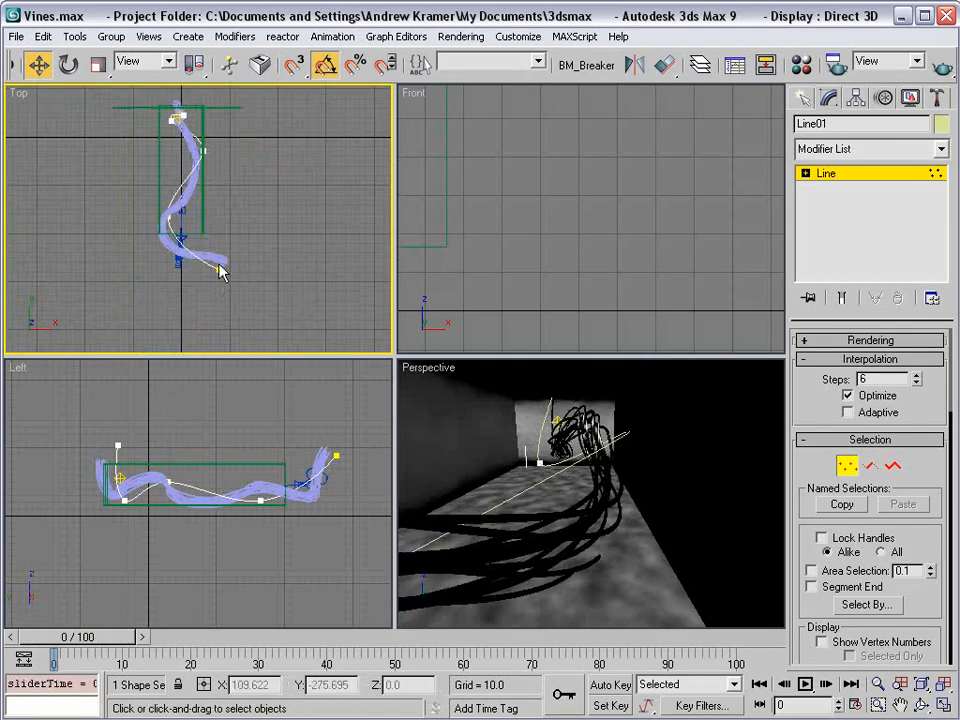
left_click(847, 467)
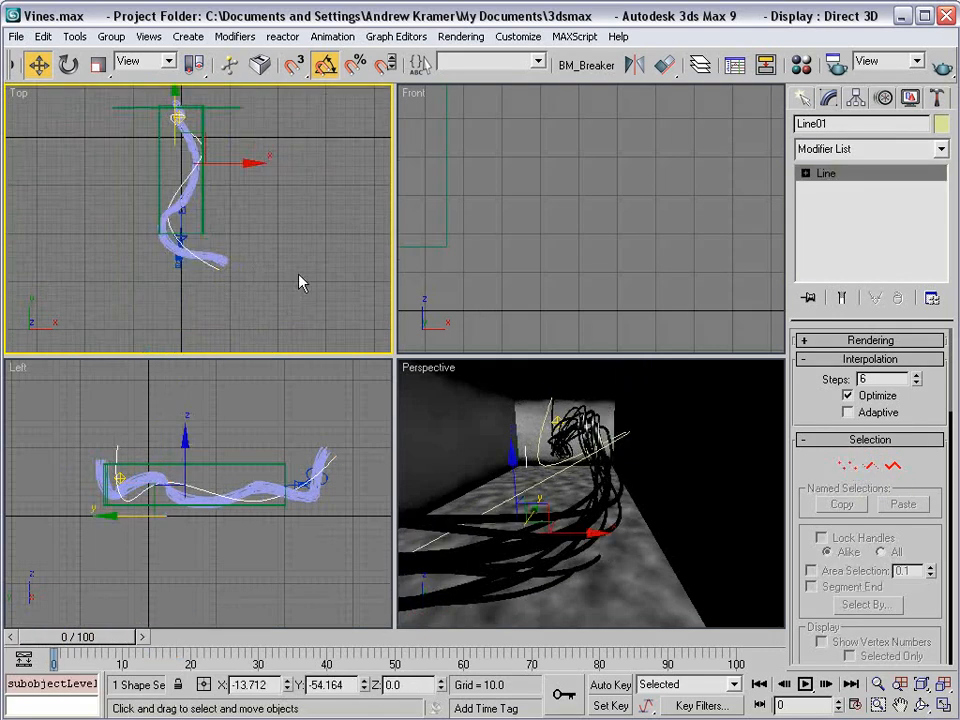
- Set the tubes' PathDeform Stretch to 1.551, Rotation to 5 and Twist to 849
left_click(216, 258)
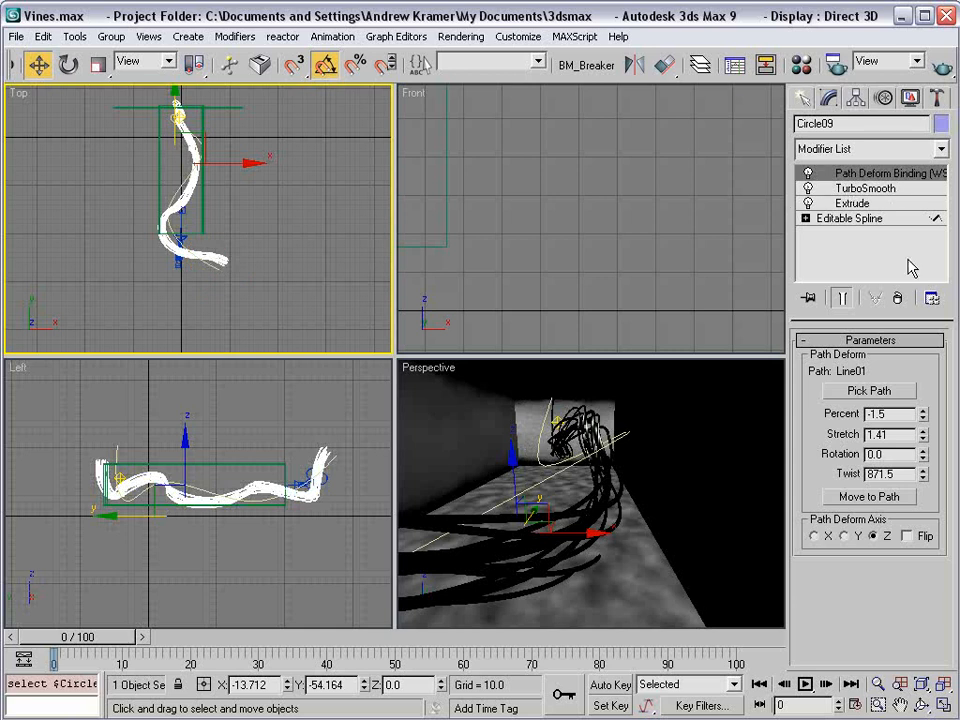
mouse_move(918, 474)
left_mouse_down()
mouse_move(928, 470)
mouse_move(933, 519)
mouse_move(902, 306)
mouse_move(930, 457)
left_mouse_up()
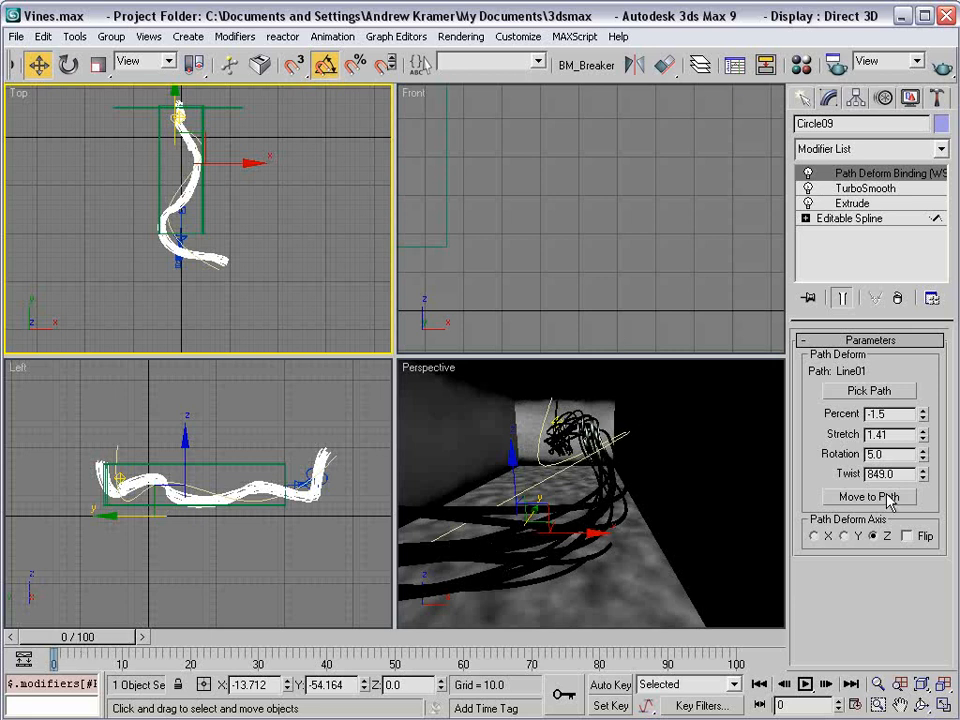
left_click_drag(925, 443, 924, 438)
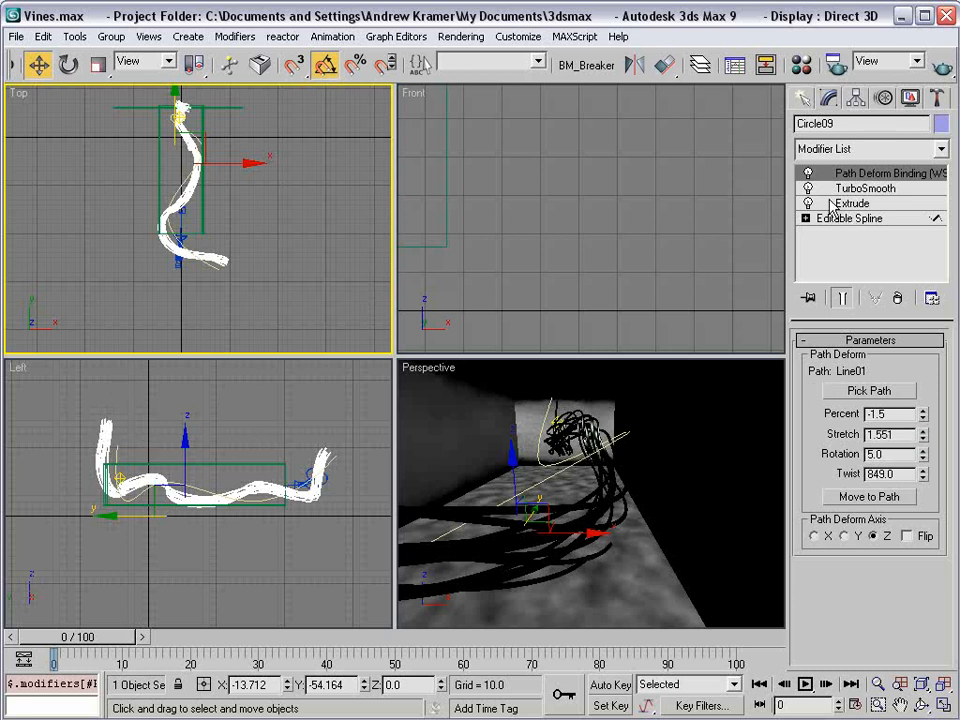
- Move the path line's three vertices nearest the back wall together toward the camera, away from the wall
left_click(428, 310)
left_click(118, 450)
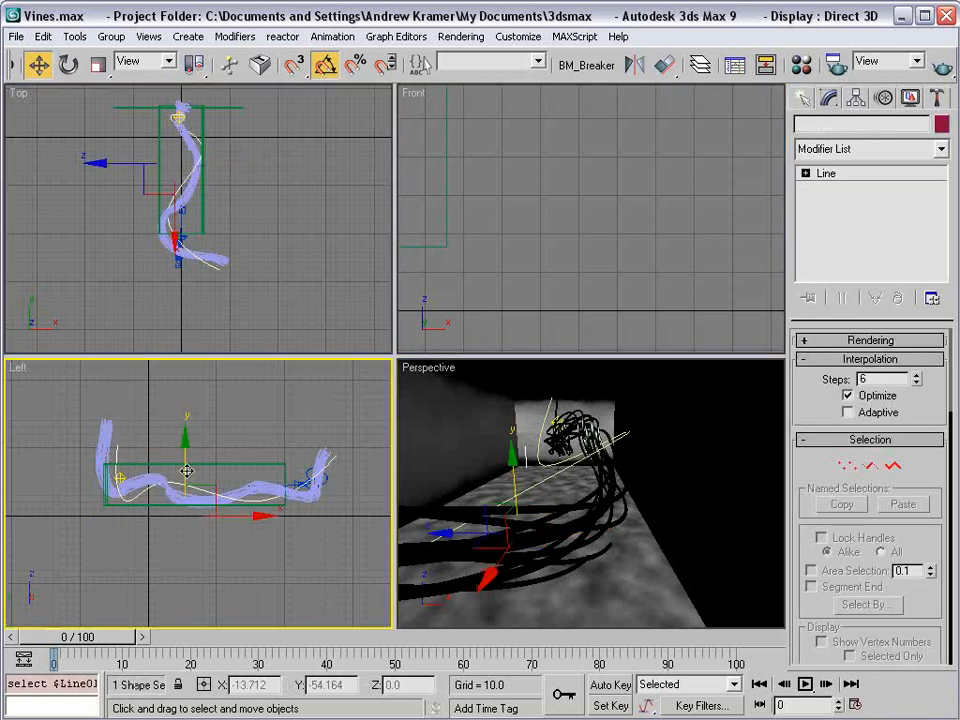
key("1")
left_click_drag(138, 427, 86, 532)
mouse_move(59, 406)
left_mouse_down()
mouse_move(122, 441)
mouse_move(218, 525)
mouse_move(226, 482)
mouse_move(624, 490)
left_mouse_up()
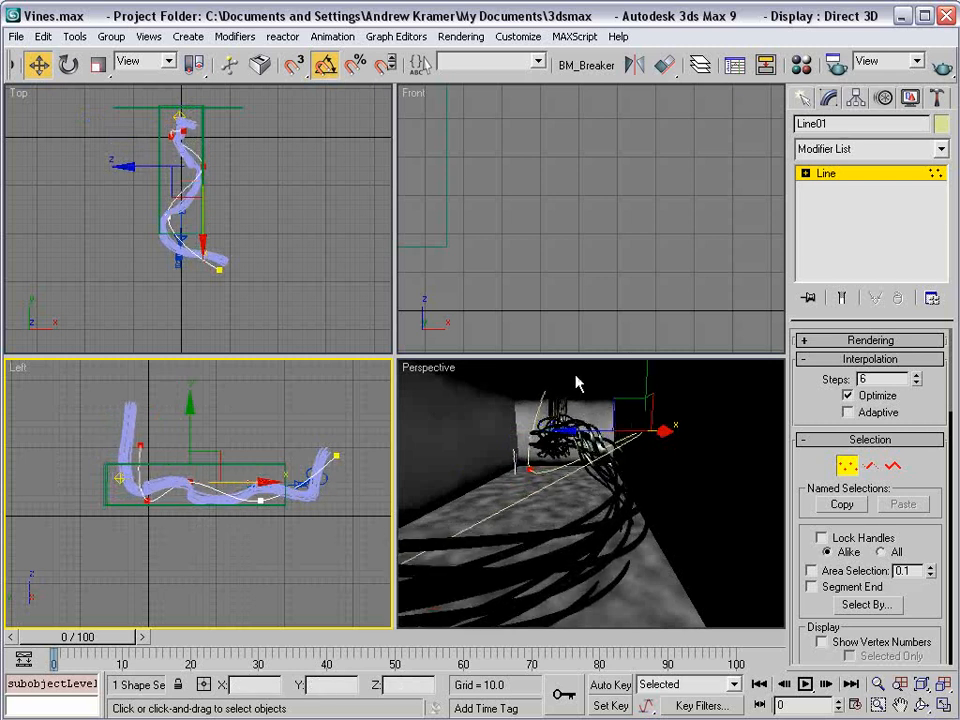
- Move the path line's two vertices nearest the camera together farther away from the back wall
left_click_drag(356, 420, 325, 510)
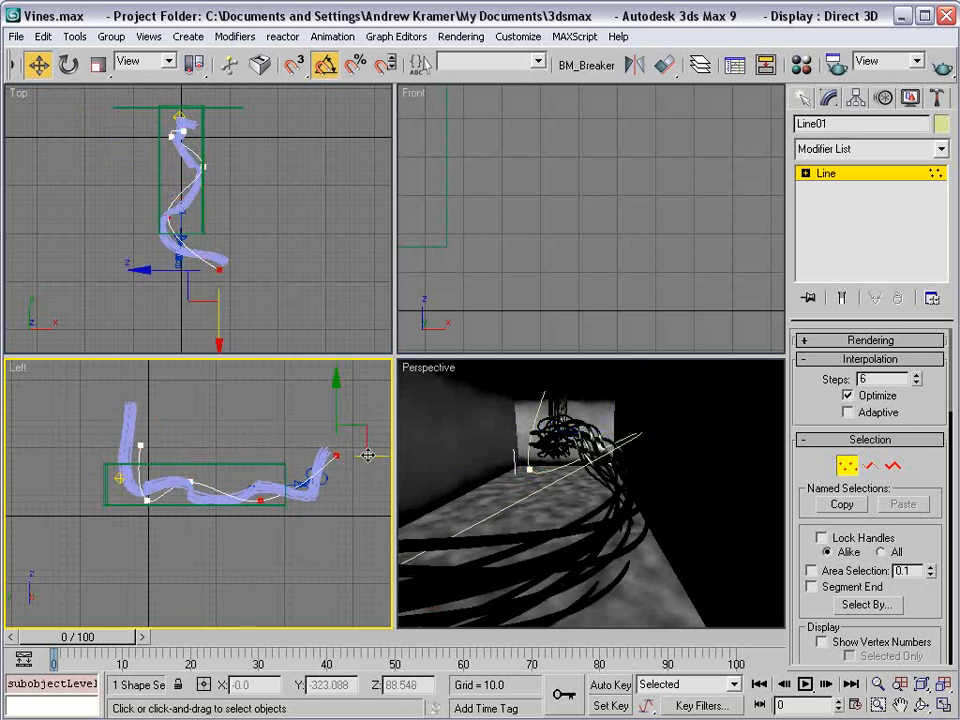
left_click_drag(378, 455, 428, 452)
middle_click_drag(228, 501, 182, 522)
left_click_drag(130, 534, 175, 481)
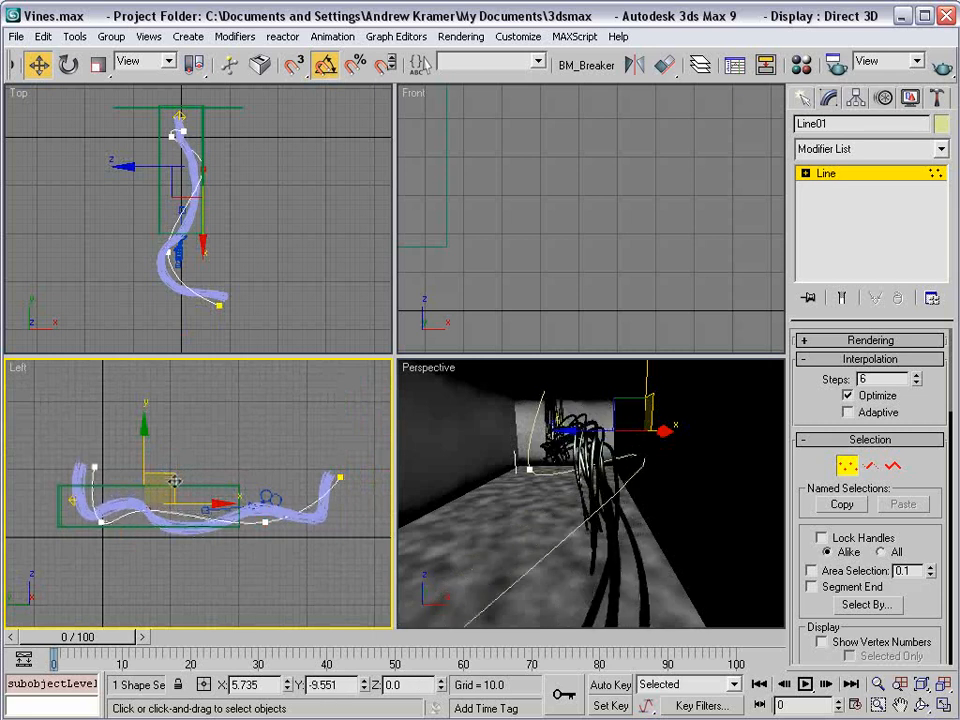
- Set all of the path line's vertices to Smooth and finish vertex editing
left_click_drag(64, 387, 359, 571)
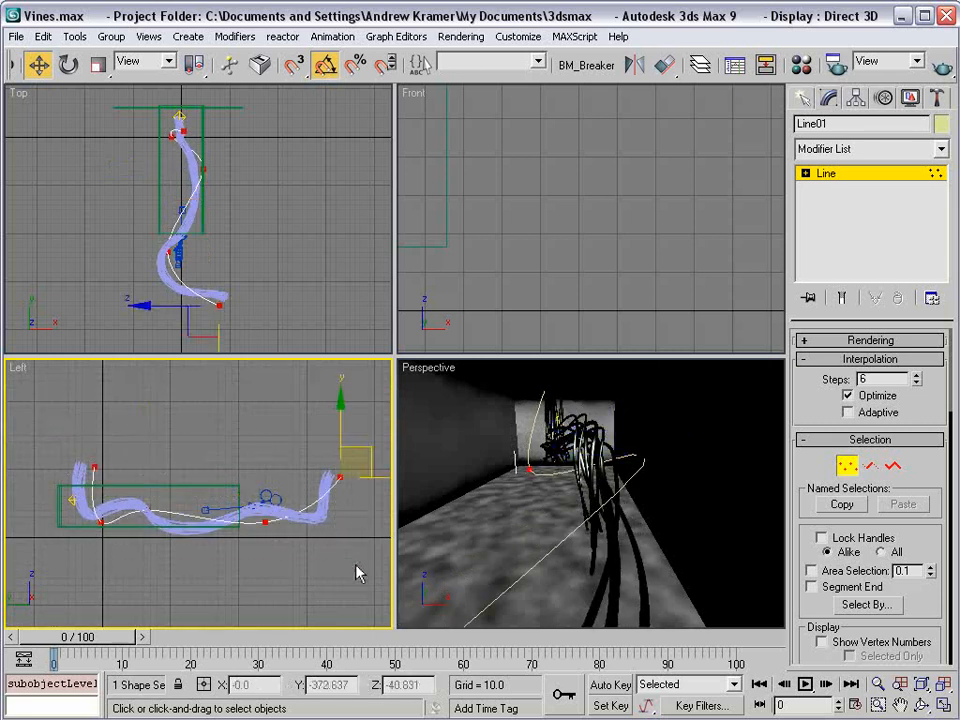
right_click(340, 477)
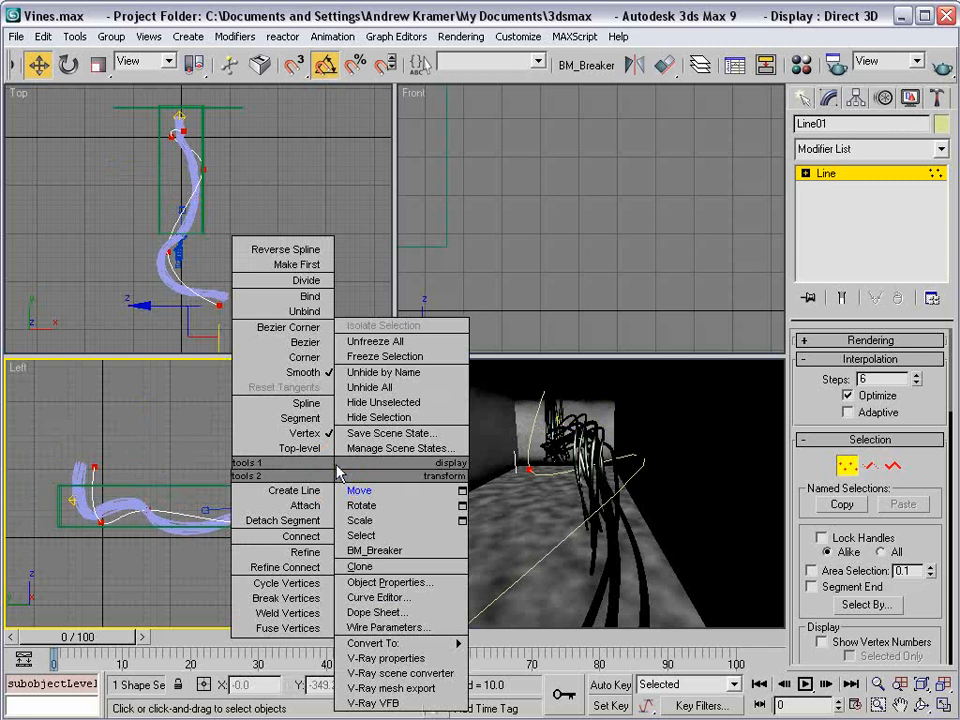
left_click(306, 371)
left_click(294, 456)
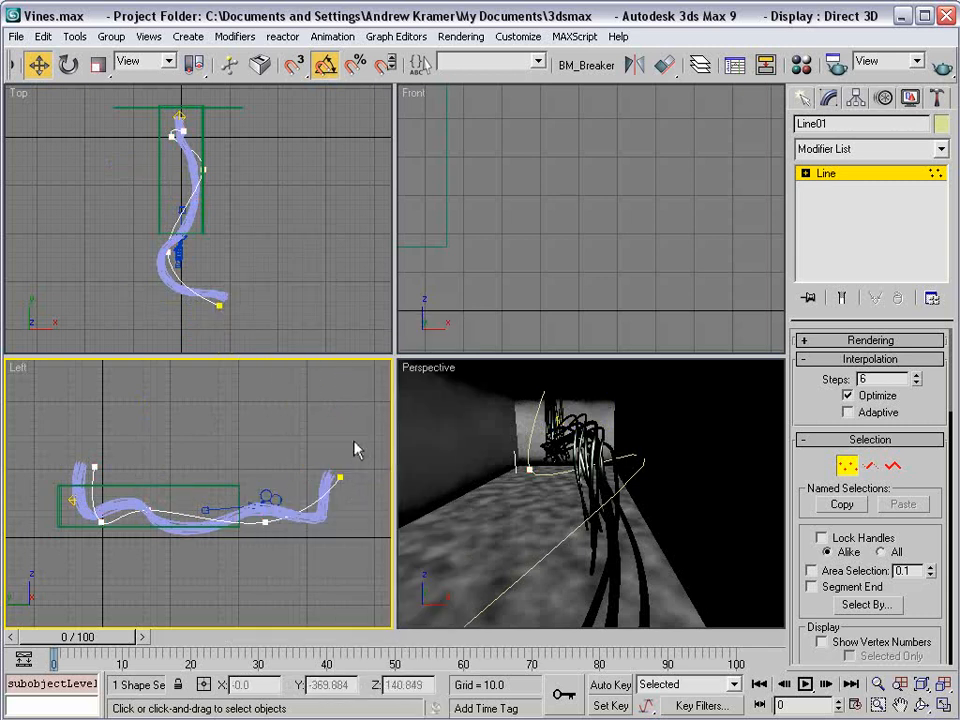
left_click(846, 465)
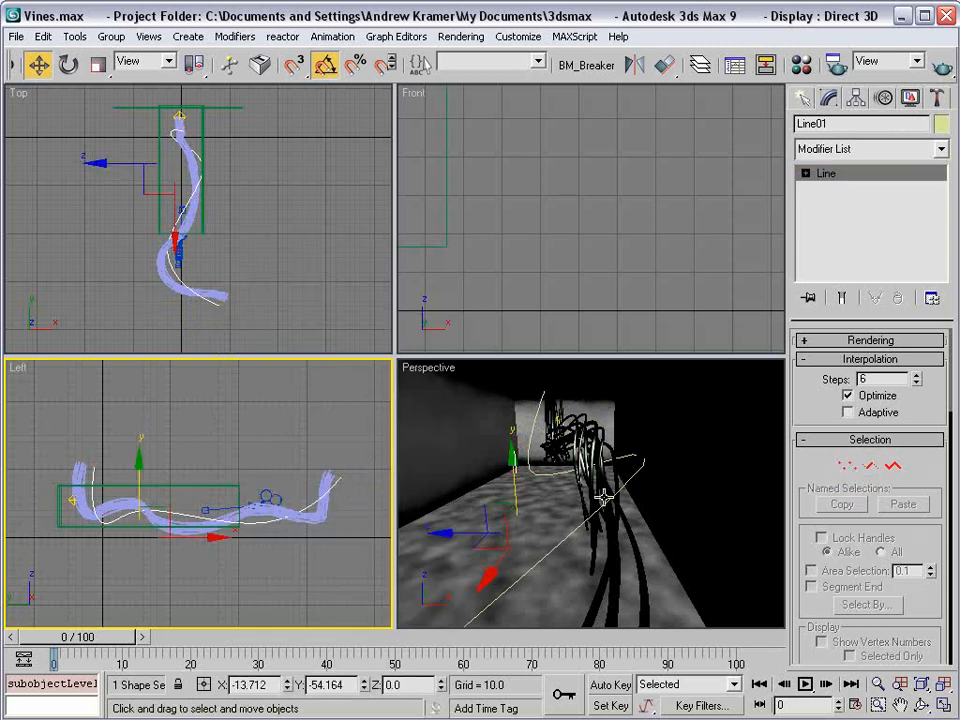
- Switch the Perspective viewport to Camera01 and dolly the camera slightly forward
right_click(472, 413)
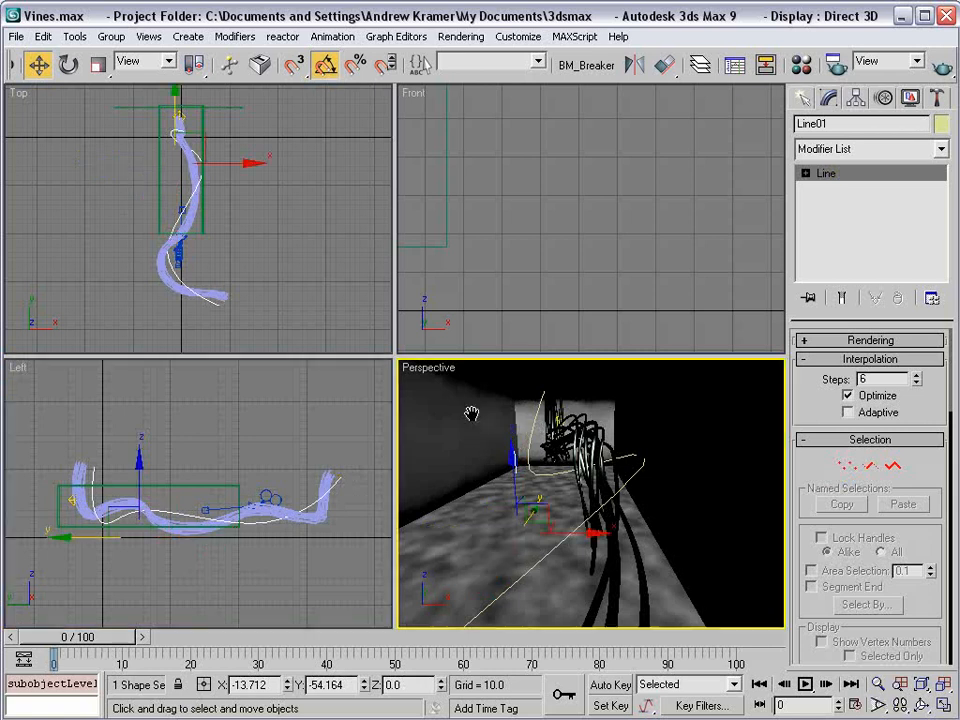
right_click(447, 369)
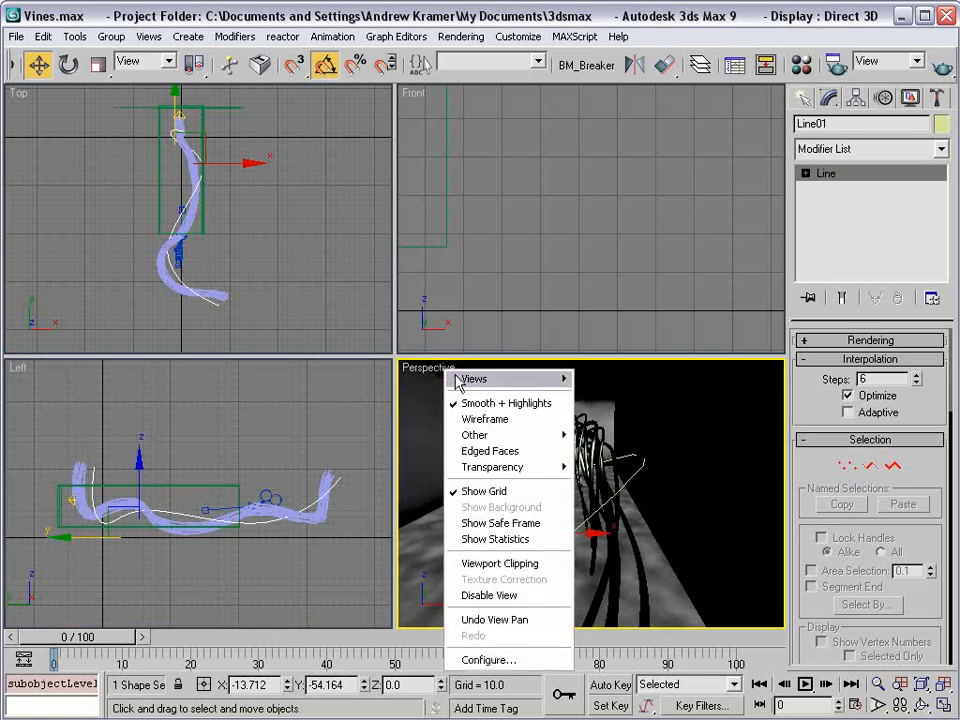
left_click(491, 377)
left_click(656, 379)
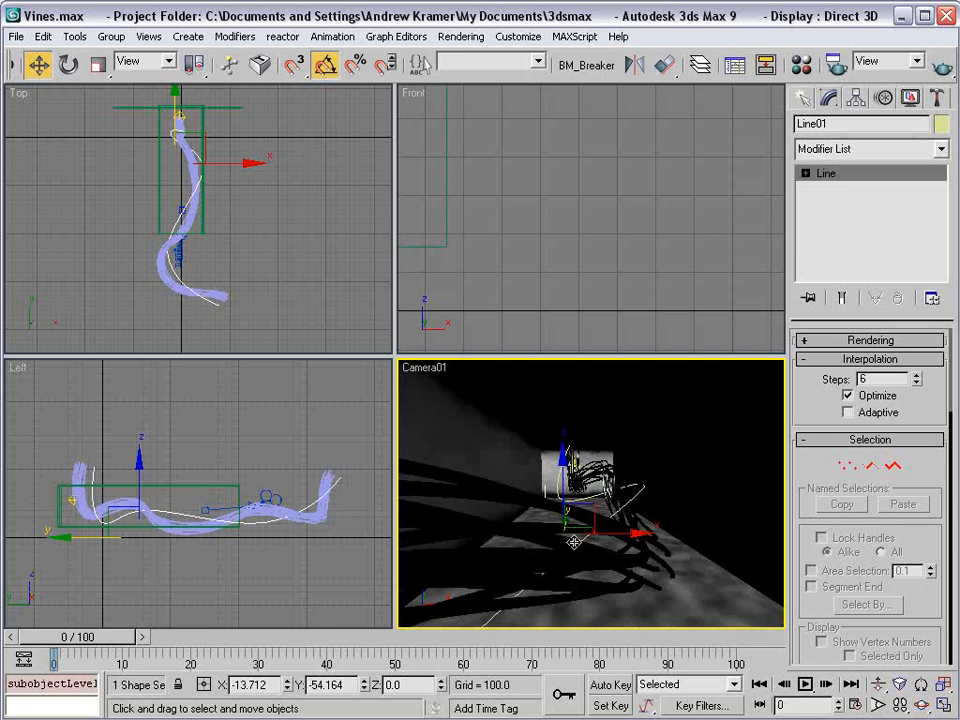
left_click(878, 688)
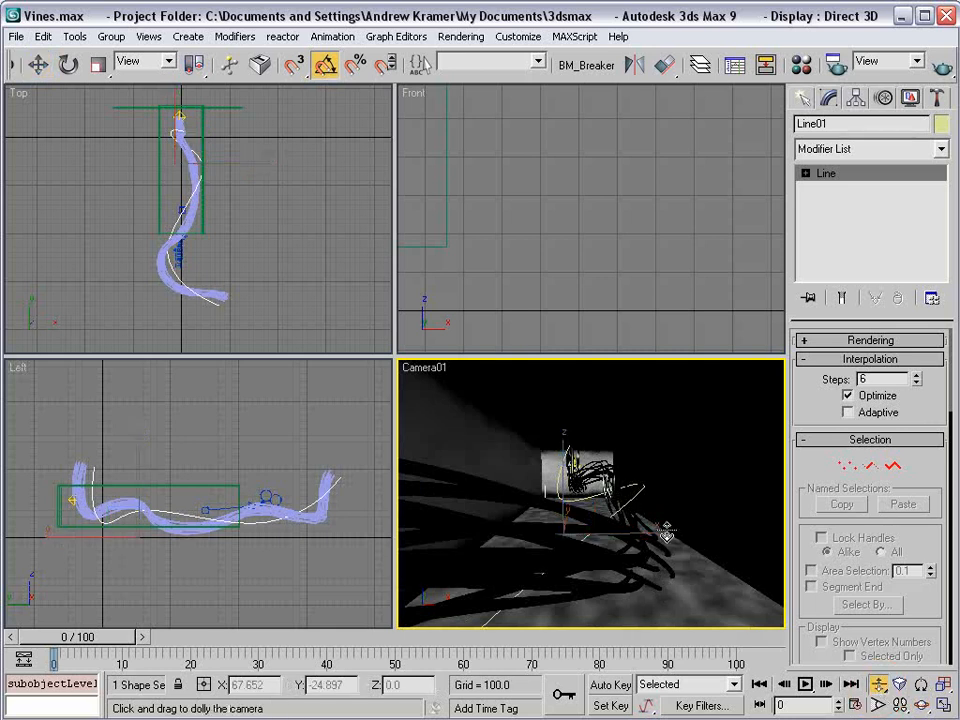
left_click_drag(459, 378, 576, 470)
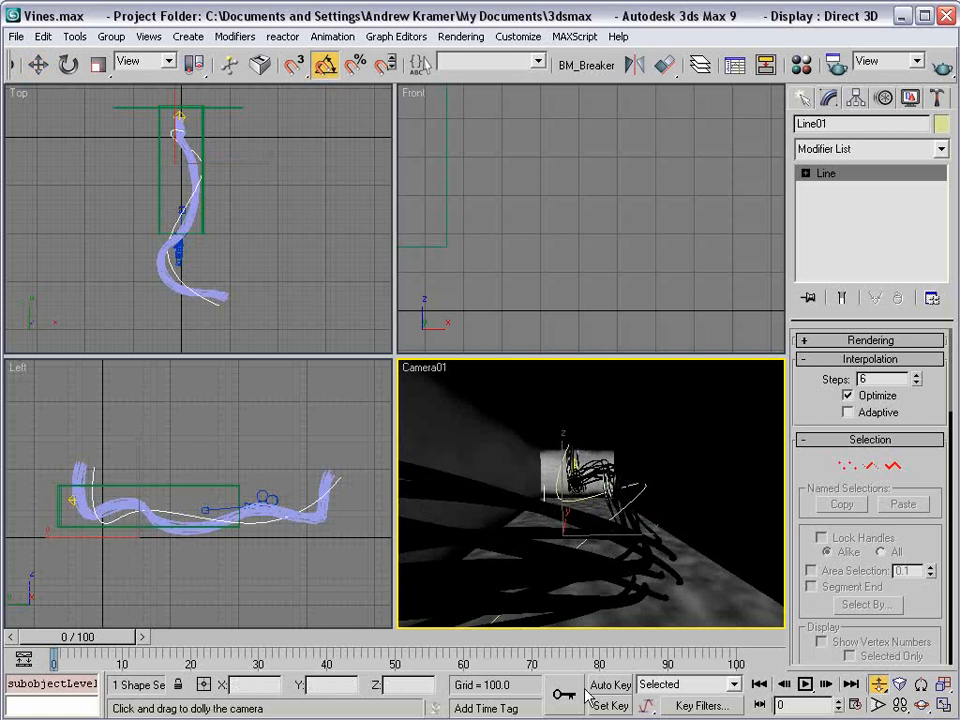
- With Auto Key, animate Camera01 dollying forward into the tunnel by frame 81
left_click(621, 688)
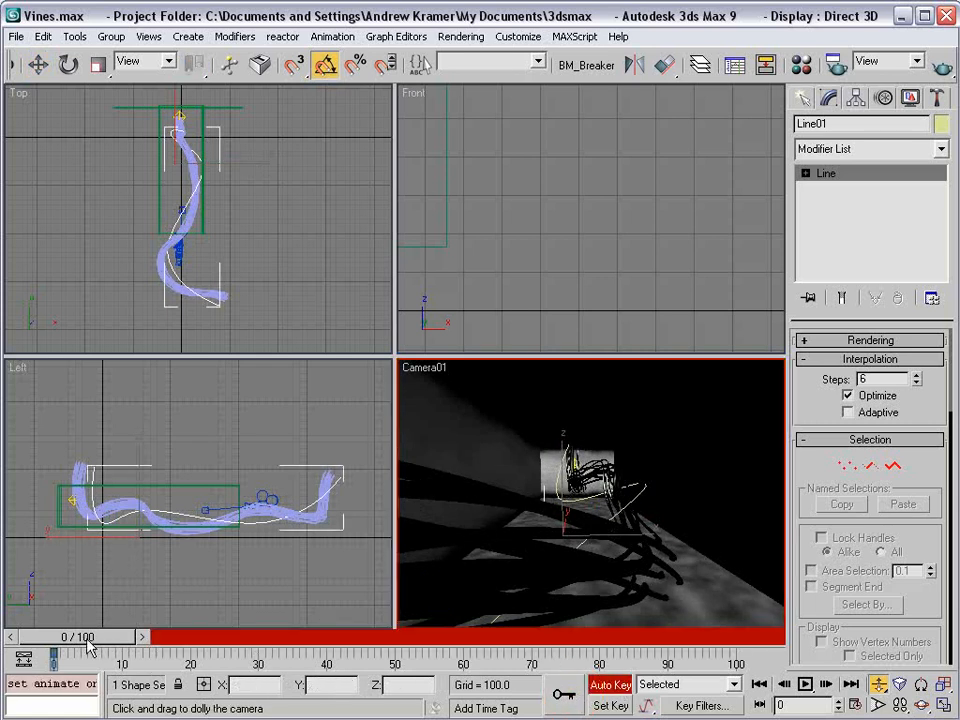
left_click_drag(95, 641, 598, 638)
left_click_drag(594, 515, 603, 486)
left_click(619, 688)
- Select Camera01's target in the Top view and move it forward to the tunnel's back wall, to Y about 63
right_click(258, 191)
left_click(318, 251)
middle_click_drag(208, 140, 210, 223)
left_click(210, 226)
left_click(214, 216)
left_click(214, 210)
middle_click_drag(214, 210, 214, 250)
left_click_drag(214, 250, 204, 124)
scroll(242, 285, "down", 2)
left_click_drag(172, 218, 217, 221)
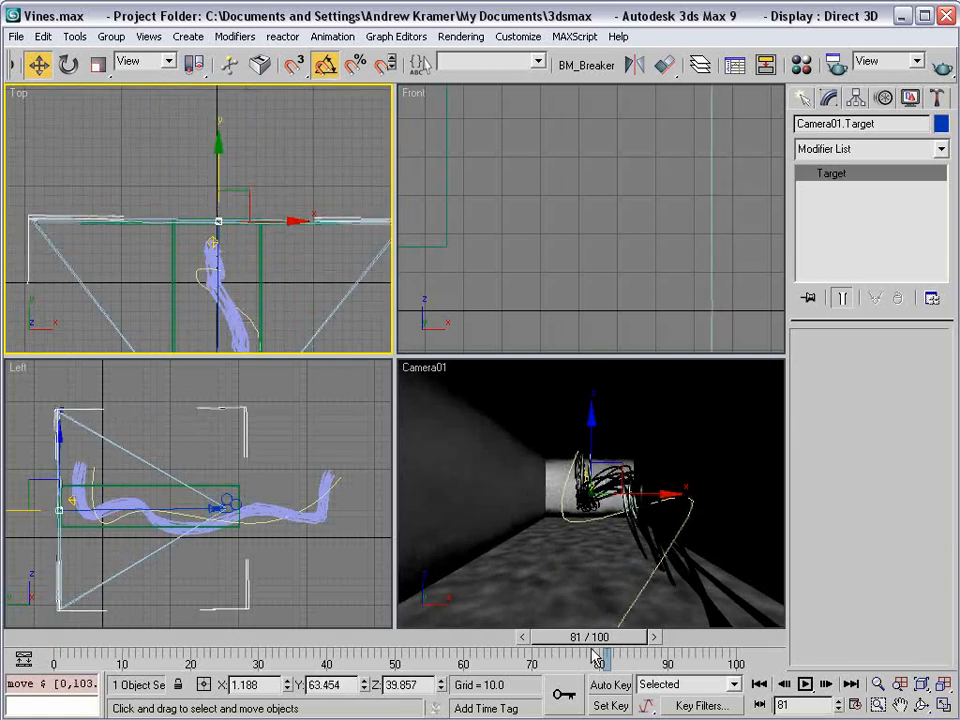
- With Auto Key at frame 81, dolly Camera01 much deeper into the tunnel toward the back wall, and return to frame 0
scroll(230, 218, "down", 2)
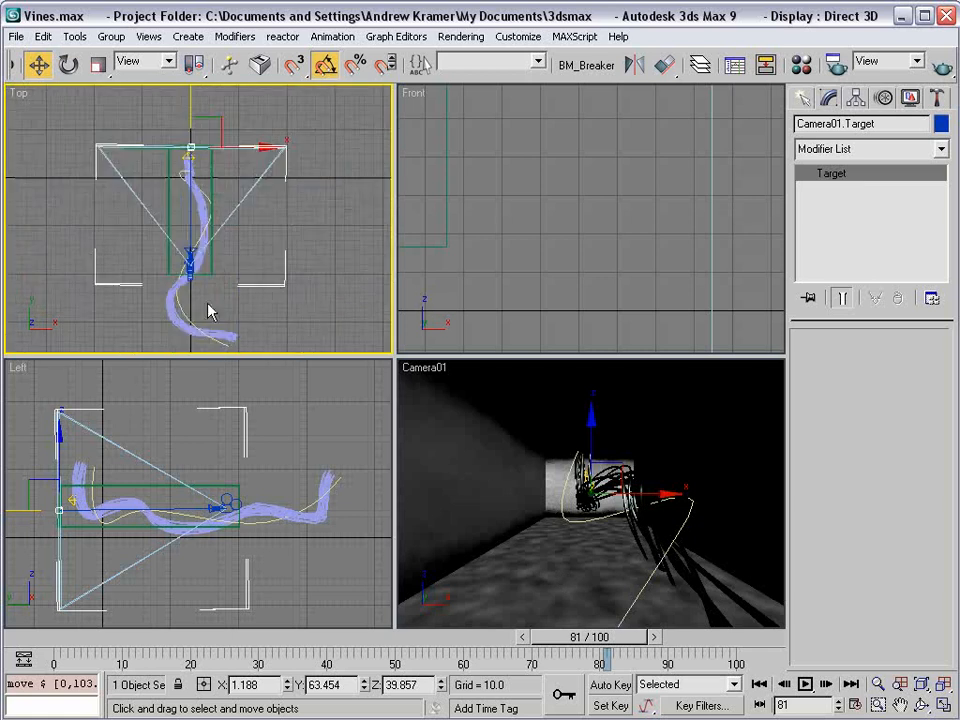
left_click(189, 258)
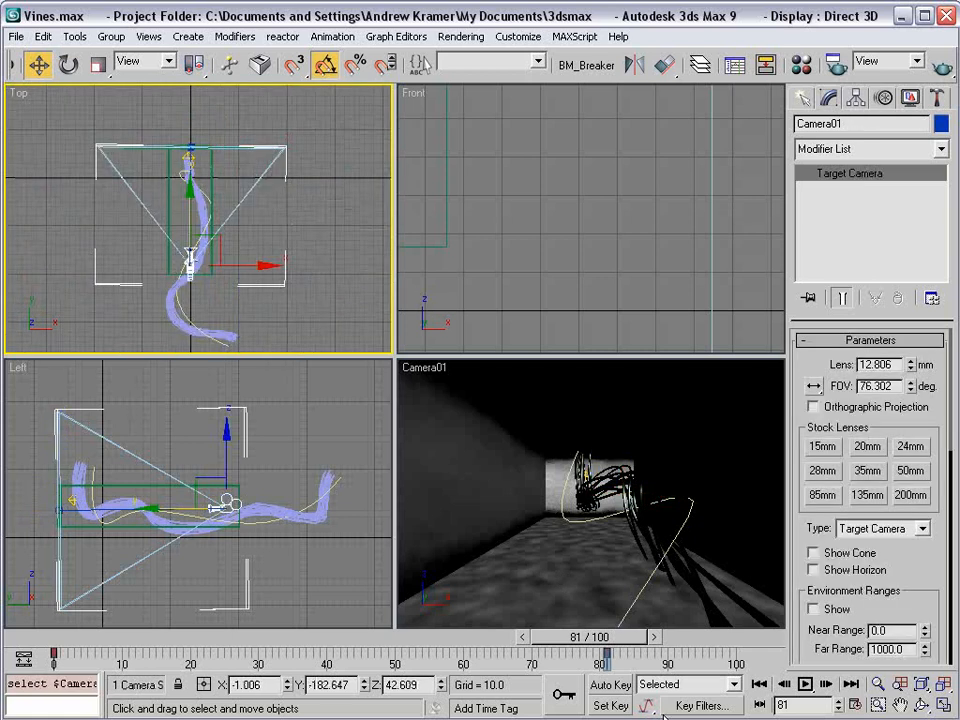
left_click(610, 685)
right_click(614, 538)
left_click(880, 684)
mouse_move(630, 540)
left_mouse_down()
mouse_move(630, 525)
mouse_move(630, 540)
left_mouse_up()
middle_click_drag(637, 538, 621, 542)
middle_click_drag(563, 553, 610, 531)
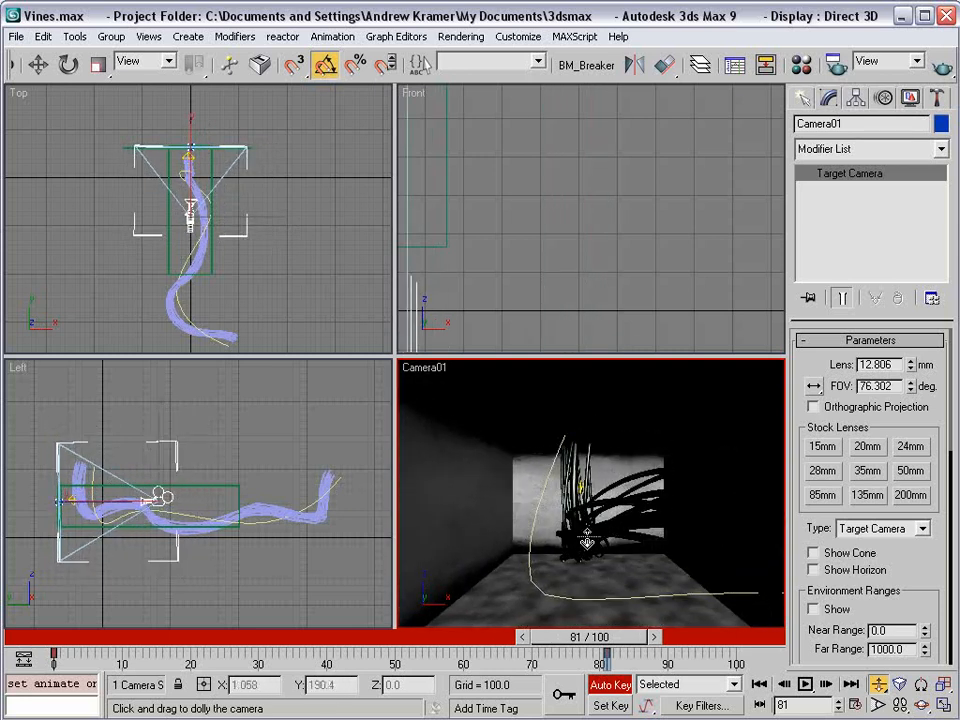
mouse_move(628, 640)
left_mouse_down()
mouse_move(104, 645)
mouse_move(621, 645)
left_mouse_up()
key("Home")
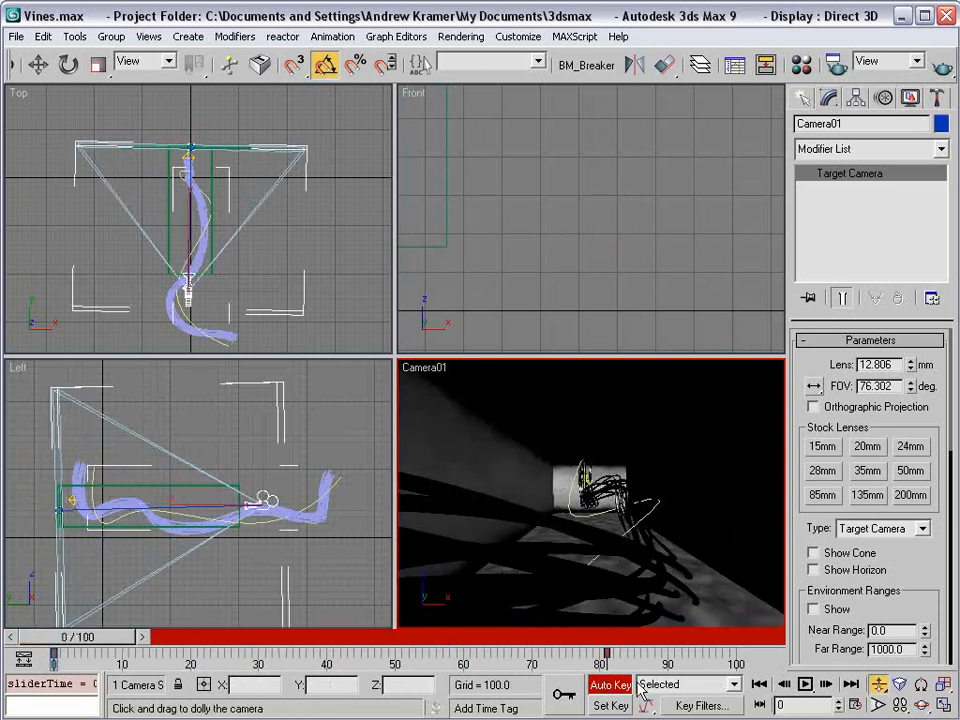
key("n")
- Set the tubes' PathDeform Percent to -68 at frame 0 so the vines start behind the camera
key("w")
middle_click(530, 275)
right_click(530, 275)
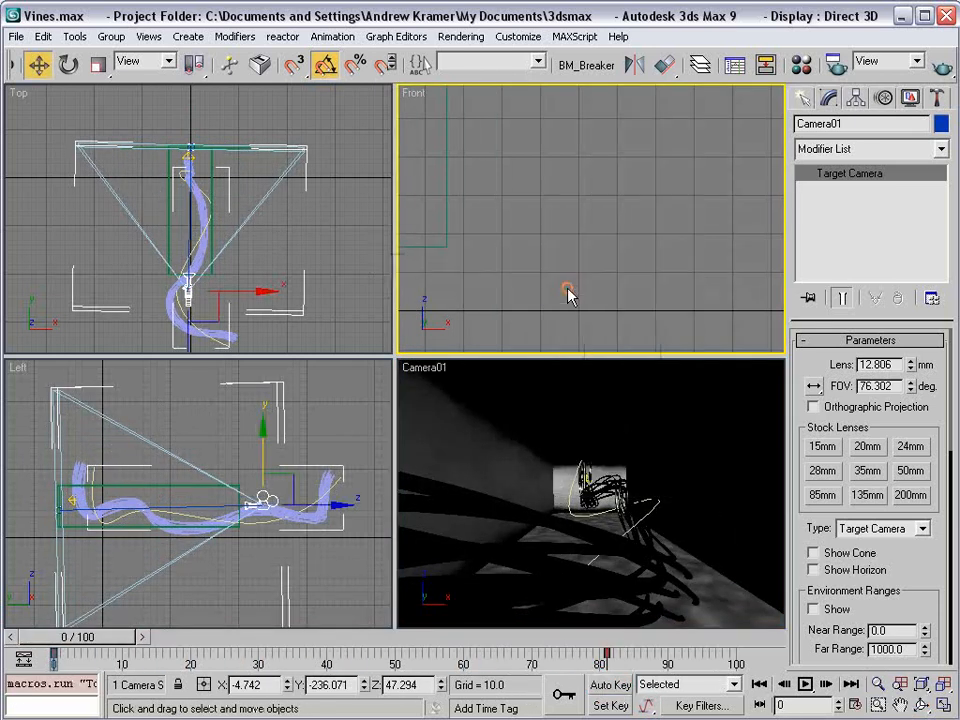
left_click(405, 240)
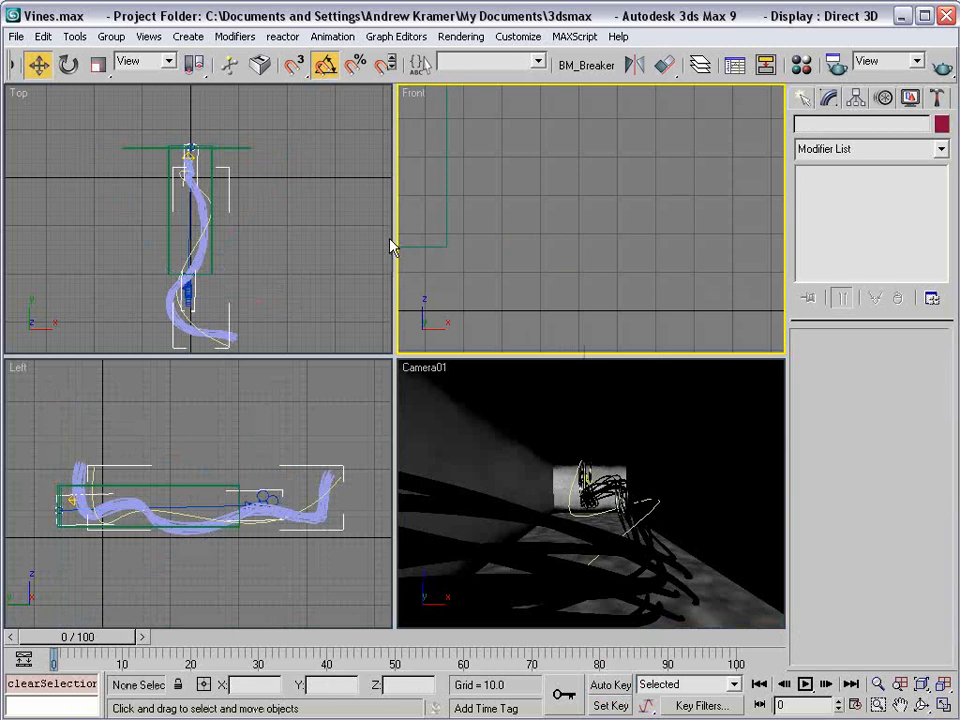
left_click(183, 323)
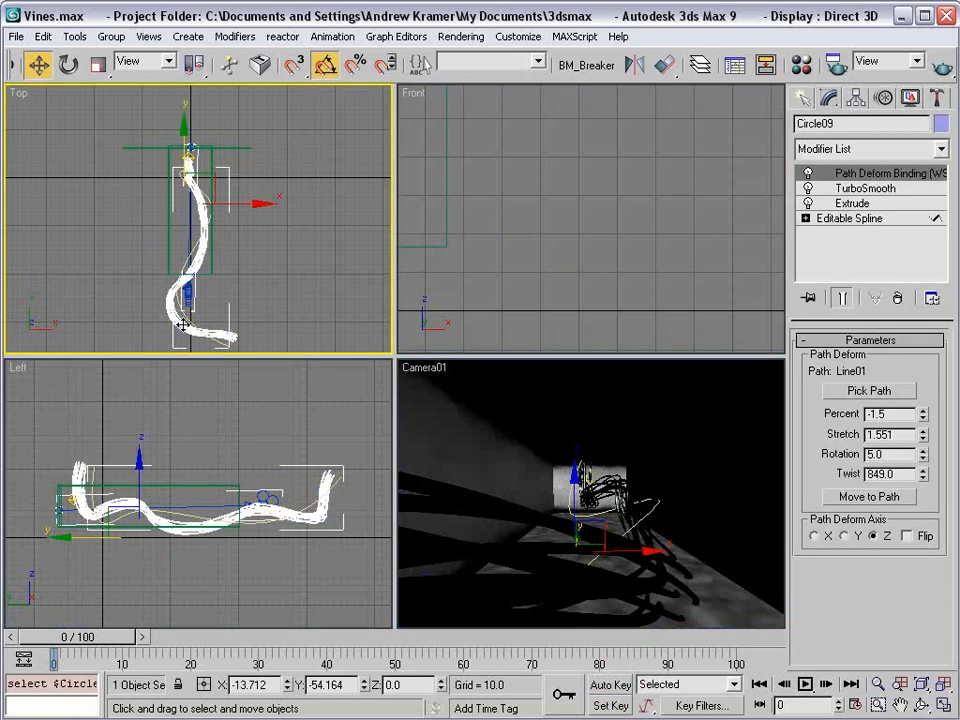
left_click_drag(923, 414, 907, 536)
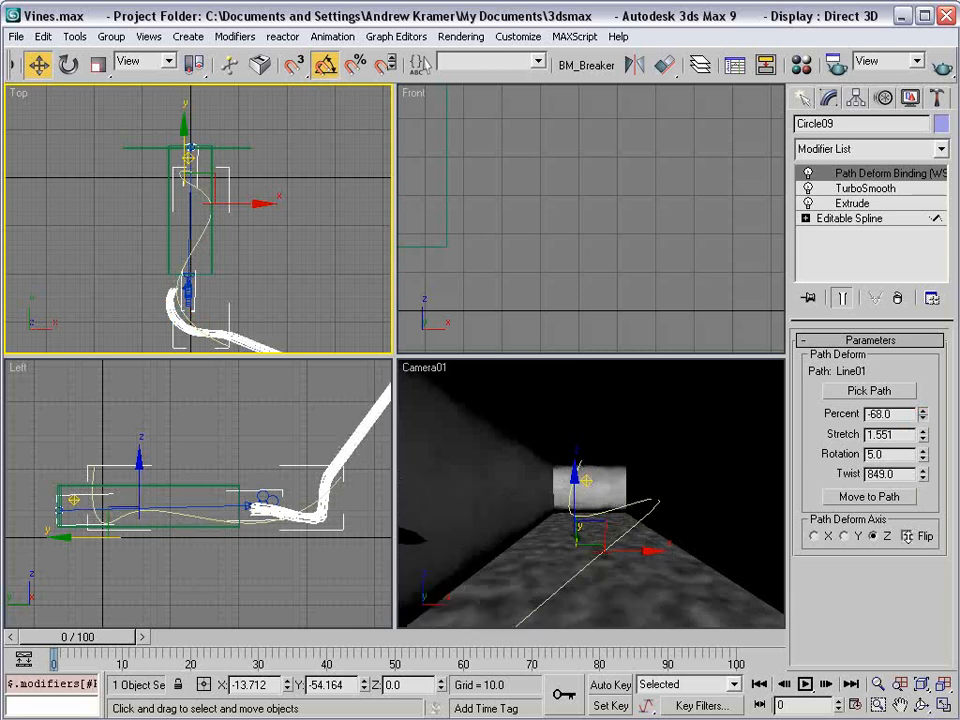
- With Auto Key at frame 65, raise the tubes' PathDeform Percent until the vines extend along the path to the back wall
left_click(610, 685)
left_click_drag(108, 645, 521, 629)
key("w")
left_click_drag(923, 413, 922, 280)
mouse_move(537, 640)
left_mouse_down()
mouse_move(226, 655)
mouse_move(150, 645)
mouse_move(388, 624)
mouse_move(528, 624)
left_mouse_up()
key("w")
left_click(617, 688)
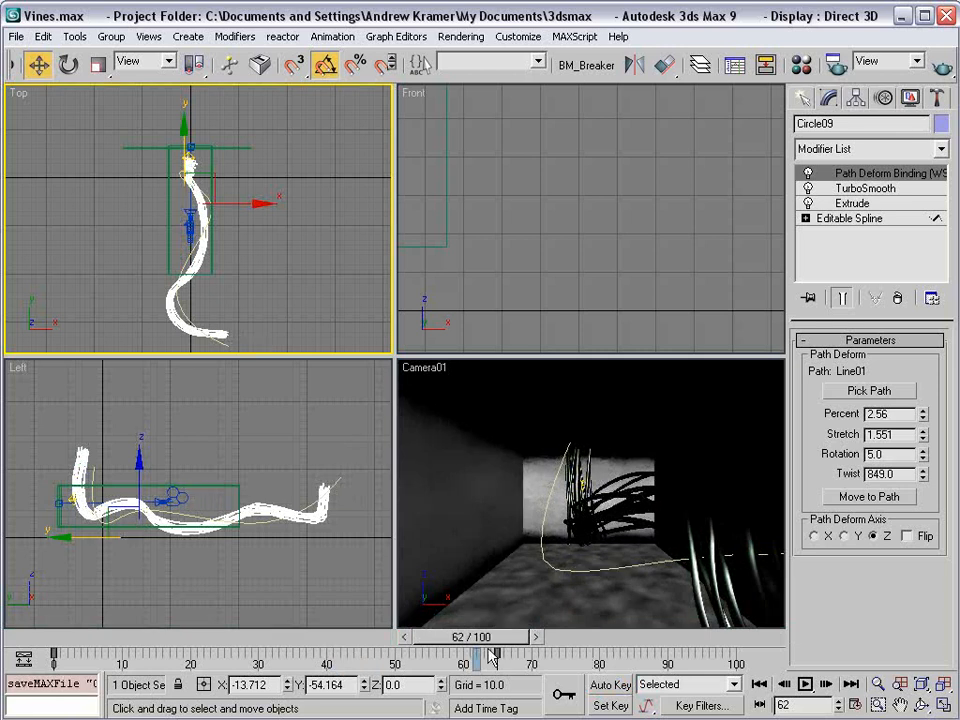
- At frame 10, place a standard Omni light midway along the tunnel at about X -5, Y -92
left_click_drag(443, 636, 137, 636)
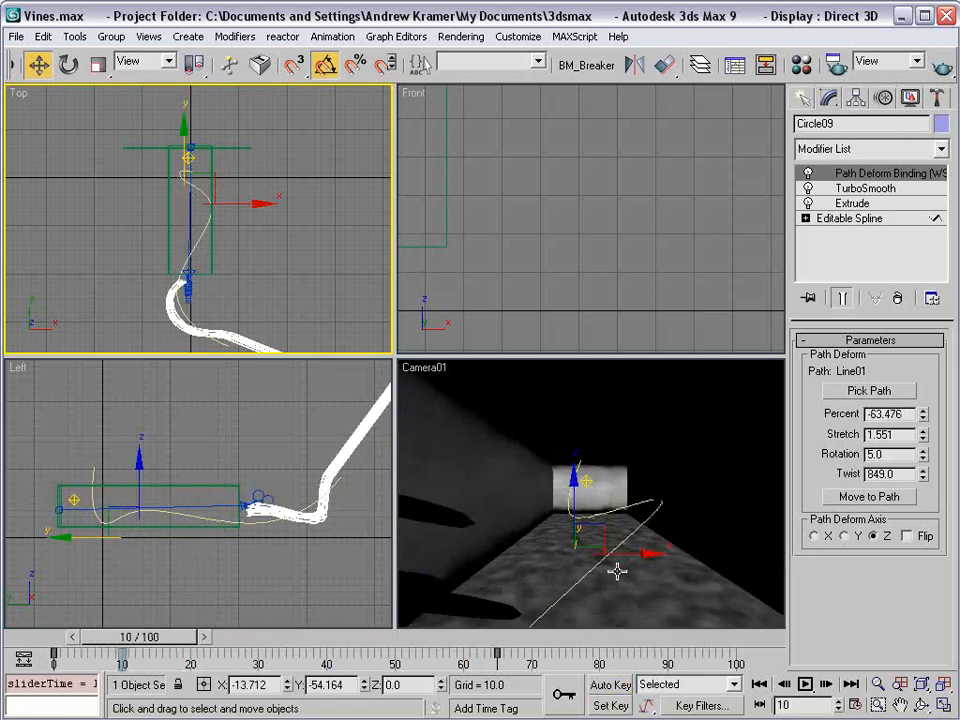
middle_click_drag(209, 257, 185, 237)
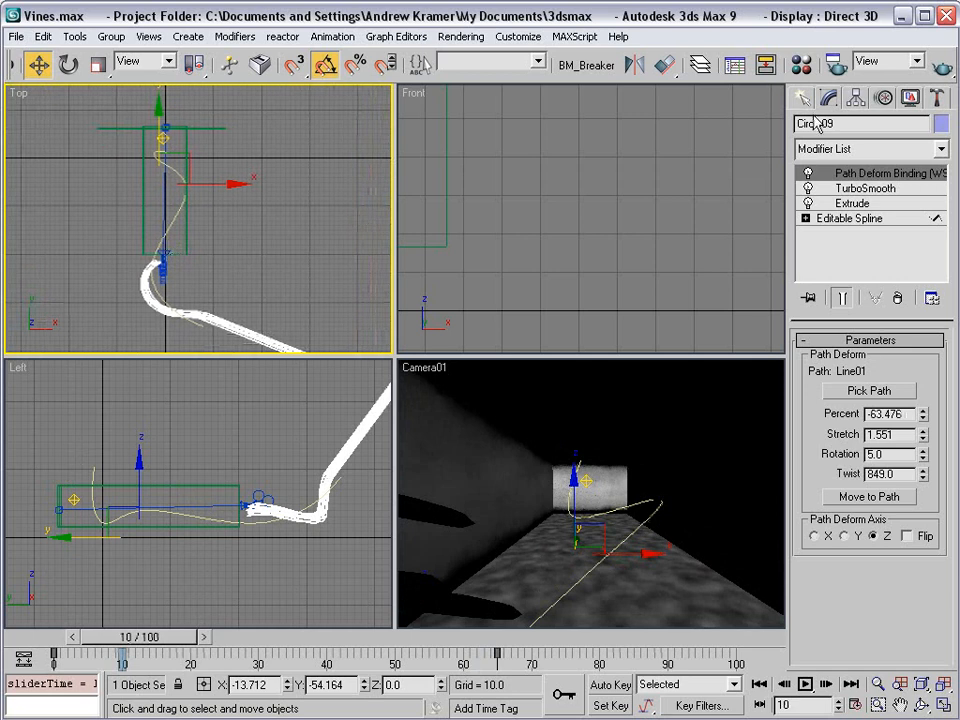
left_click(802, 97)
left_click(852, 128)
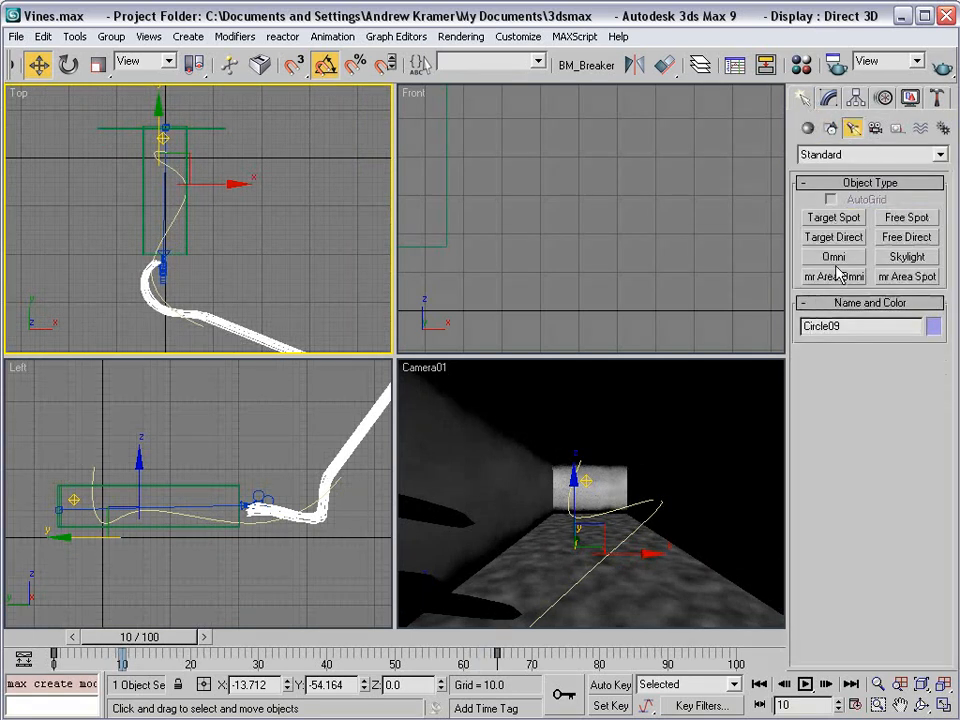
left_click(834, 259)
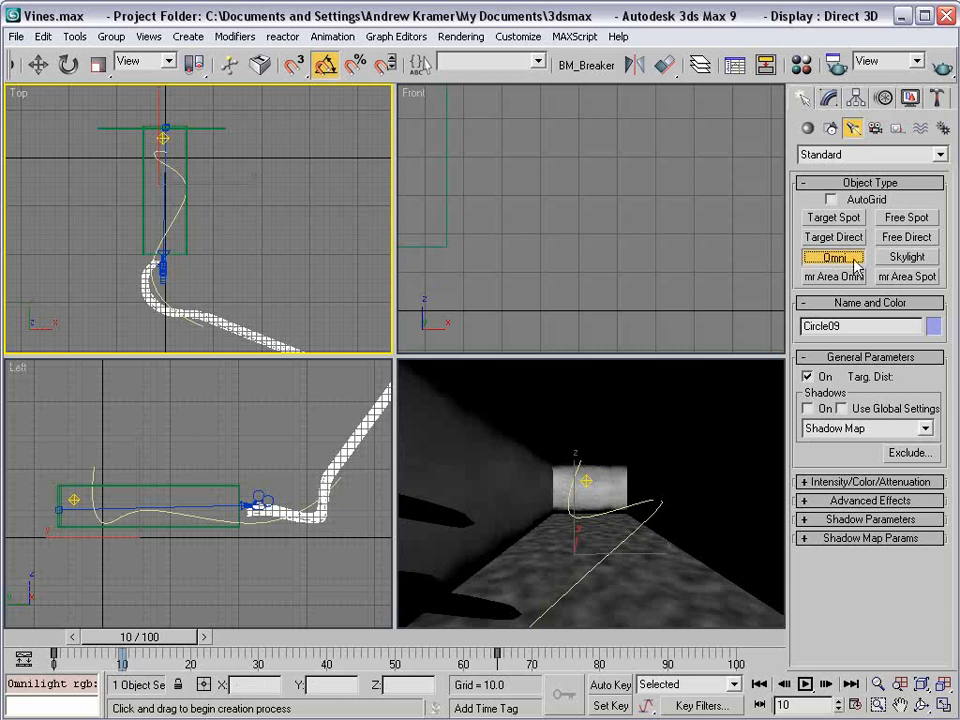
mouse_move(164, 219)
left_mouse_down()
mouse_move(163, 195)
mouse_move(163, 203)
left_mouse_up()
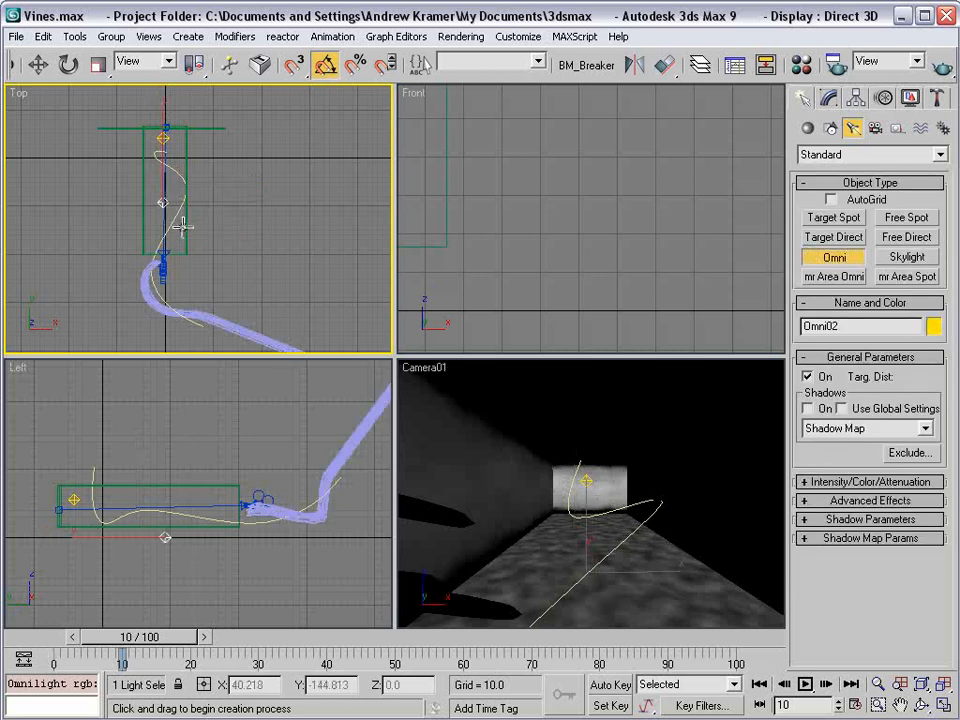
- Change the new omni light's color to a muted yellow by raising red, reducing green and adjusting whiteness
left_click(829, 97)
scroll(864, 408, "up", 5)
left_click(920, 467)
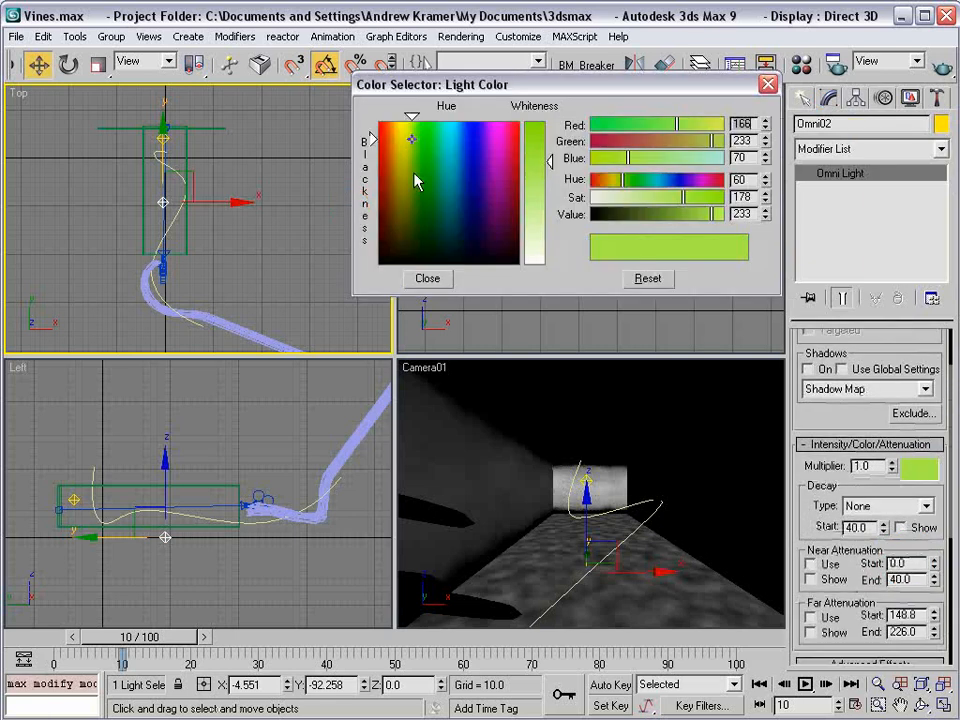
left_click_drag(680, 126, 696, 123)
left_click_drag(551, 160, 552, 168)
left_click_drag(716, 145, 700, 143)
left_click(428, 278)
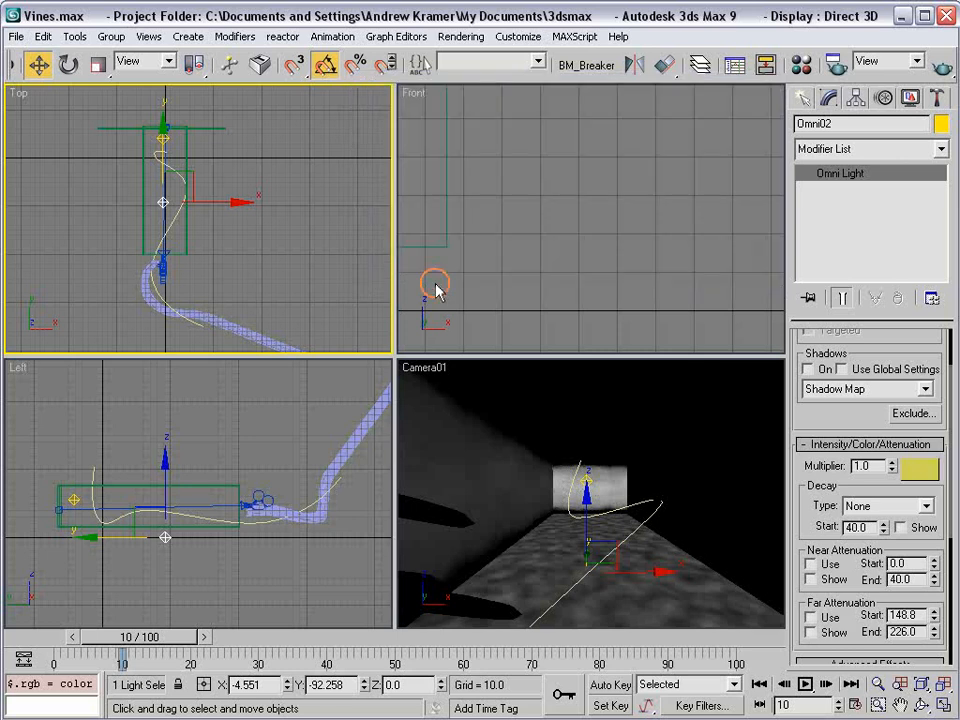
- Enable the omni light's Far Attenuation with Start 51.247 and End 88.253
scroll(833, 510, "down", 2)
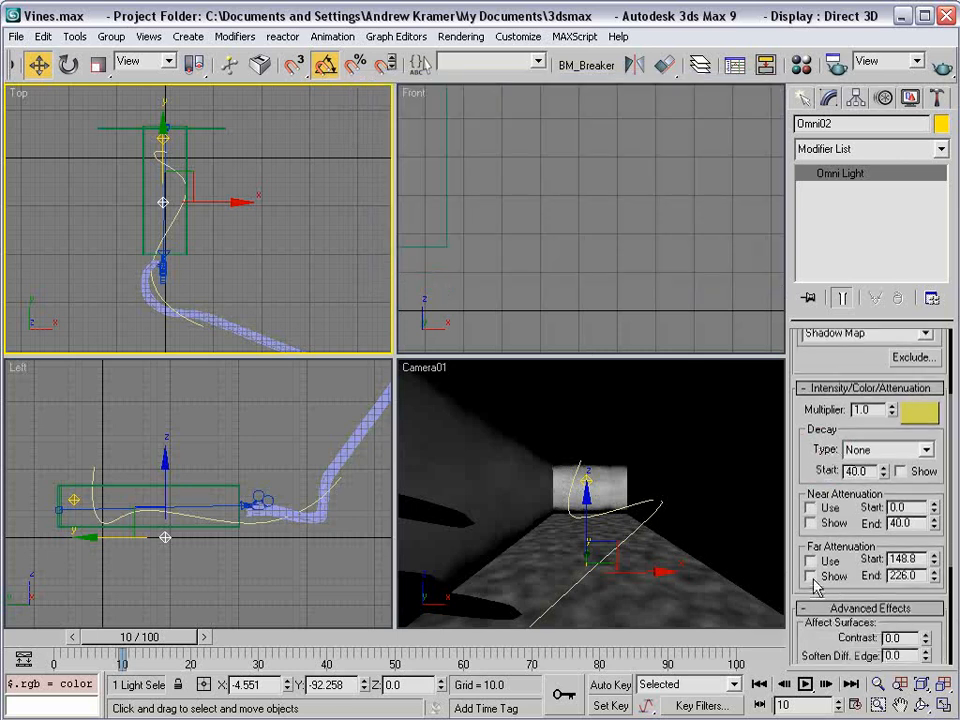
left_click(810, 561)
scroll(866, 540, "down", 1)
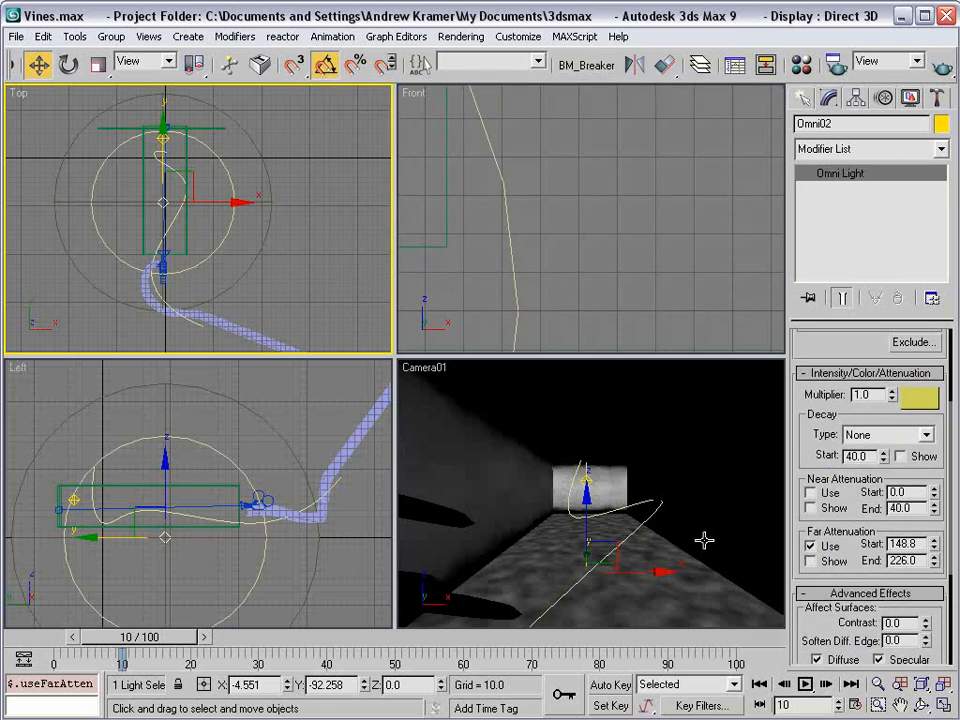
left_click_drag(935, 543, 938, 598)
left_click_drag(935, 543, 937, 590)
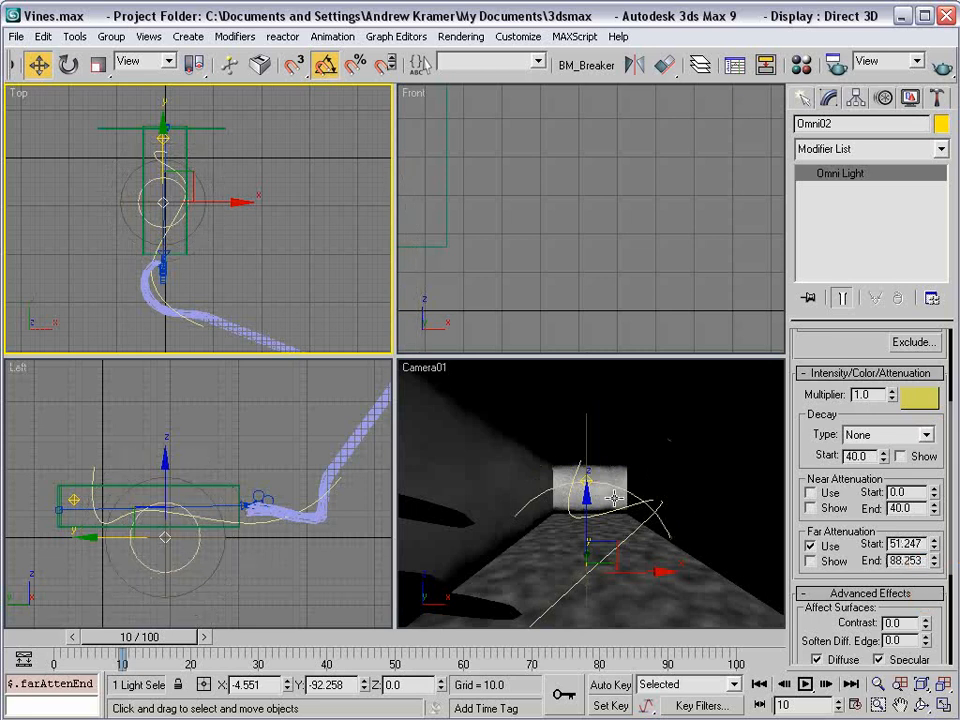
- Move the yellow omni light toward the camera to Y about -151, and render the Camera01 view to check the lighting
scroll(172, 238, "up", 3)
left_click_drag(128, 131, 129, 189)
right_click(645, 437)
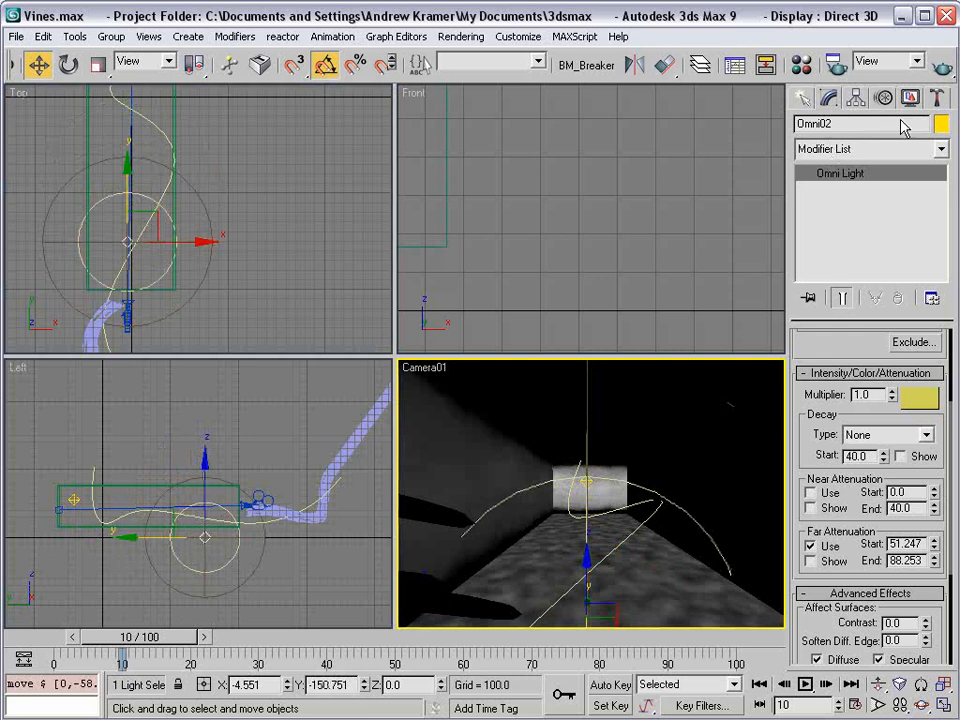
left_click(942, 66)
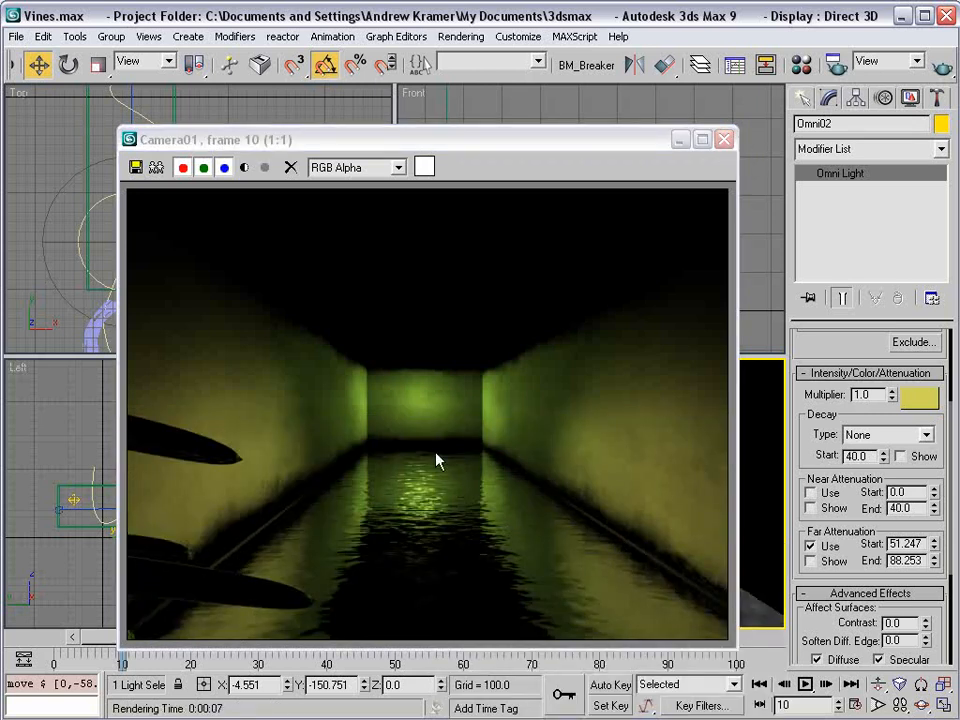
left_click(724, 139)
- Raise the tunnel's floor box slightly to about Z 18.3, using the Camera01 view
right_click(738, 190)
left_click(748, 215)
left_click(645, 585)
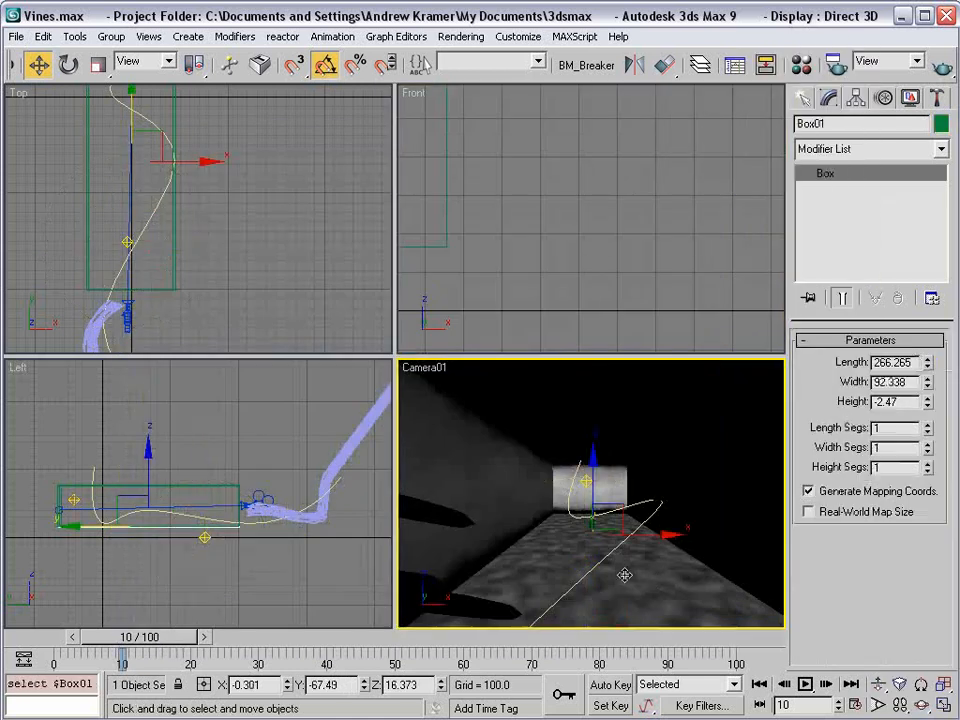
left_click_drag(591, 480, 597, 478)
- Review the map amounts of the 02 - Default material, and render the Camera01 view at frame 10
key("m")
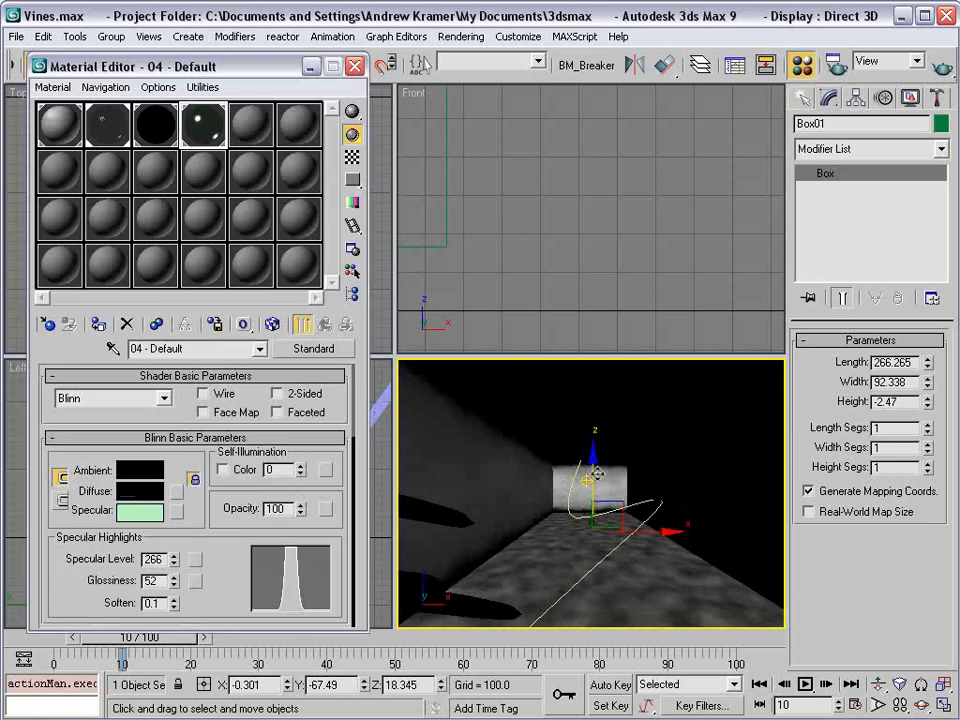
left_click(100, 133)
left_click(163, 489)
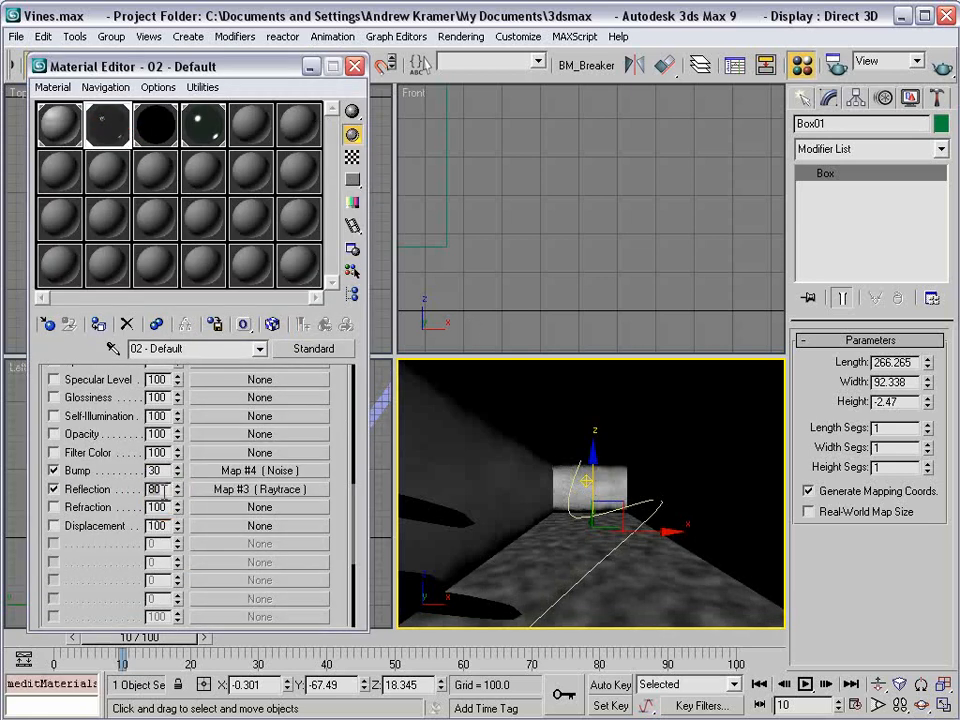
left_click(354, 66)
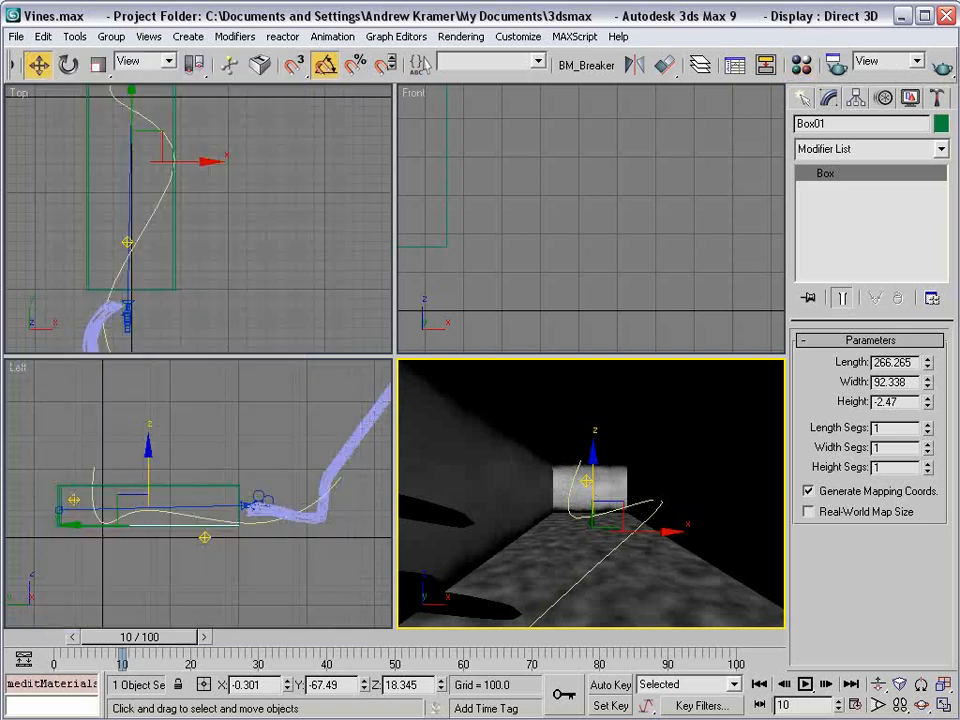
left_click(940, 66)
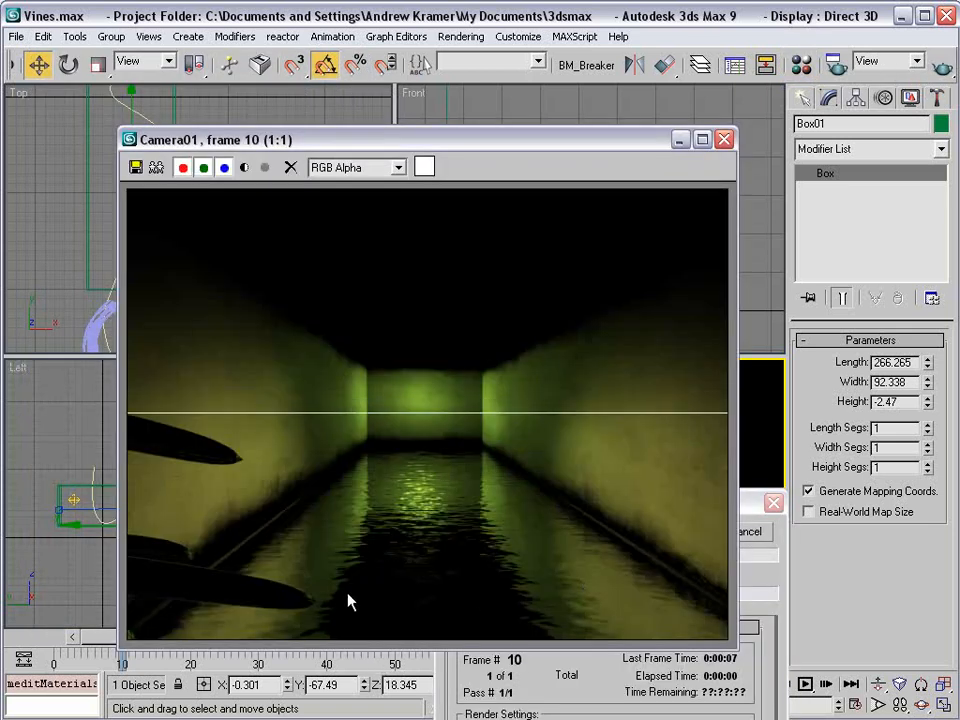
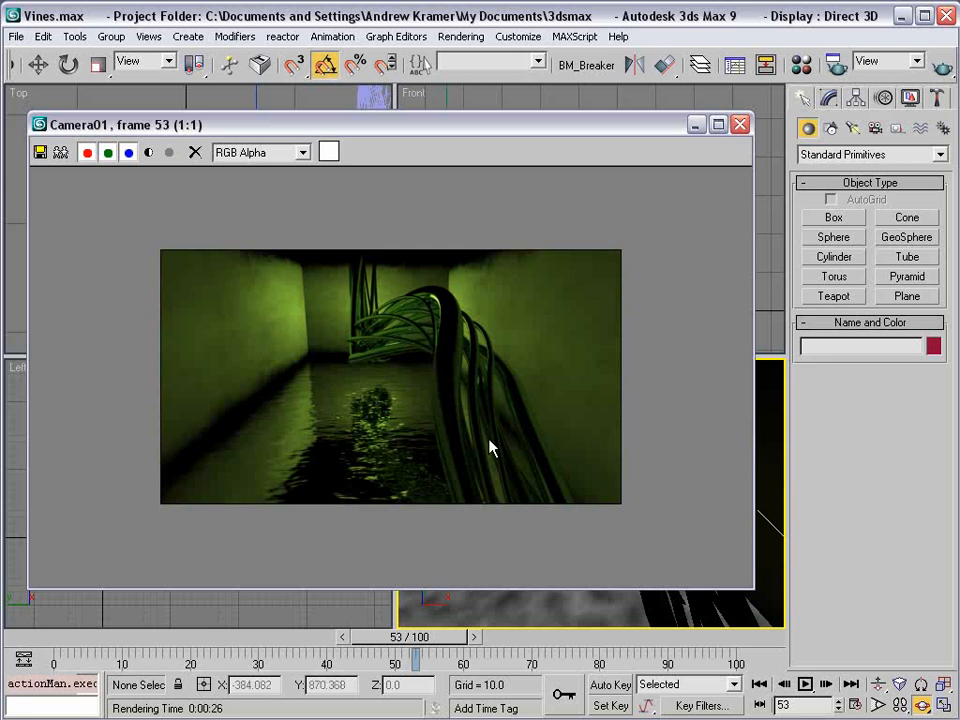
- Open the render settings and add a Z Depth render element
left_click(836, 63)
left_click_drag(636, 26, 621, 23)
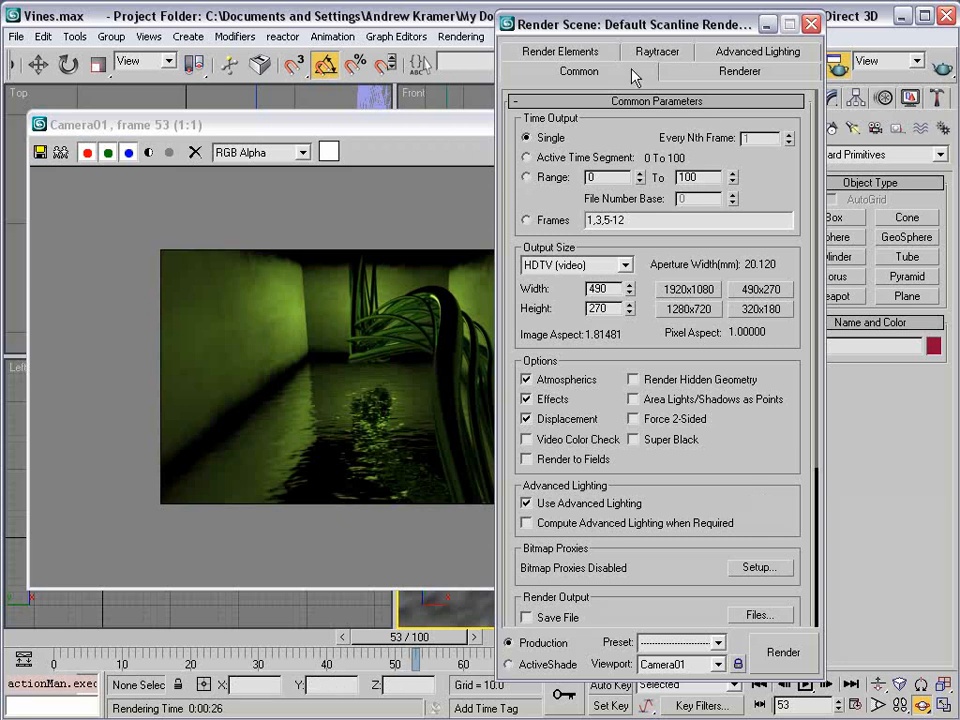
left_click(573, 52)
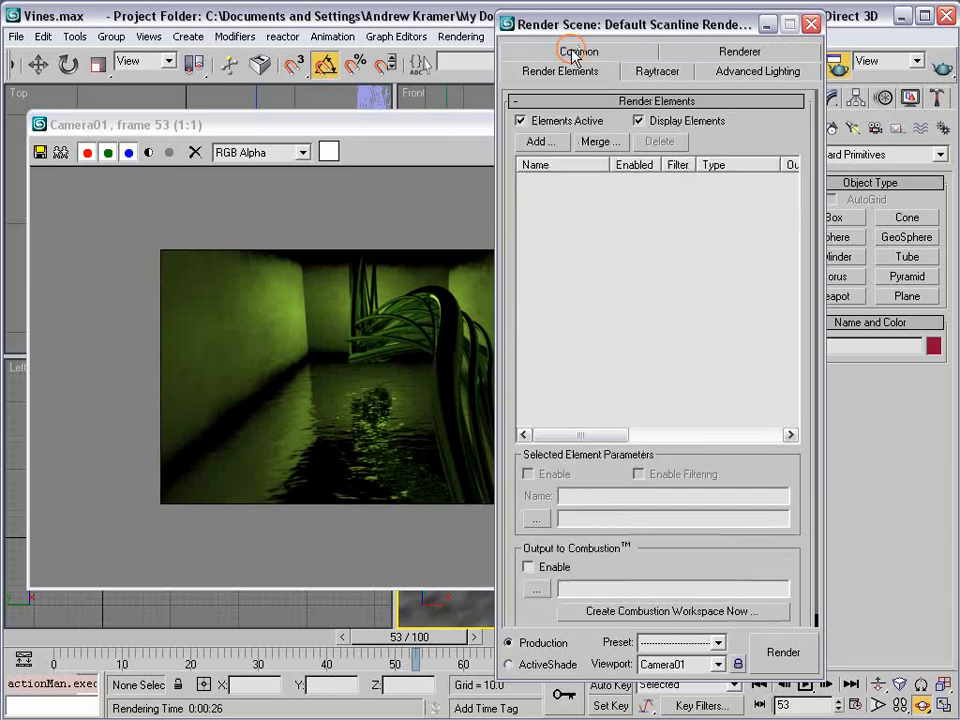
left_click(540, 142)
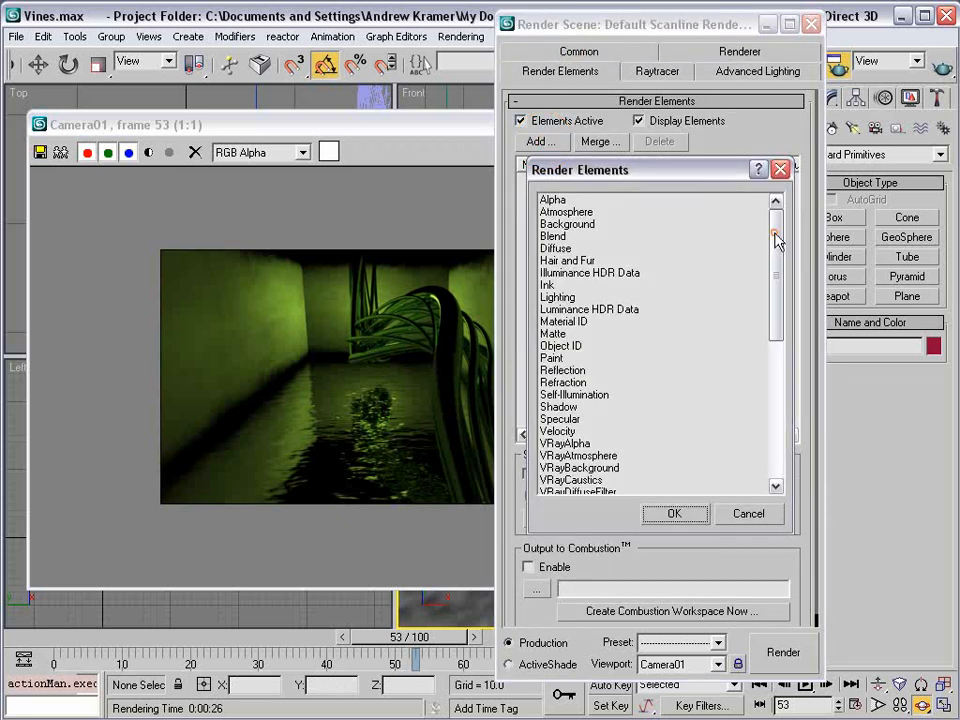
left_click_drag(776, 240, 785, 405)
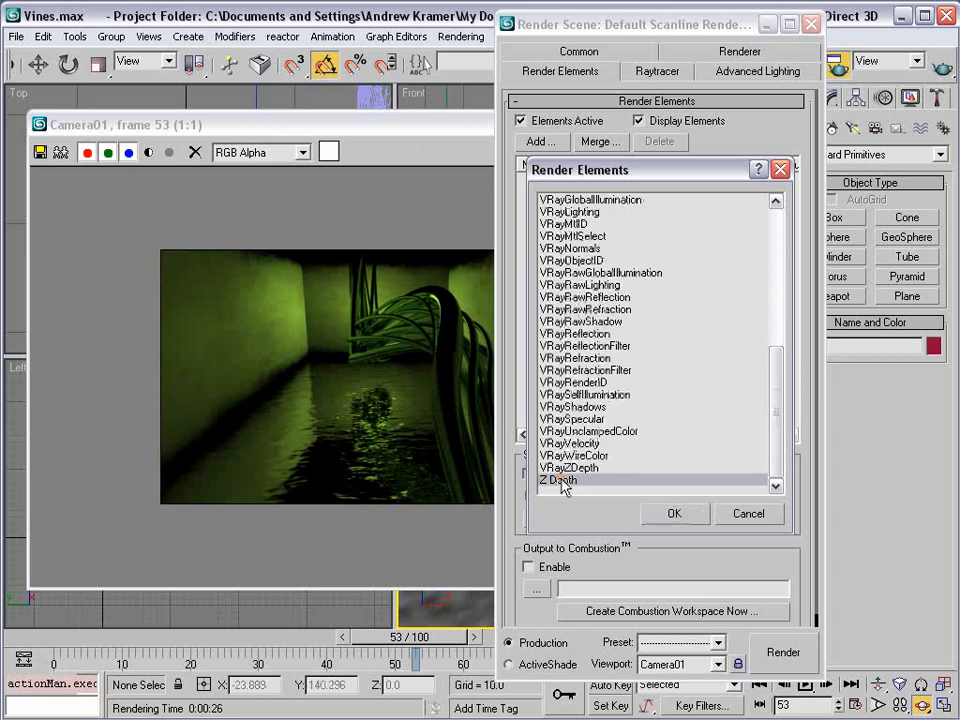
left_click(563, 480)
left_click(674, 513)
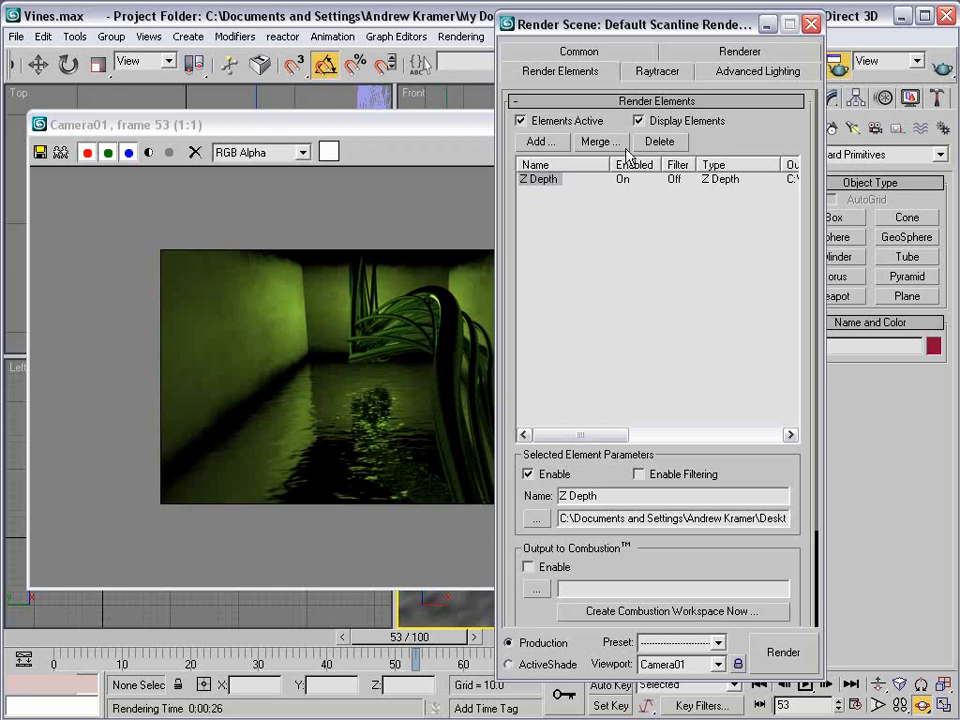
- Render the Camera01 view at frame 53 with the Z Depth element's default range and examine the depth pass
left_click(540, 182)
left_click_drag(763, 456, 738, 337)
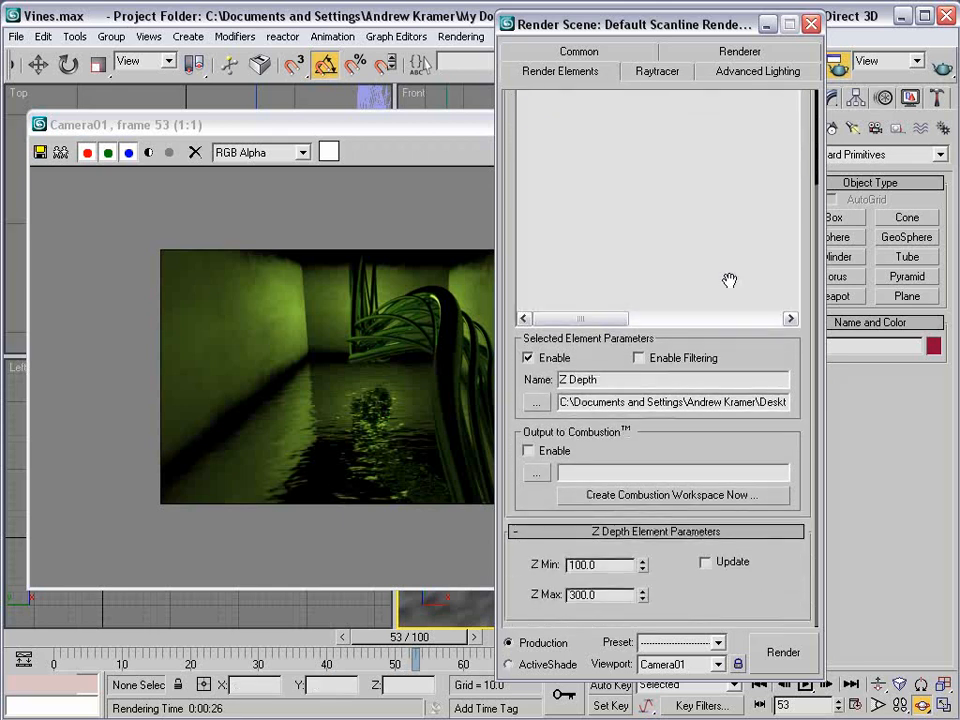
left_click(784, 654)
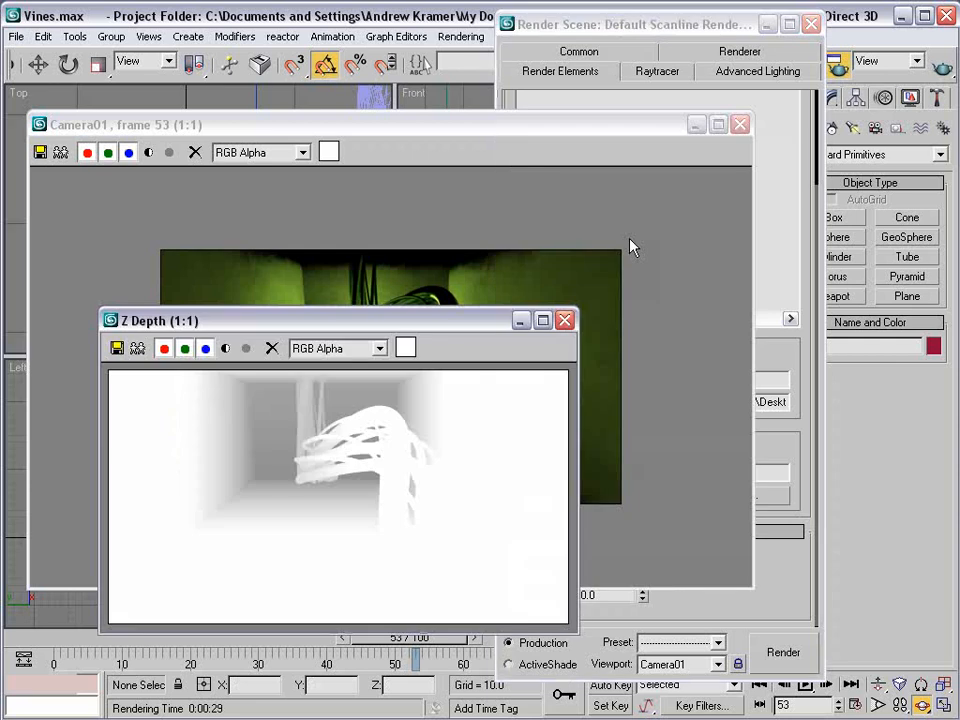
left_click_drag(388, 324, 501, 401)
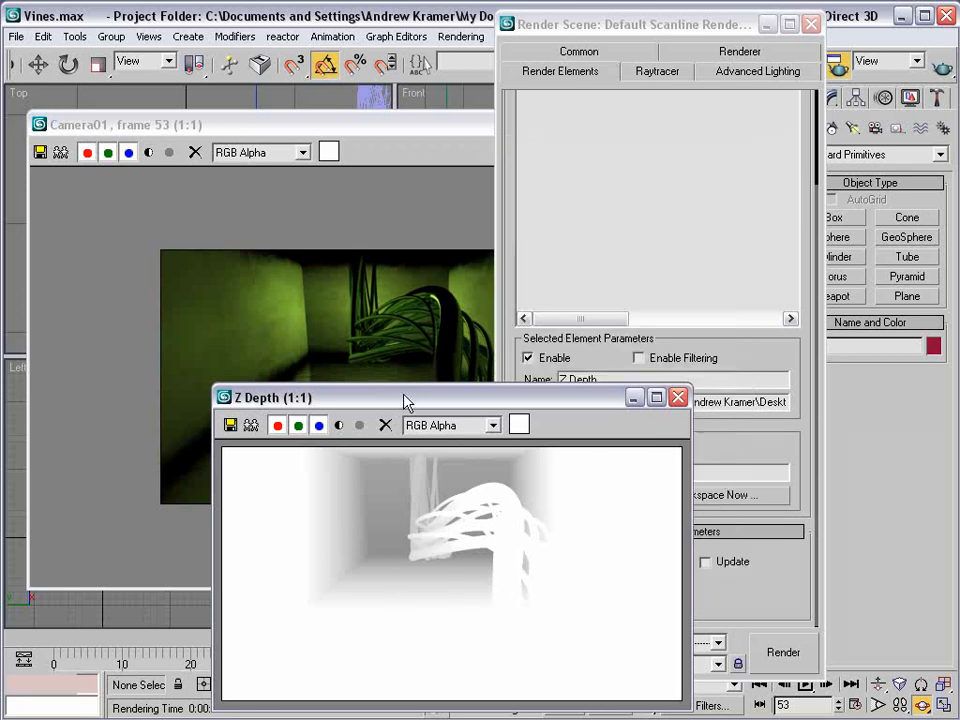
- Set the Z Depth element's Z Max to 225 and Z Min to 25, and render the depth pass again
left_click(645, 195)
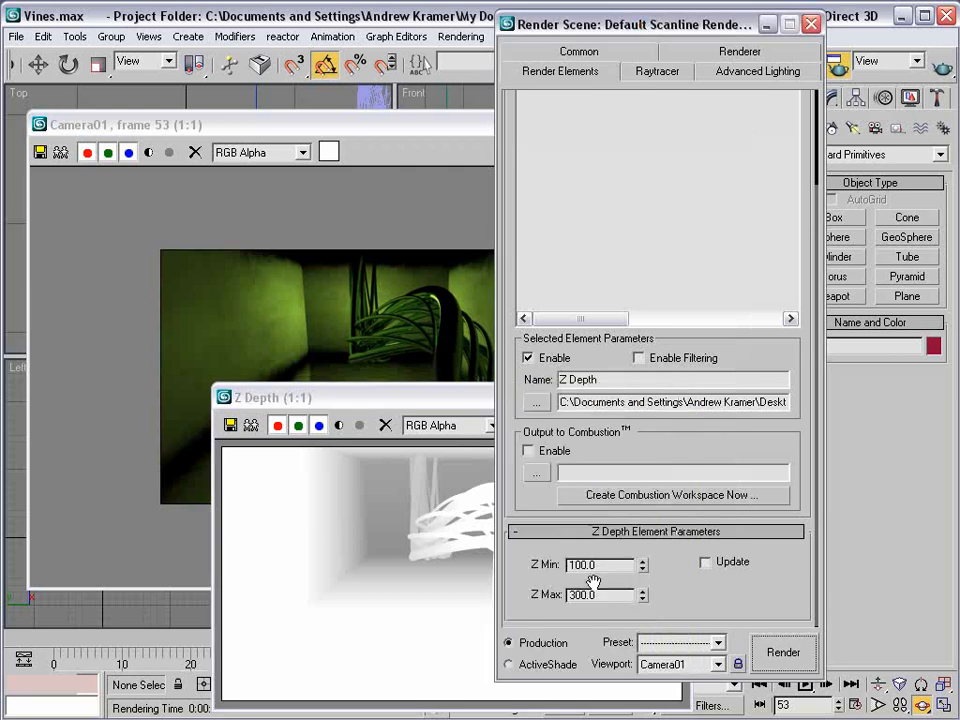
left_click_drag(455, 400, 240, 391)
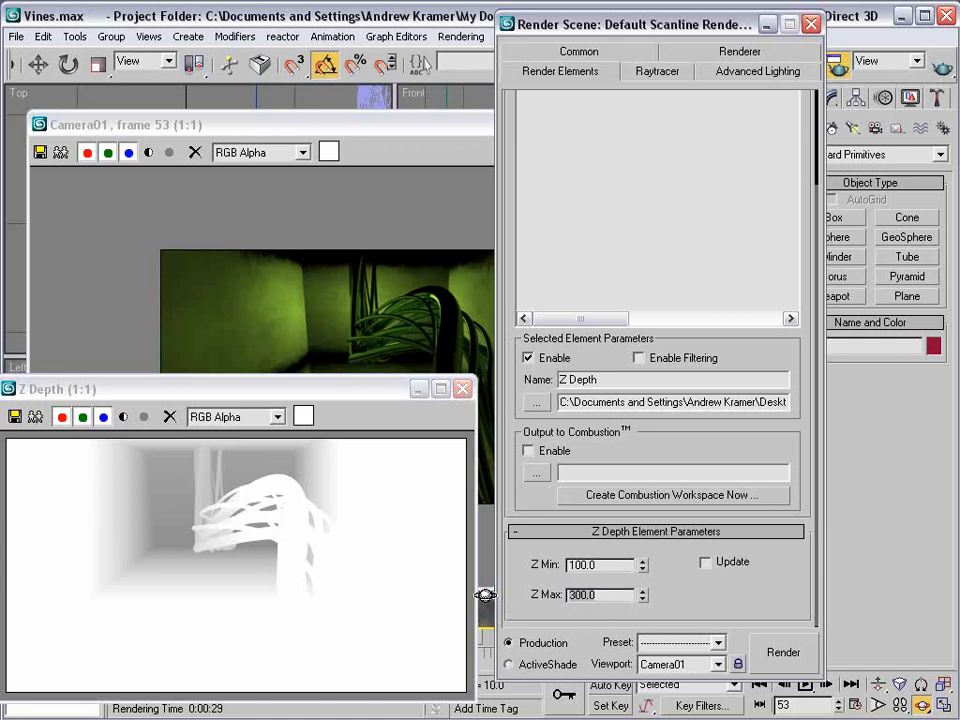
type("225")
key("Tab")
type("2")
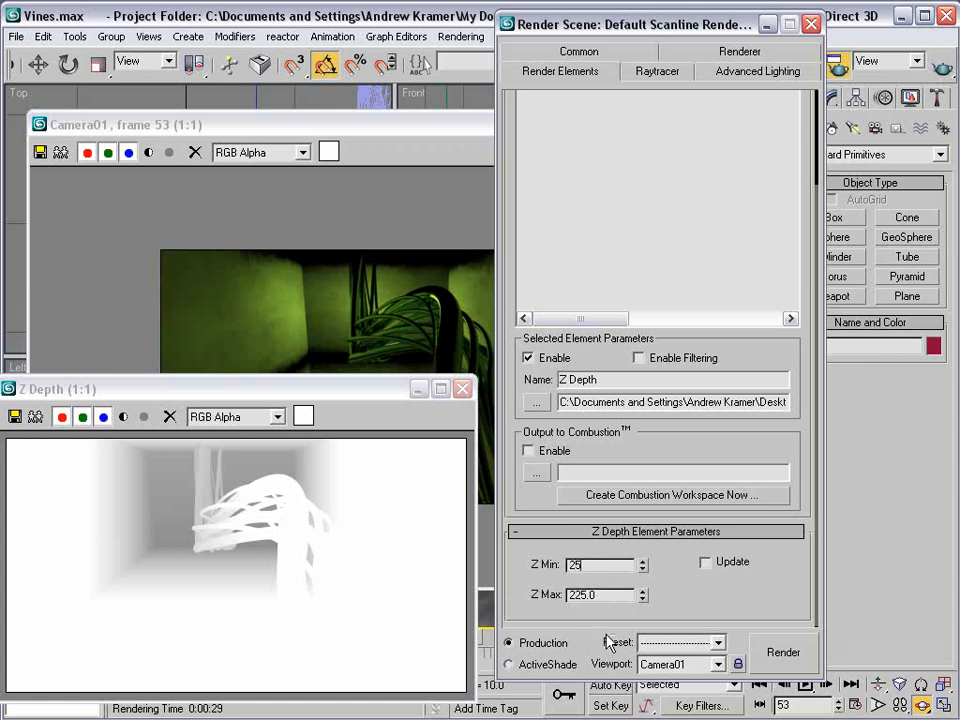
left_click(785, 655)
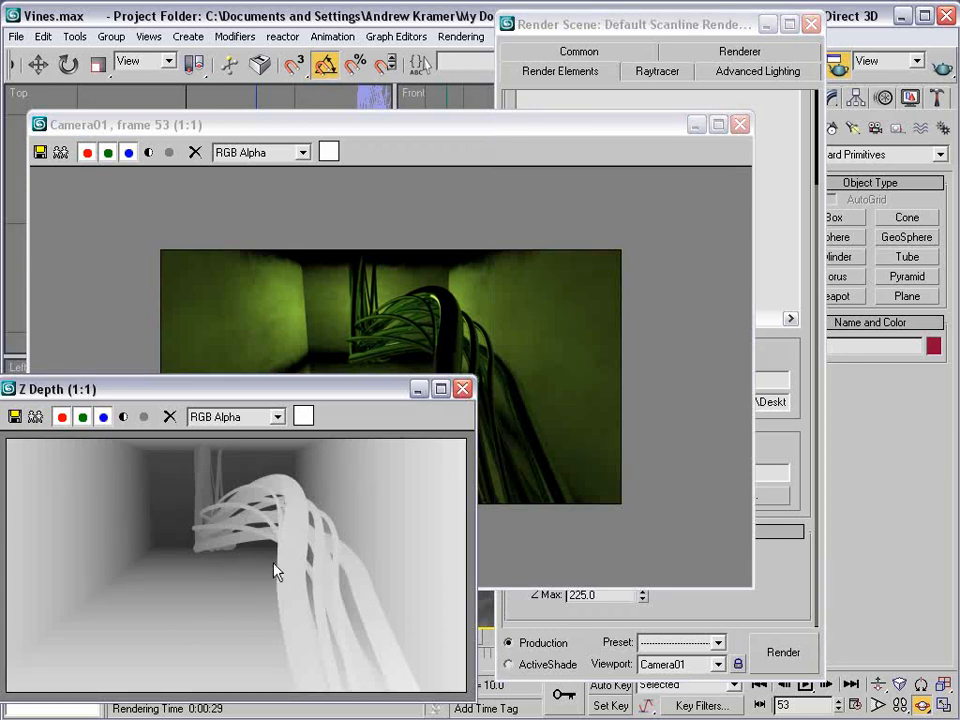
- Turn off the Atmospherics, Effects and Displacement options in the common render settings
left_click(590, 56)
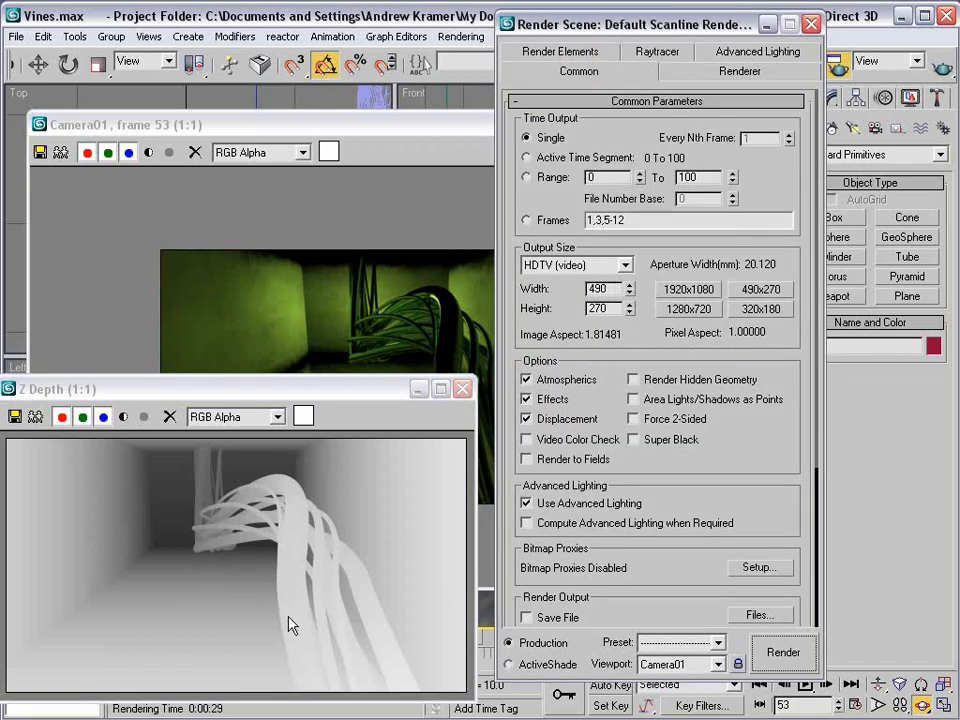
left_click(577, 78)
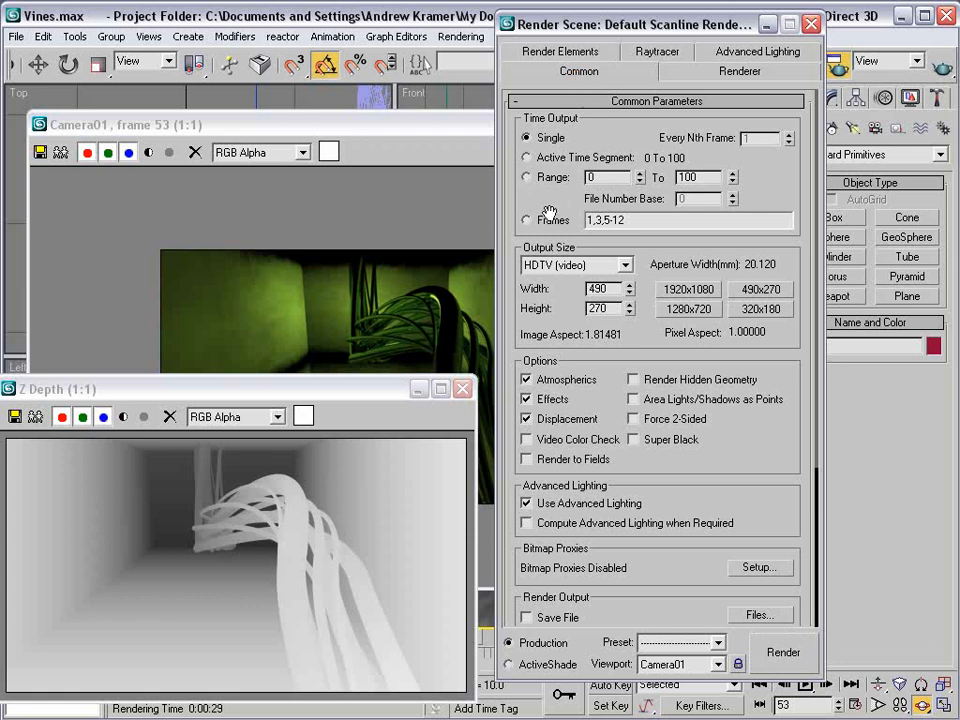
left_click(527, 380)
left_click(527, 399)
left_click(527, 419)
- Disable Mapping, Shadows, Auto-Reflect/Refract and Mirrors, and Antialiasing in the scanline renderer, and test render frame 53
left_click(735, 72)
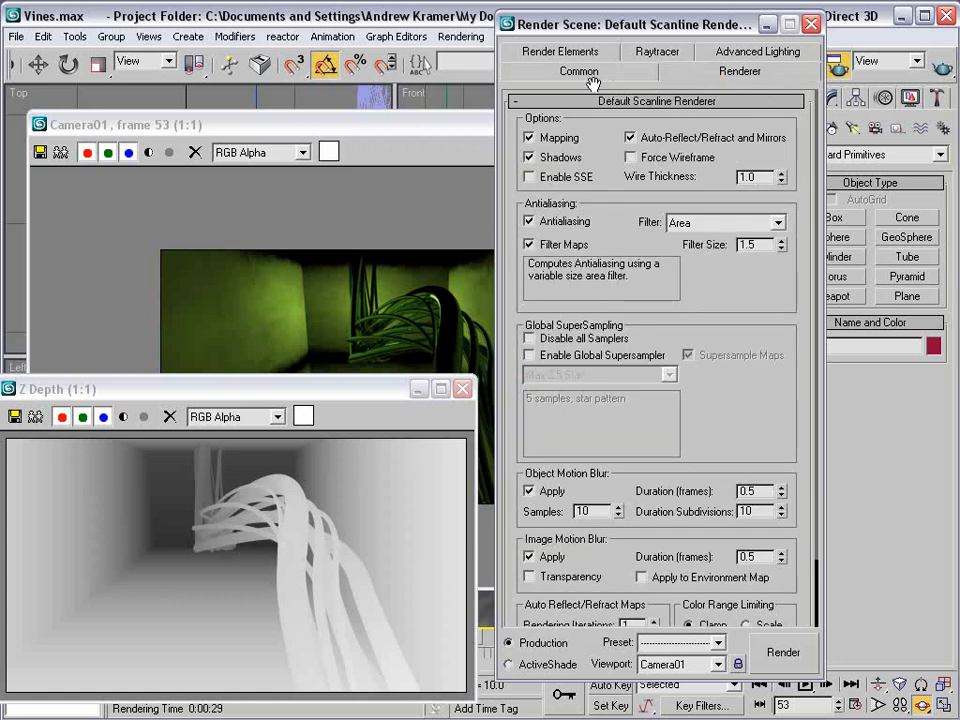
left_click(530, 138)
left_click(529, 157)
left_click(630, 137)
left_click(530, 221)
left_click(790, 653)
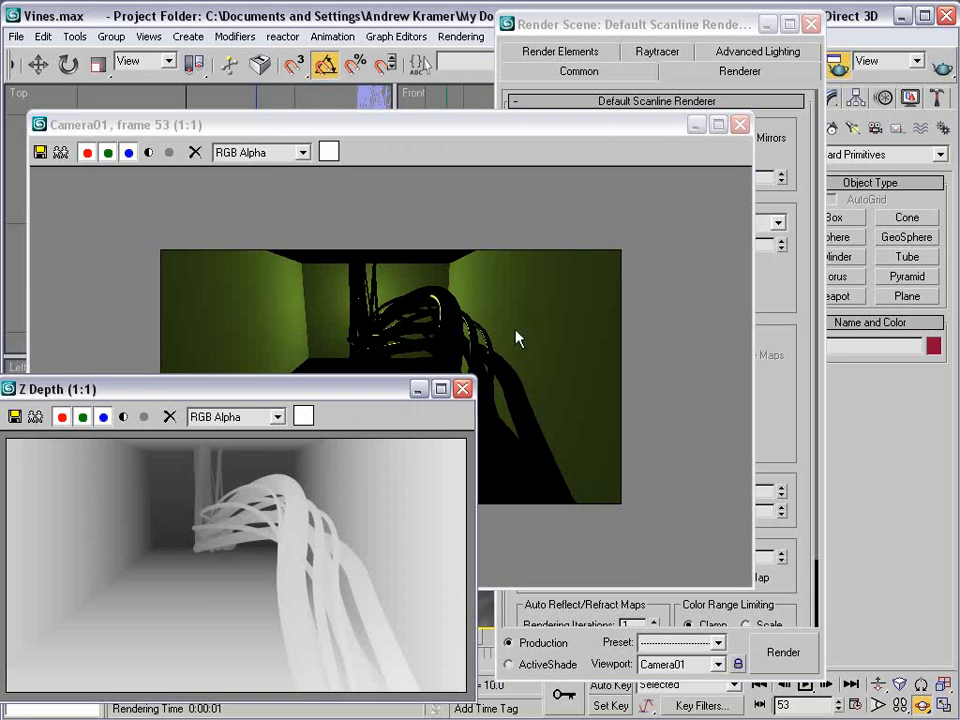
- Re-enable Mapping, Shadows, Auto-Reflect/Refract and Mirrors, and Antialiasing in the scanline renderer
left_click(598, 28)
left_click(630, 137)
left_click(540, 140)
left_click(529, 157)
left_click(529, 221)
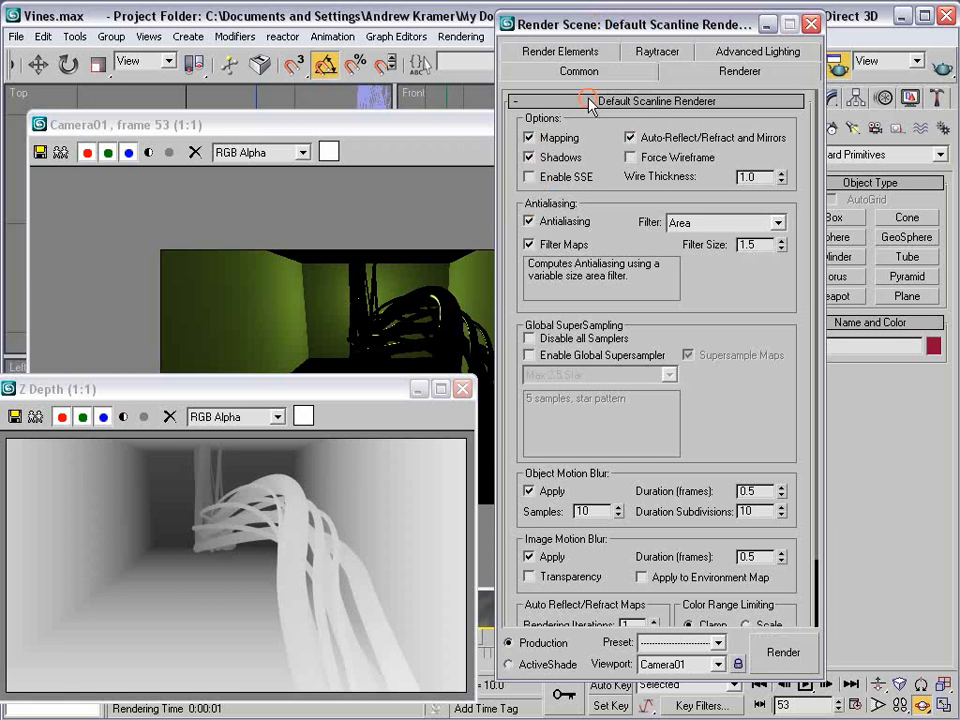
- Turn Atmospherics and Effects back on in the common render settings, keeping Render Hidden Geometry off
left_click(579, 72)
left_click(527, 379)
left_click(527, 399)
left_click(632, 379)
left_click(632, 379)
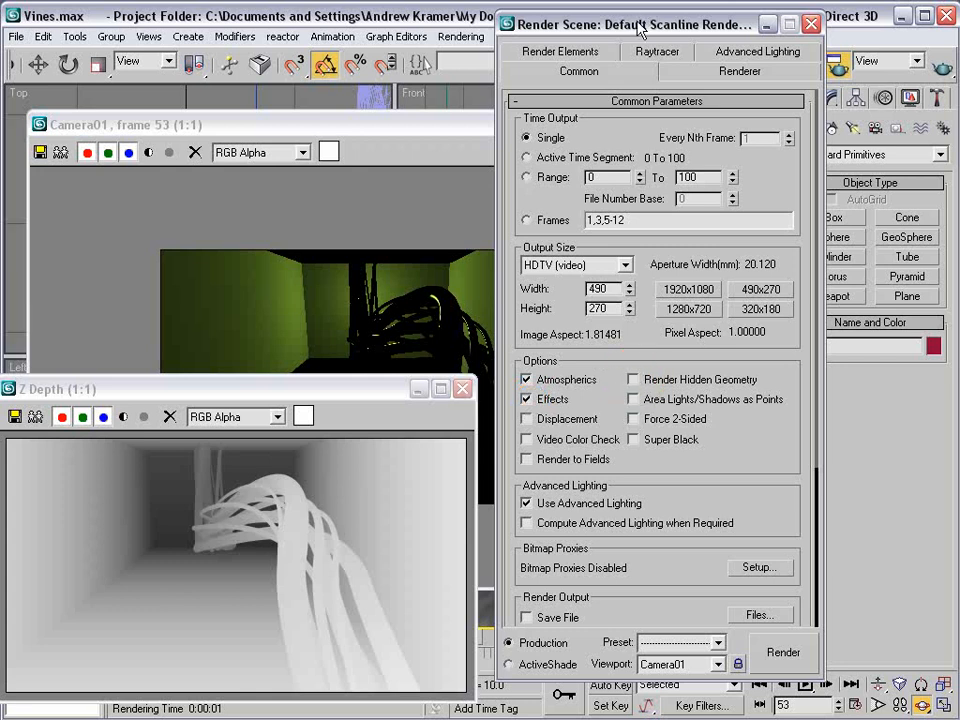
- Choose the frame range 0 to 100 for the render's time output and enable saving to file
left_click(527, 177)
scroll(806, 478, "down", 3)
left_click(527, 508)
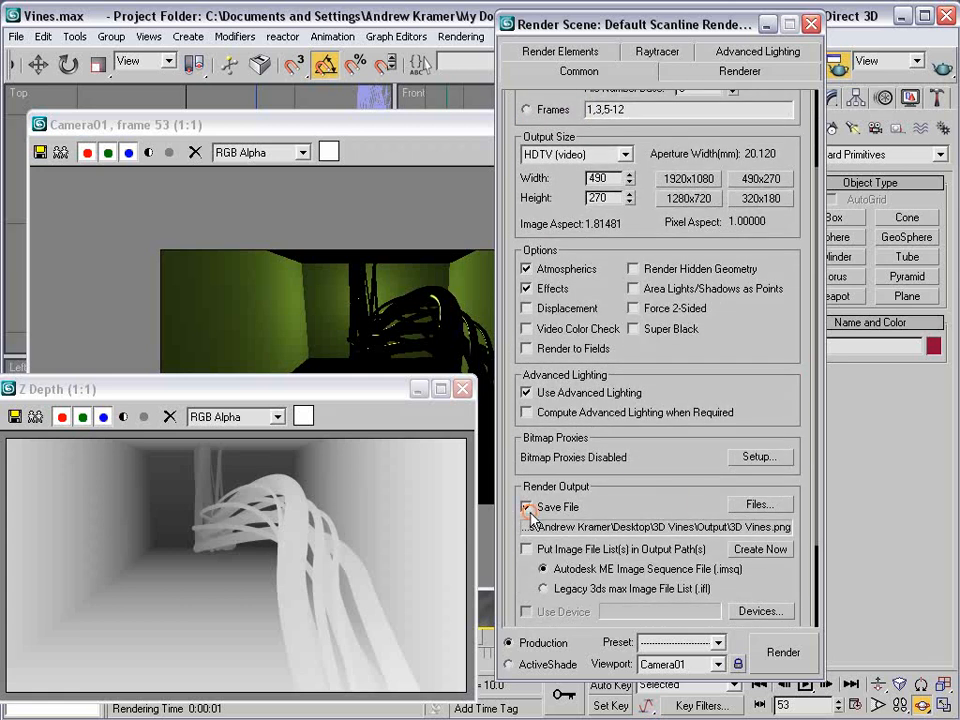
- Set the render output to the PNG file 3d vines.png in the Output folder, and start the render
left_click(759, 504)
left_click(690, 302)
left_click(624, 332)
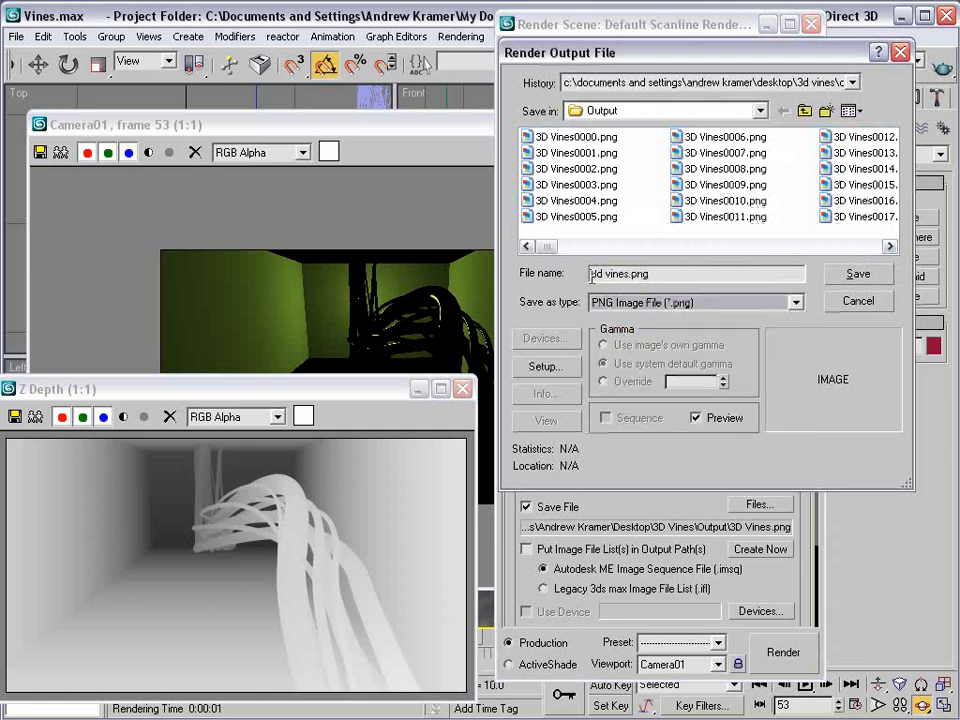
left_click(852, 274)
scroll(791, 482, "up", 3)
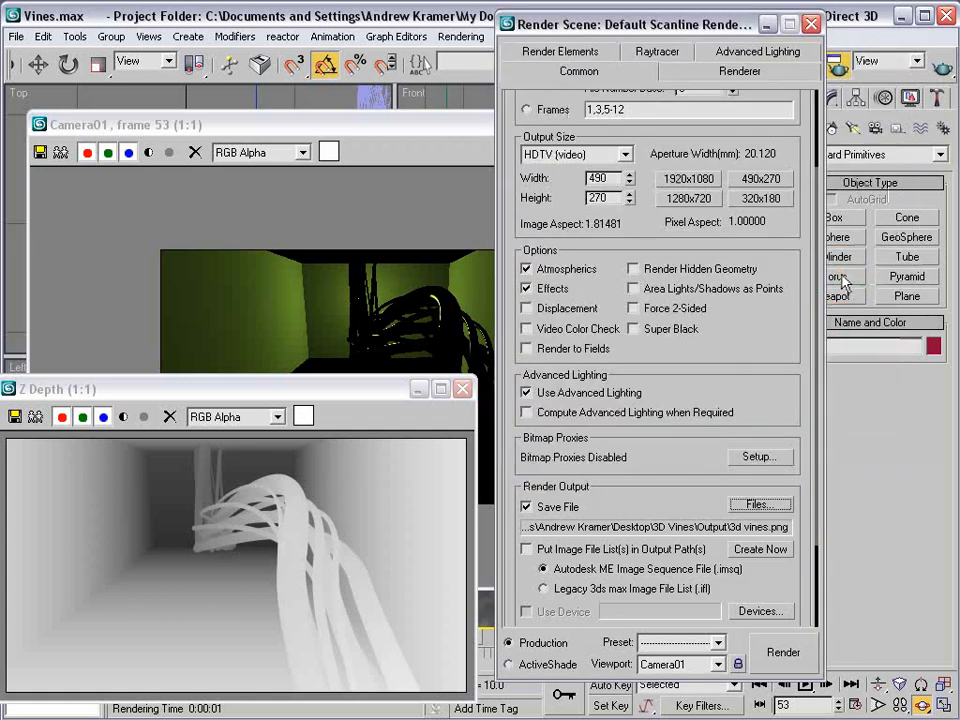
left_click_drag(791, 482, 731, 330)
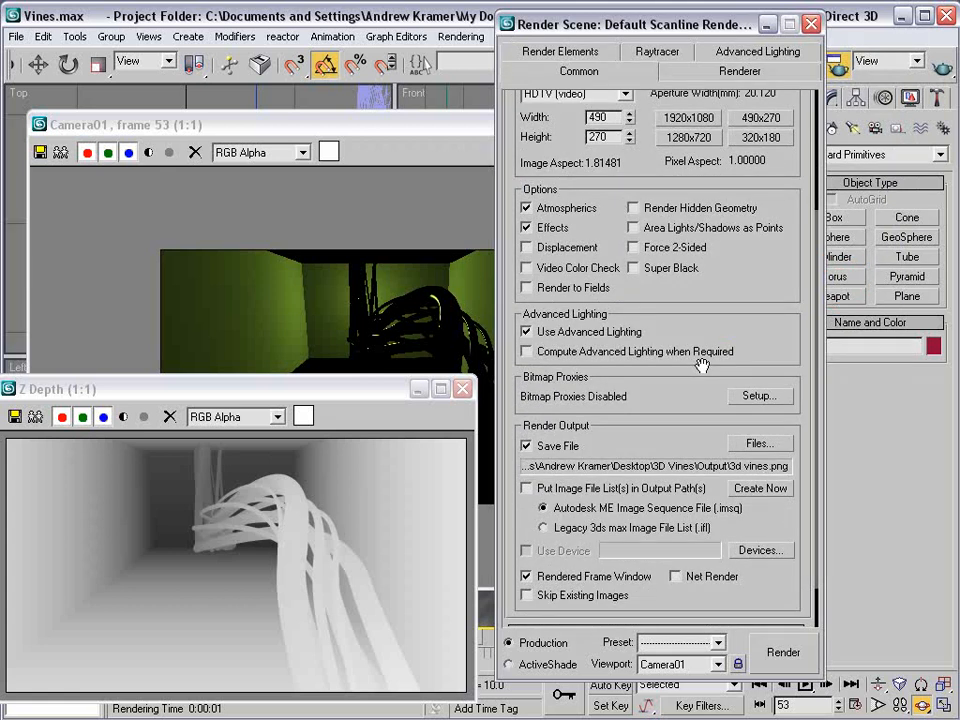
left_click_drag(292, 388, 300, 374)
left_click(769, 652)
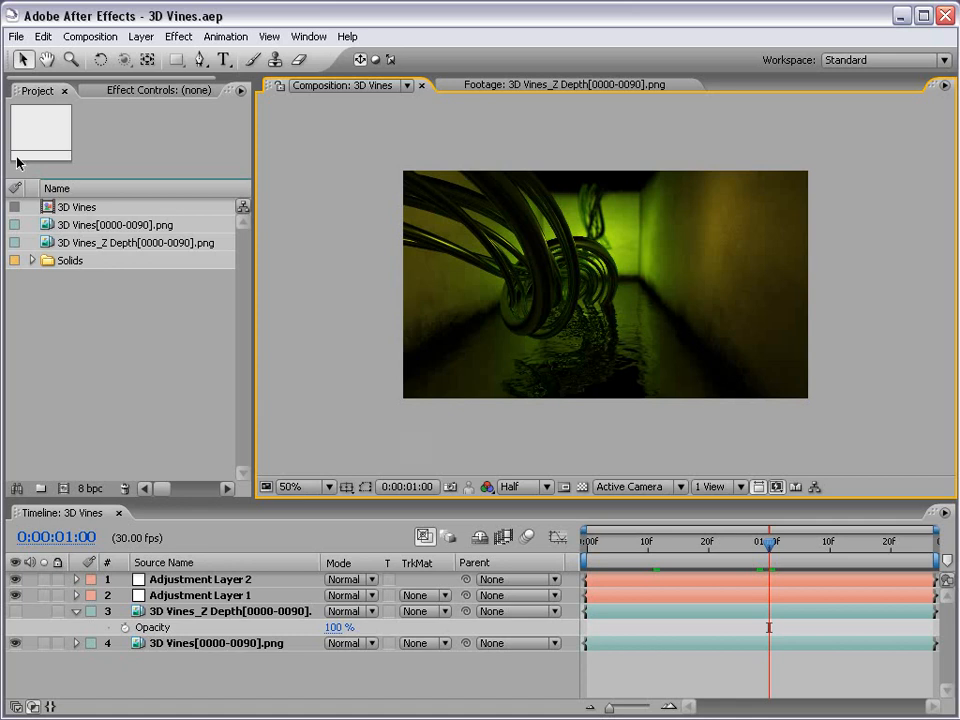
- In After Effects, scrub through the rendered 3D Vines[0000-0090].png and 3D Vines_Z Depth[0000-0090].png sequences
left_click(42, 225)
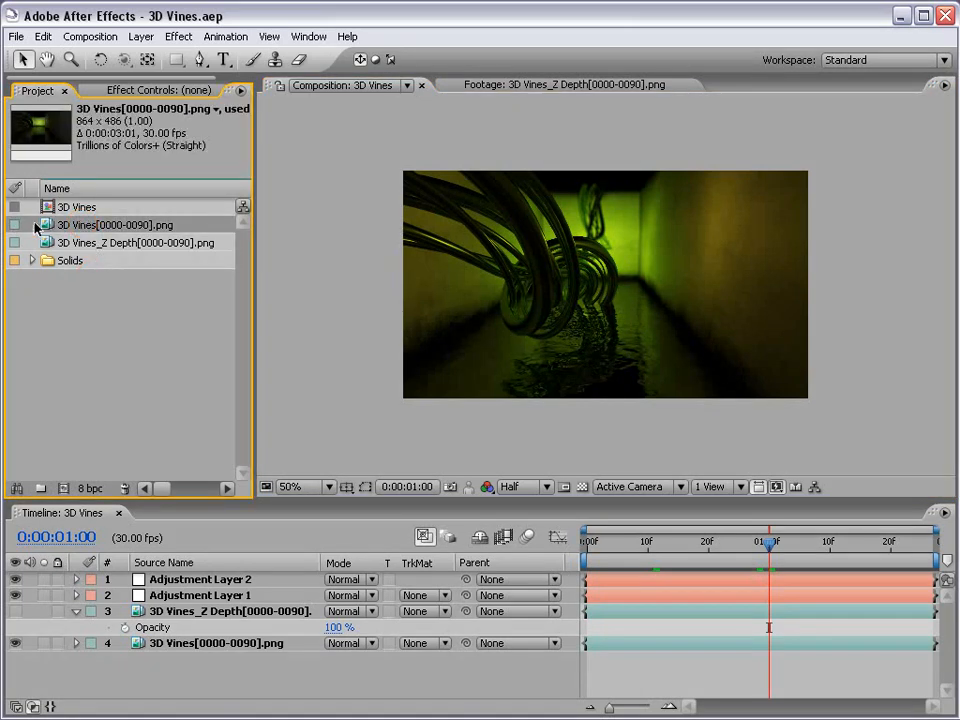
double_click(62, 225)
left_click_drag(358, 448, 727, 443)
double_click(99, 248)
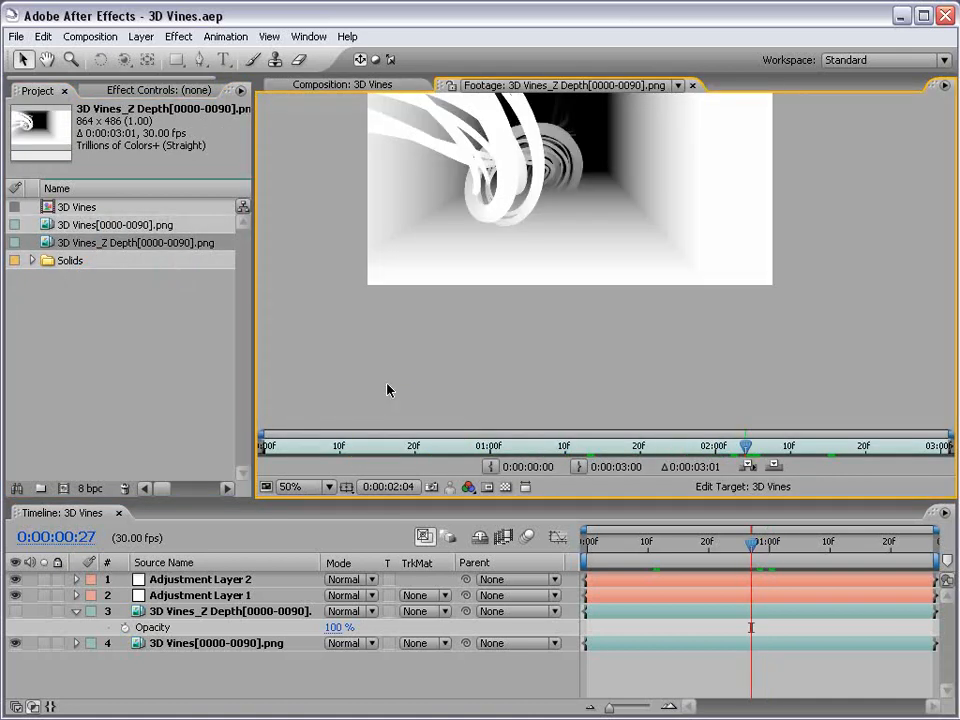
left_click_drag(413, 453, 754, 467)
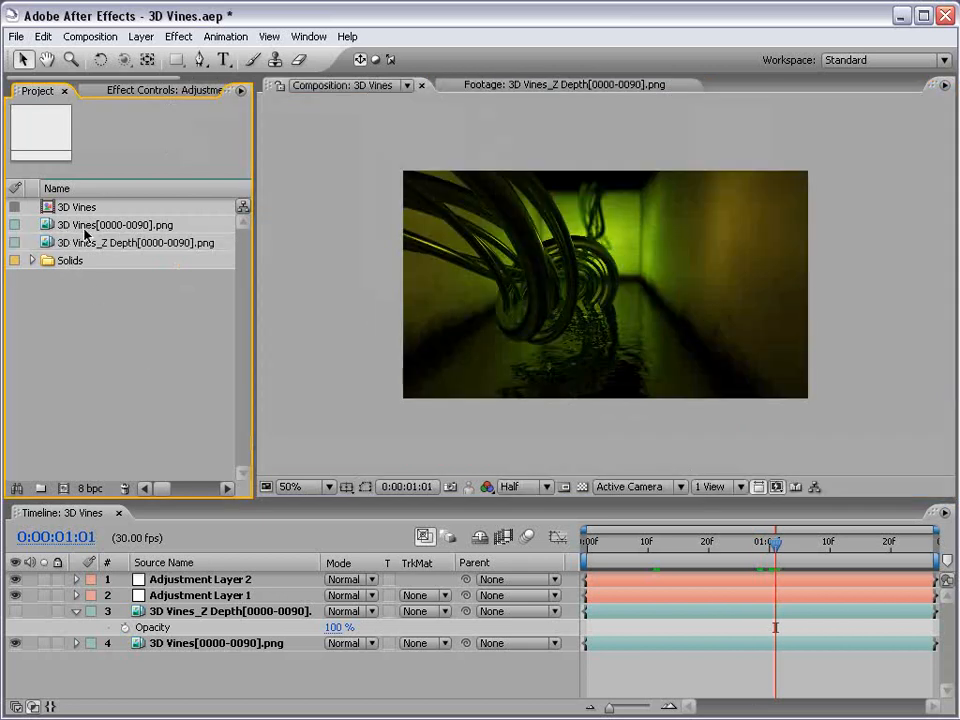
- Create a new composition from 3D Vines[0000-0090].png and place the 3D Vines_Z Depth[0000-0090].png sequence above it
left_click(133, 224)
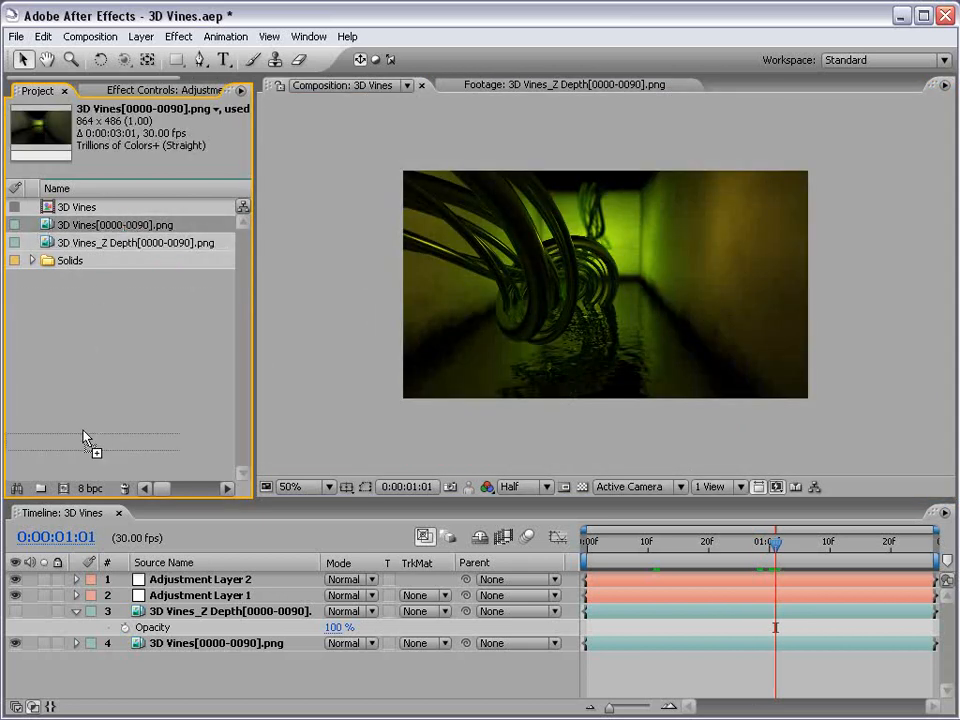
left_click(64, 489)
left_click_drag(98, 265, 614, 320)
- At 0:00:01:26, toggle the Z Depth layer's visibility to compare it with the color render, leaving it hidden
left_click_drag(588, 541, 803, 541)
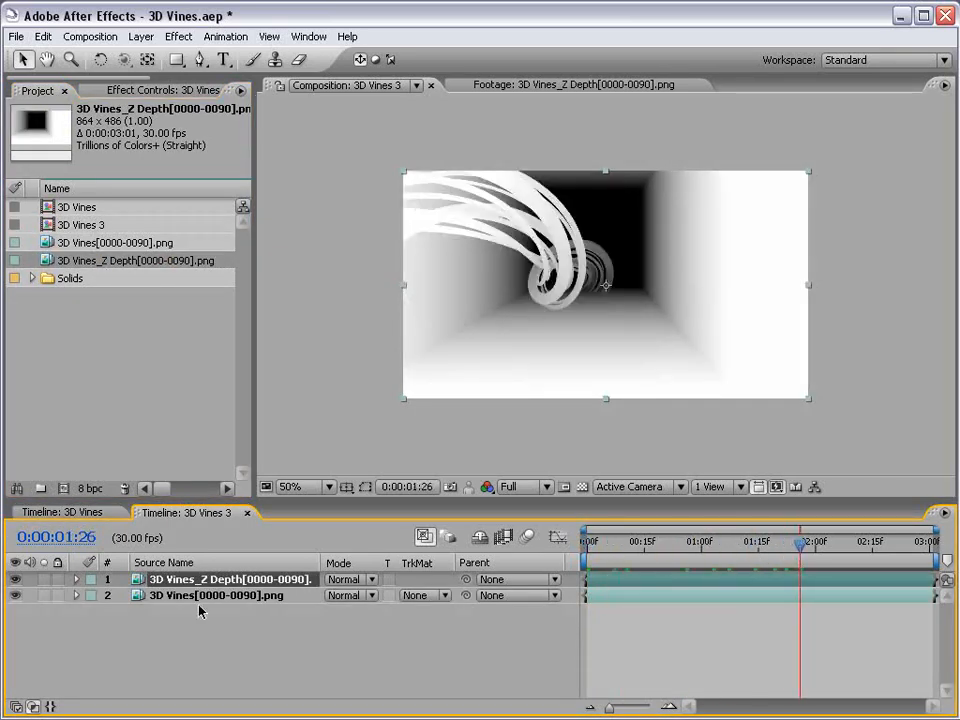
left_click(14, 580)
left_click(14, 580)
left_click(14, 580)
left_click(14, 580)
left_click(14, 580)
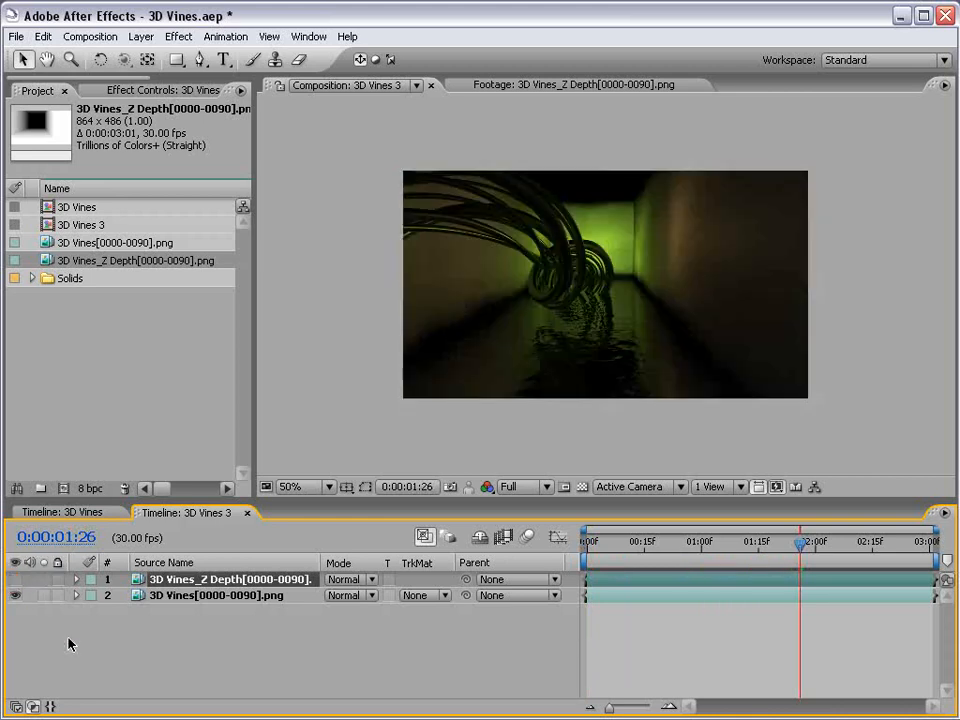
- Apply a Lens Blur effect to the 3D Vines[0000-0090].png layer and set its Iris Radius to 7
key("h")
left_click_drag(566, 317, 533, 328)
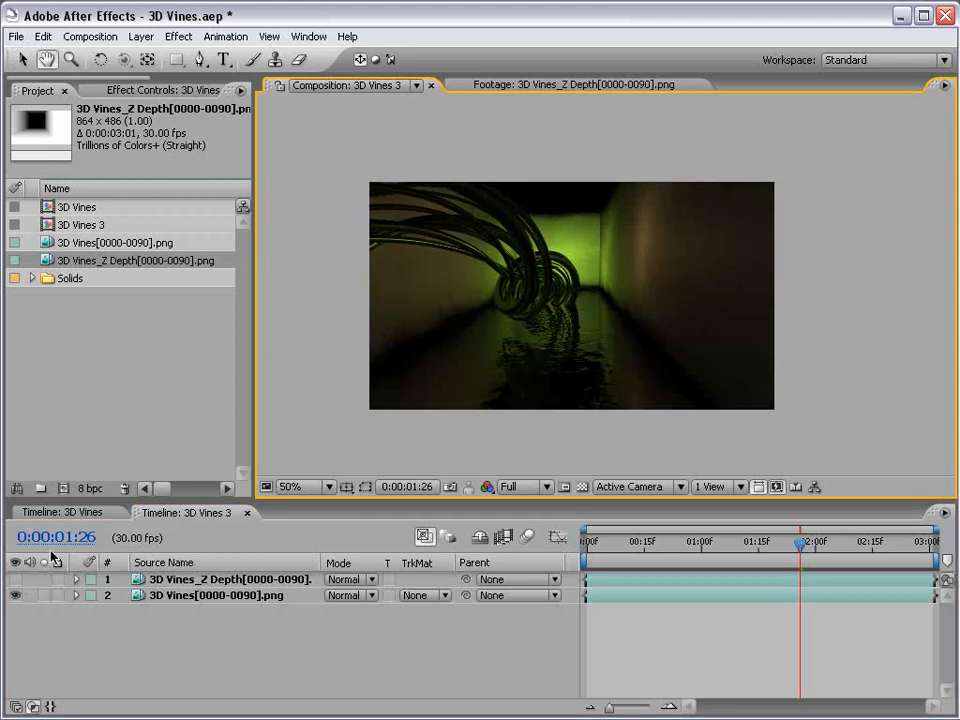
left_click(166, 599)
key("v")
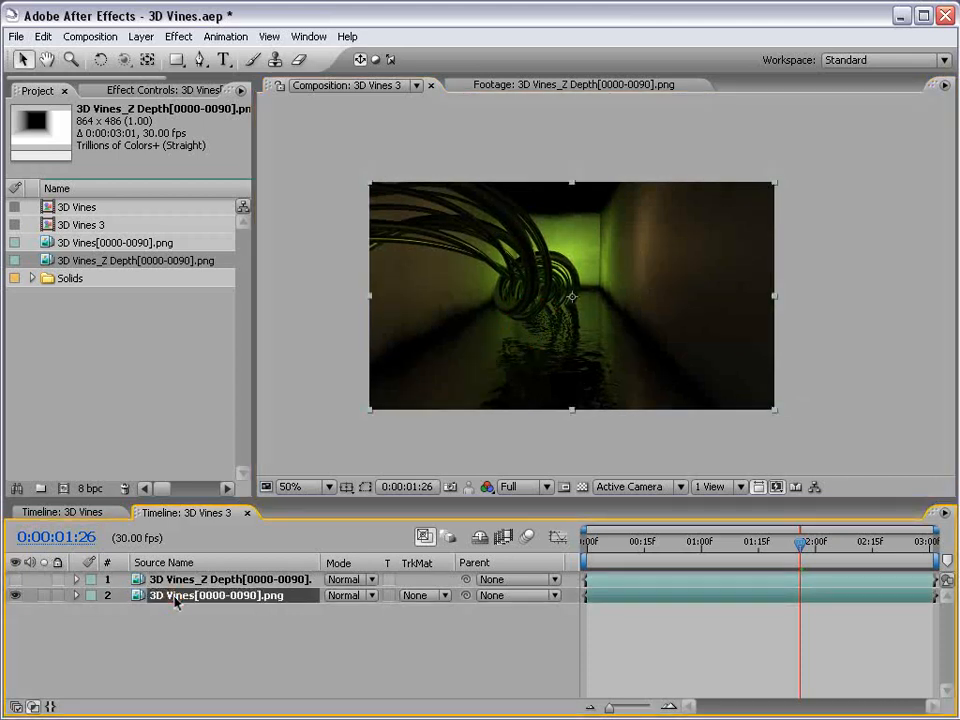
left_click(180, 40)
mouse_move(249, 194)
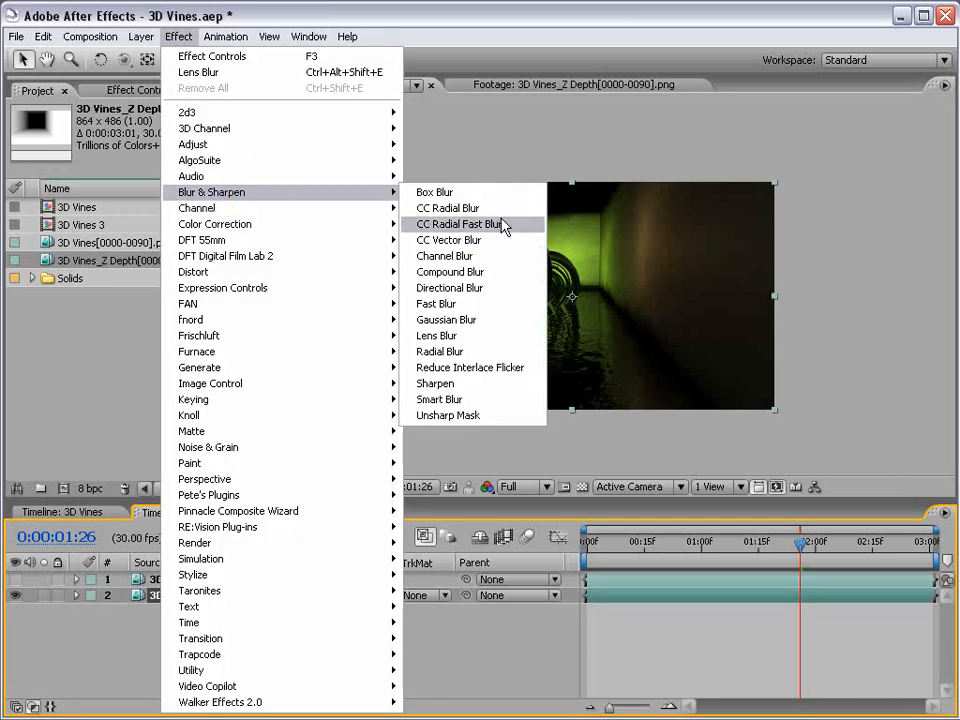
left_click(436, 337)
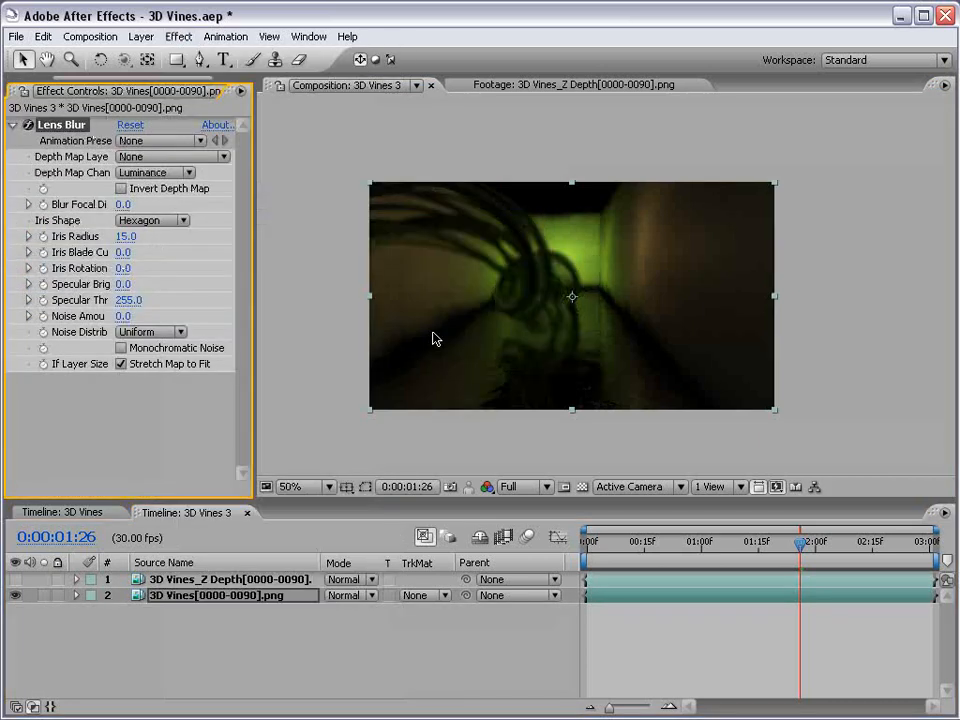
left_click(125, 236)
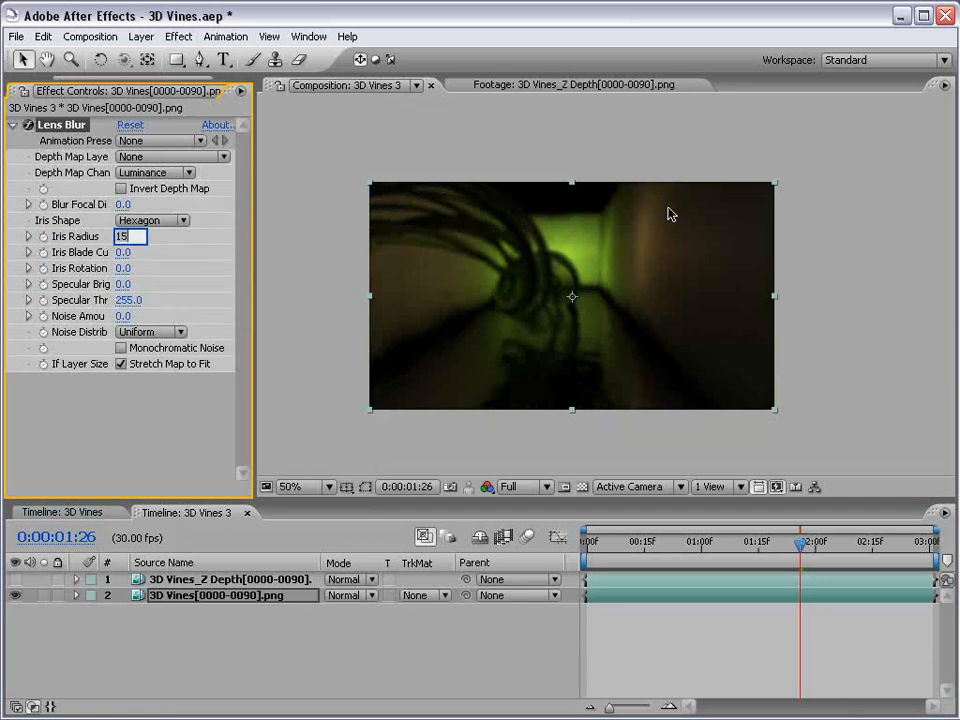
type("7")
key("Return")
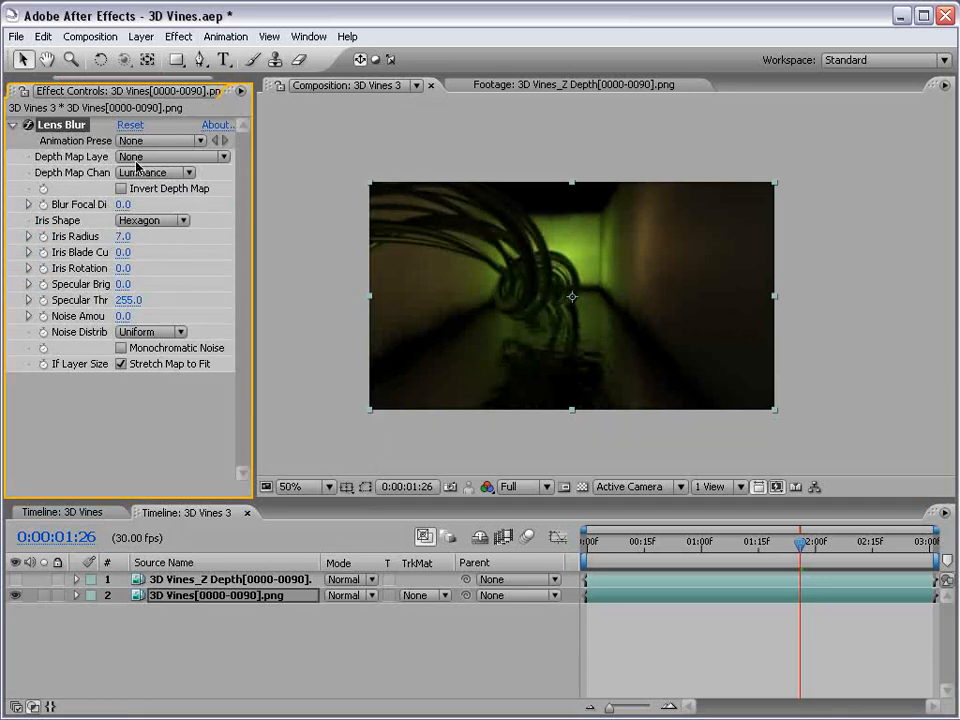
- Use the 3D Vines_Z Depth[0000-0090].png layer as the Lens Blur depth map and check the frame at 0:00:02:20
left_click(160, 157)
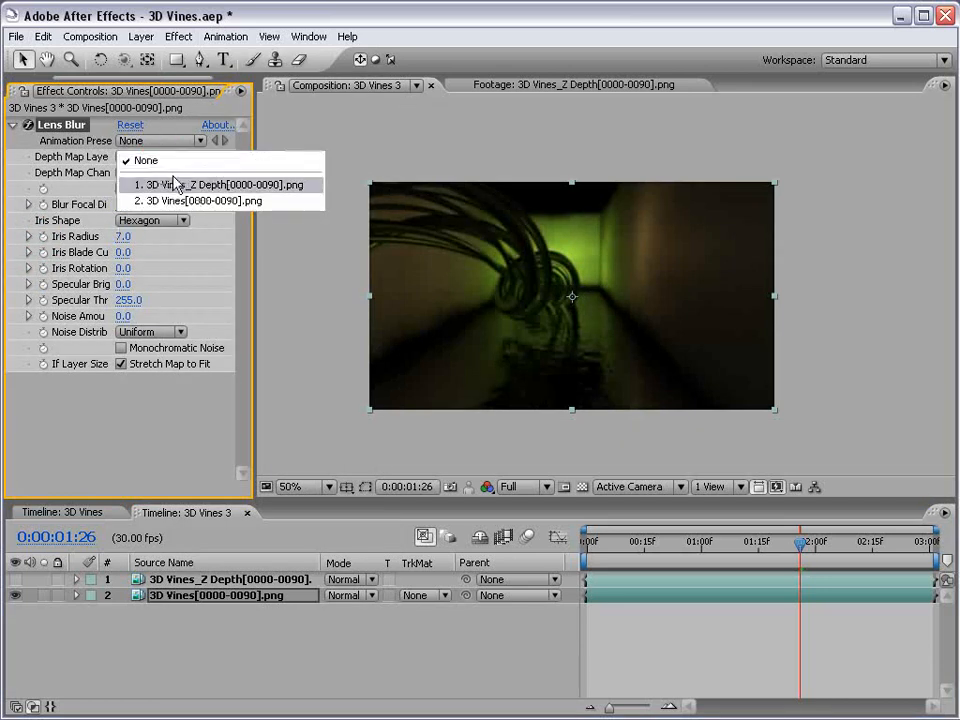
left_click(230, 186)
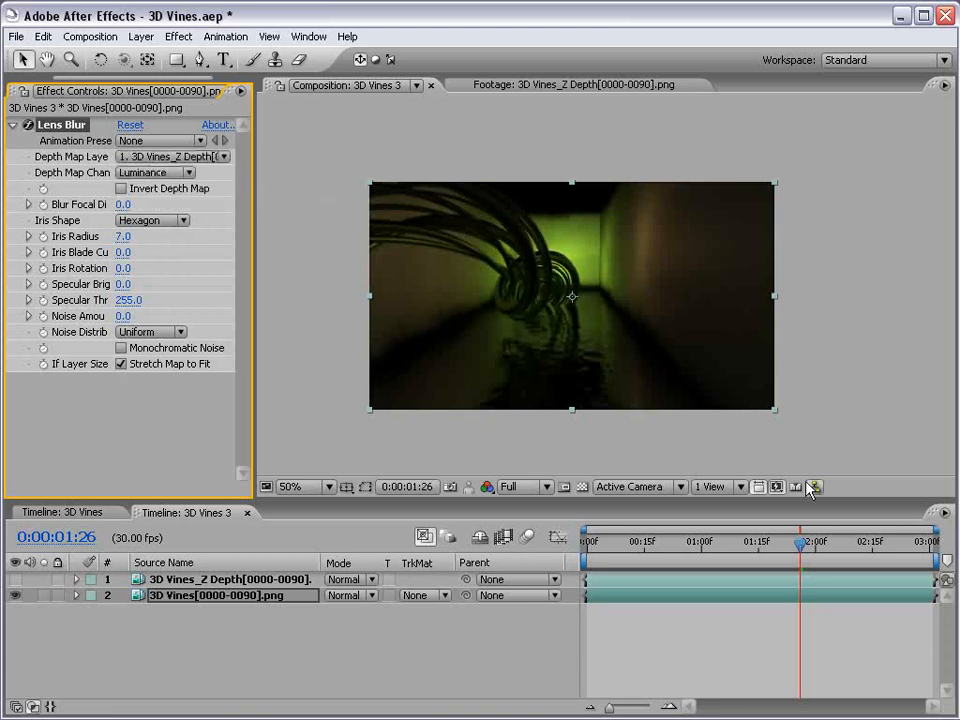
left_click_drag(801, 543, 891, 543)
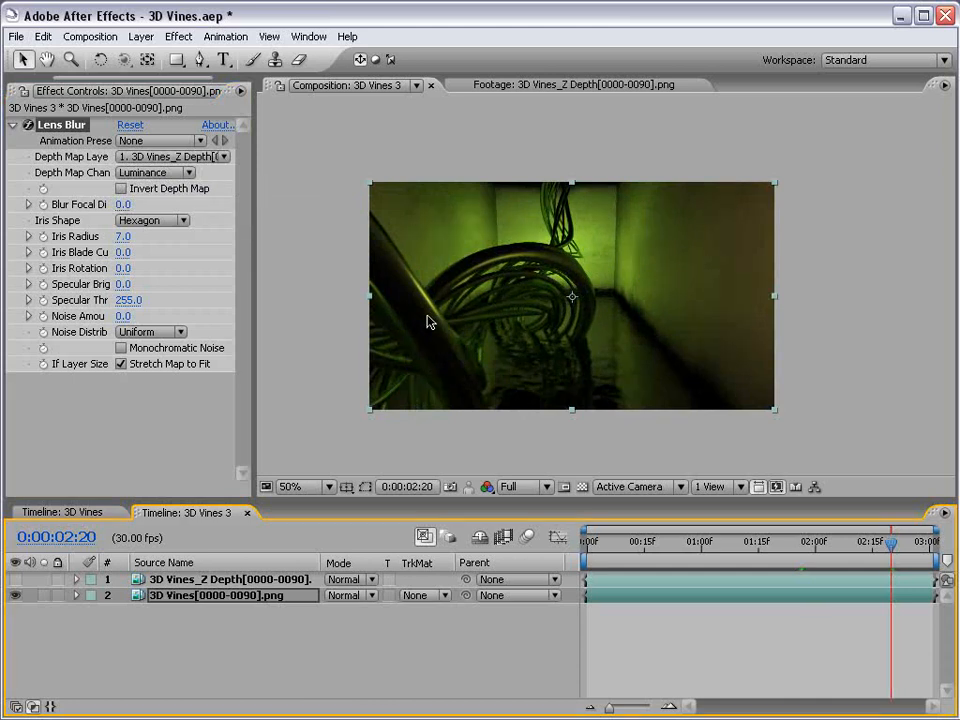
- Set the Lens Blur Iris Radius to 25 and the Blur Focal Distance to 191.3
left_click(122, 236)
type("25")
key("Return")
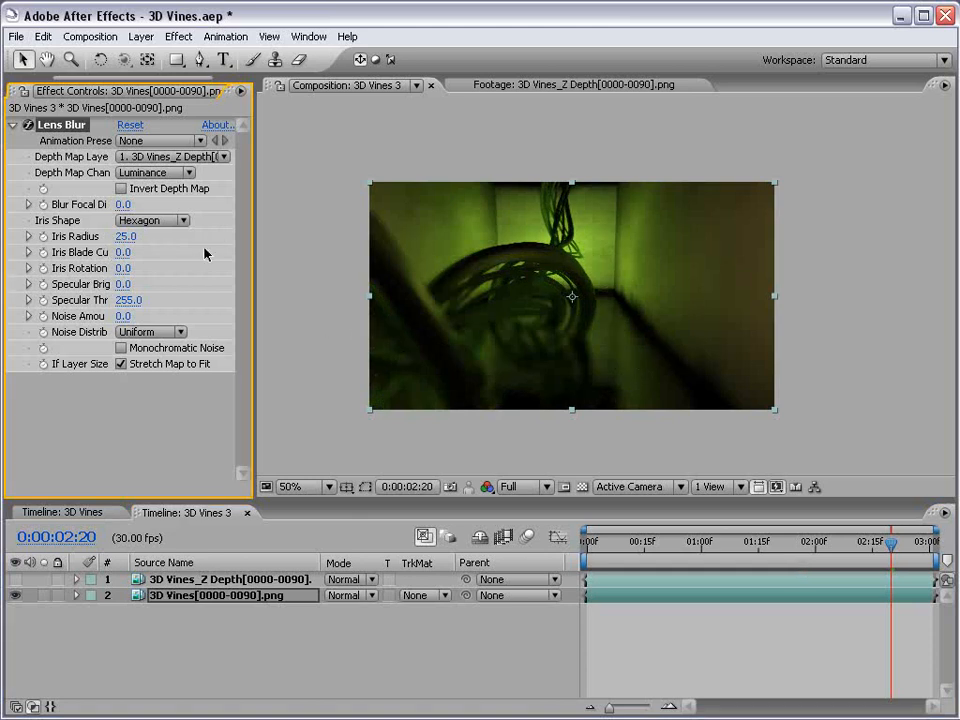
left_click_drag(255, 253, 324, 253)
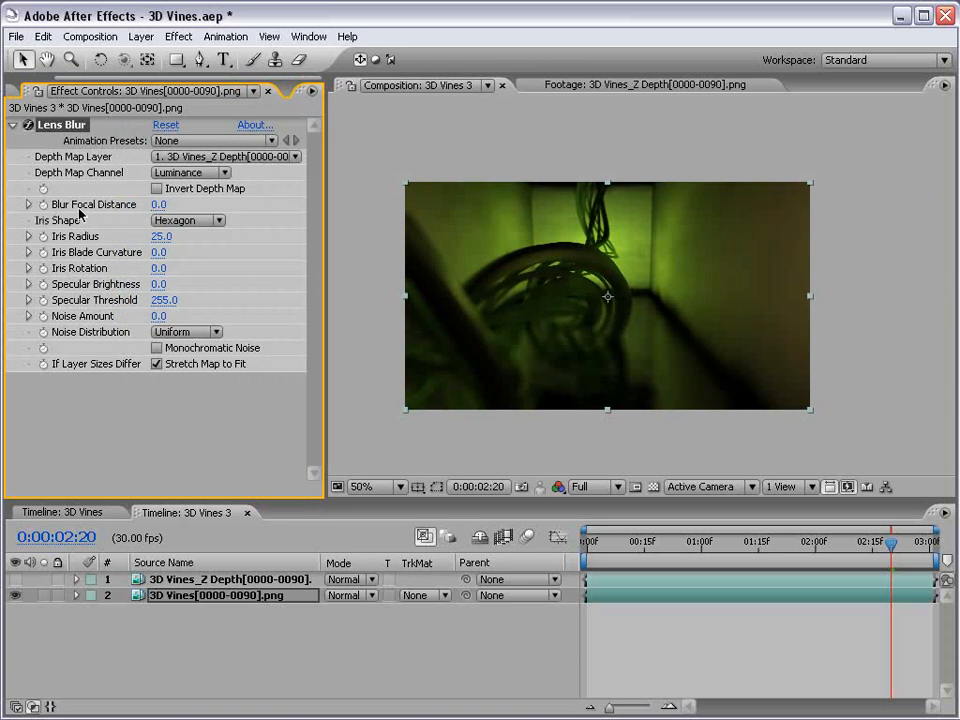
left_click_drag(157, 206, 221, 199)
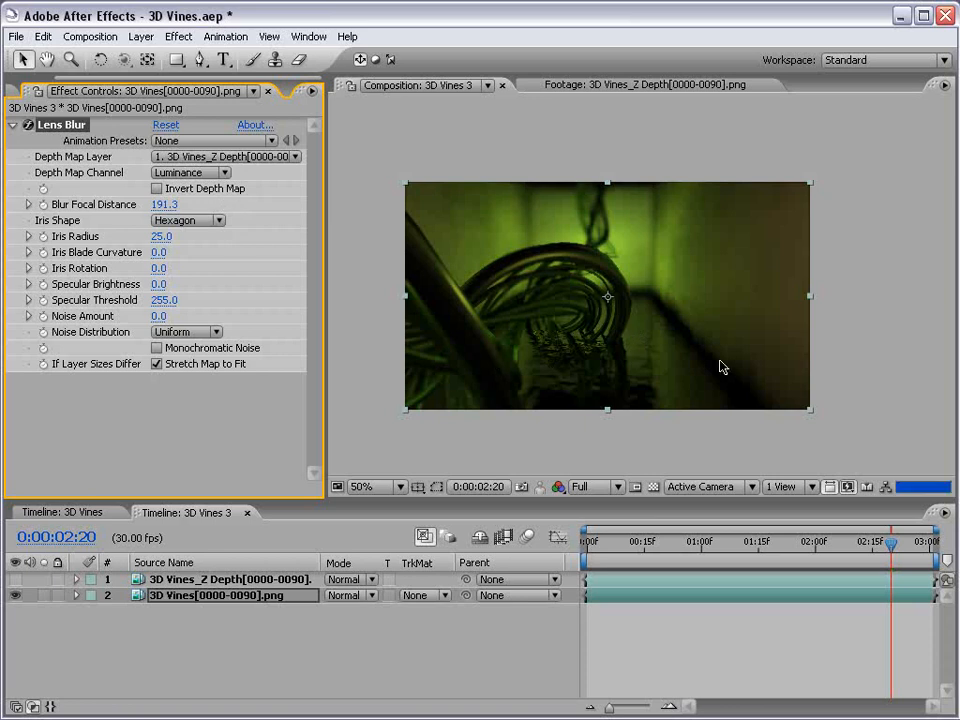
- Check the depth blur around 0:00:01:06 and 0:00:02:11, and set the Lens Blur Iris Radius to 8
left_click_drag(690, 558, 726, 550)
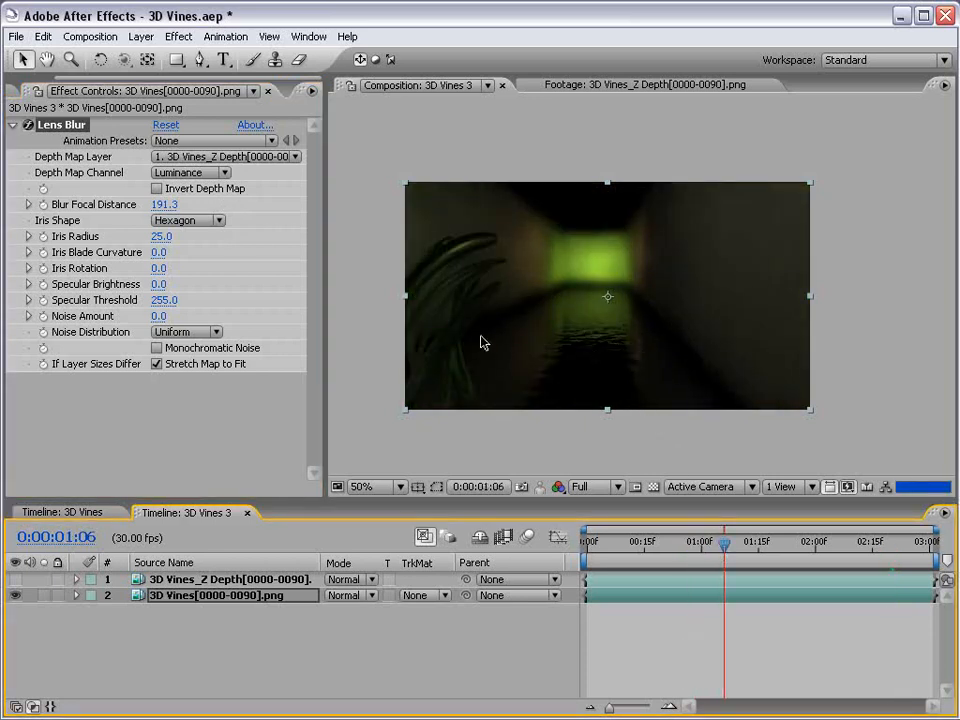
left_click_drag(762, 545, 857, 545)
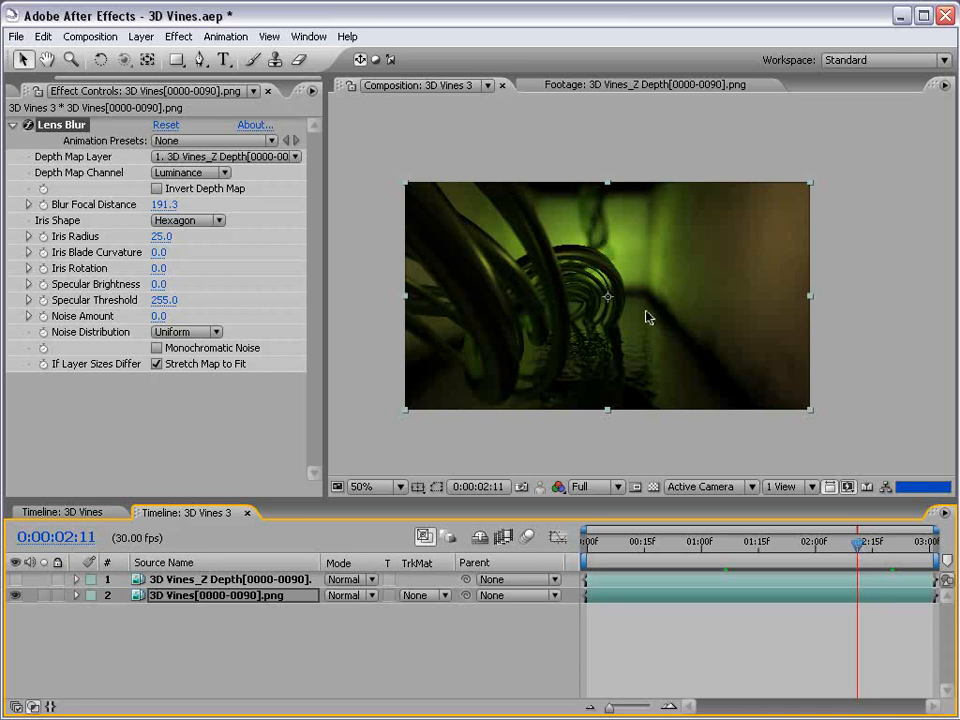
left_click(160, 236)
type("8")
key("Return")
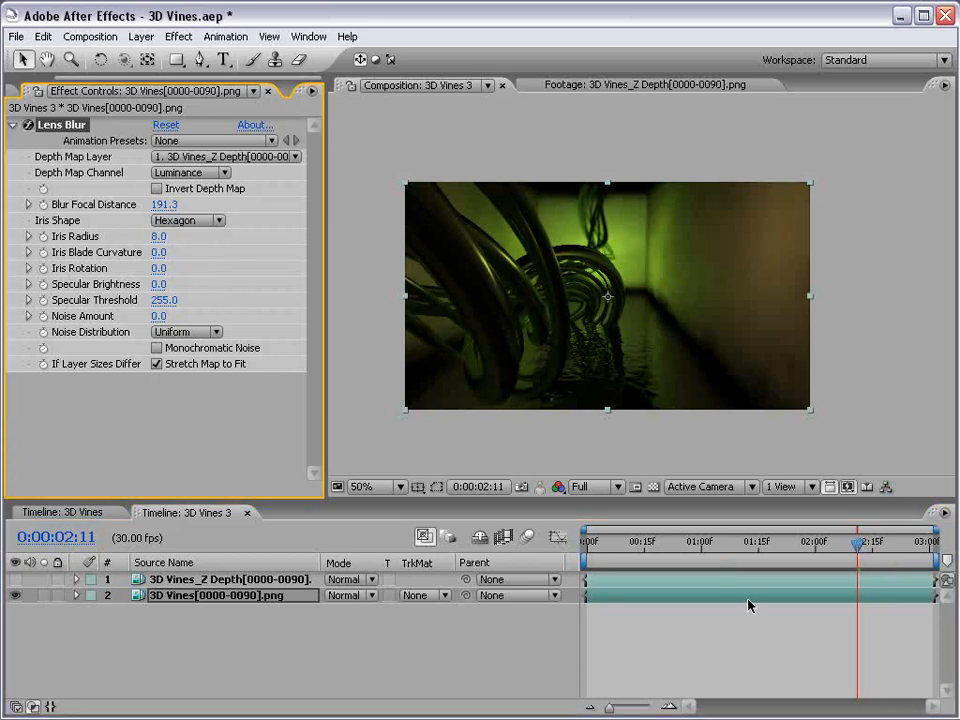
left_click(747, 622)
scroll(626, 282, "up", 1)
scroll(557, 310, "down", 1)
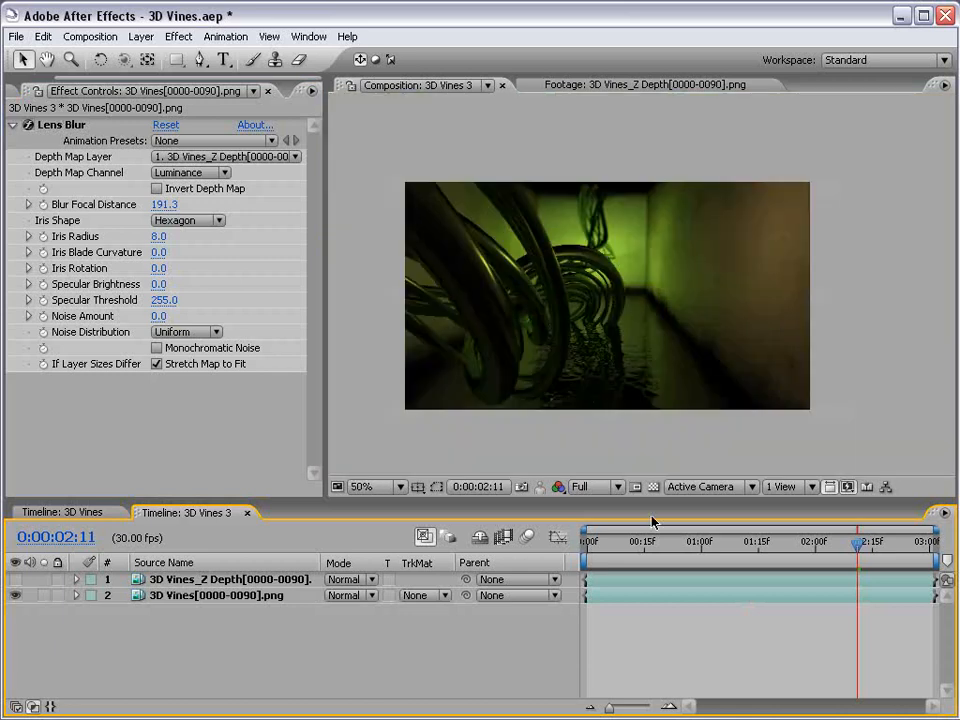
left_click(868, 542)
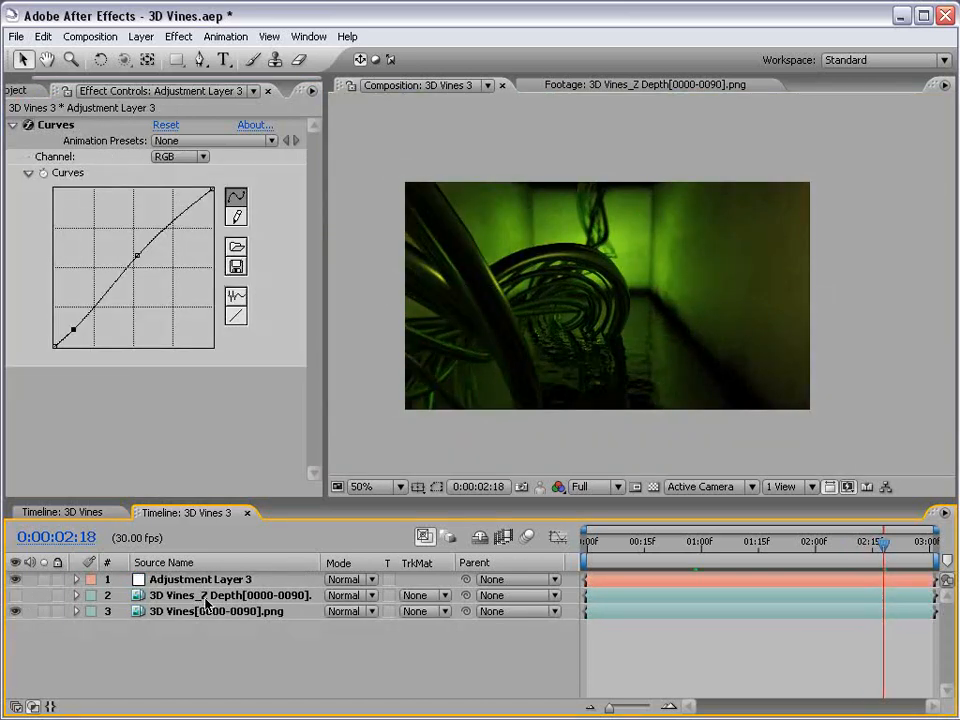
- Show the Z Depth layer, move it above Adjustment Layer 3, and set its blending mode to Multiply
left_click(153, 595)
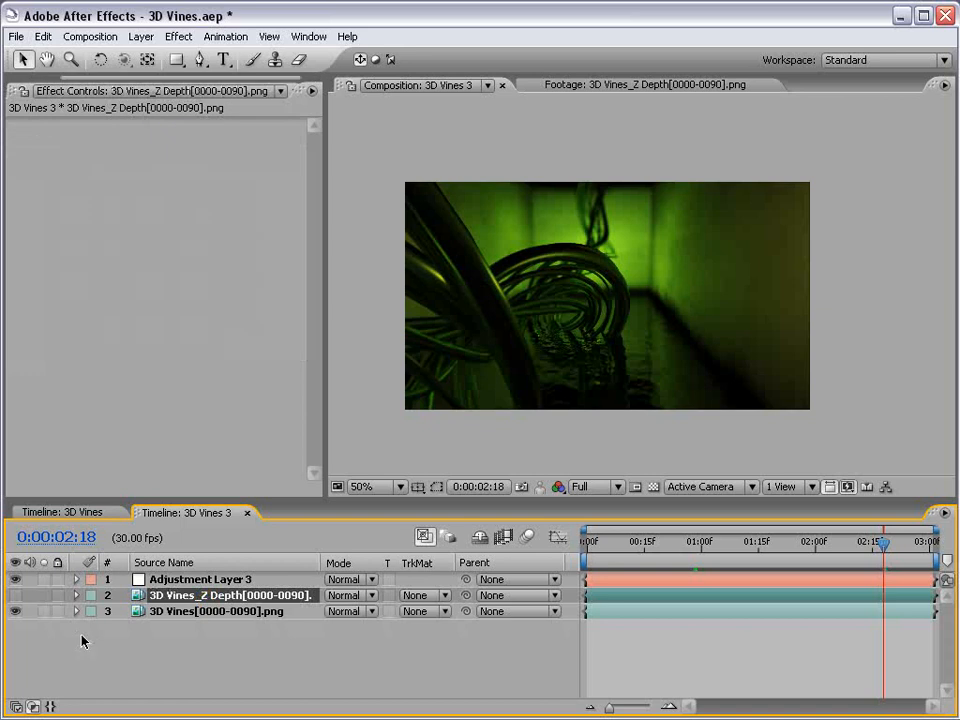
left_click(15, 595)
left_click_drag(189, 601, 132, 581)
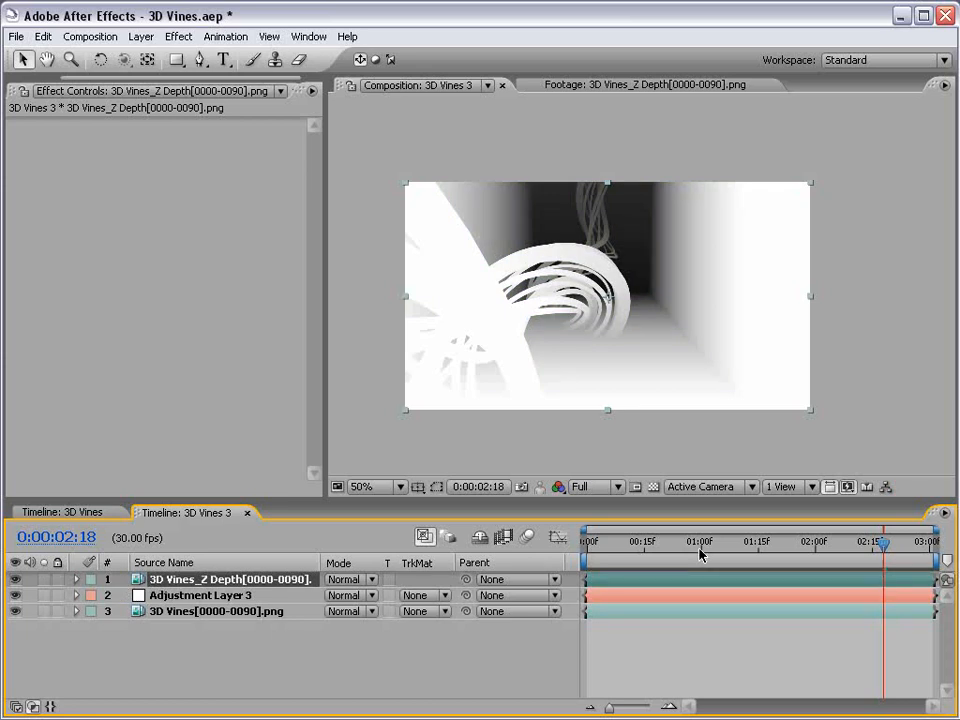
left_click(350, 579)
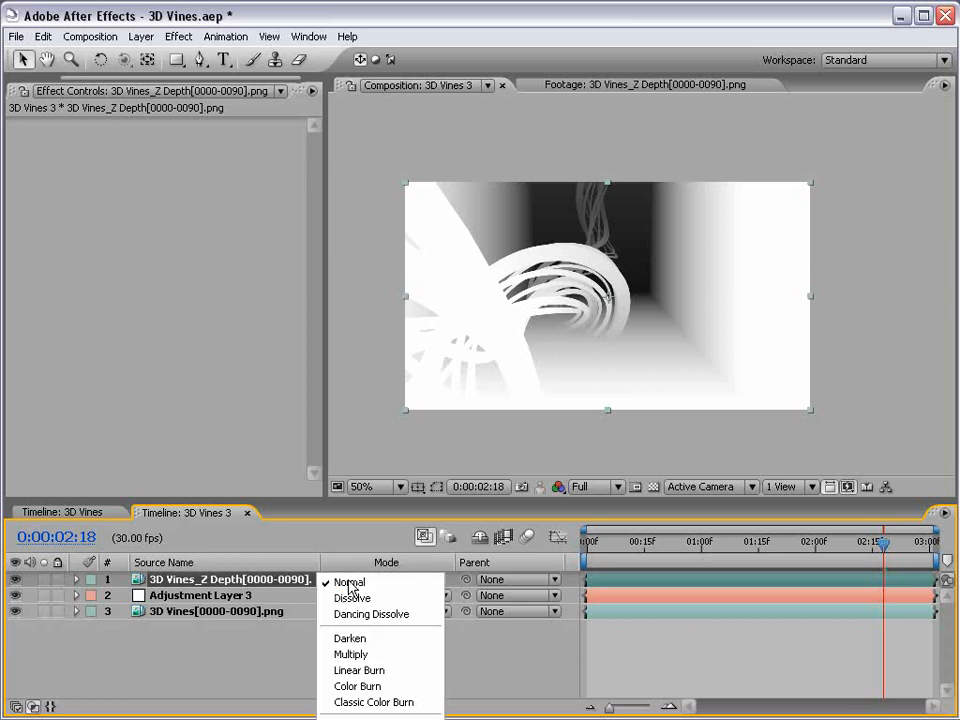
left_click(362, 657)
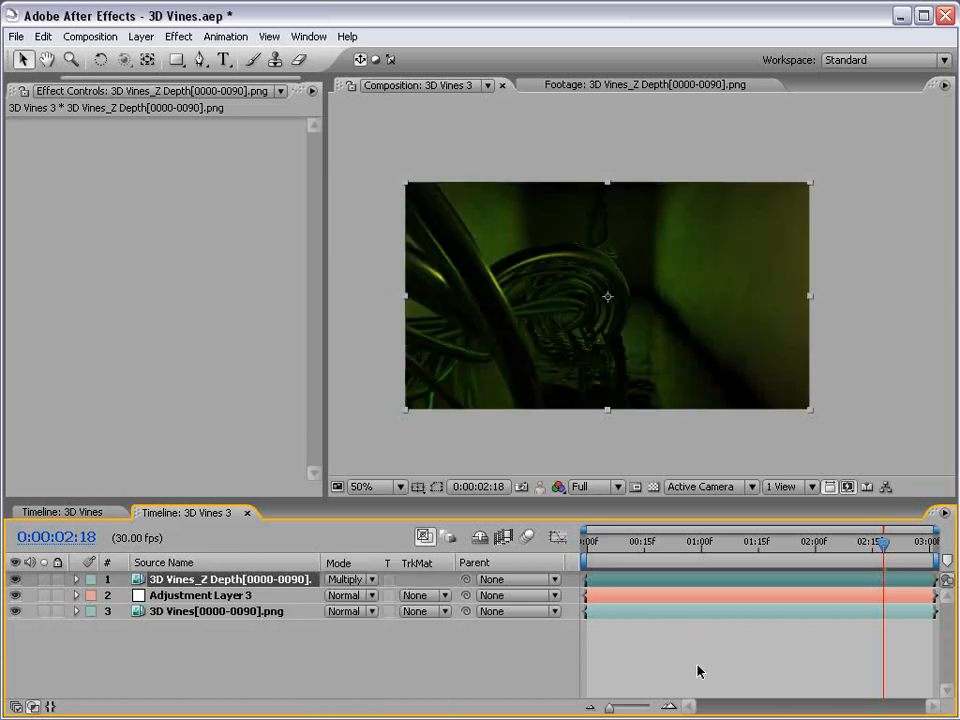
- Apply a Curves effect to the Z Depth layer, raise its RGB midtones, and check the frame at 0:00:02:24
key("slash")
key("grave")
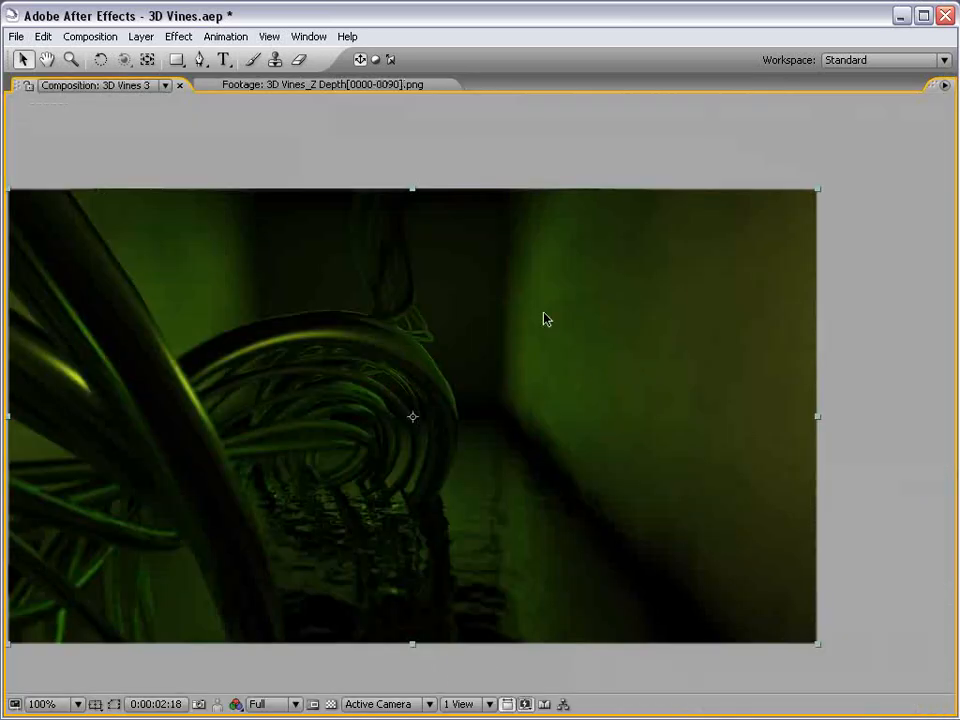
key("grave")
key("comma")
left_click_drag(690, 545, 935, 563)
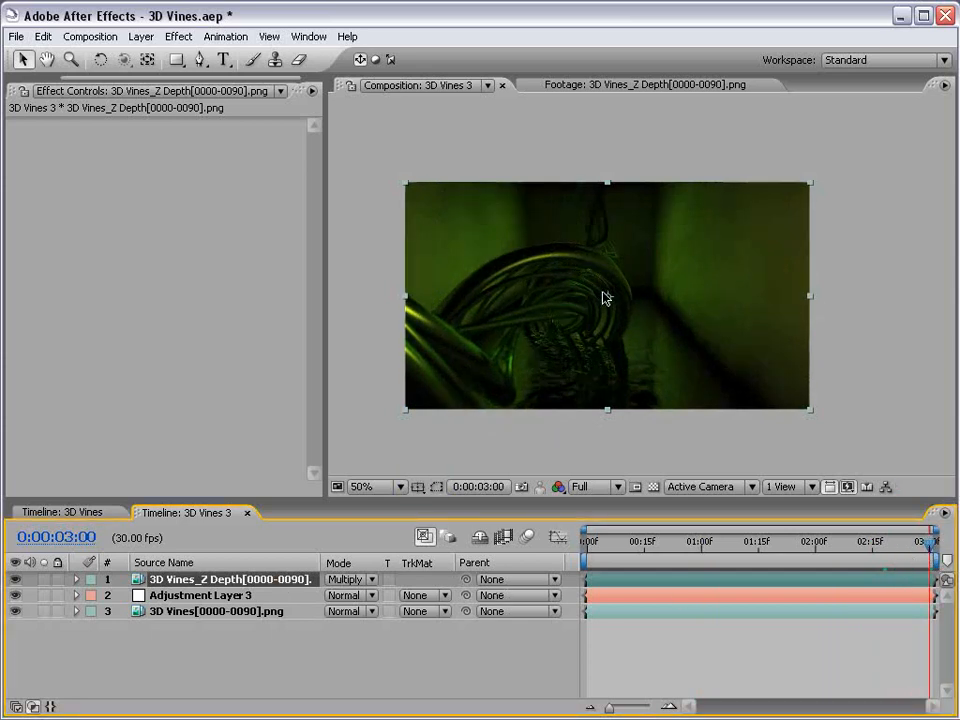
left_click(185, 36)
mouse_move(247, 228)
left_click(456, 433)
left_click_drag(135, 268, 113, 237)
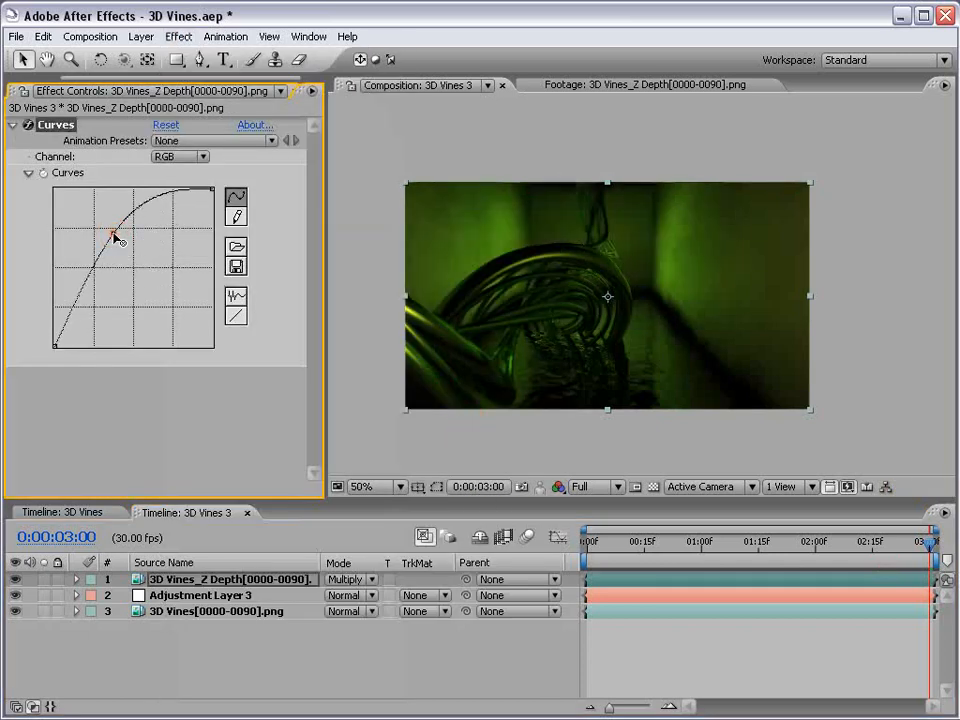
left_click(853, 543)
left_click_drag(858, 550, 905, 549)
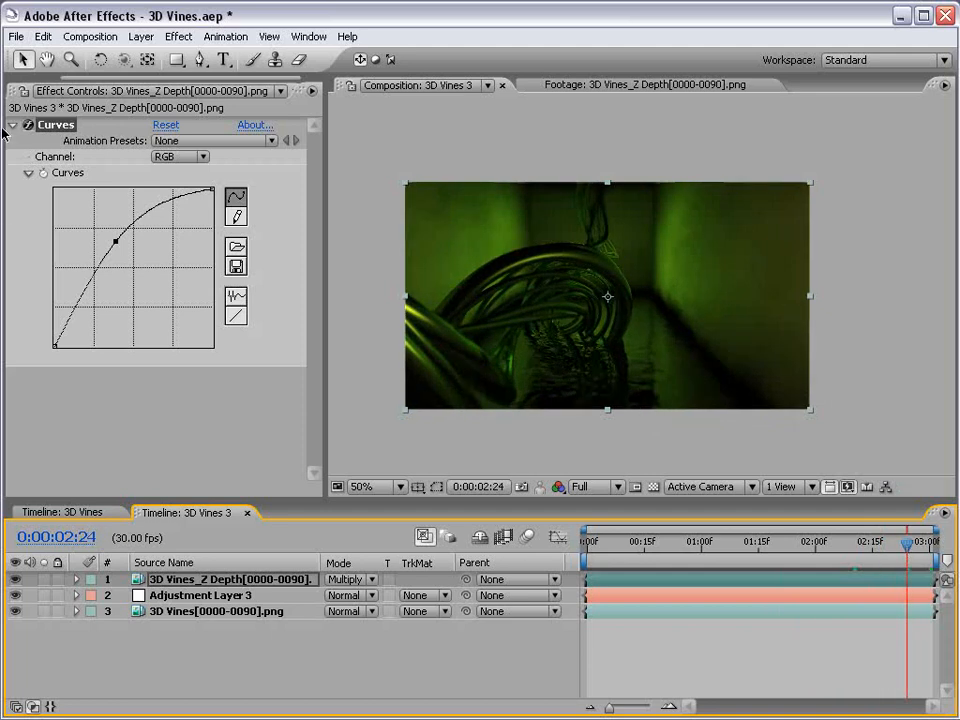
- Apply an Invert effect to the Z Depth layer and set its blending mode to Screen
left_click(178, 36)
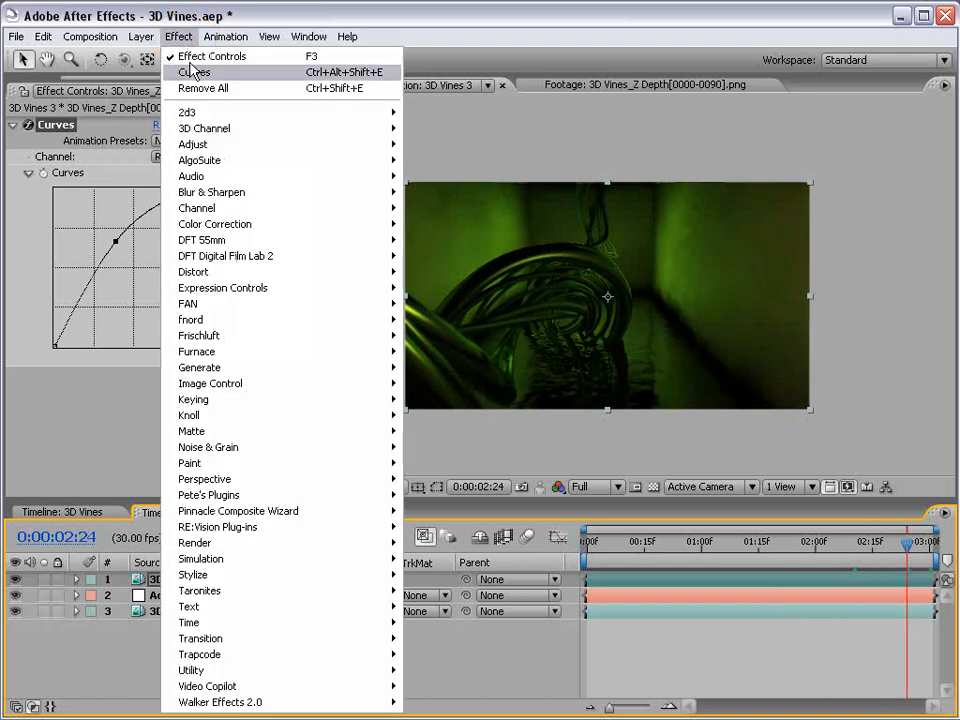
mouse_move(207, 213)
left_click(466, 321)
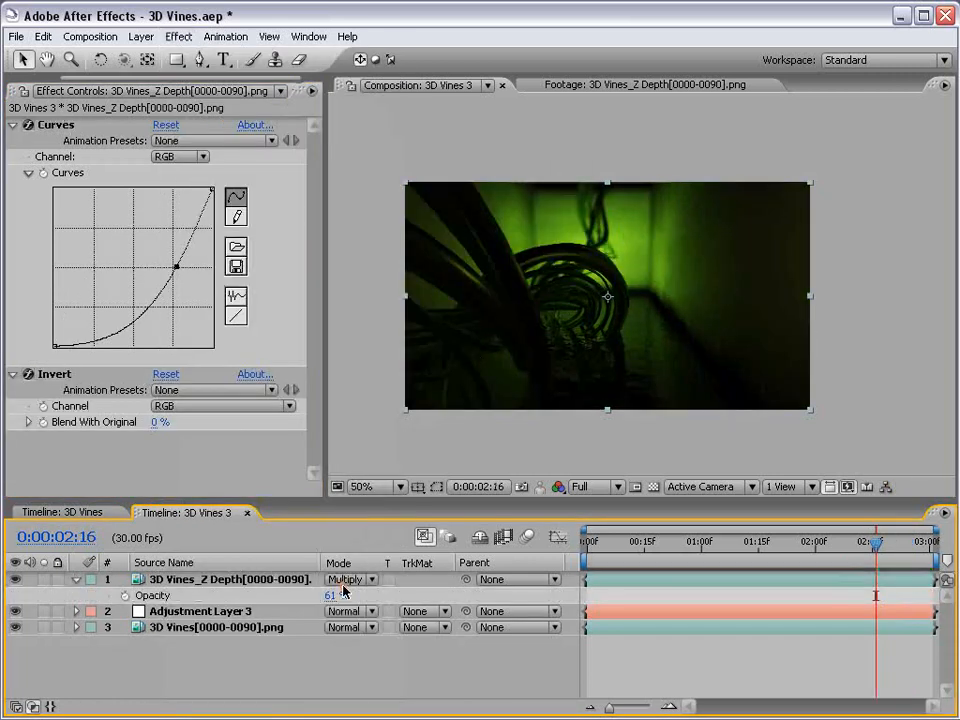
left_click(345, 579)
left_click(350, 682)
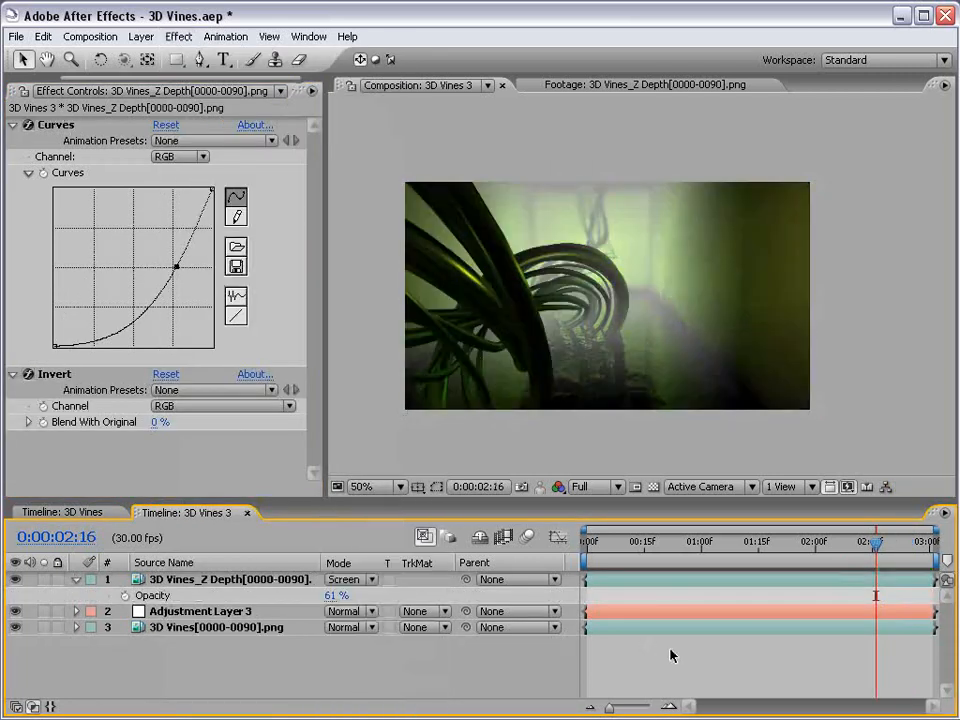
- At 0:00:02:26, raise the RGB curve point in the Z Depth layer's Curves and pull down the Red channel's midtones
left_click(668, 550)
left_click_drag(668, 552, 914, 565)
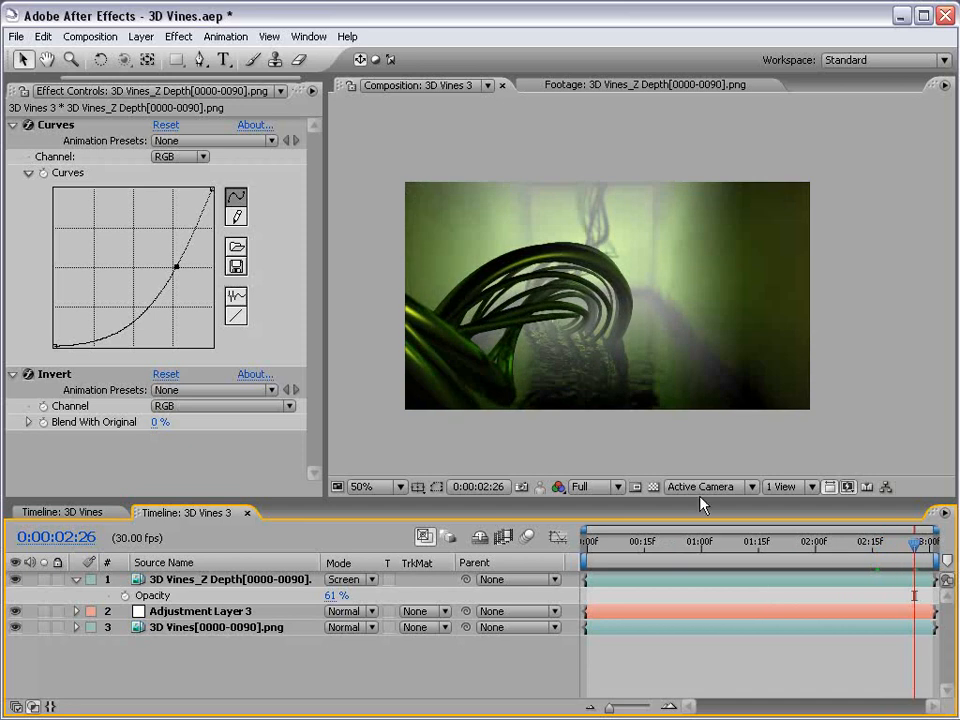
left_click_drag(176, 267, 151, 242)
left_click(182, 157)
left_click(179, 176)
left_click_drag(130, 292, 151, 285)
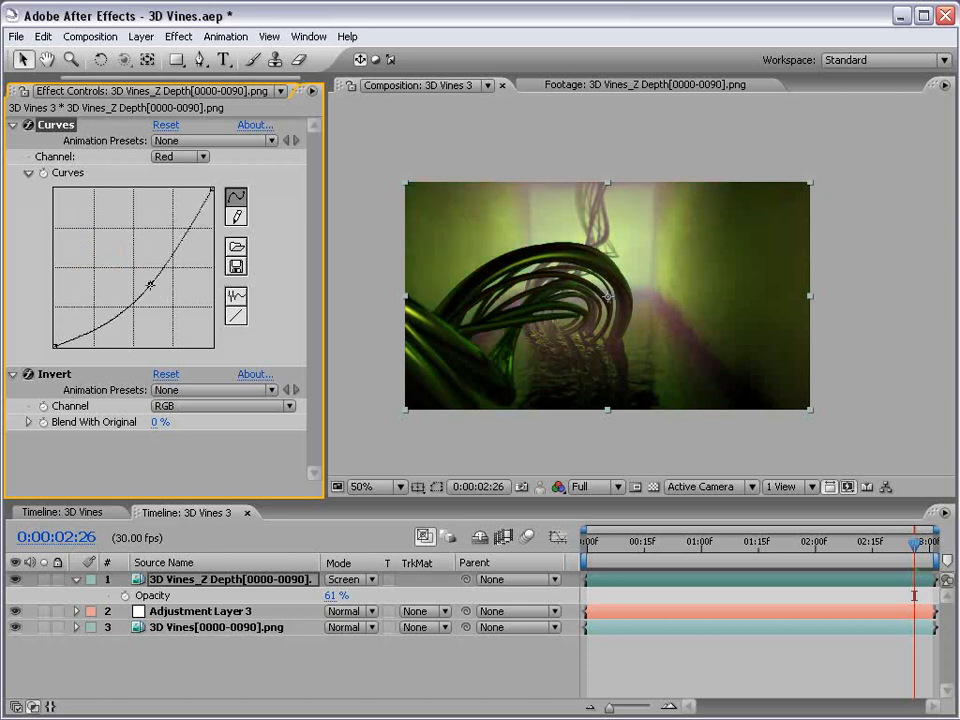
left_click_drag(761, 543, 915, 543)
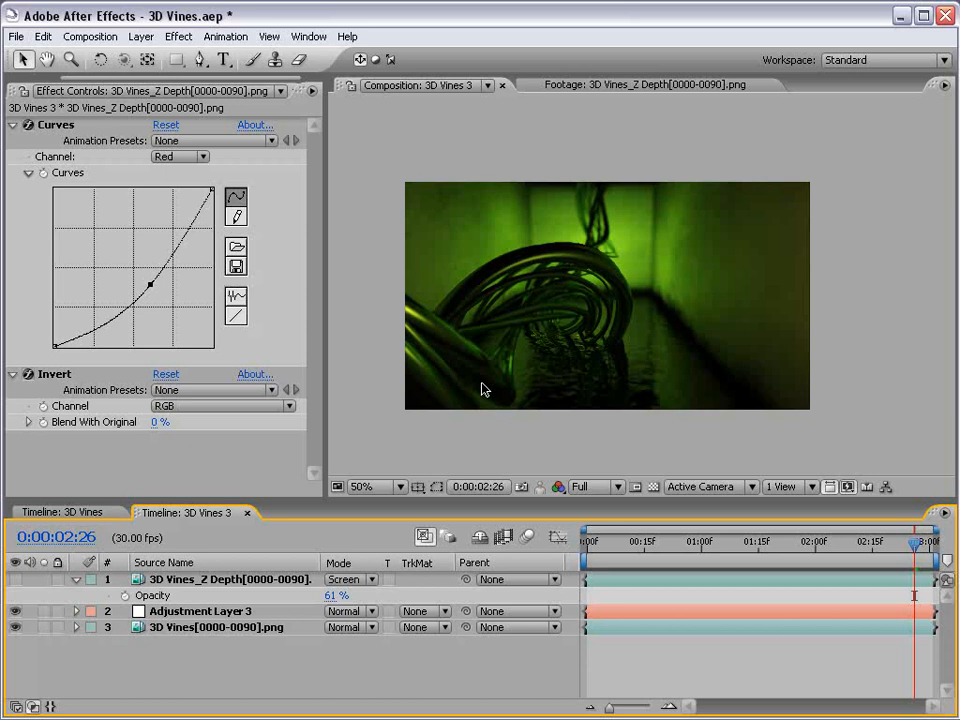
left_click(483, 389)
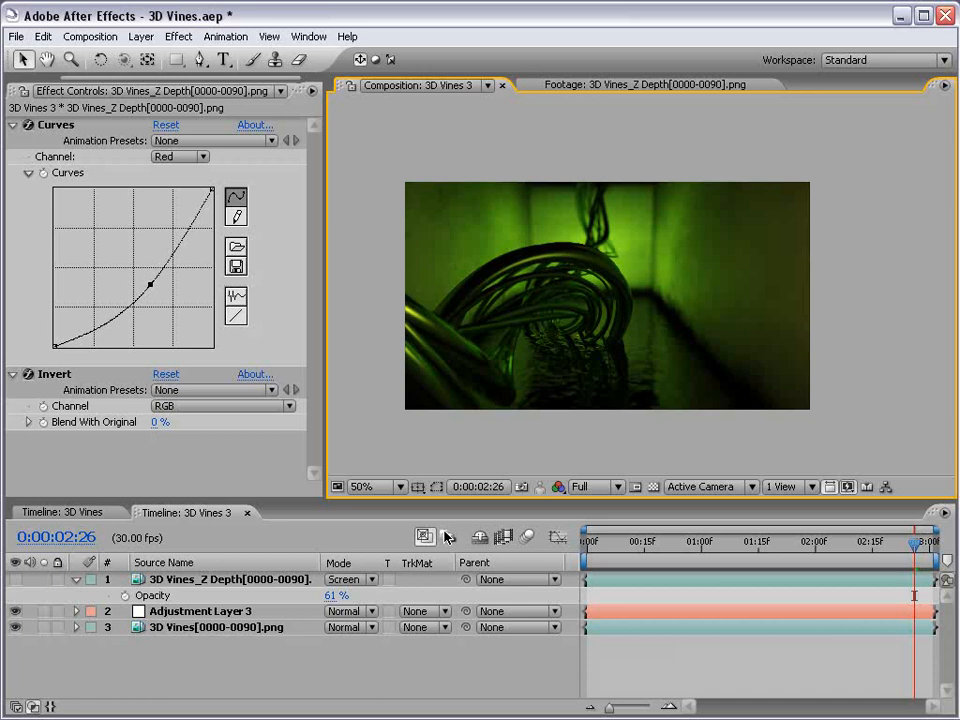
- Switch to Firefox and look over the feature list and preview video on the Video Copilot Twitch page
key("alt+Tab")
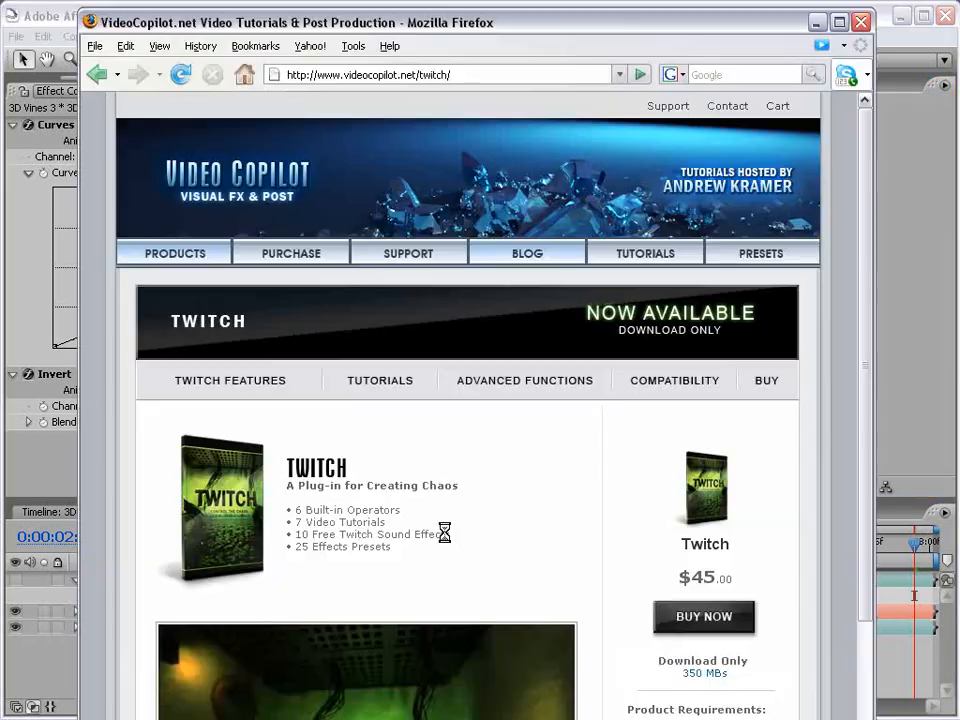
left_click_drag(320, 522, 332, 548)
left_click(350, 547)
scroll(439, 537, "down", 4)
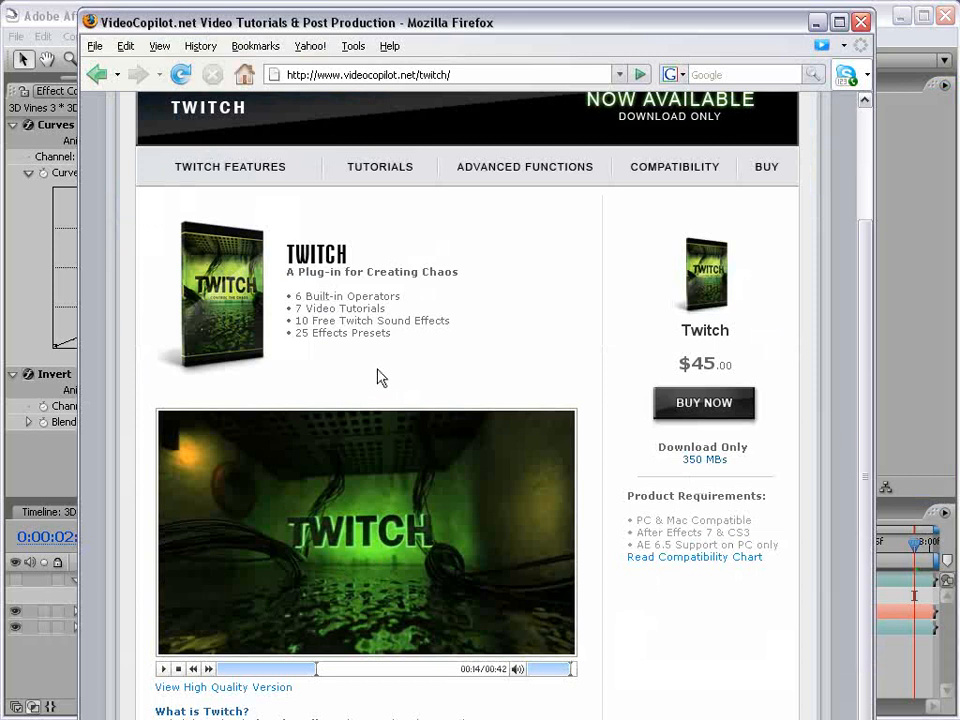
left_click_drag(290, 272, 422, 316)
left_click(425, 333)
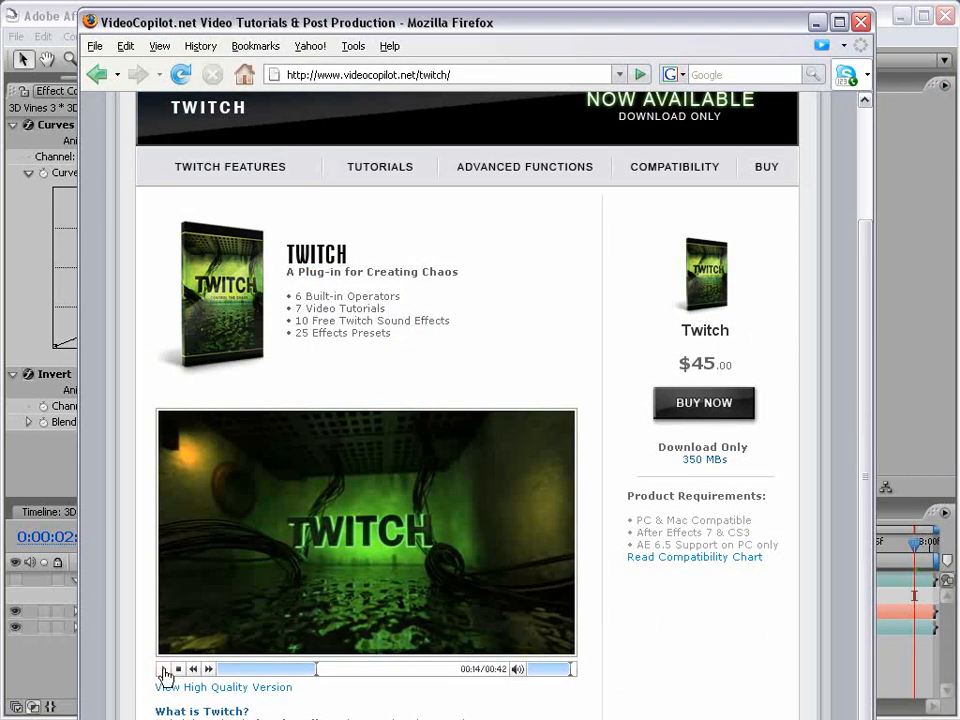
- Open the Video Copilot products page and browse its product list
scroll(300, 520, "up", 3)
left_click(178, 199)
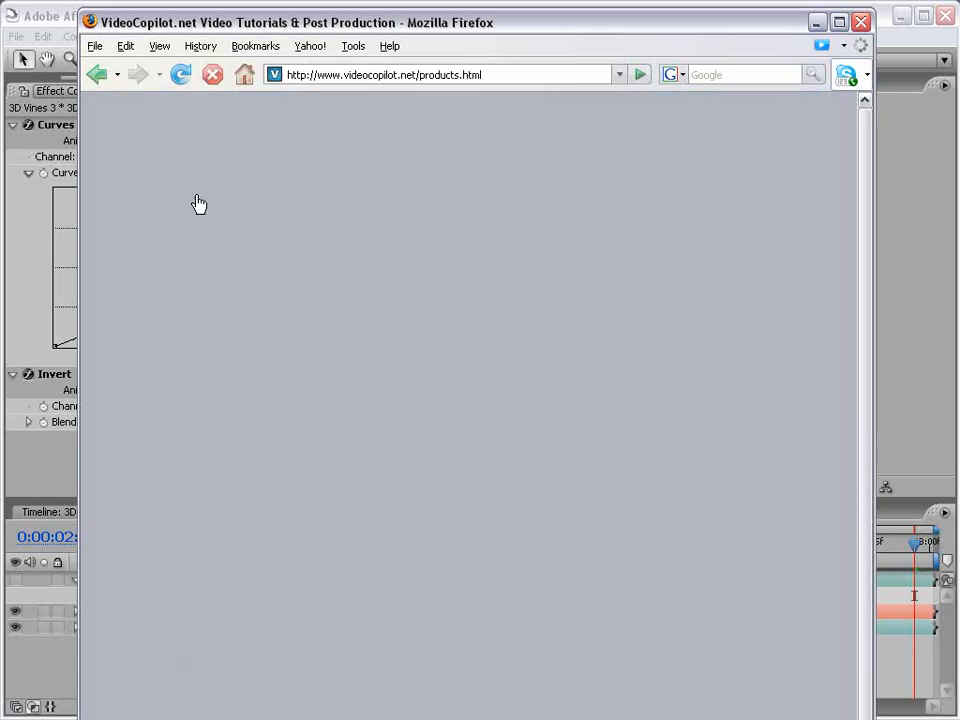
scroll(316, 432, "down", 10)
scroll(258, 480, "down", 5)
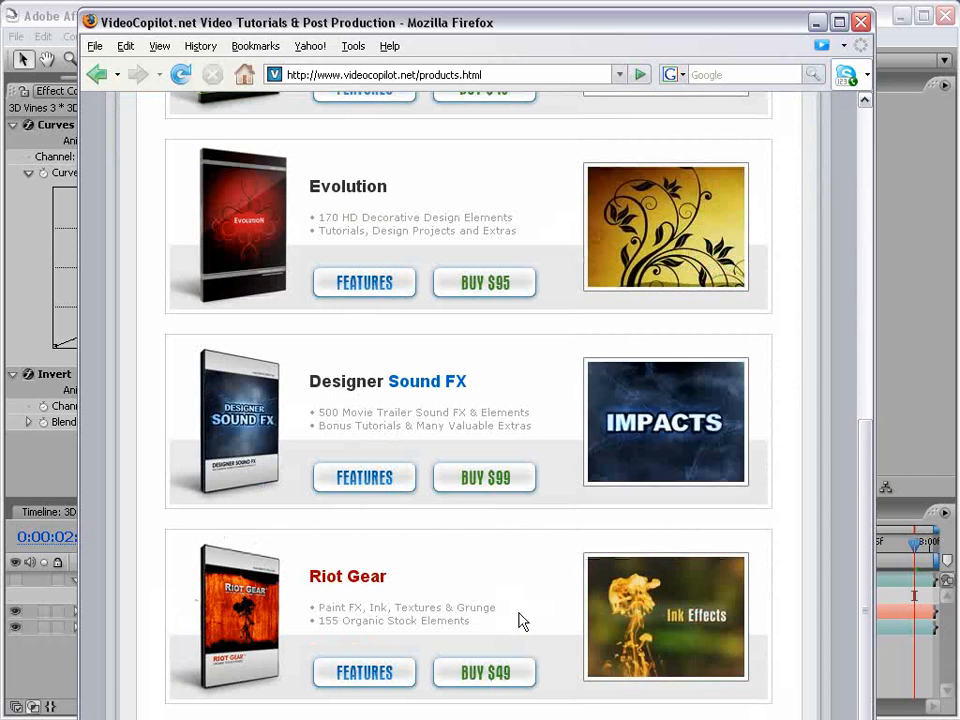
left_click_drag(868, 630, 868, 367)
scroll(850, 375, "up", 1)
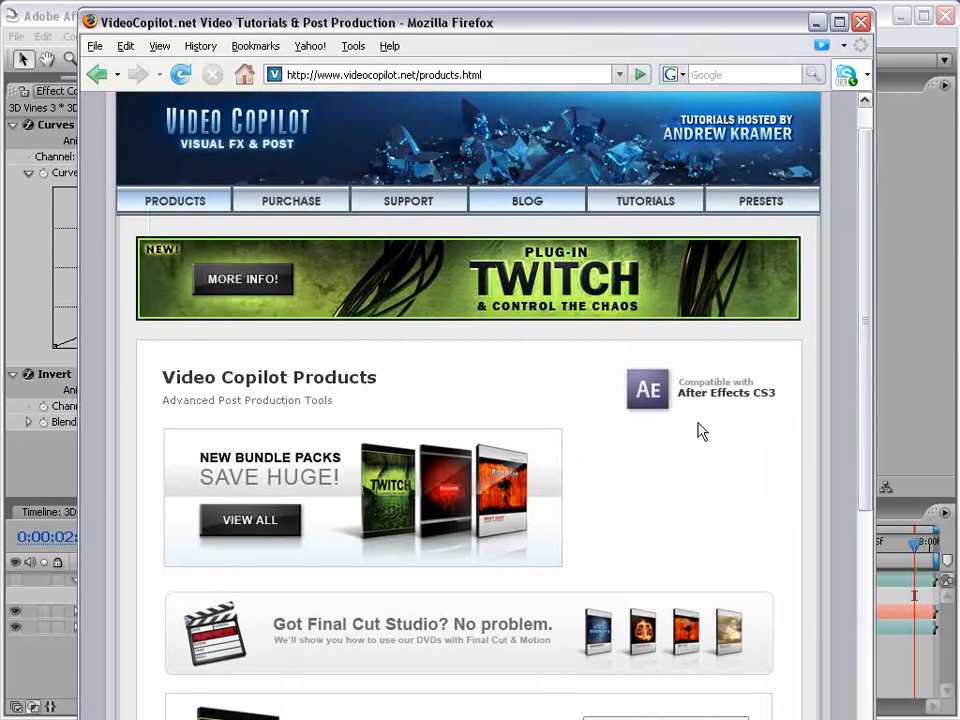